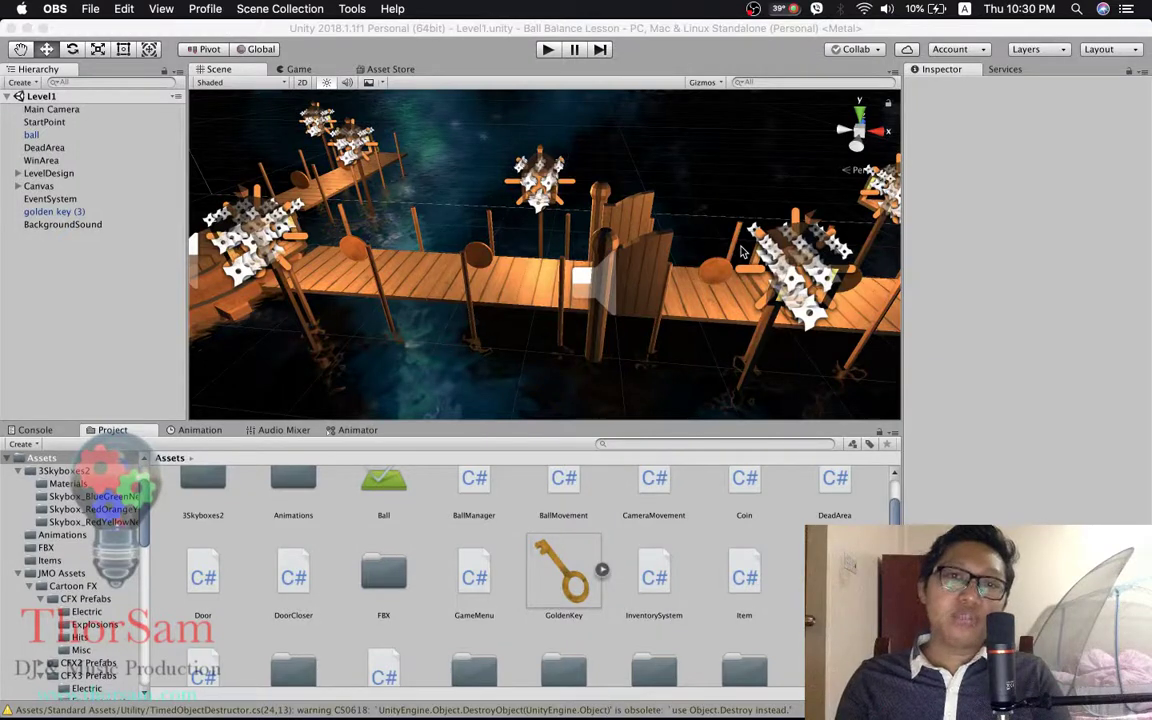
- Look over the scene by selecting the bridge door, a floor plank and Wheel1
{"action": "key", "text": "XF86AudioRaiseVolume"}
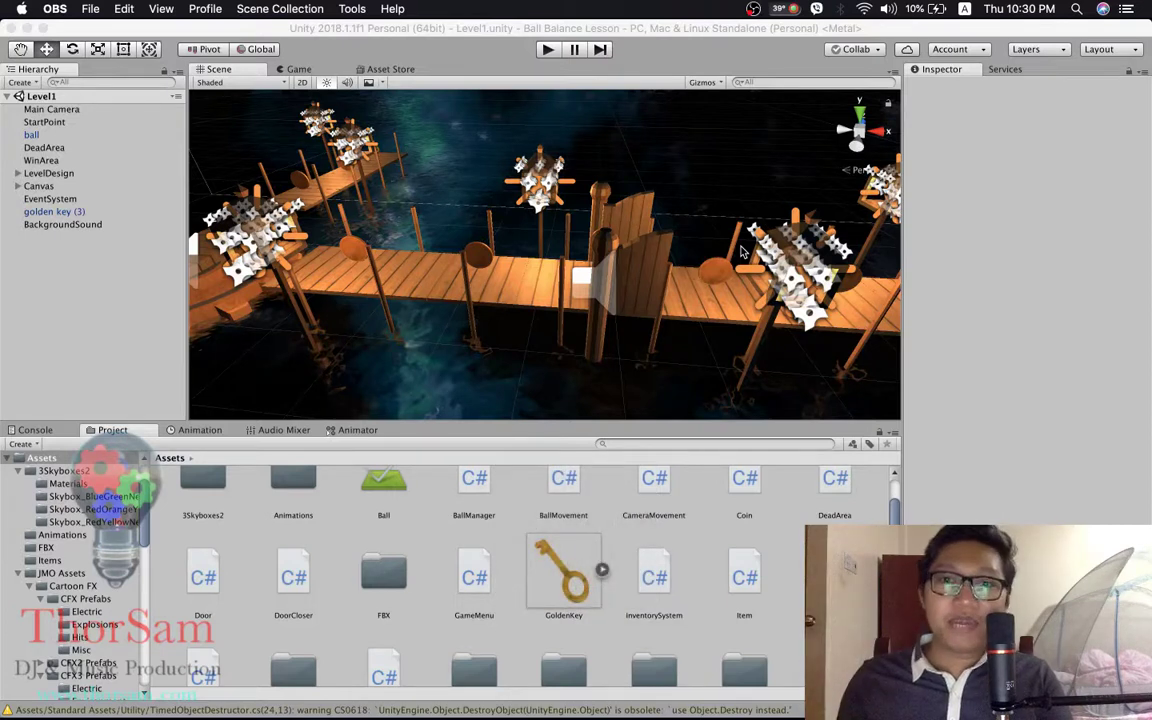
{"action": "left_click", "coordinate": [431, 37]}
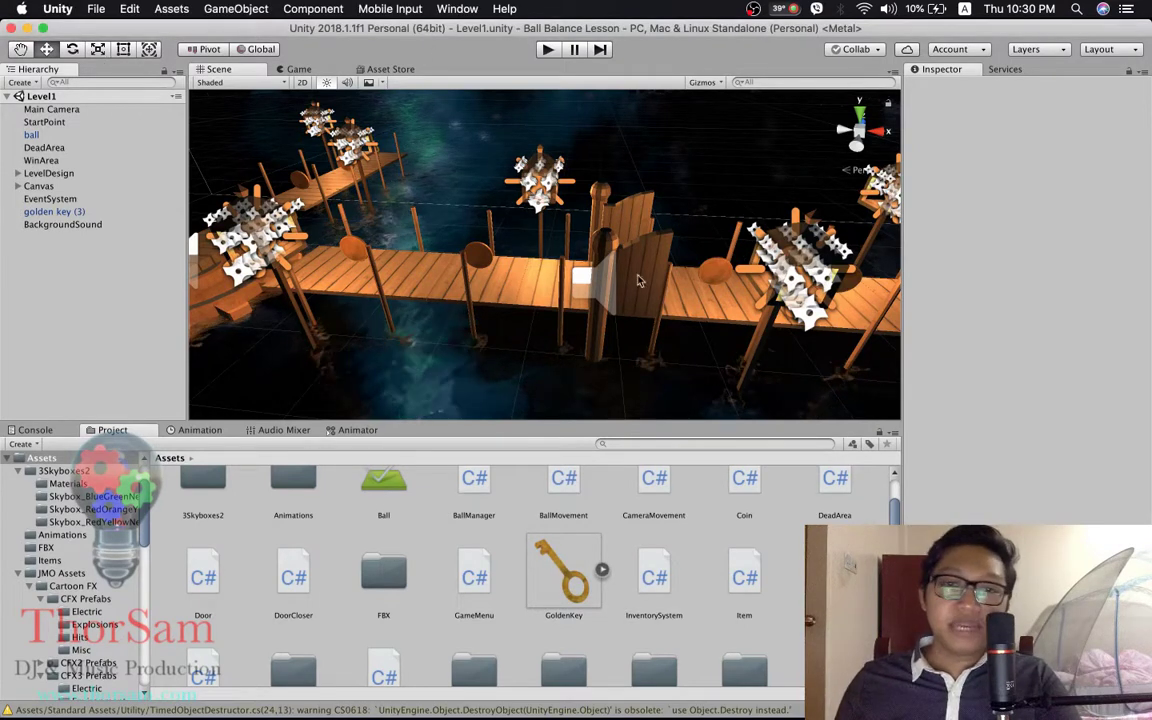
{"action": "left_click", "coordinate": [604, 287]}
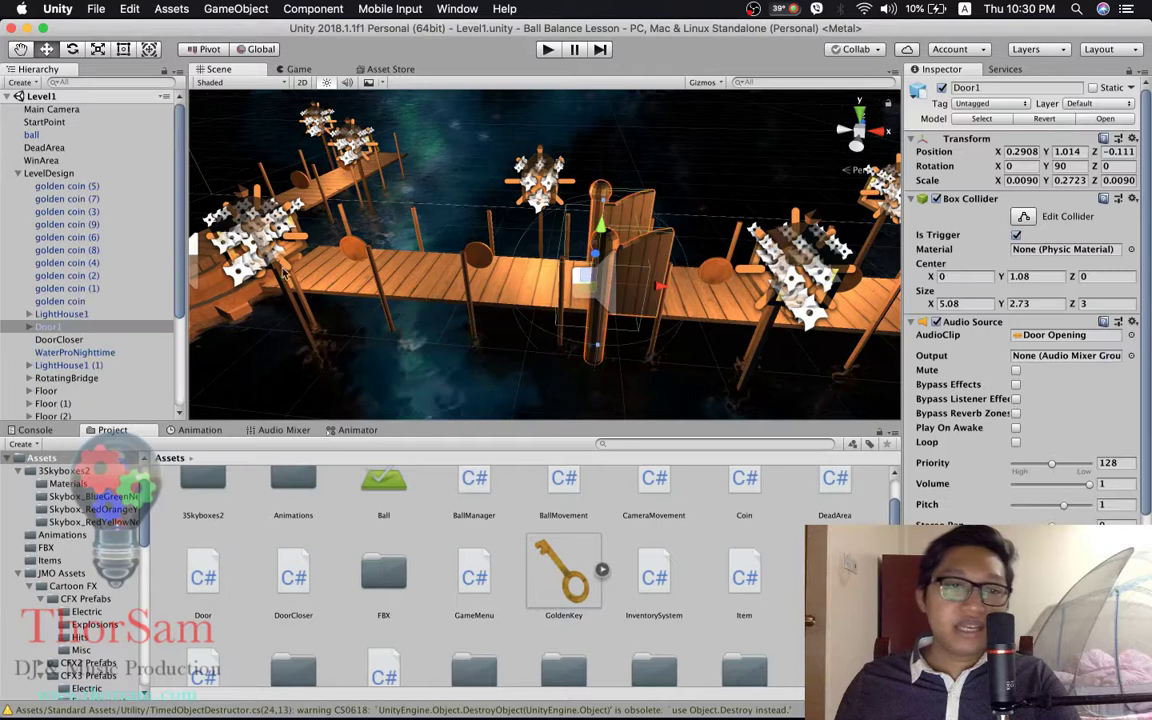
{"action": "left_click", "coordinate": [392, 296]}
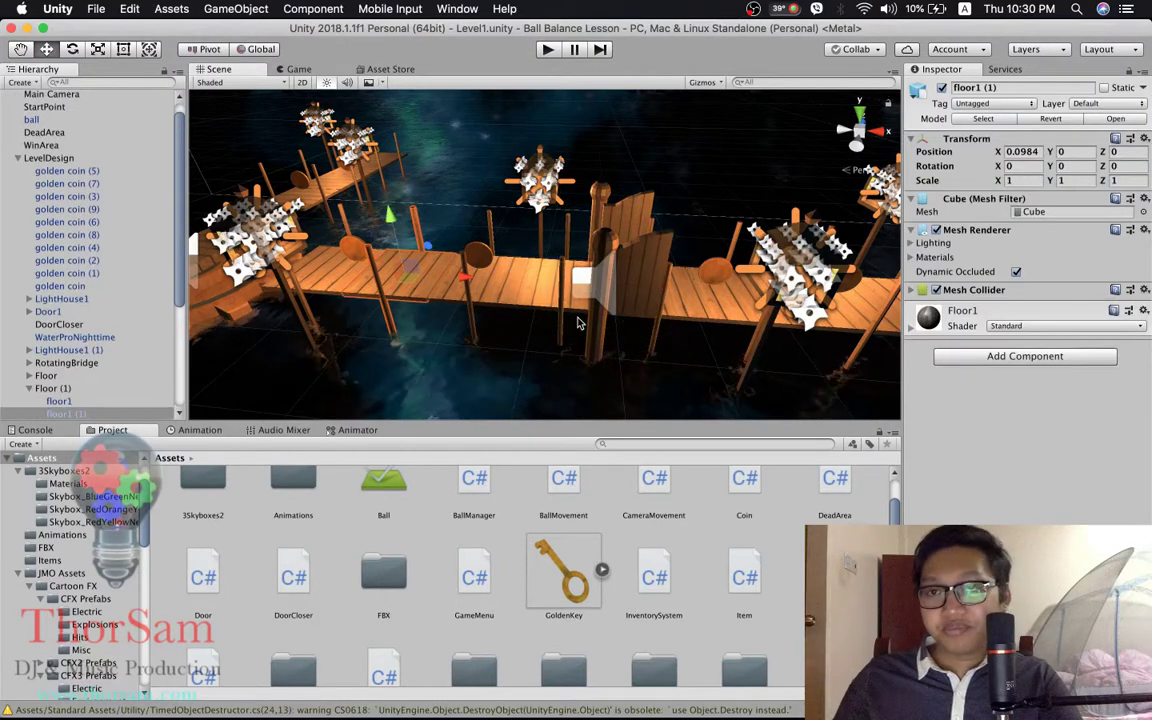
{"action": "left_click", "coordinate": [211, 276]}
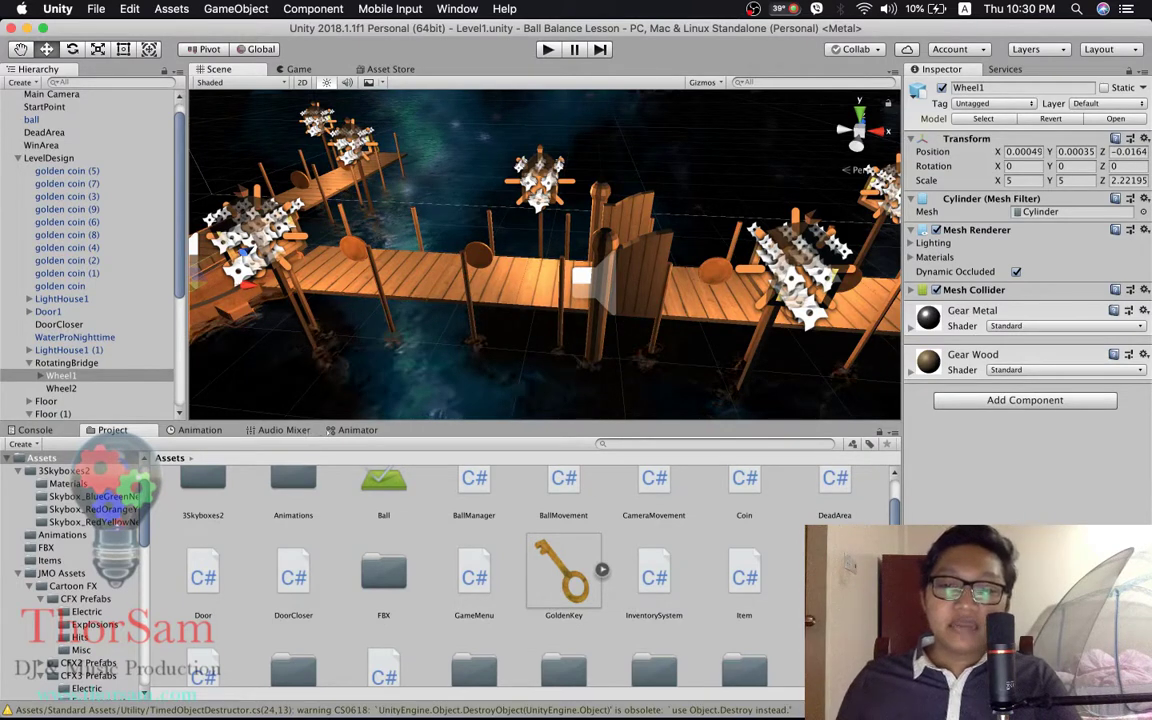
{"action": "scroll", "coordinate": [896, 521], "scroll_direction": "up", "scroll_amount": 2}
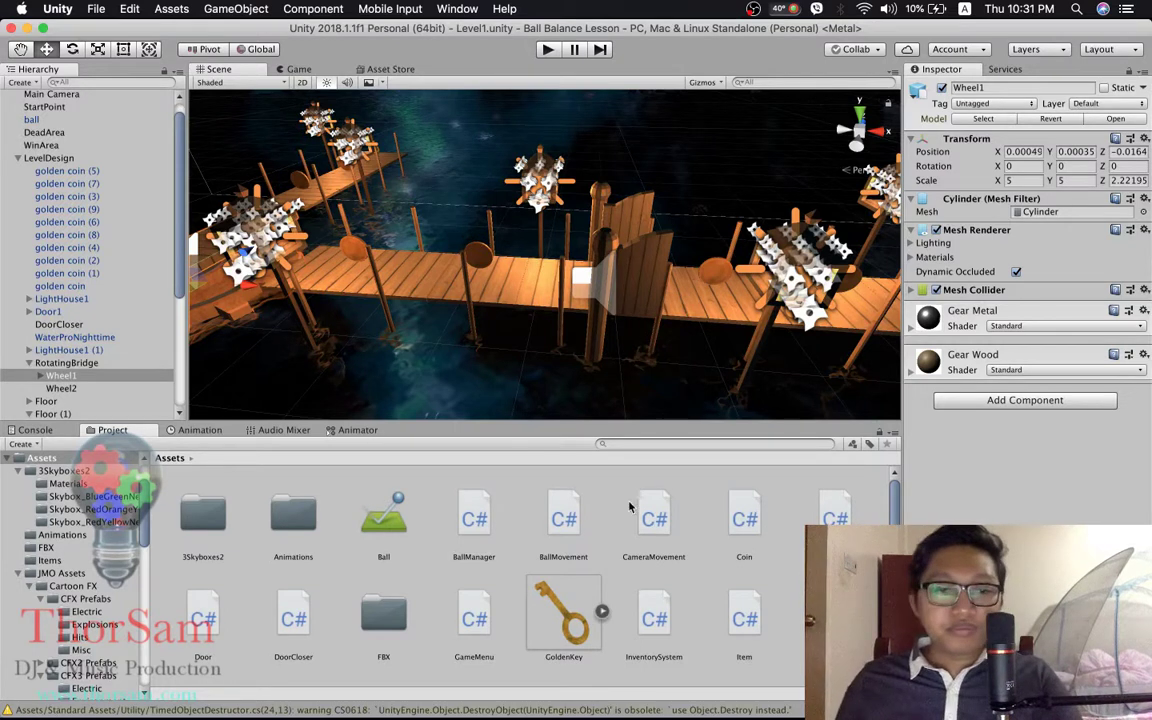
{"action": "scroll", "coordinate": [520, 560], "scroll_direction": "down", "scroll_amount": 5}
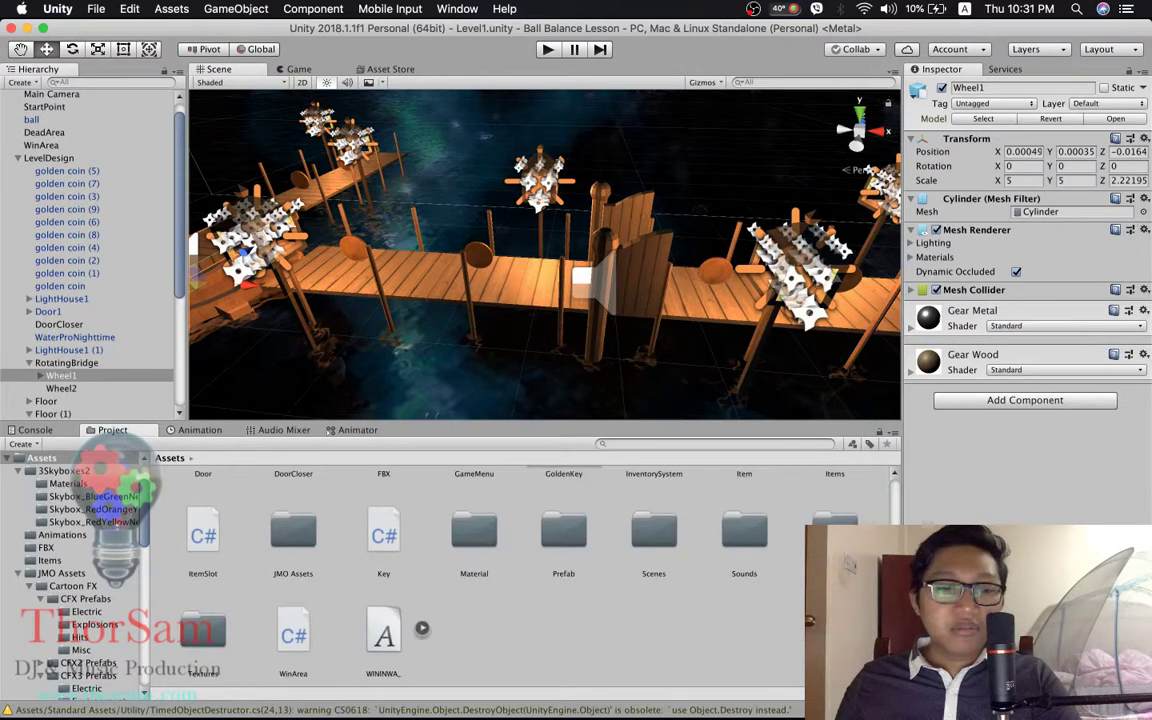
{"action": "scroll", "coordinate": [740, 660], "scroll_direction": "up", "scroll_amount": 3}
{"action": "scroll", "coordinate": [740, 660], "scroll_direction": "up", "scroll_amount": 1}
{"action": "scroll", "coordinate": [740, 679], "scroll_direction": "down", "scroll_amount": 4}
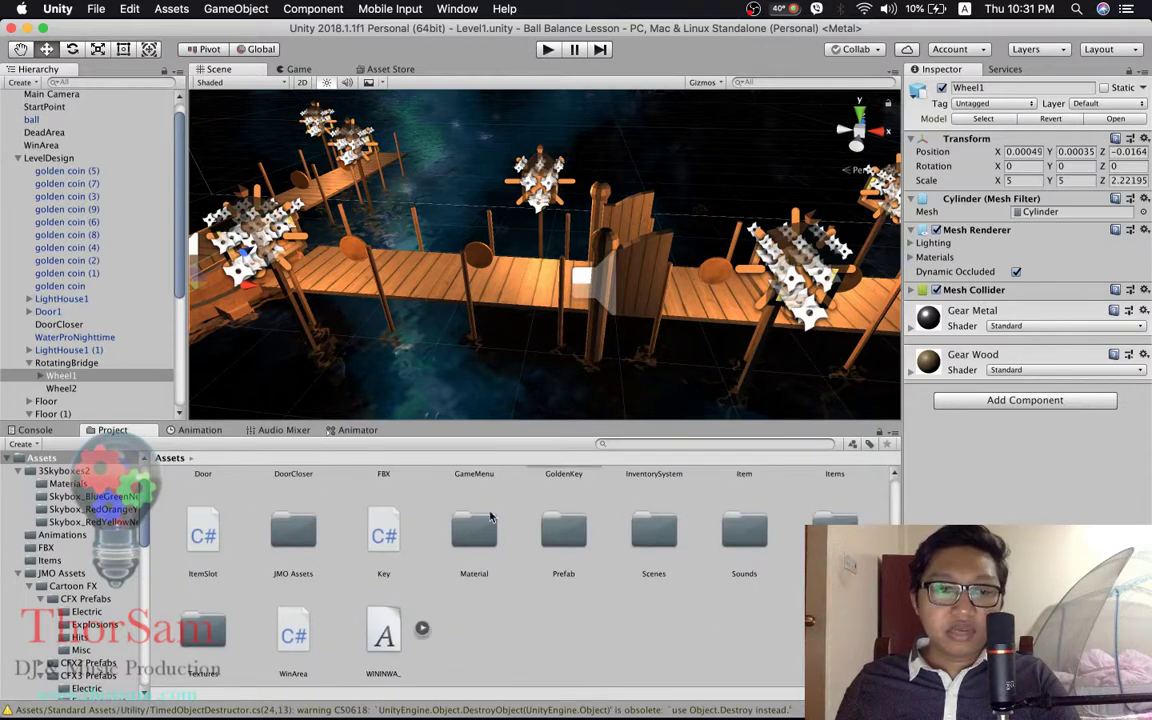
- Create an Audio Mixer asset named MyMixer in Assets and open it
{"action": "right_click", "coordinate": [486, 624]}
{"action": "mouse_move", "coordinate": [598, 395]}
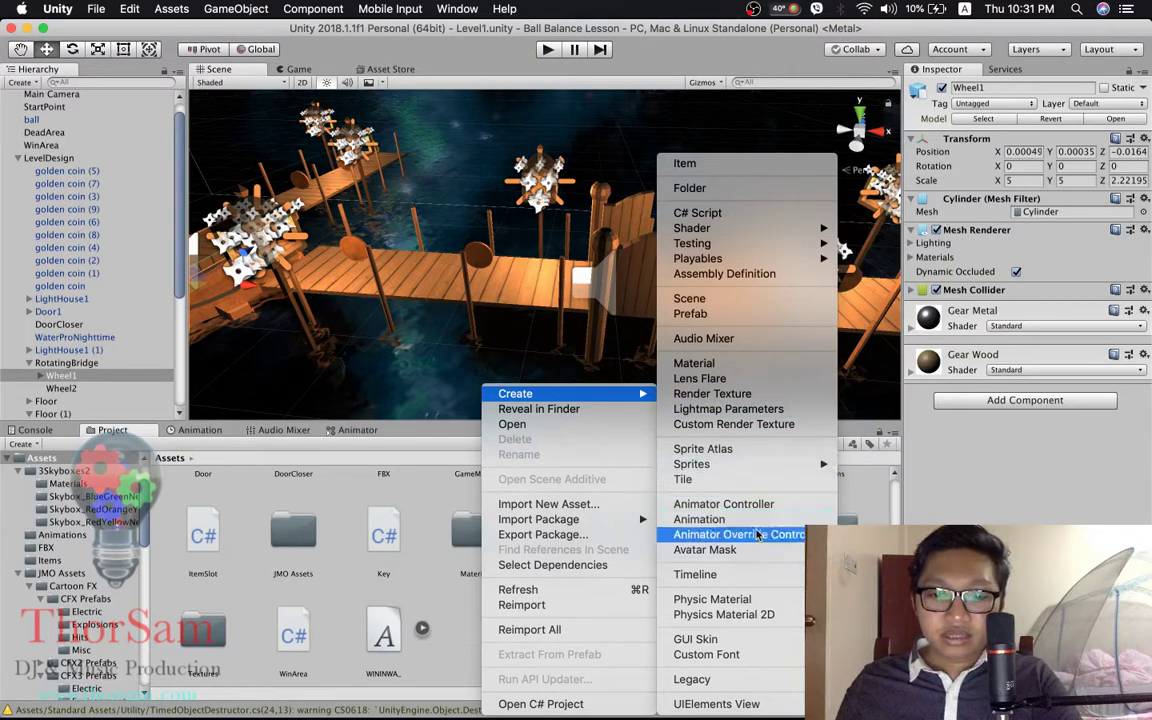
{"action": "left_click", "coordinate": [760, 340]}
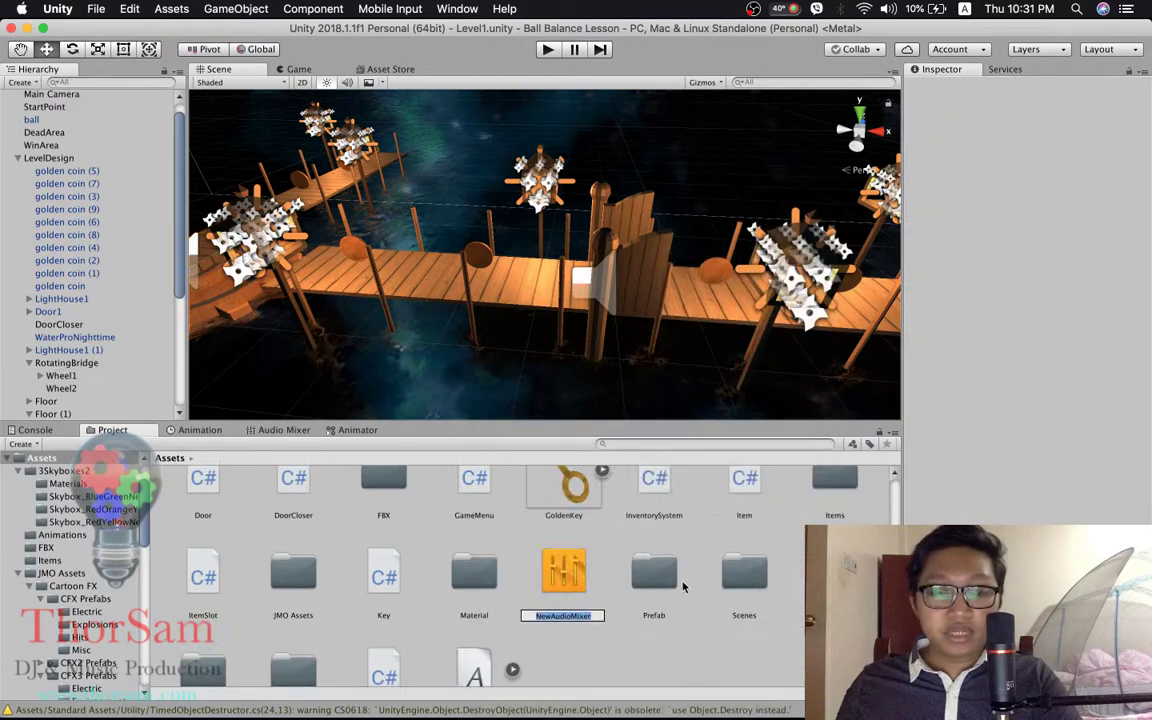
{"action": "type", "text": "Musi"}
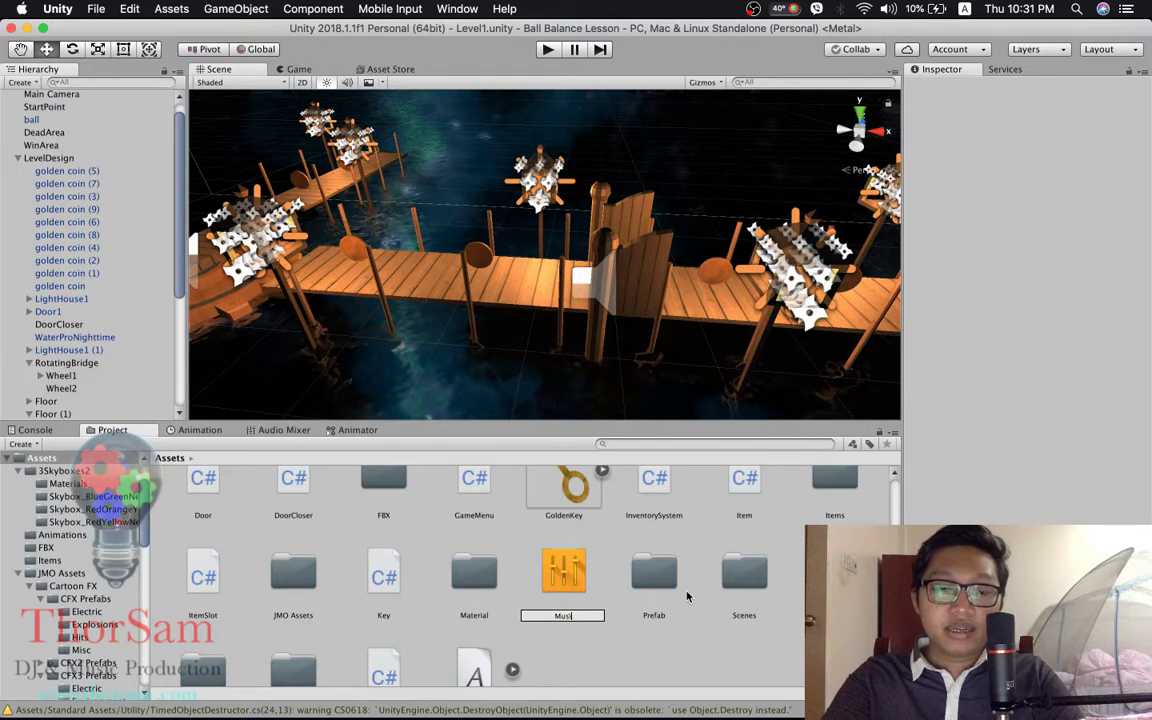
{"action": "type", "text": "cyMixer"}
{"action": "key", "text": "Return"}
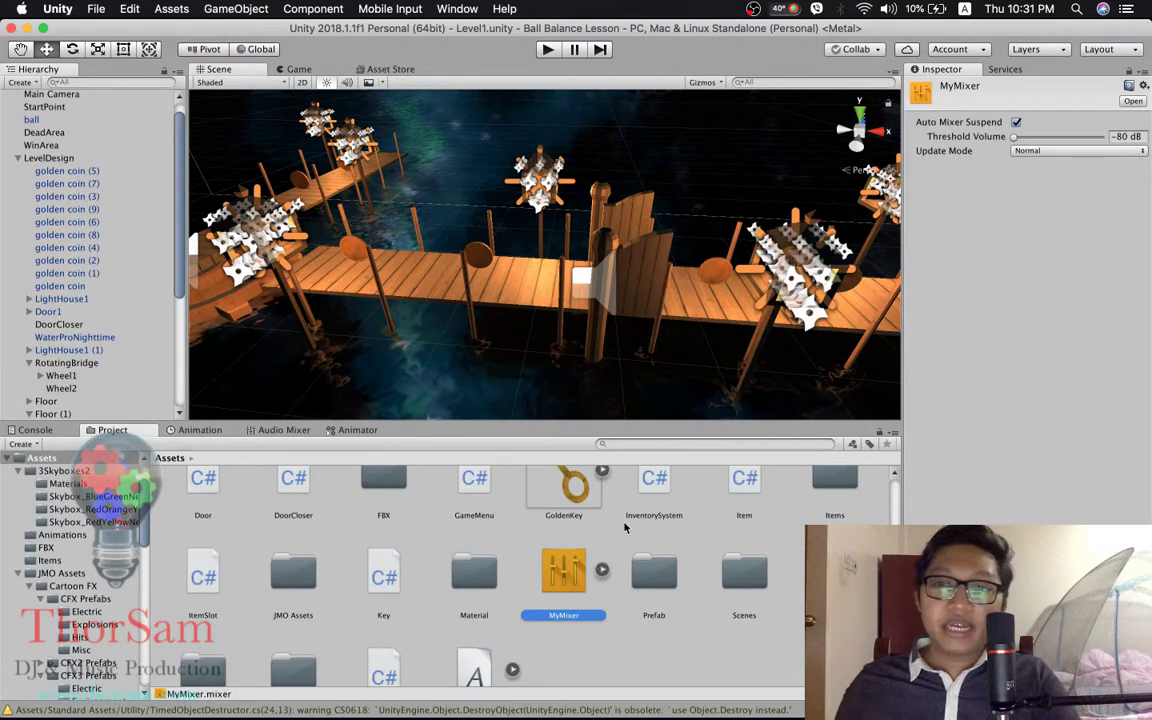
{"action": "double_click", "coordinate": [559, 584]}
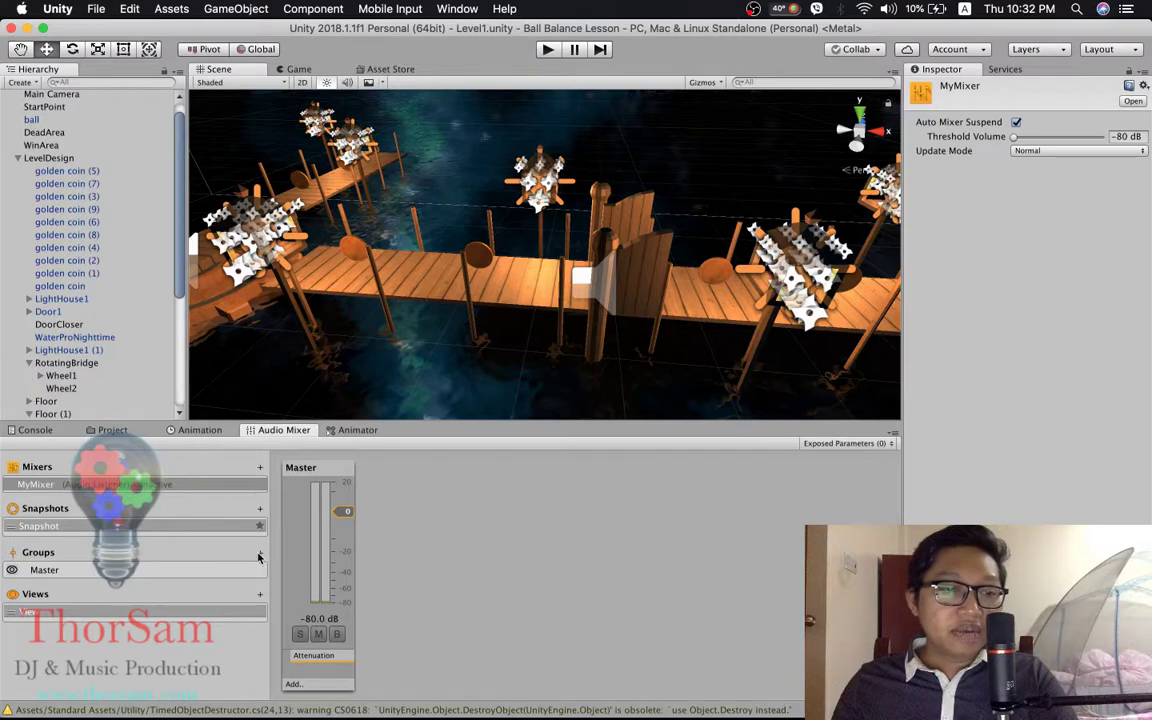
- Add a 'background' group under Master, then a New Group nested beneath background
{"action": "left_click", "coordinate": [157, 570]}
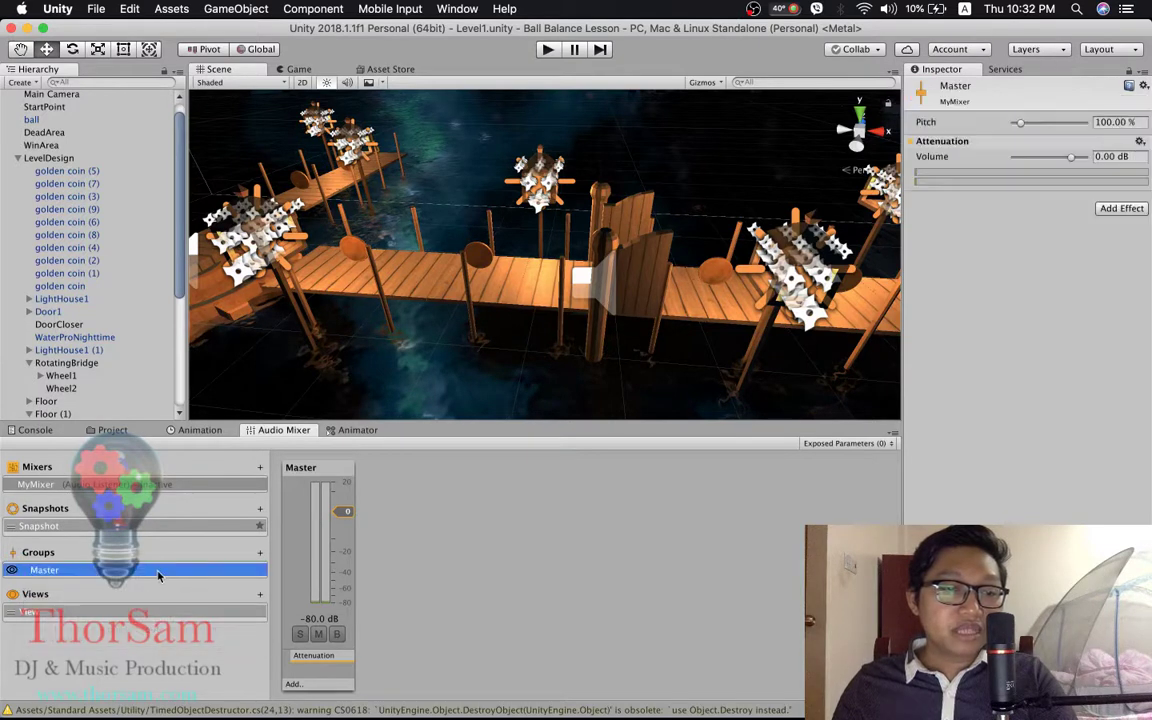
{"action": "left_click", "coordinate": [261, 556]}
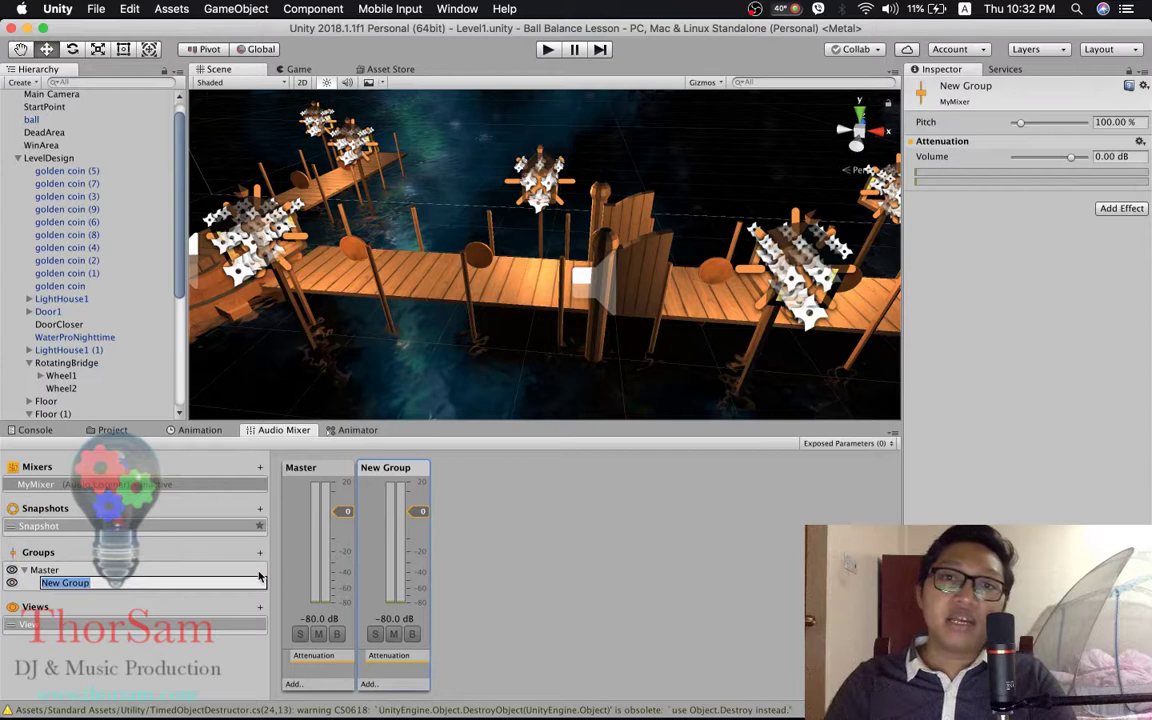
{"action": "type", "text": "background"}
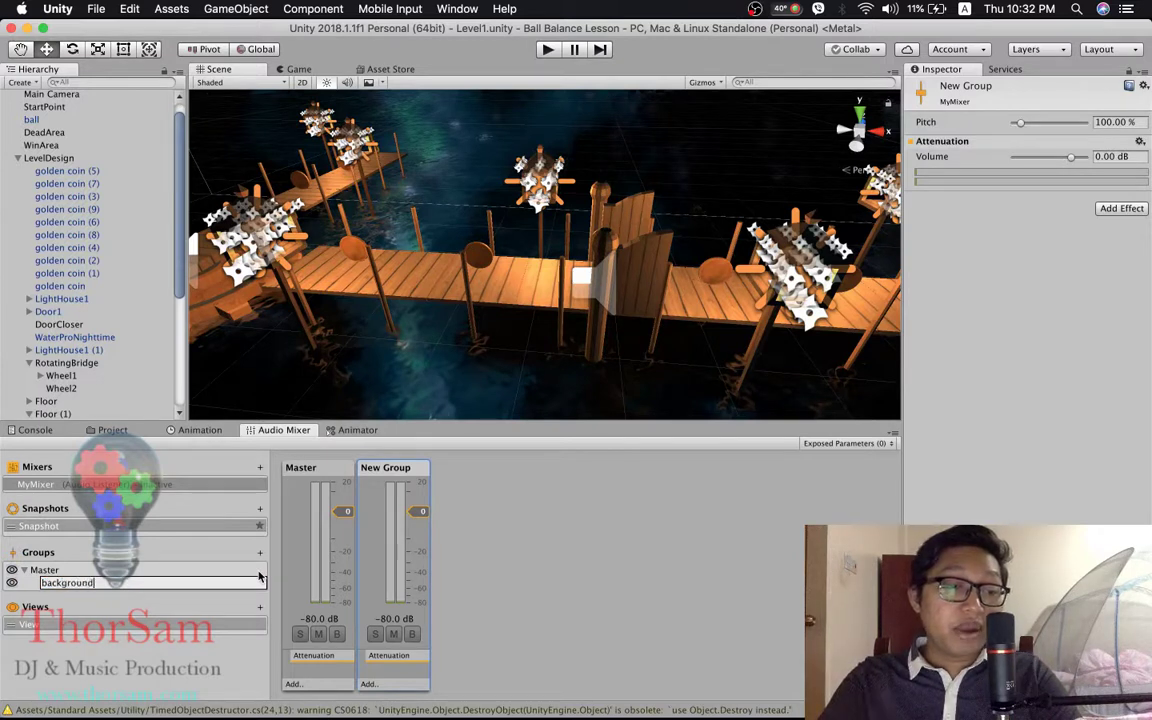
{"action": "key", "text": "Return"}
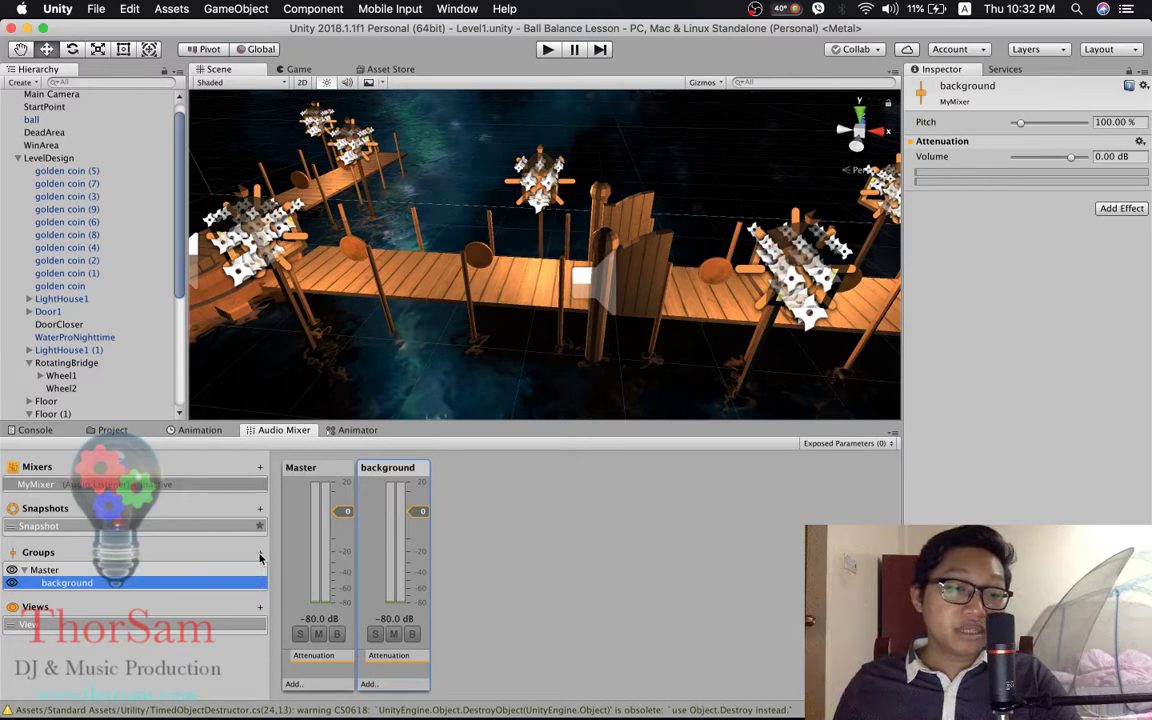
{"action": "left_click", "coordinate": [260, 554]}
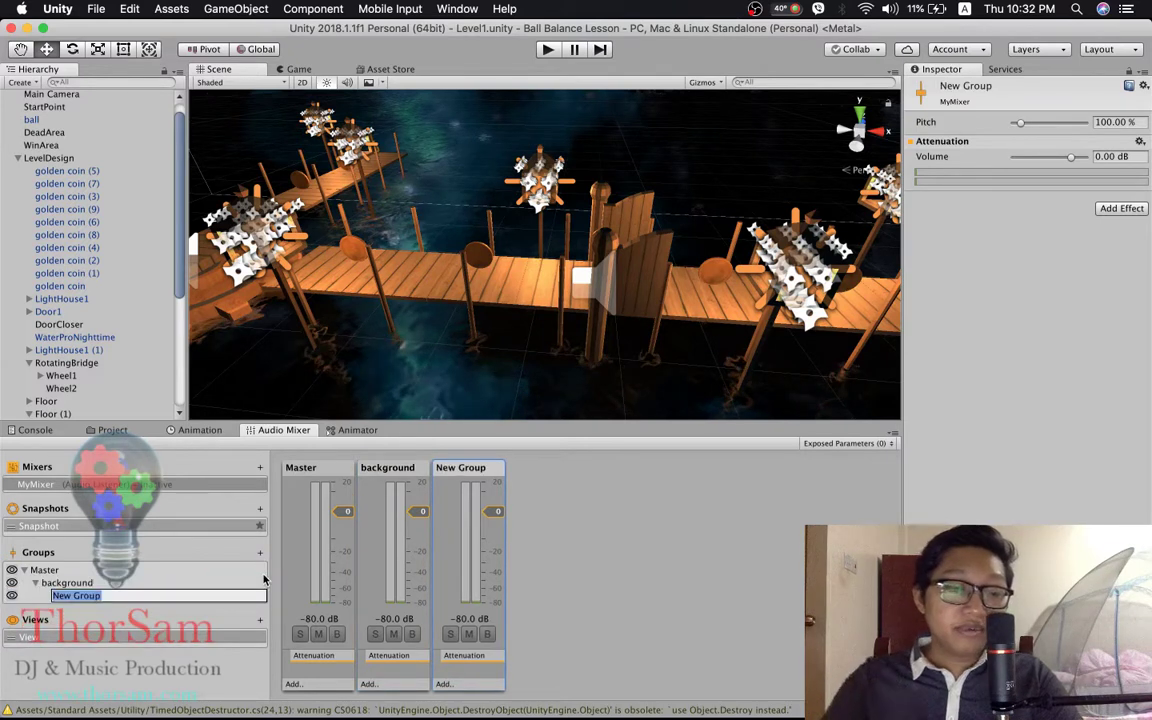
- Replace the nested group with an 'effect' group under Master, then pan to the bridge gears
{"action": "right_click", "coordinate": [67, 597]}
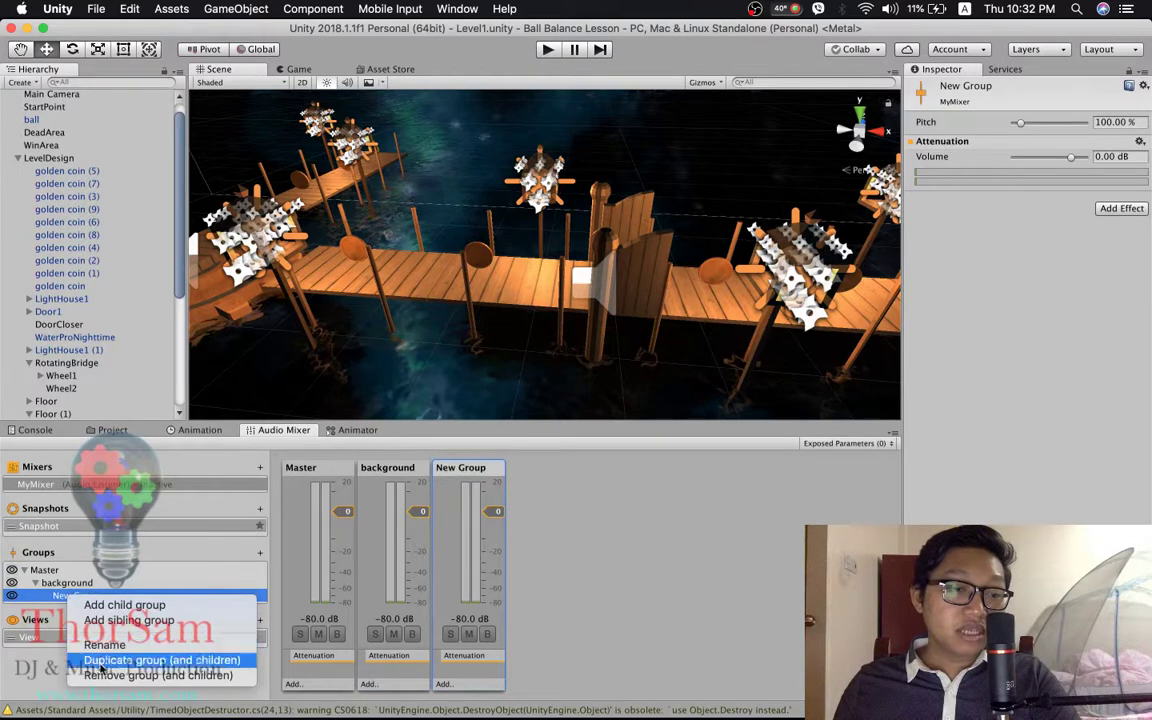
{"action": "left_click", "coordinate": [65, 622]}
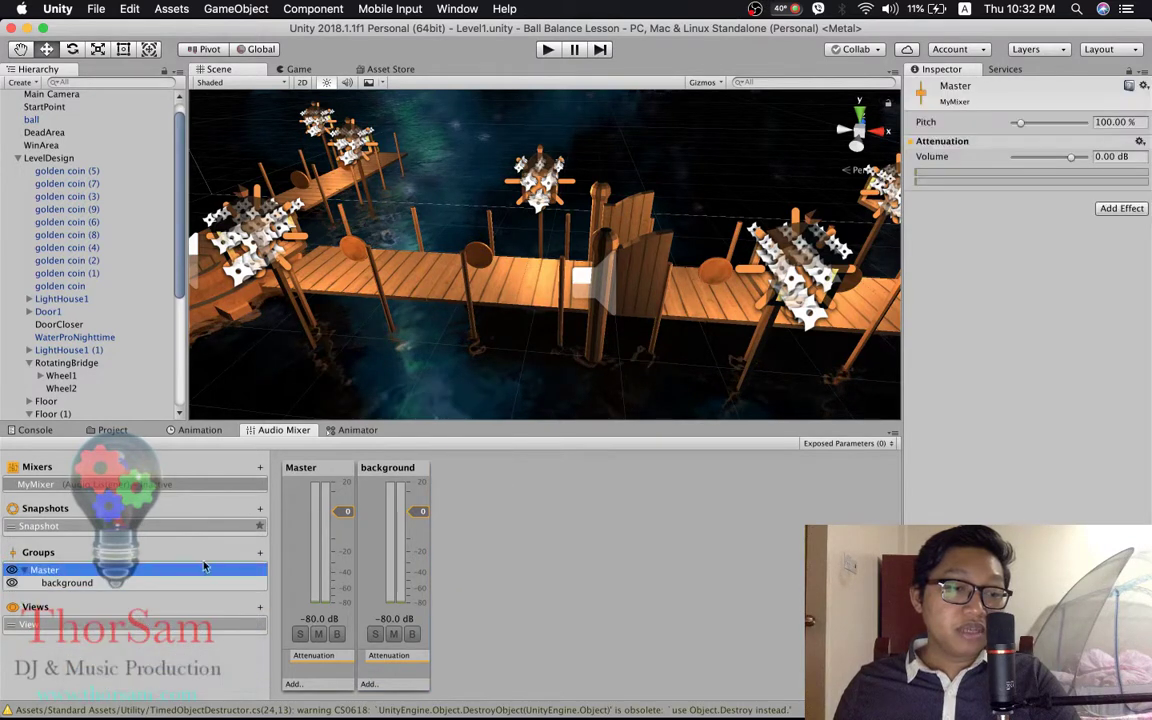
{"action": "left_click", "coordinate": [260, 556]}
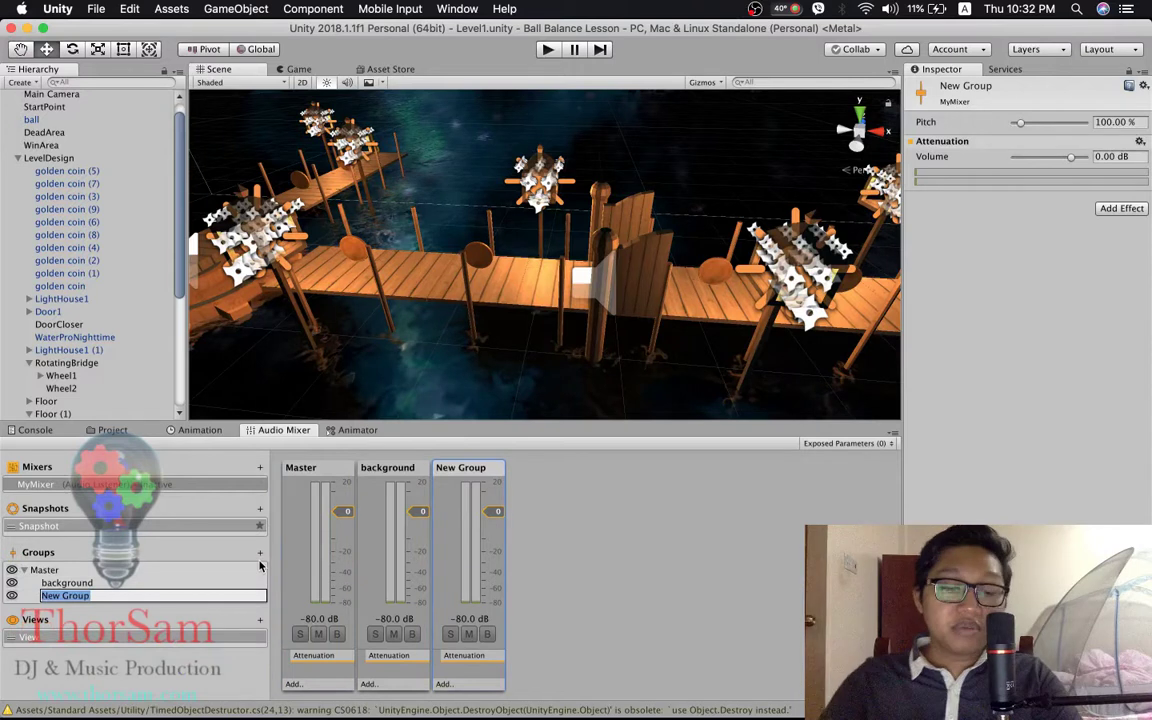
{"action": "type", "text": "effect"}
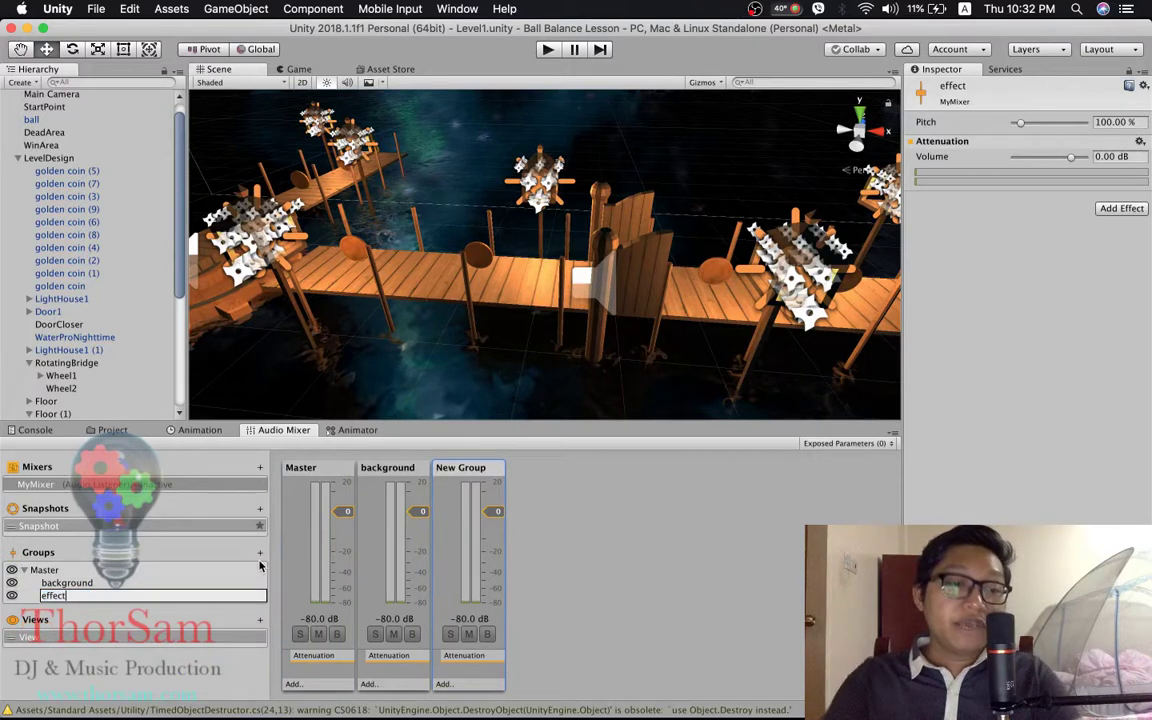
{"action": "key", "text": "Return"}
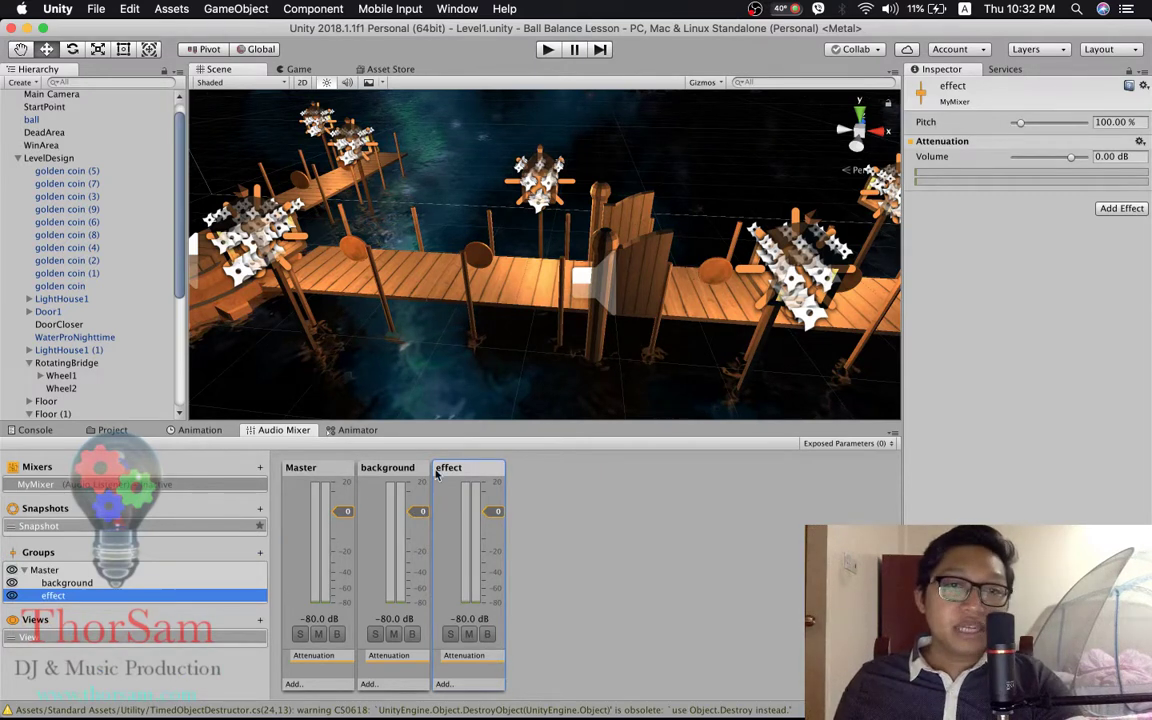
{"action": "mouse_move", "coordinate": [386, 314]}
{"action": "middle_mouse_down"}
{"action": "mouse_move", "coordinate": [537, 321]}
{"action": "mouse_move", "coordinate": [442, 319]}
{"action": "mouse_move", "coordinate": [573, 279]}
{"action": "mouse_move", "coordinate": [366, 300]}
{"action": "middle_mouse_up"}
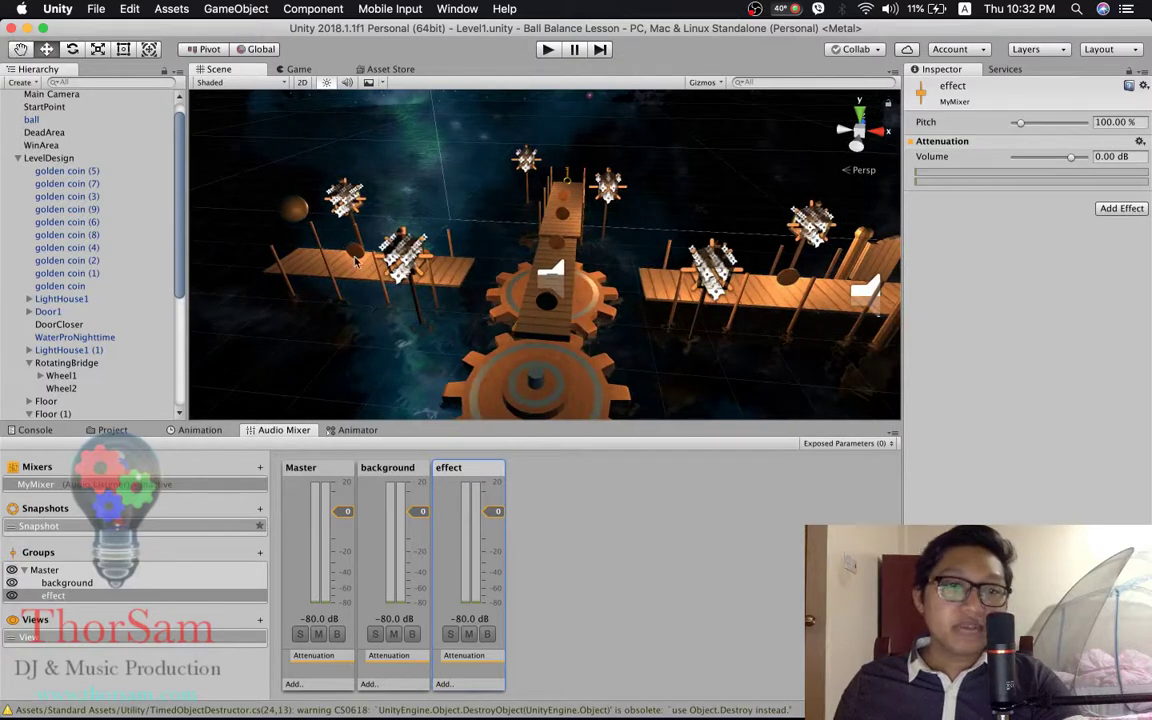
- Collapse LevelDesign and select BackgroundSound to show its Scary Background Music audio source
{"action": "left_click", "coordinate": [320, 224]}
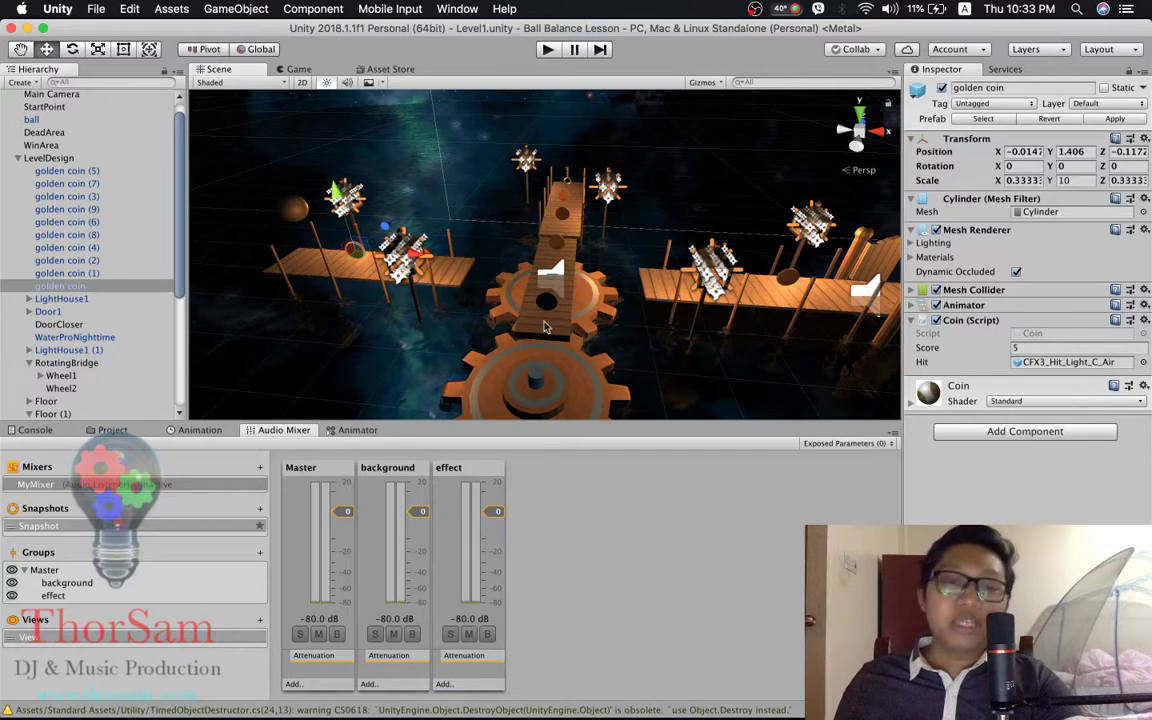
{"action": "left_click", "coordinate": [16, 158]}
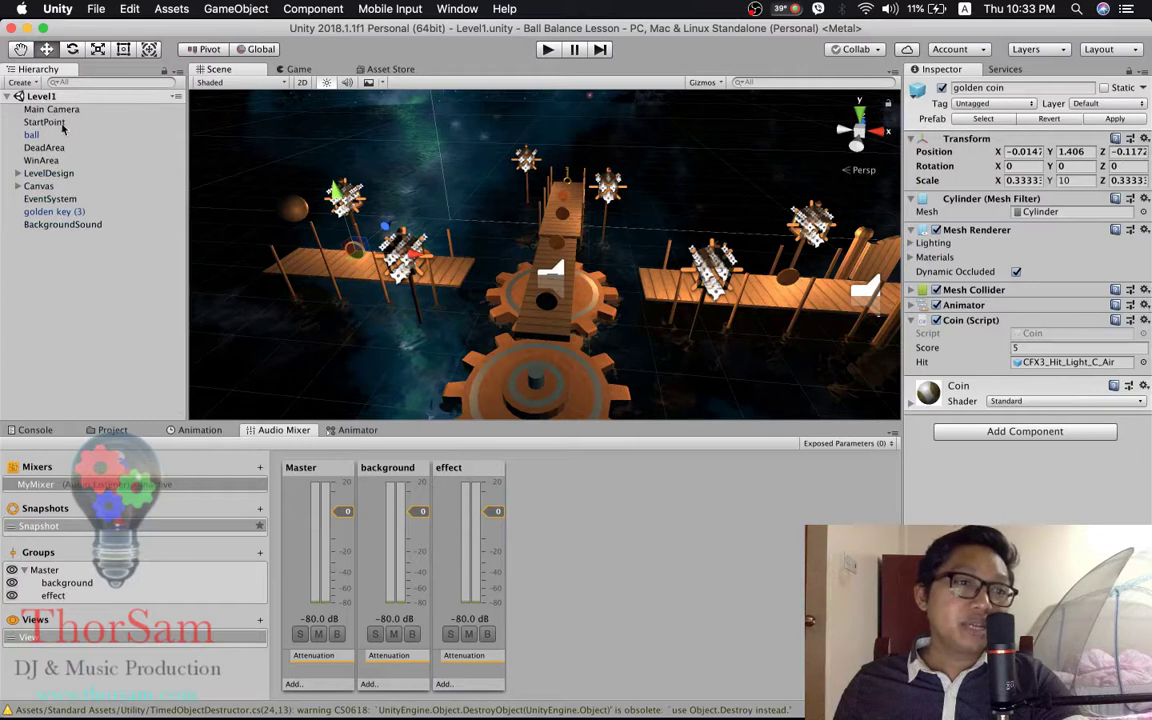
{"action": "left_click", "coordinate": [57, 229]}
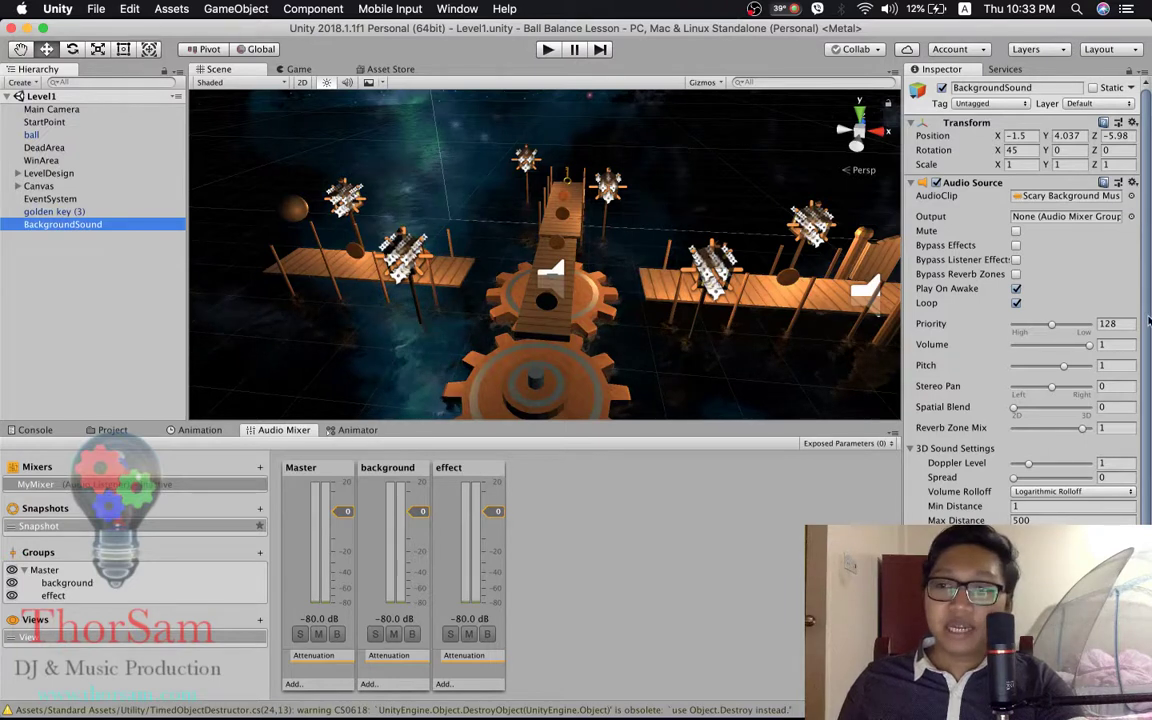
- Set BackgroundSound's output to MyMixer's background group, then select the RotatingBridge
{"action": "left_click", "coordinate": [1132, 218]}
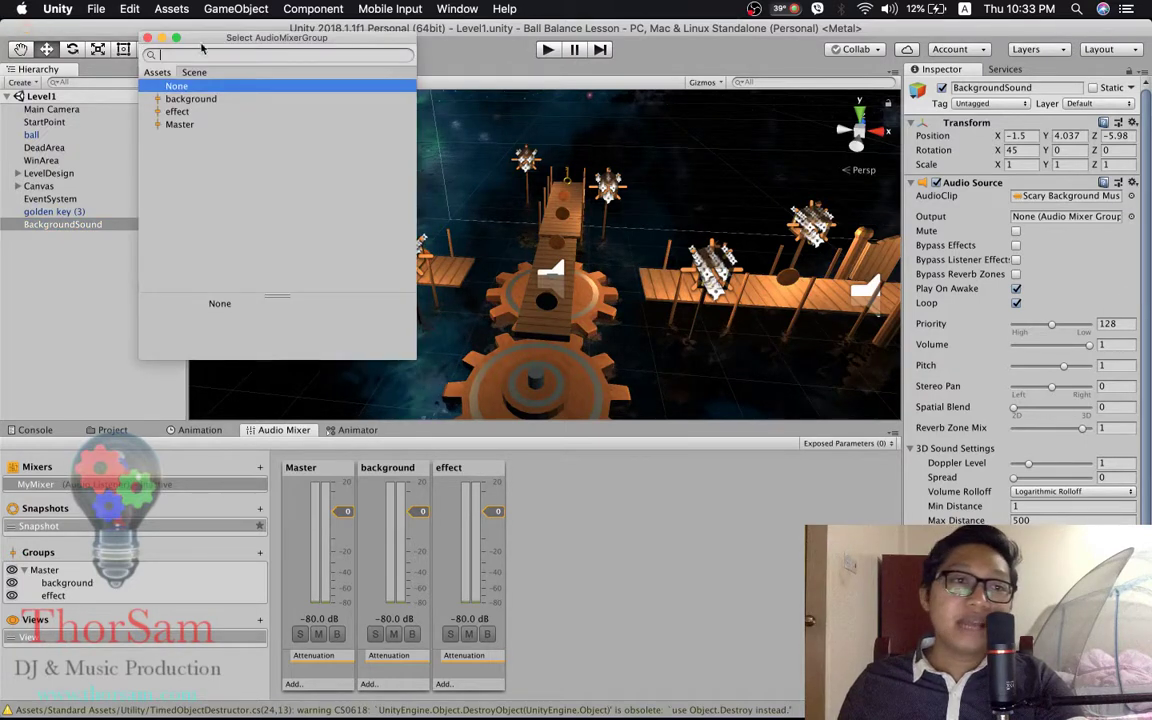
{"action": "left_click", "coordinate": [197, 99]}
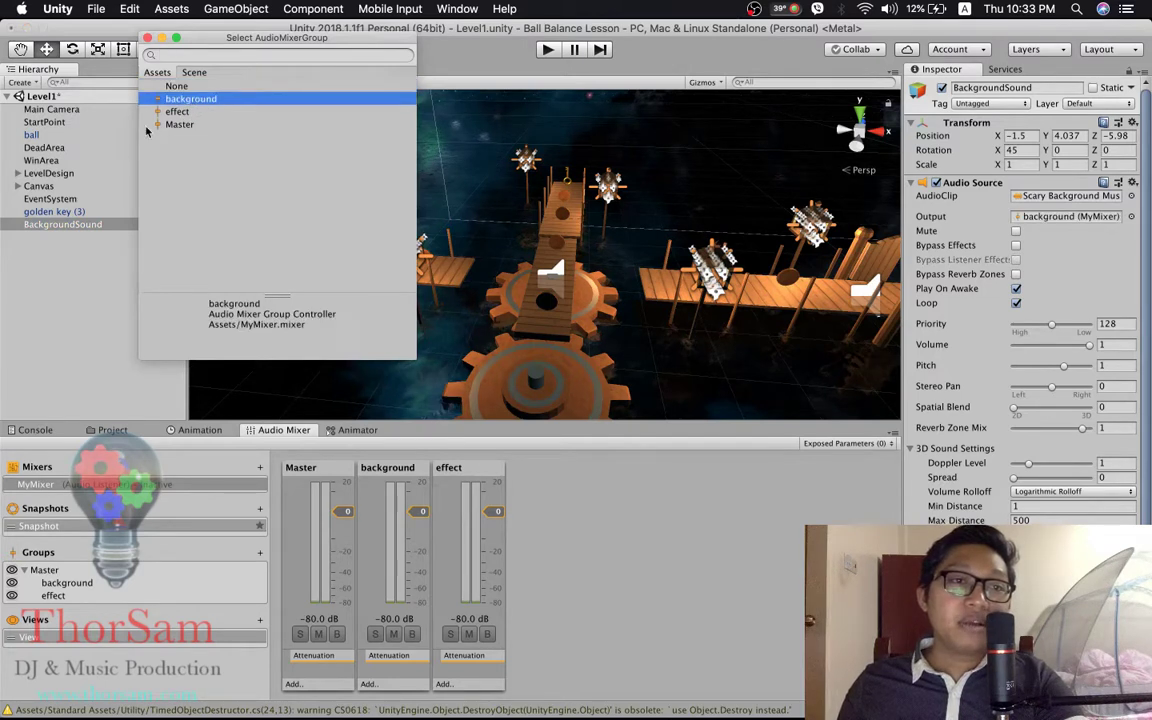
{"action": "left_click", "coordinate": [148, 38]}
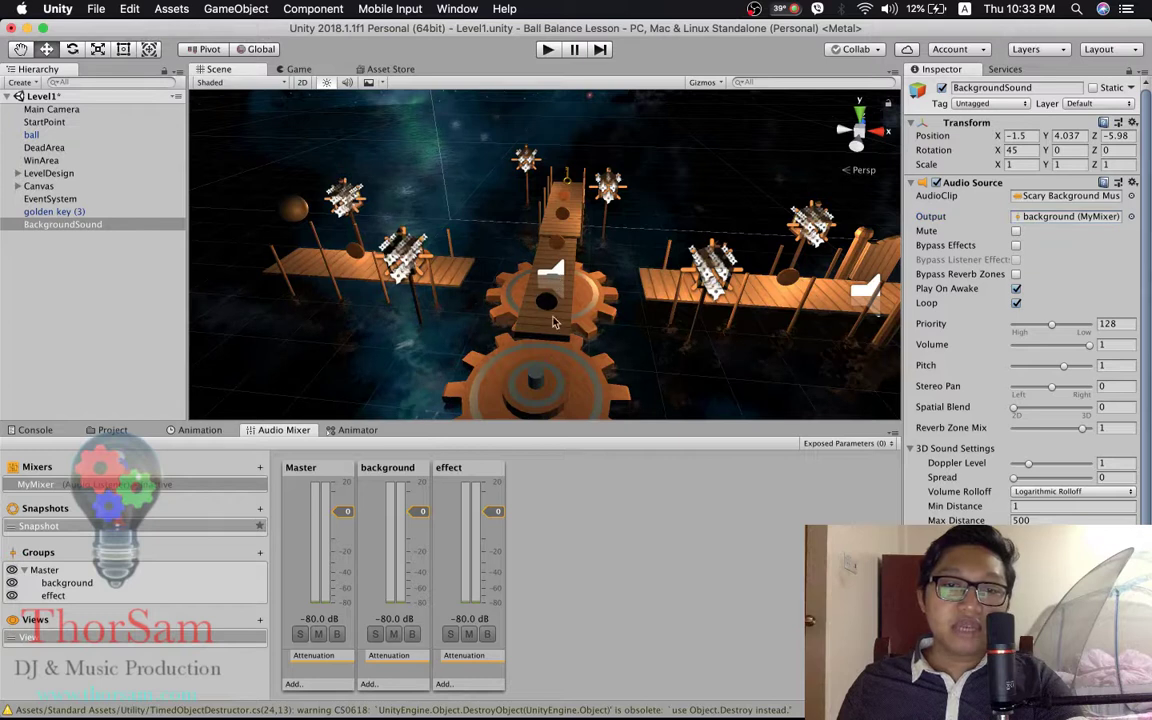
{"action": "left_click", "coordinate": [556, 321]}
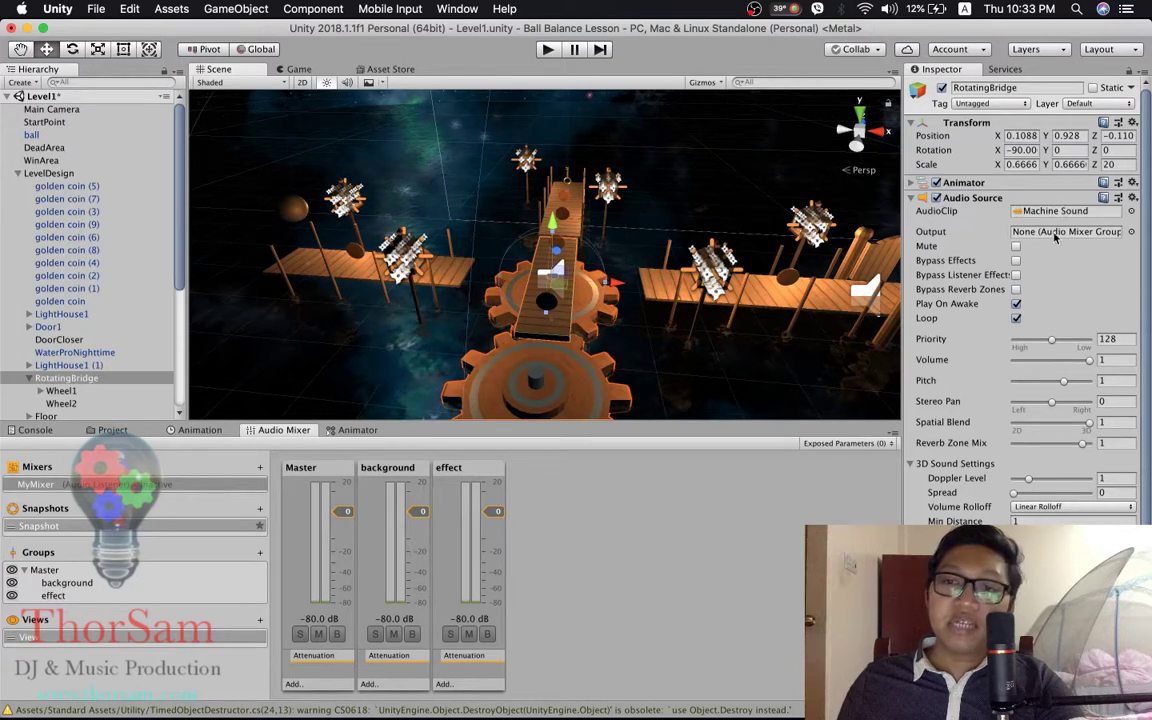
- Set the RotatingBridge's Machine Sound output to the effect group and enter play mode
{"action": "left_click", "coordinate": [1131, 232]}
{"action": "left_click", "coordinate": [180, 112]}
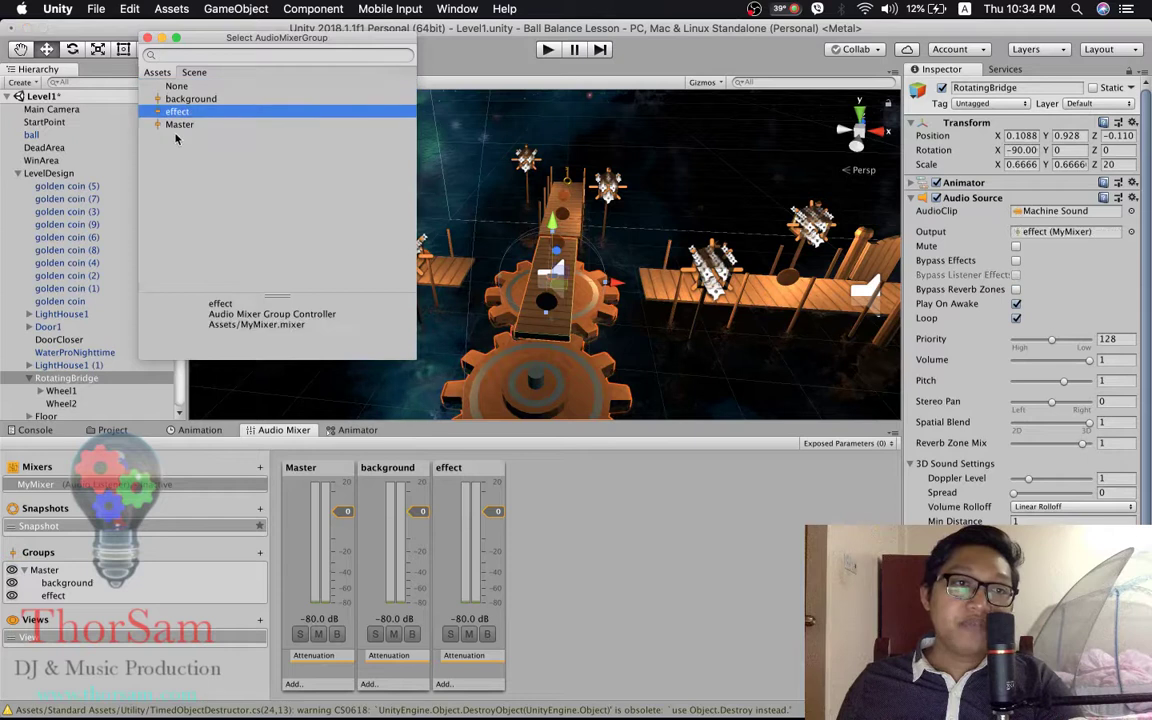
{"action": "left_click", "coordinate": [147, 38]}
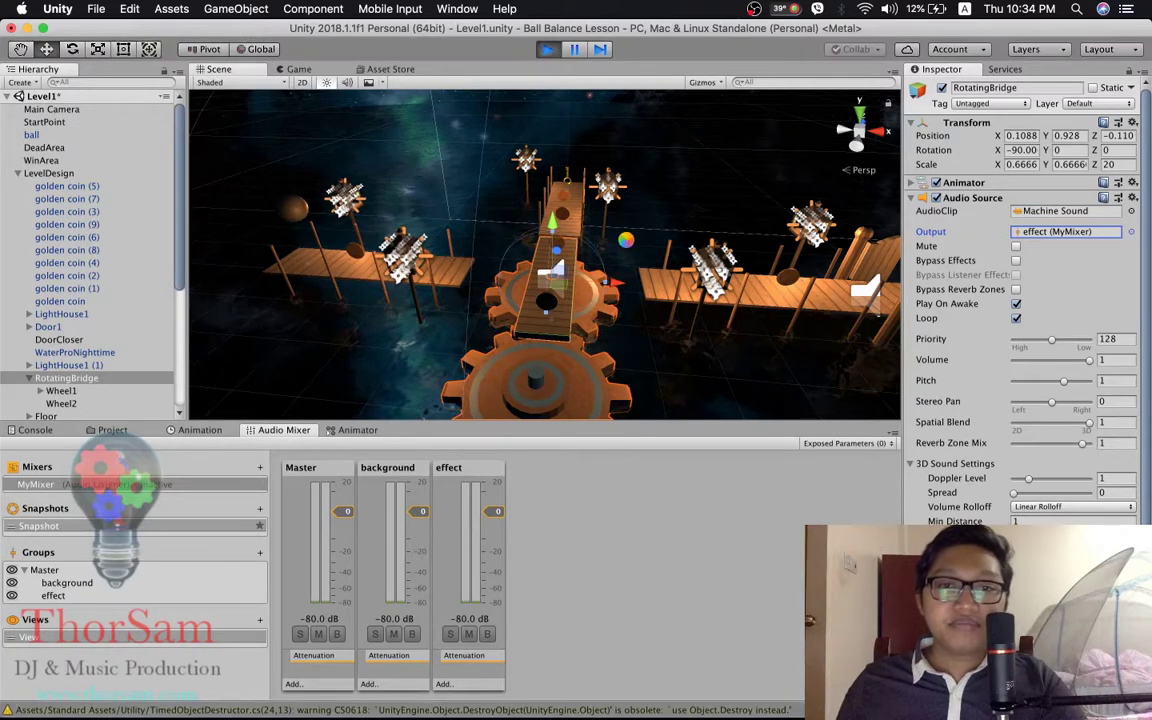
{"action": "left_click", "coordinate": [547, 49]}
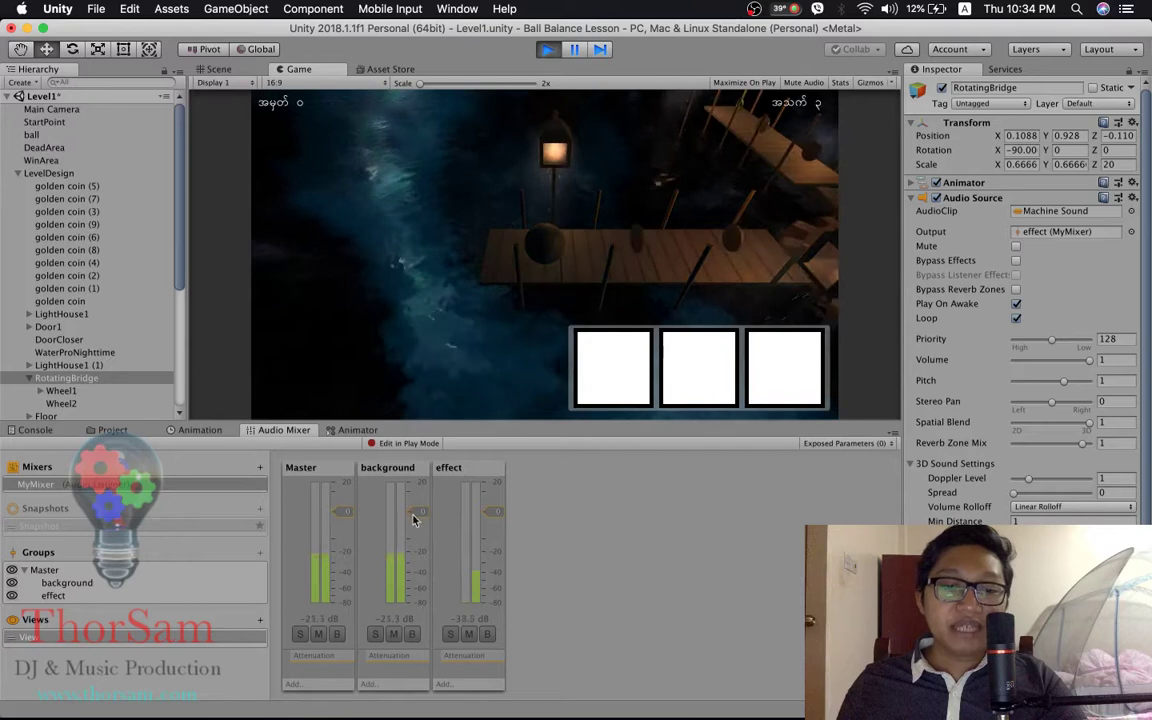
- With Edit in Play Mode on, test effect and background fader levels, reset them to 0 dB, and stop
{"action": "left_click", "coordinate": [495, 515]}
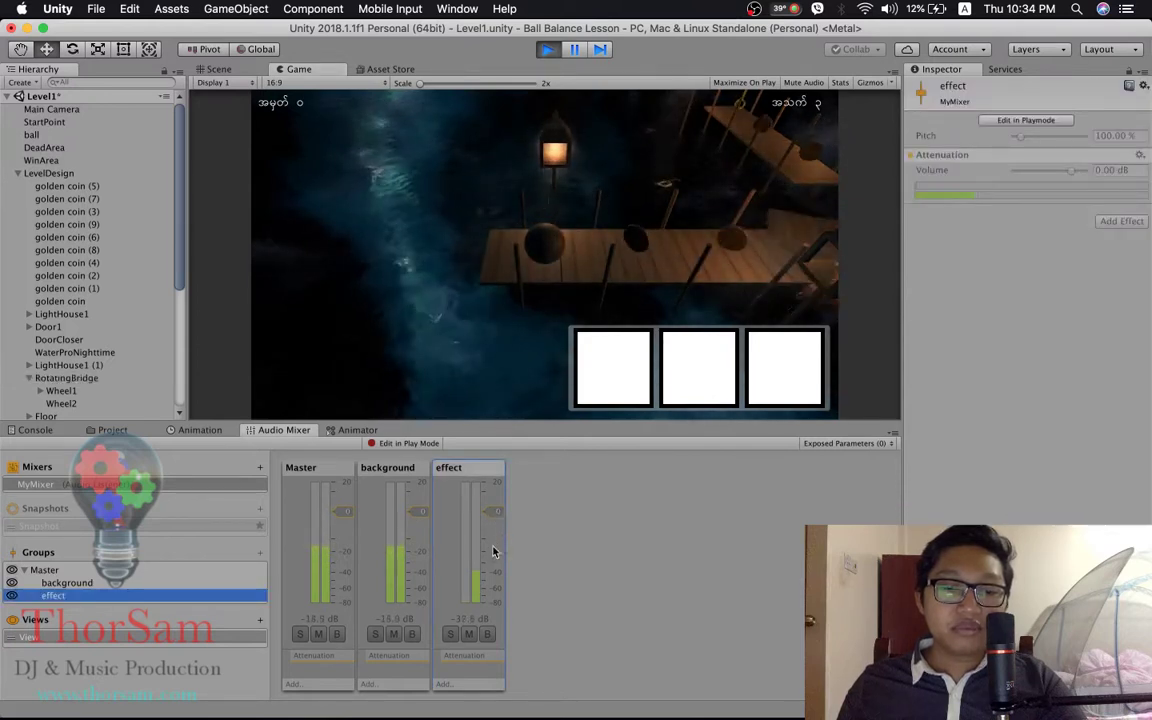
{"action": "left_click", "coordinate": [396, 445]}
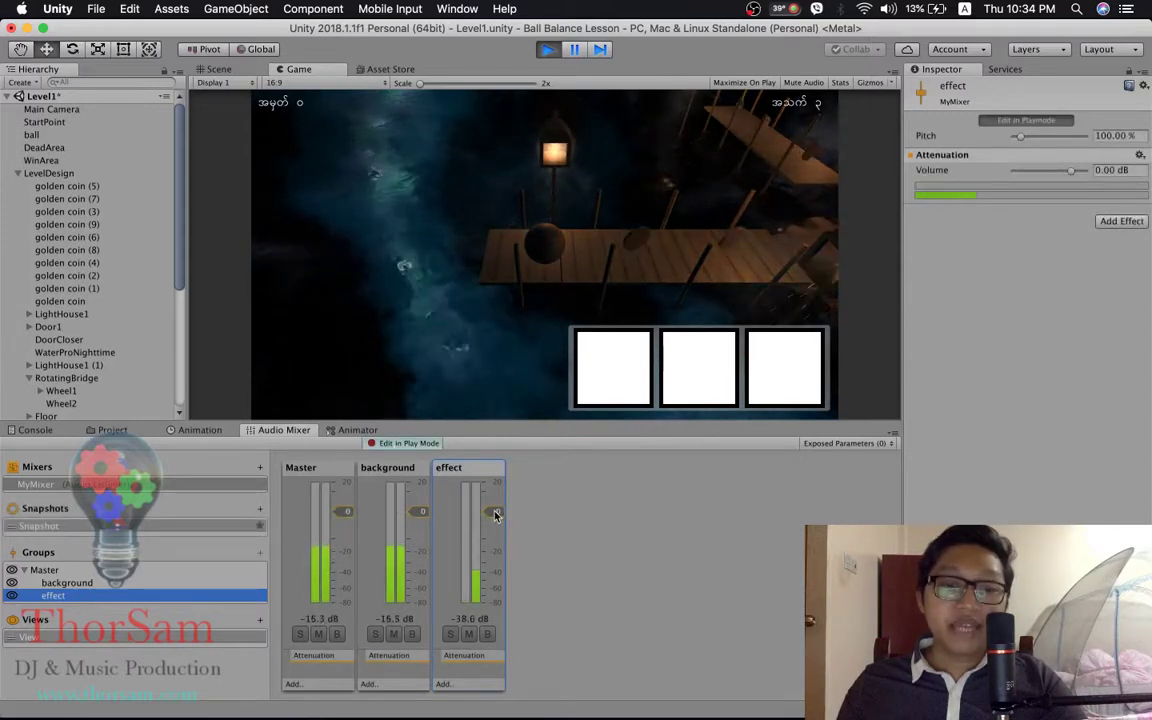
{"action": "left_click_drag", "start_coordinate": [498, 528], "coordinate": [498, 583]}
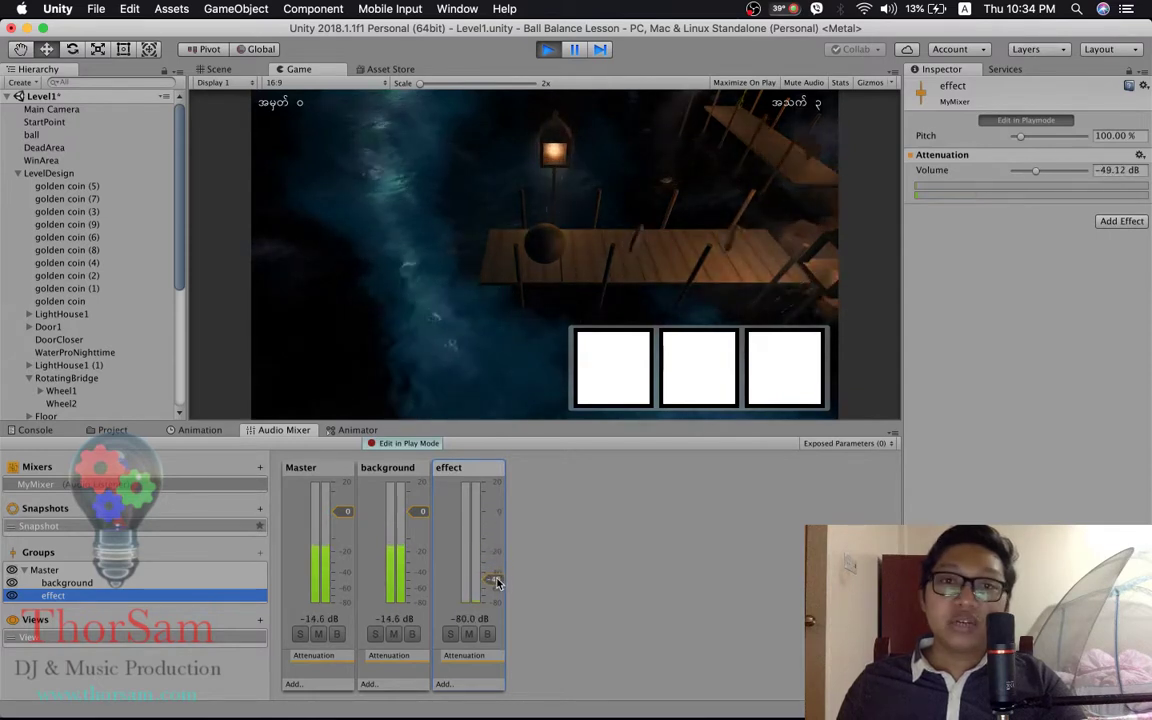
{"action": "left_click_drag", "start_coordinate": [498, 583], "coordinate": [499, 513]}
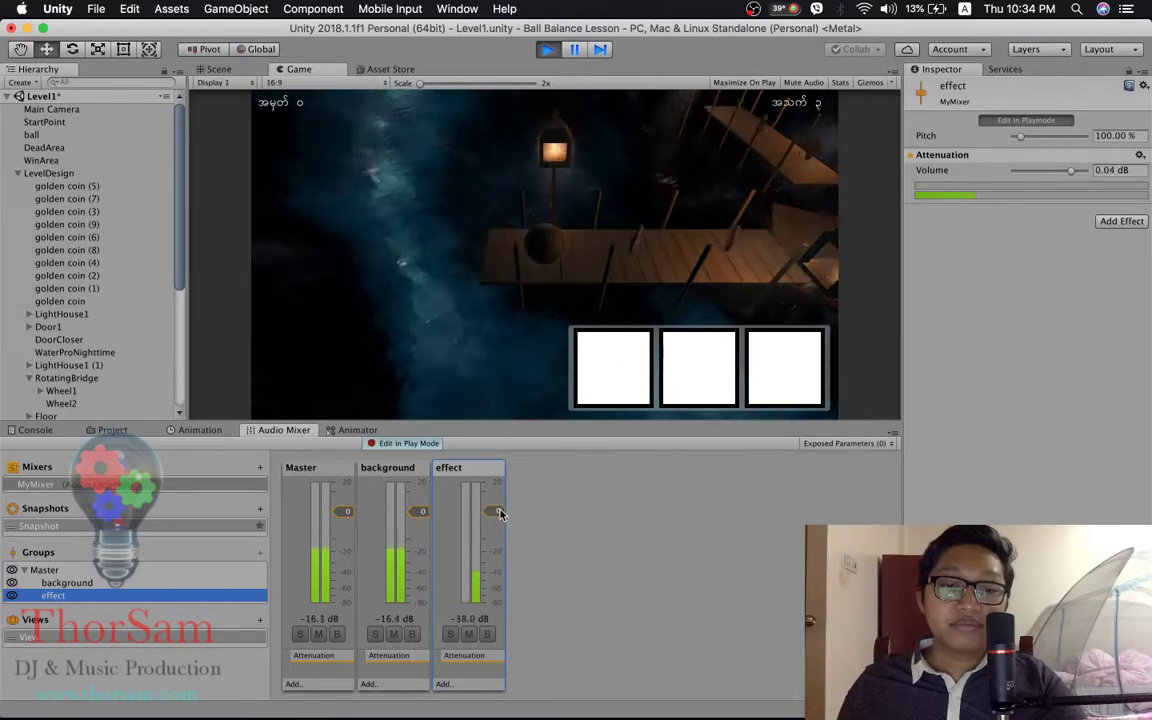
{"action": "left_click_drag", "start_coordinate": [421, 517], "coordinate": [419, 593]}
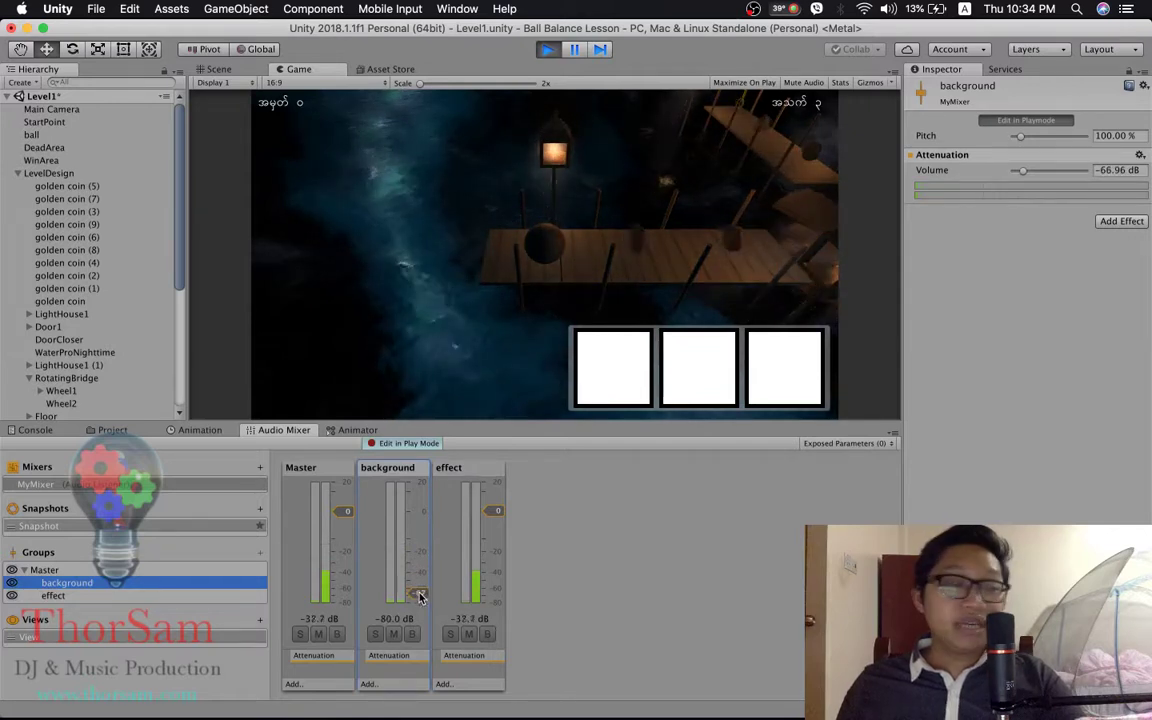
{"action": "left_click_drag", "start_coordinate": [421, 597], "coordinate": [426, 514]}
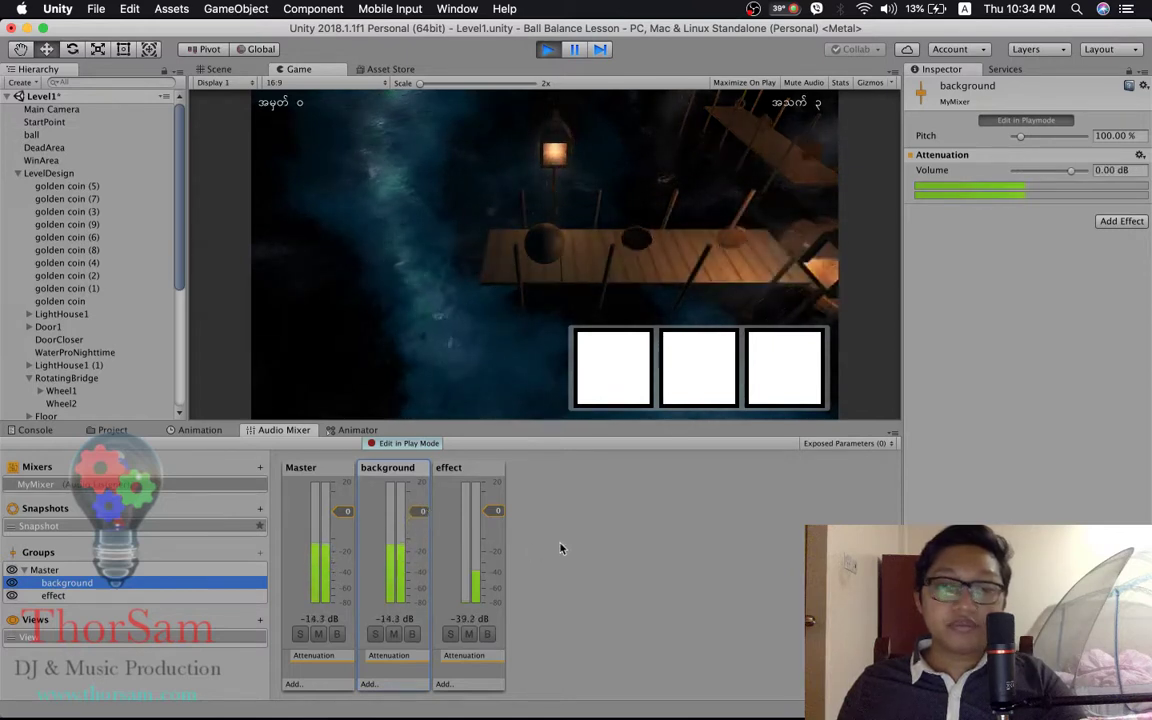
{"action": "left_click", "coordinate": [544, 49]}
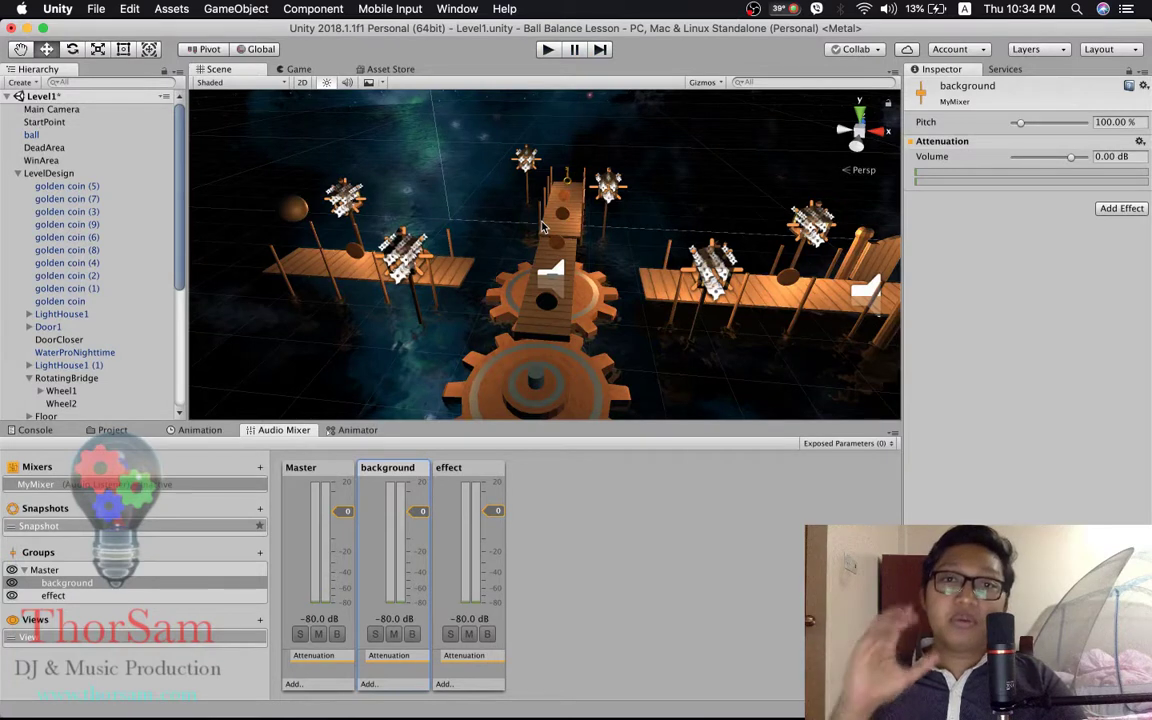
- Set the coin's CFX3_Hit_Light_C_Air hit sound output to the effect group
{"action": "left_click", "coordinate": [354, 258]}
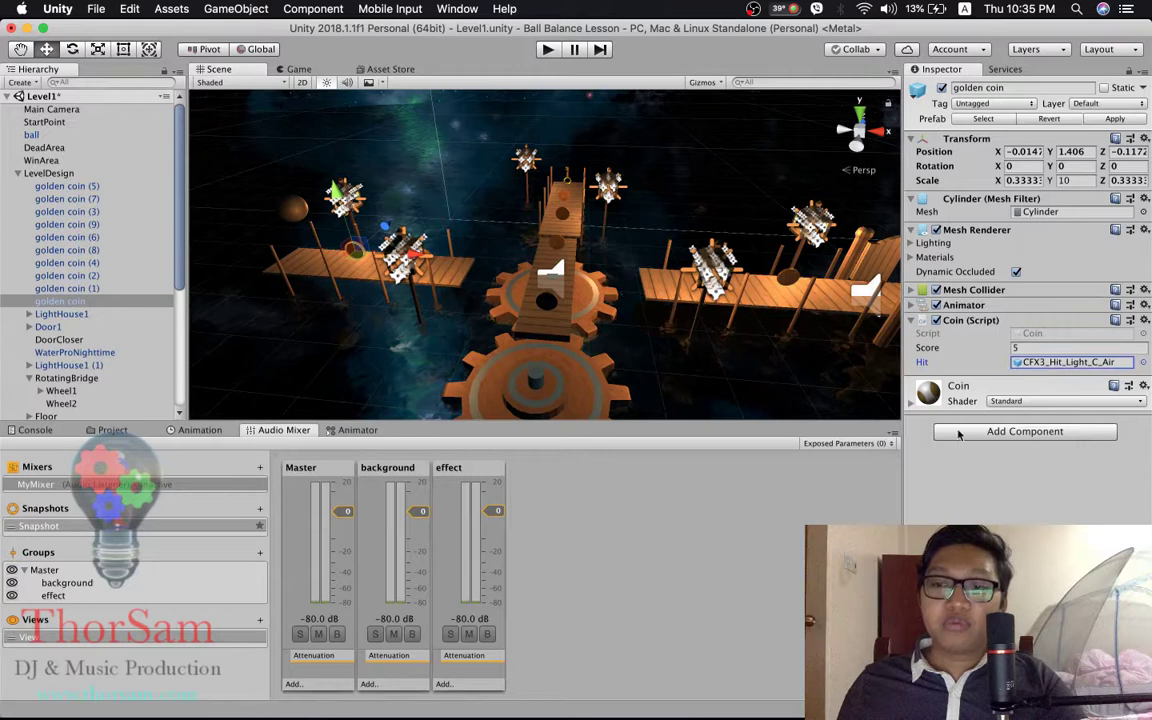
{"action": "double_click", "coordinate": [1048, 364]}
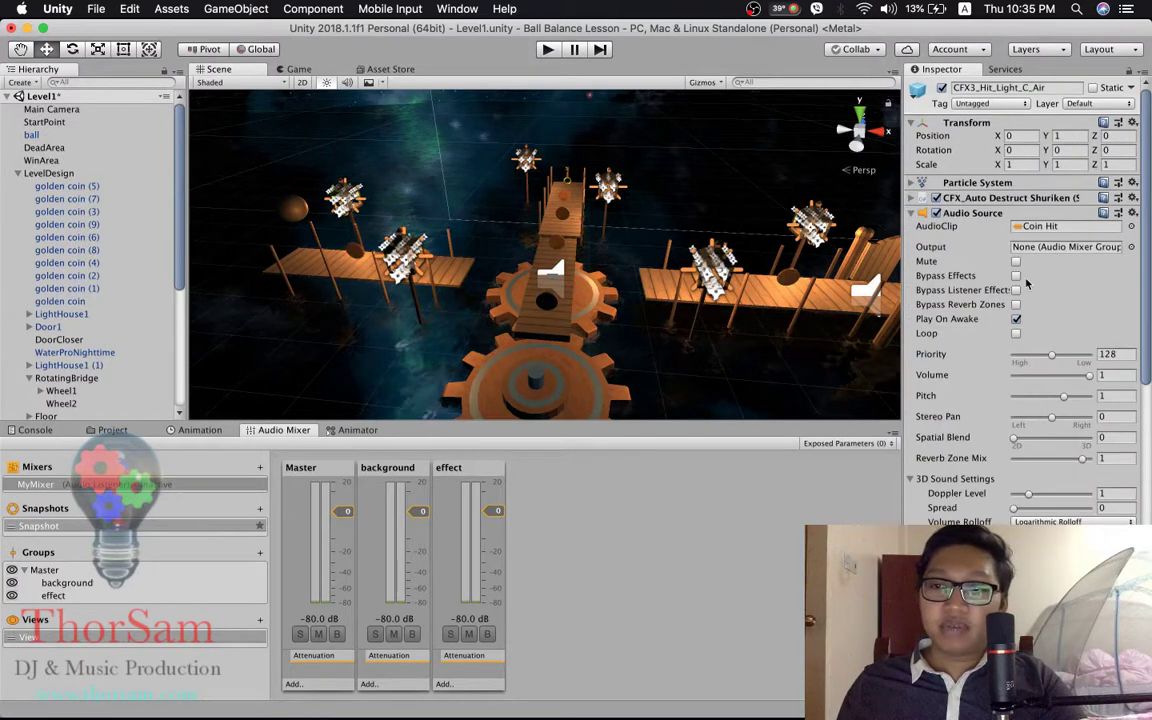
{"action": "left_click", "coordinate": [1131, 248]}
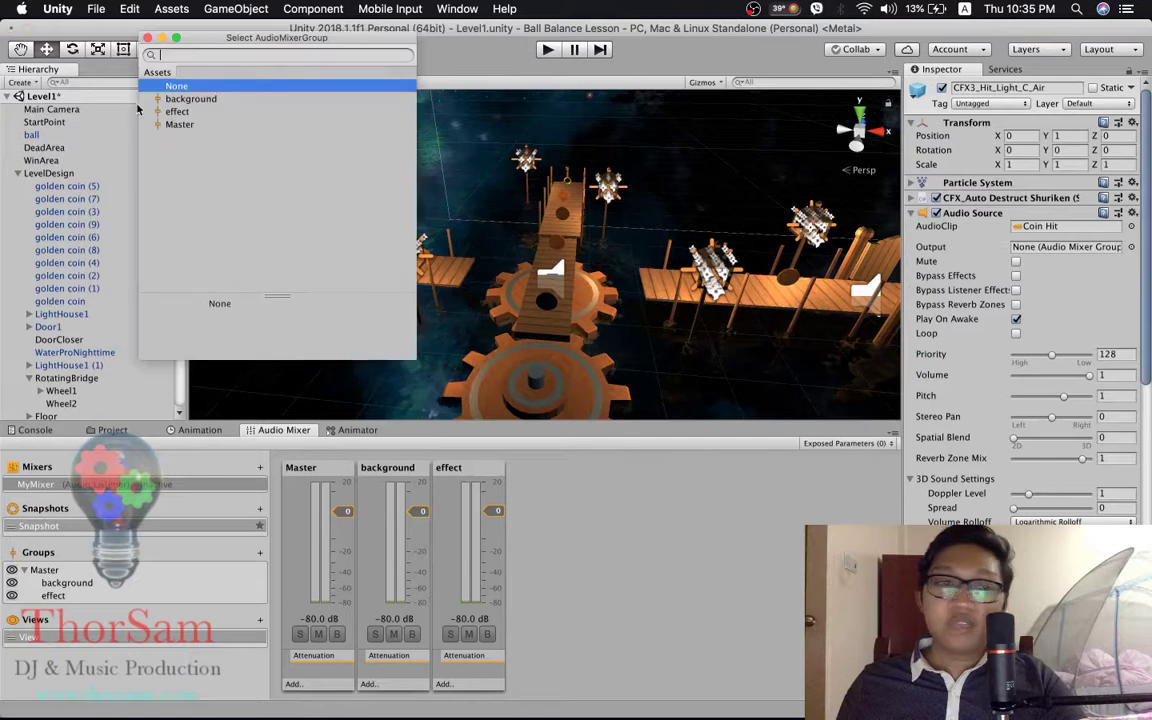
{"action": "left_click", "coordinate": [176, 112]}
{"action": "left_click", "coordinate": [147, 38]}
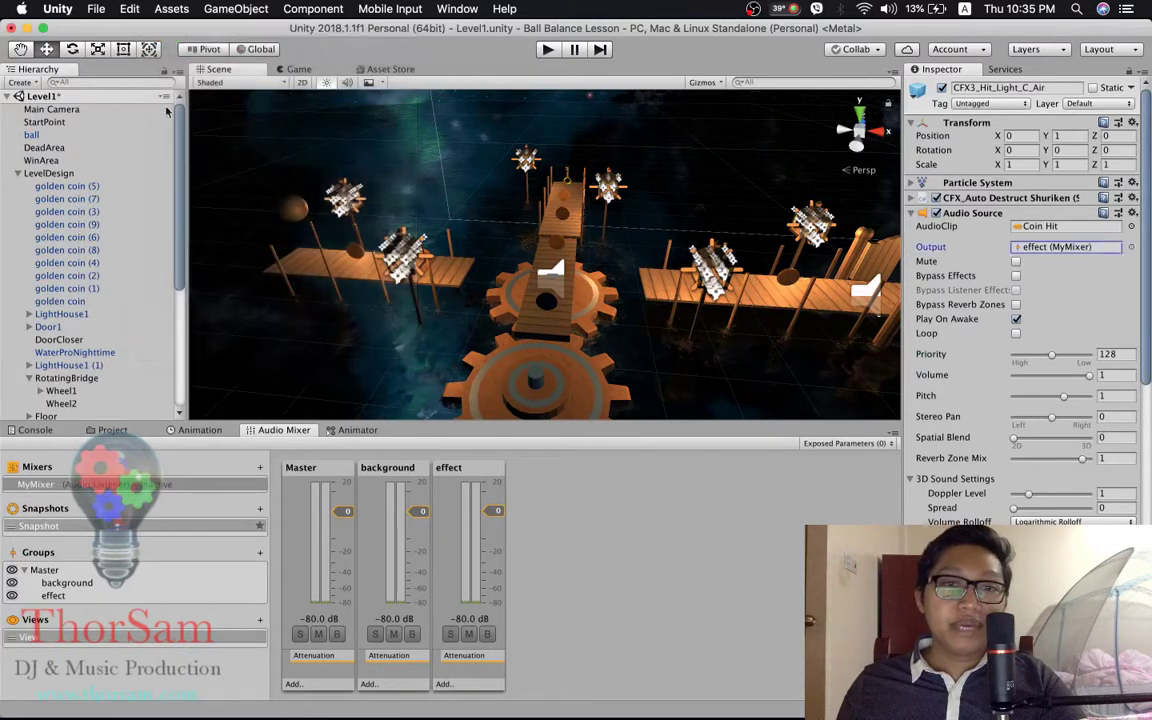
- Set golden key (3)'s Key Hit pickup sound output to the effect group, then select Door1
{"action": "left_click", "coordinate": [572, 191]}
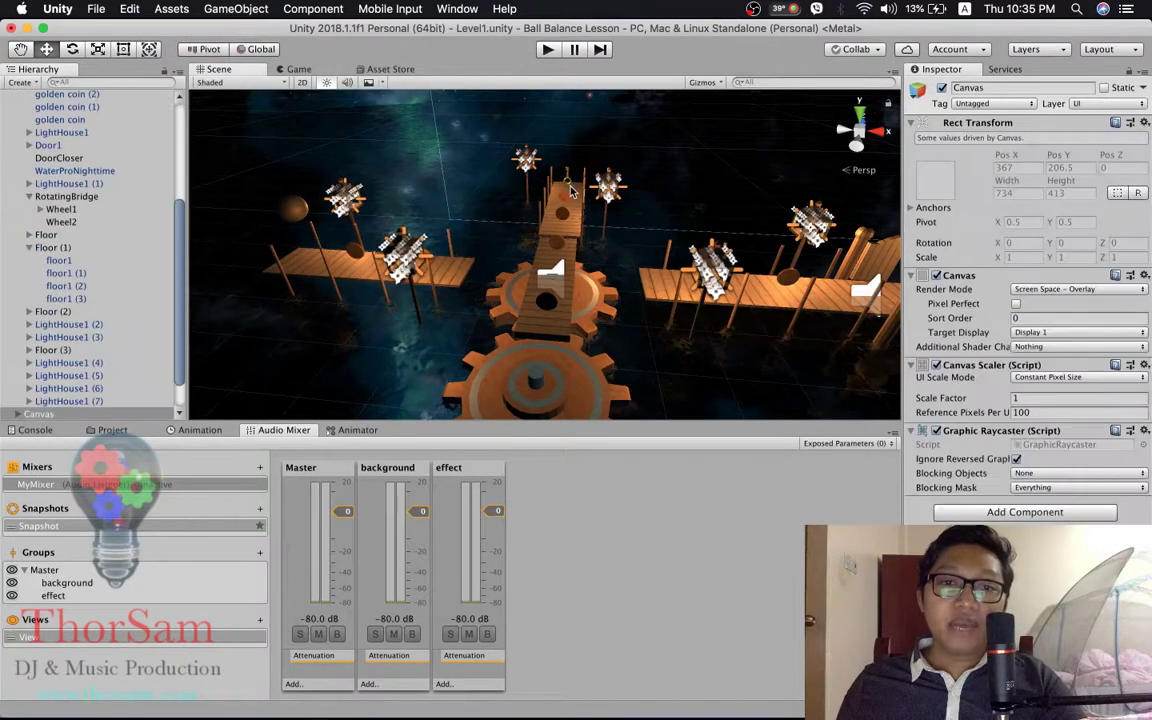
{"action": "left_click", "coordinate": [567, 187]}
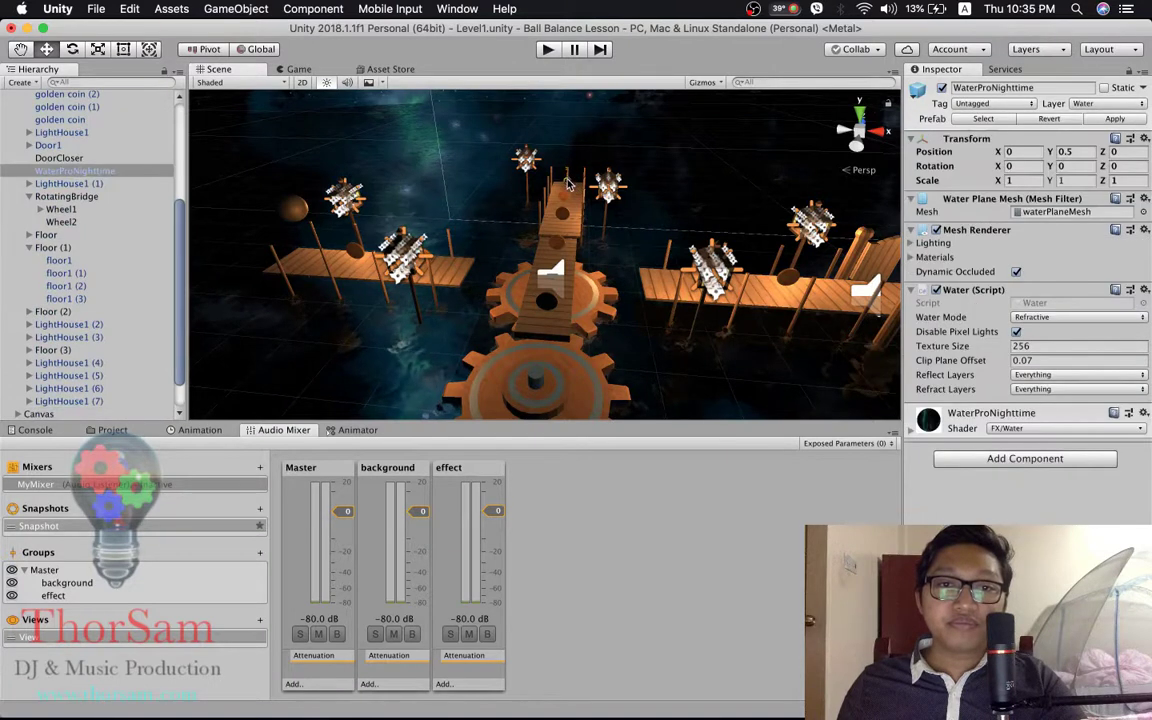
{"action": "left_click", "coordinate": [568, 186]}
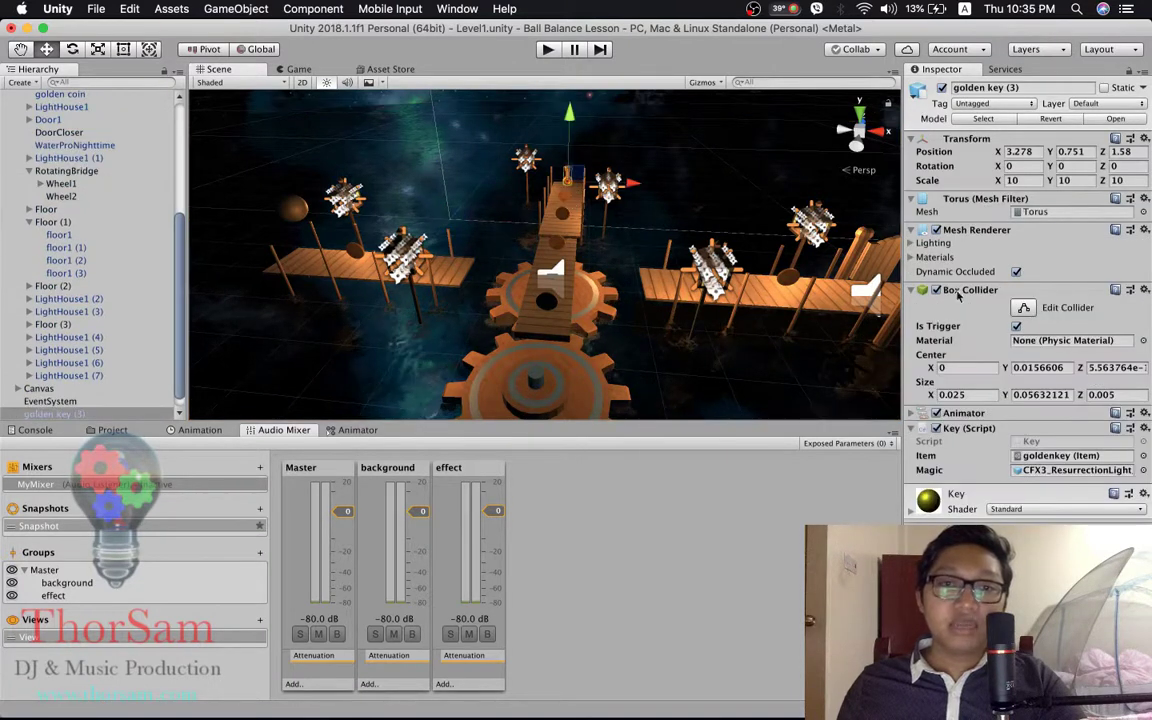
{"action": "double_click", "coordinate": [1069, 471]}
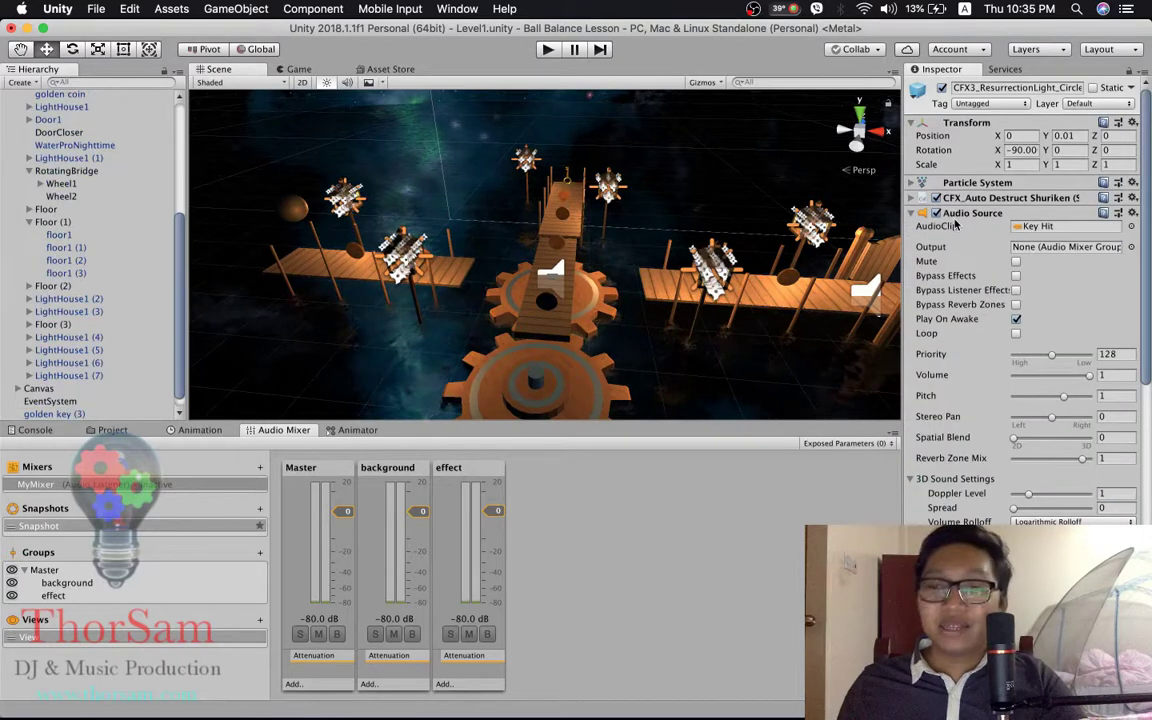
{"action": "left_click", "coordinate": [1131, 247]}
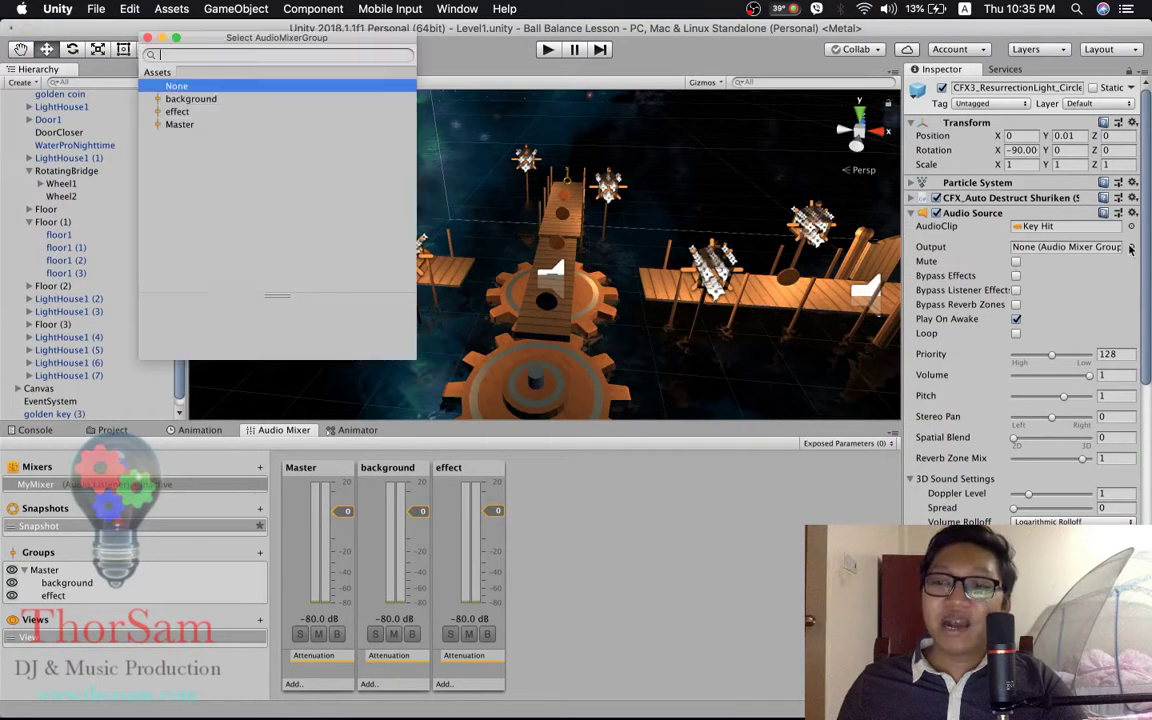
{"action": "left_click", "coordinate": [177, 112]}
{"action": "left_click", "coordinate": [147, 38]}
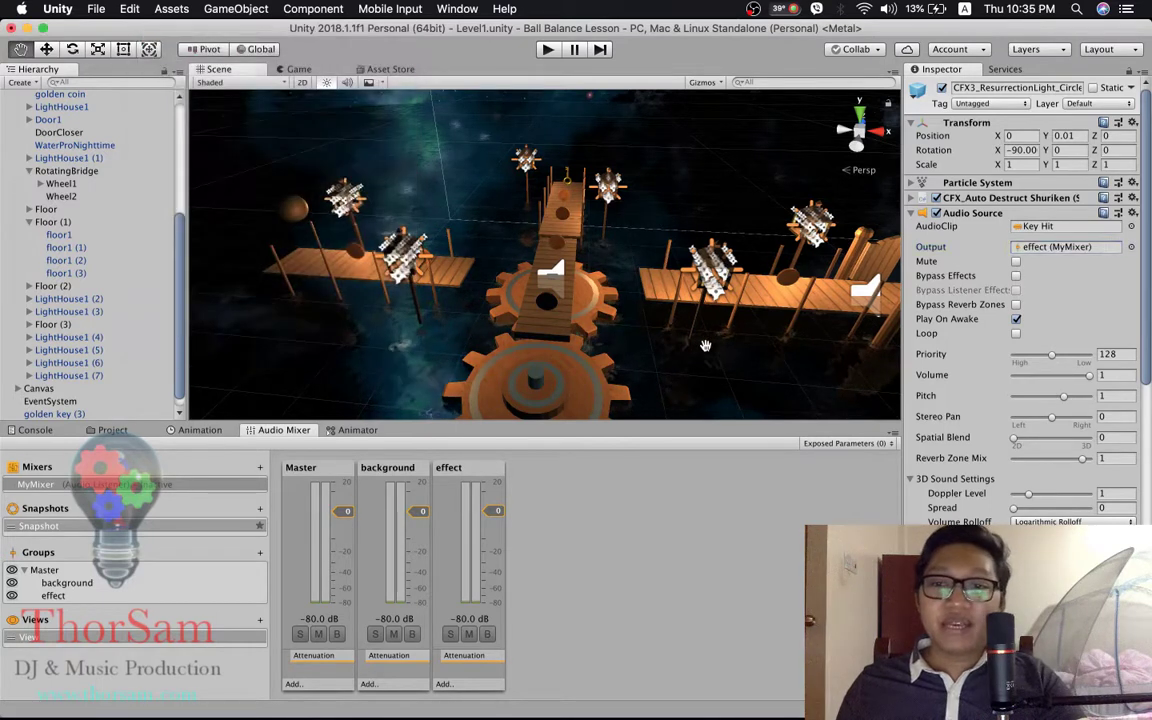
{"action": "left_click_drag", "start_coordinate": [700, 300], "coordinate": [612, 305], "text": "alt"}
{"action": "left_click", "coordinate": [548, 302]}
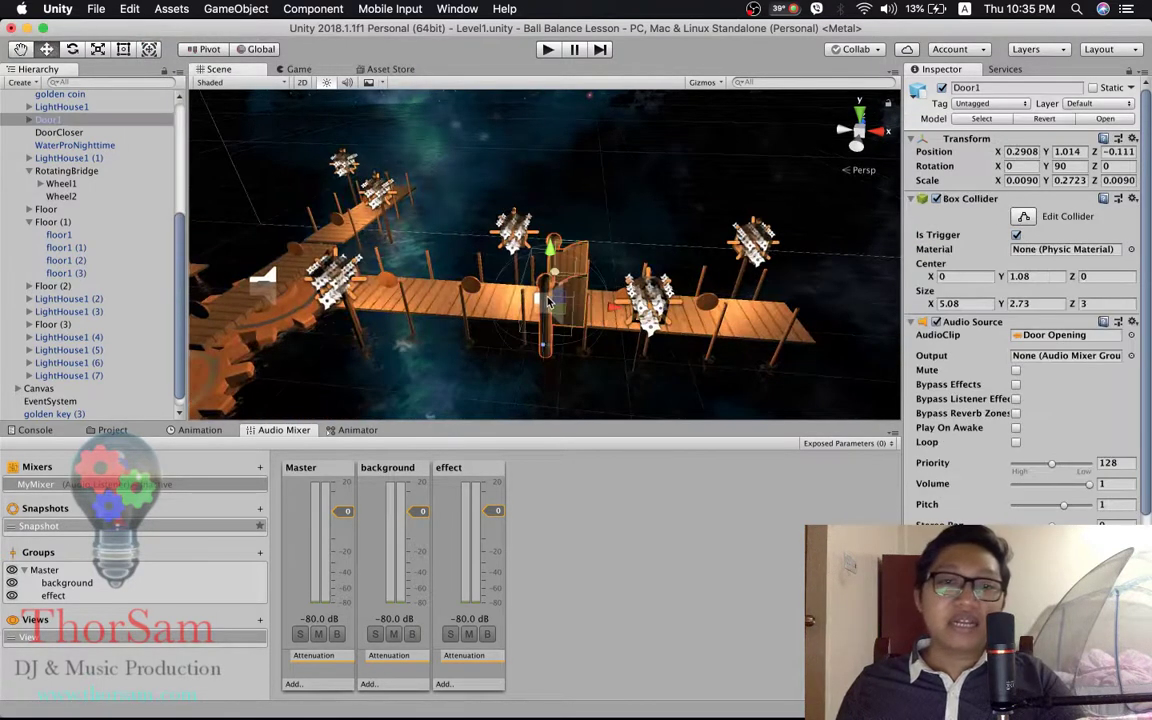
- Set Door1's Door Opening sound output to the effect group and start the level playing
{"action": "left_click", "coordinate": [1131, 356]}
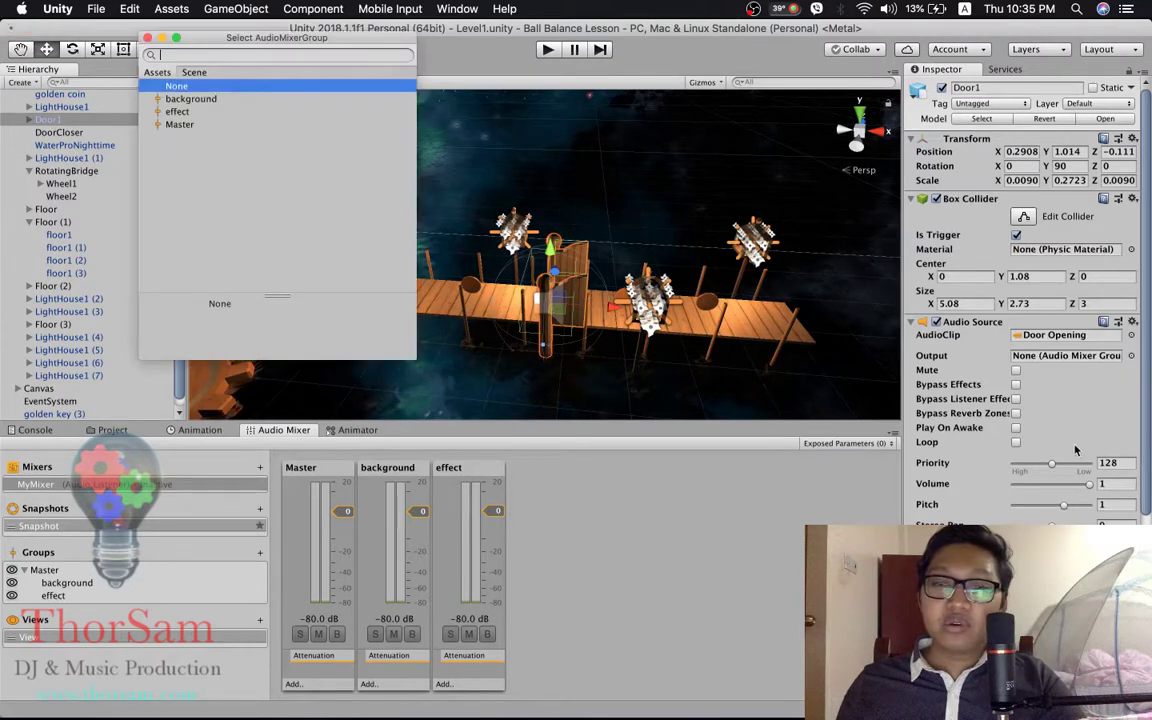
{"action": "left_click", "coordinate": [180, 112]}
{"action": "left_click", "coordinate": [146, 39]}
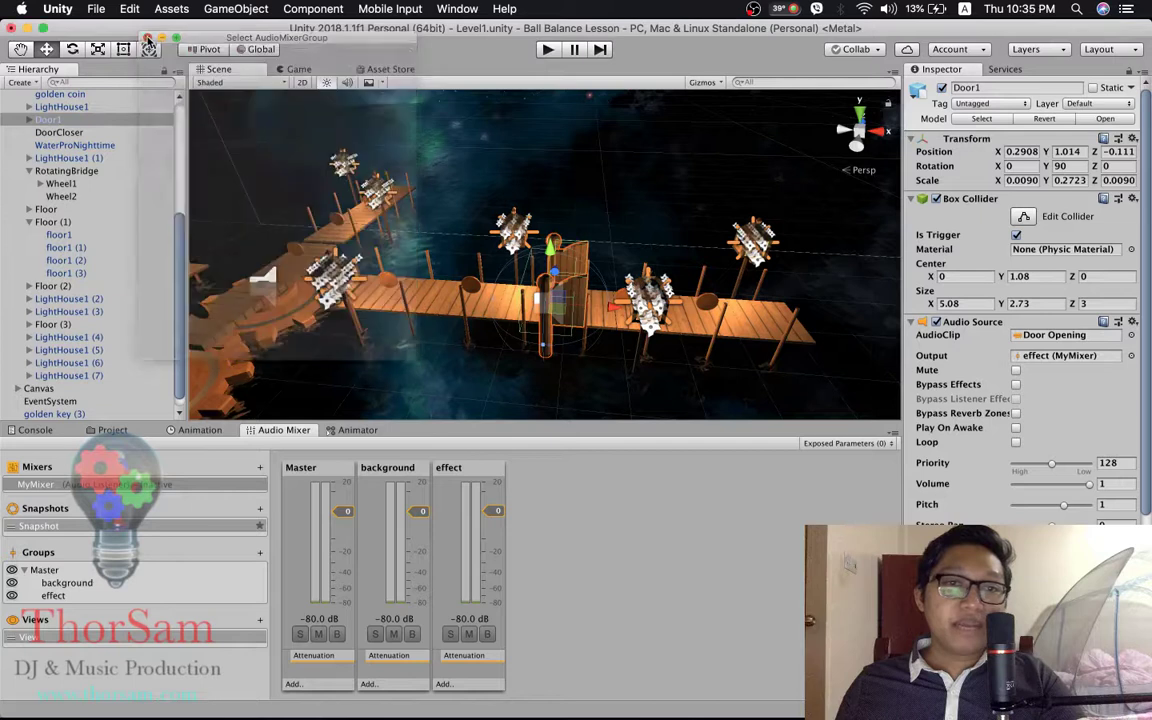
{"action": "mouse_move", "coordinate": [410, 271]}
{"action": "left_mouse_down", "text": "alt"}
{"action": "mouse_move", "coordinate": [500, 230]}
{"action": "mouse_move", "coordinate": [480, 284]}
{"action": "mouse_move", "coordinate": [632, 287]}
{"action": "left_mouse_up", "text": "alt"}
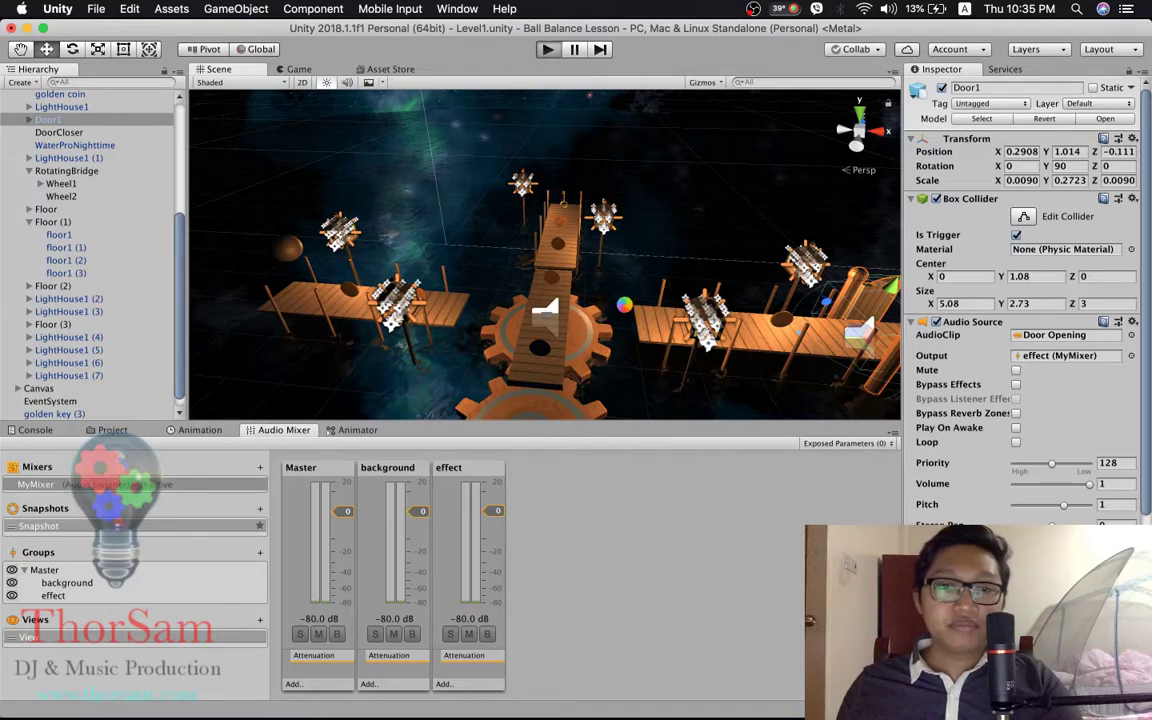
{"action": "left_click", "coordinate": [547, 49]}
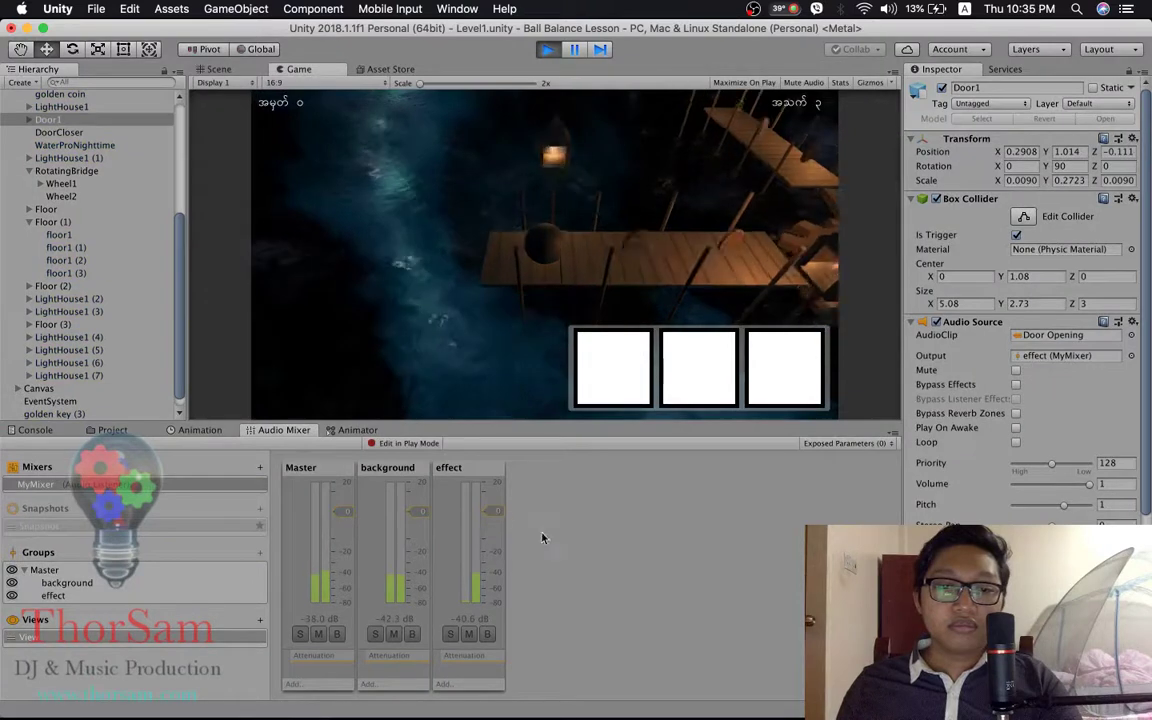
- During play, lower background to -9.83 dB and effect to -24.16 dB, then stop play mode
{"action": "left_click", "coordinate": [418, 527]}
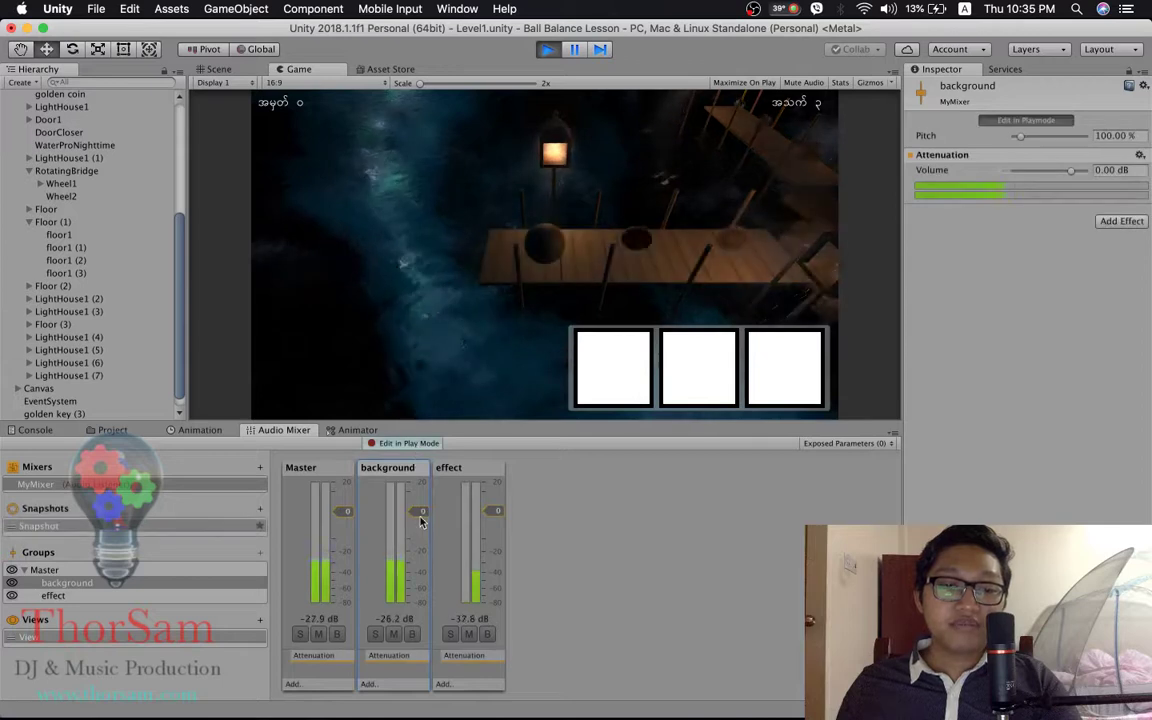
{"action": "left_click_drag", "start_coordinate": [420, 520], "coordinate": [419, 551]}
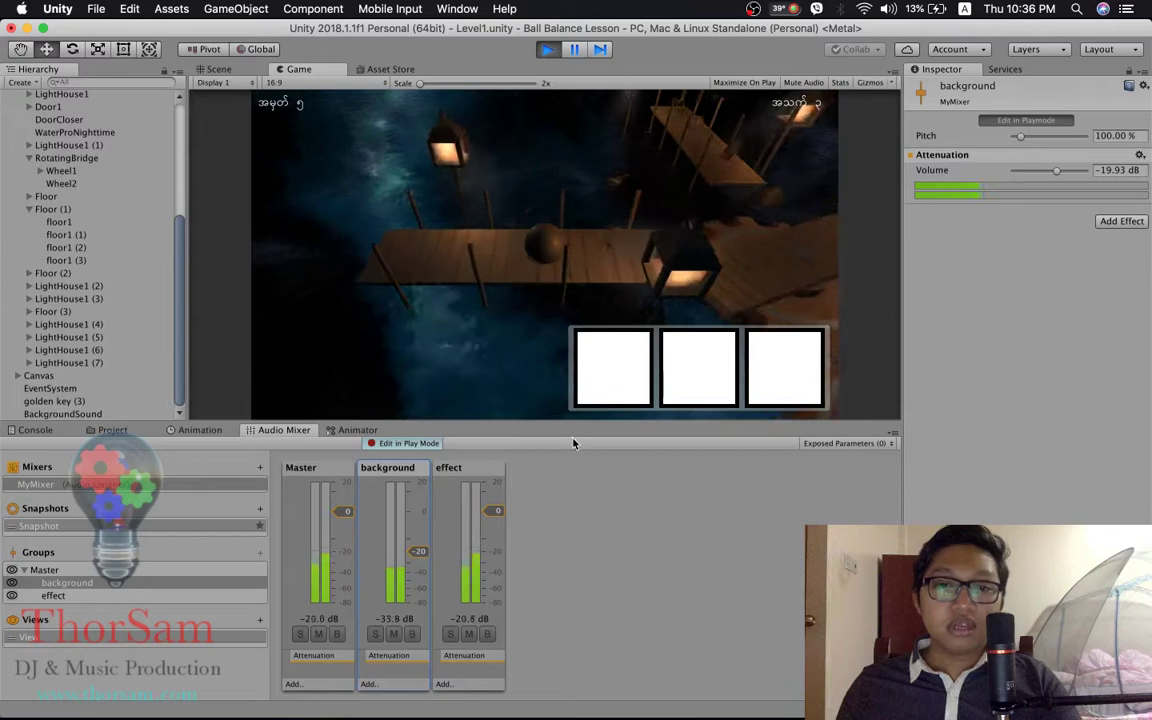
{"action": "left_click", "coordinate": [497, 528]}
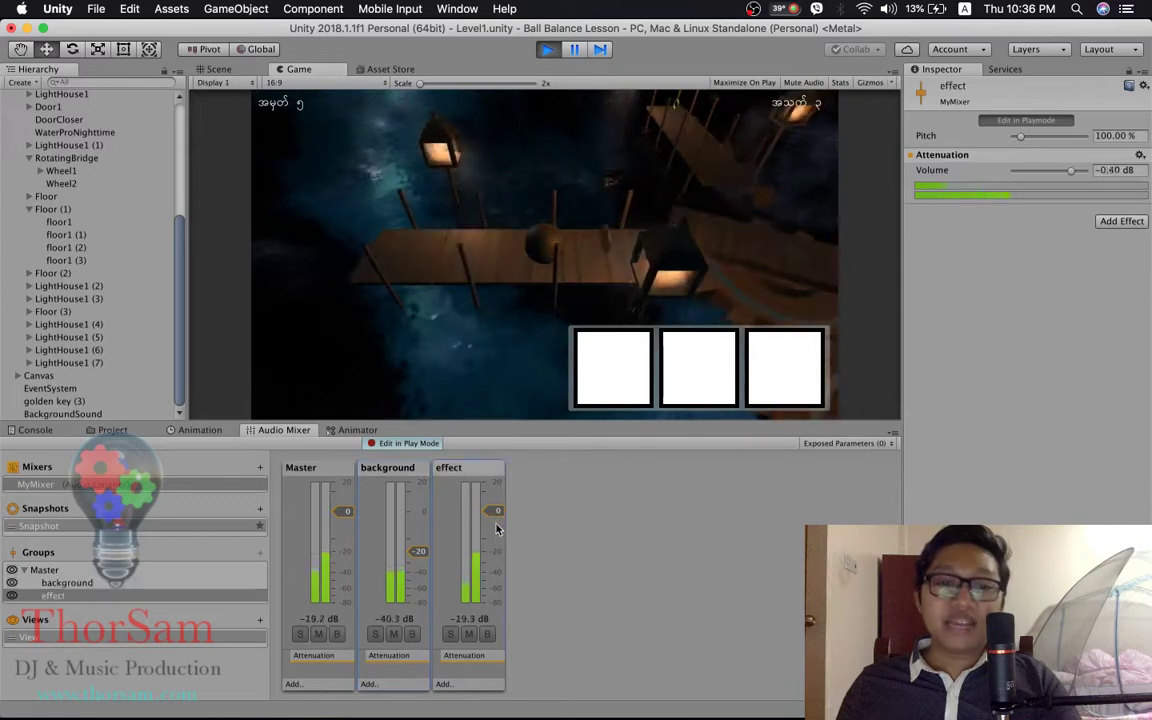
{"action": "left_click_drag", "start_coordinate": [497, 528], "coordinate": [497, 573]}
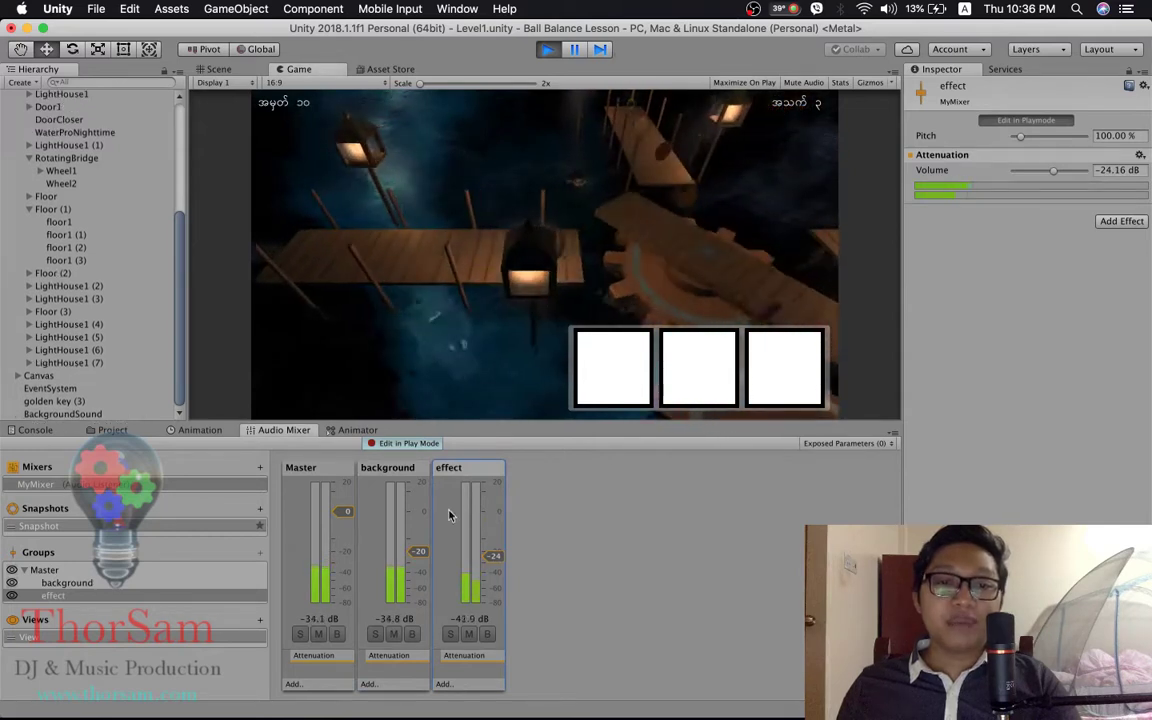
{"action": "left_click_drag", "start_coordinate": [419, 550], "coordinate": [420, 543]}
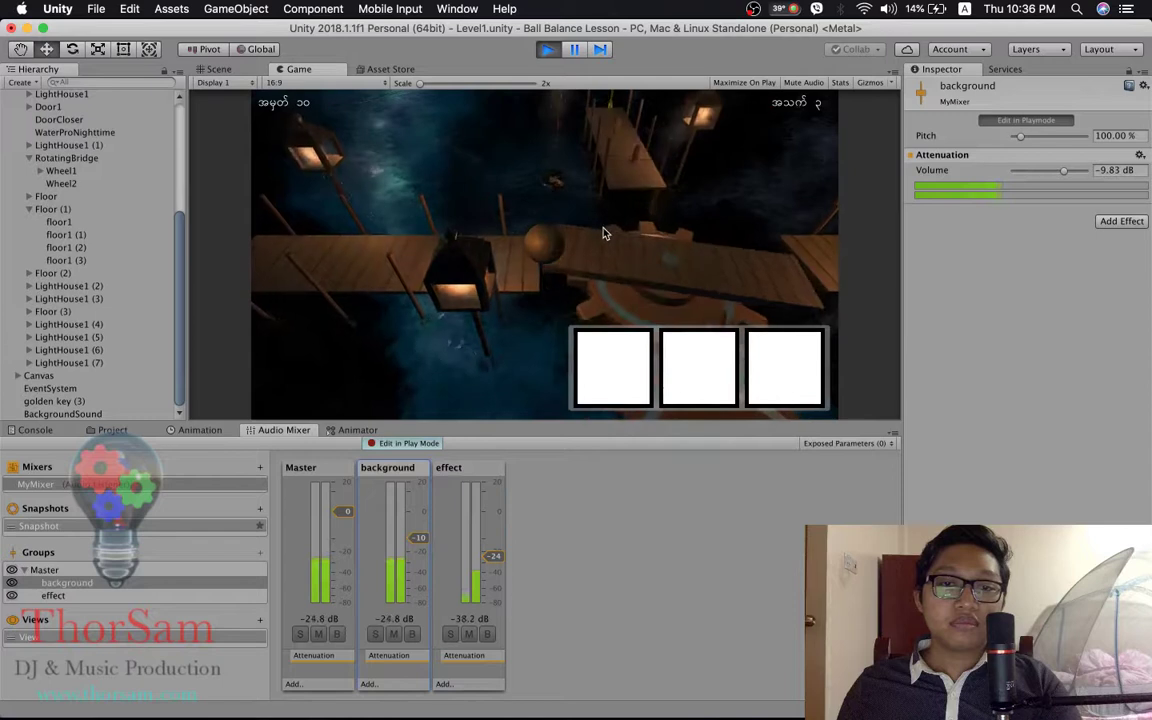
{"action": "left_click", "coordinate": [572, 50]}
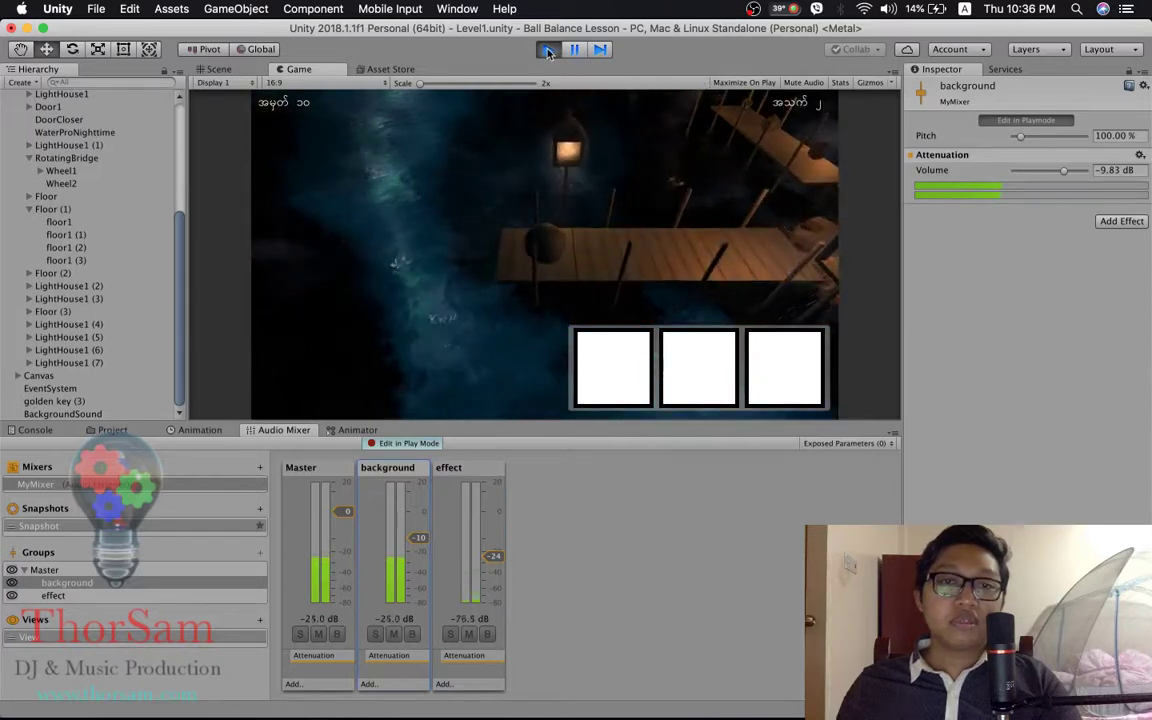
{"action": "left_click", "coordinate": [548, 50]}
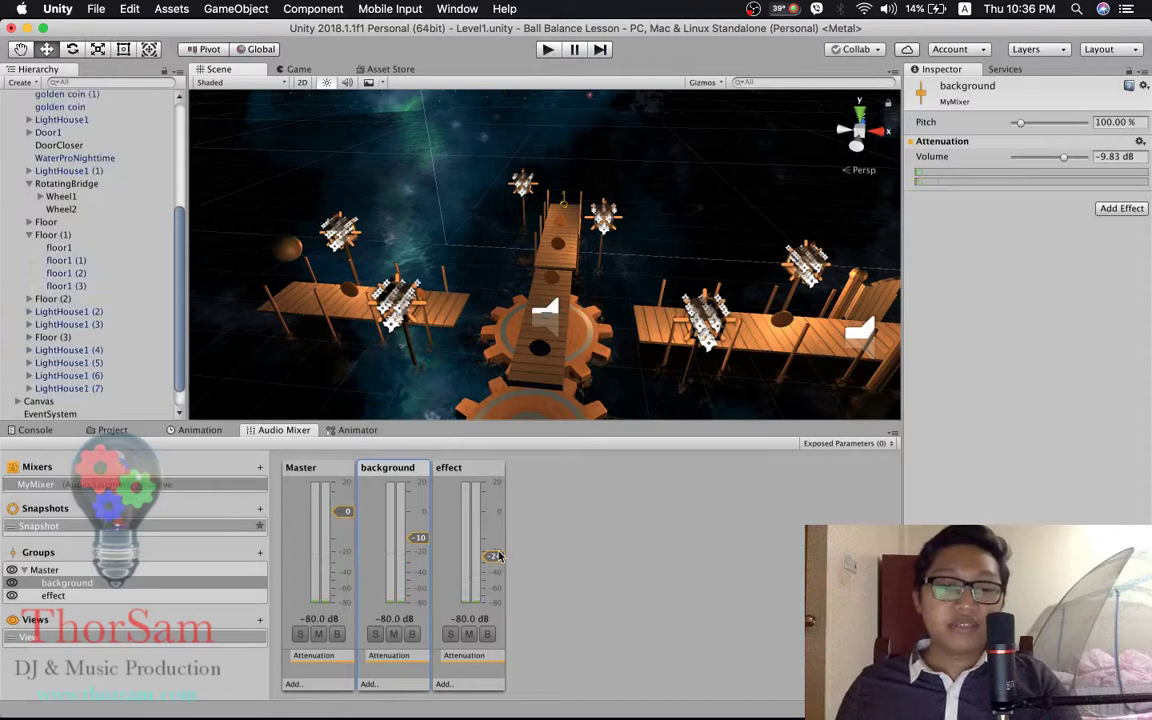
- Raise MyMixer's effect and background group faders back to about 0 dB (-0.27 dB)
{"action": "left_click_drag", "start_coordinate": [495, 559], "coordinate": [497, 530]}
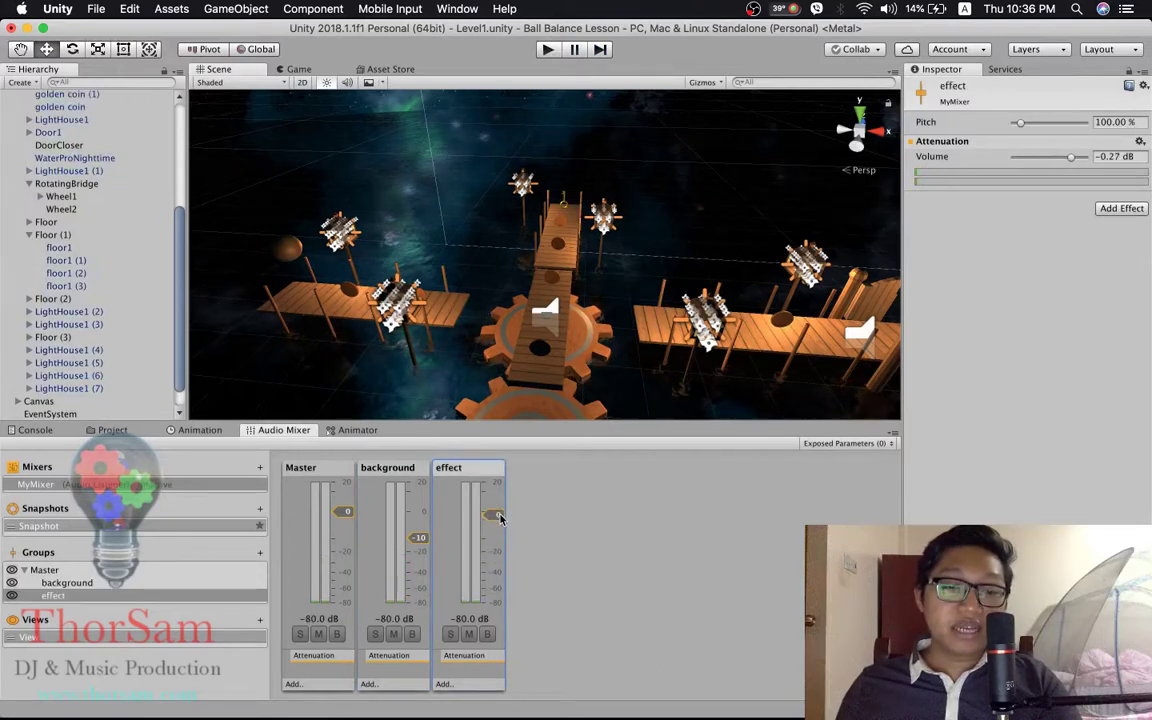
{"action": "left_click_drag", "start_coordinate": [420, 540], "coordinate": [420, 526]}
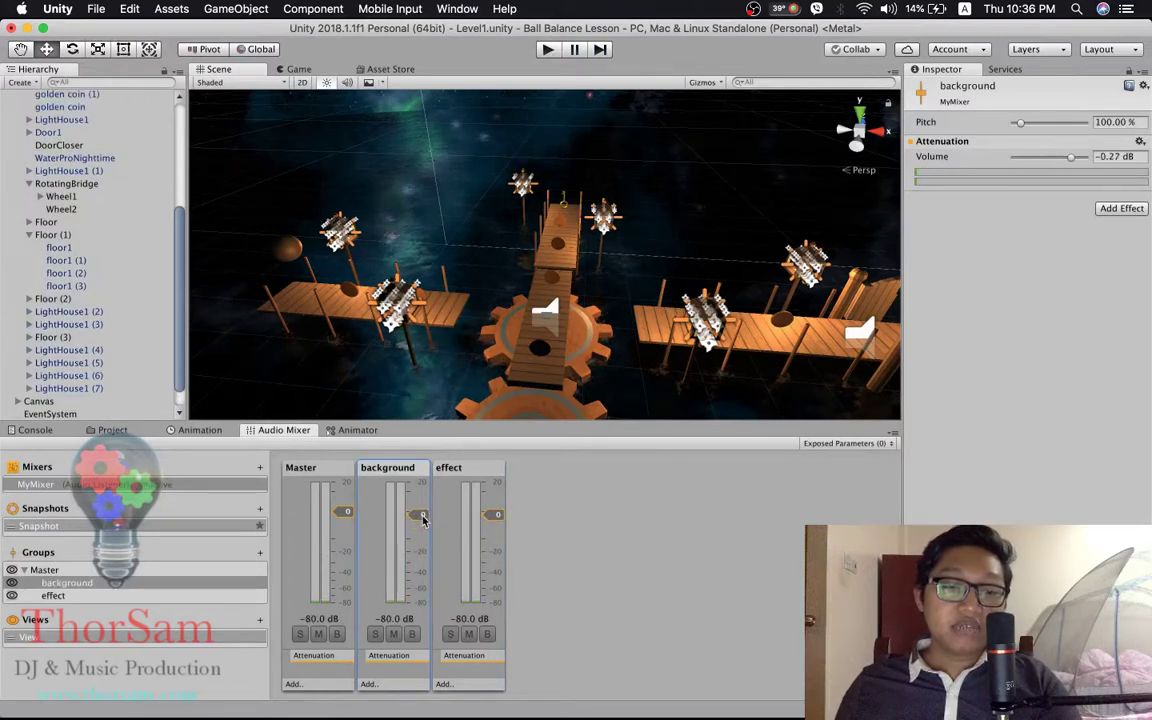
{"action": "left_click", "coordinate": [701, 566]}
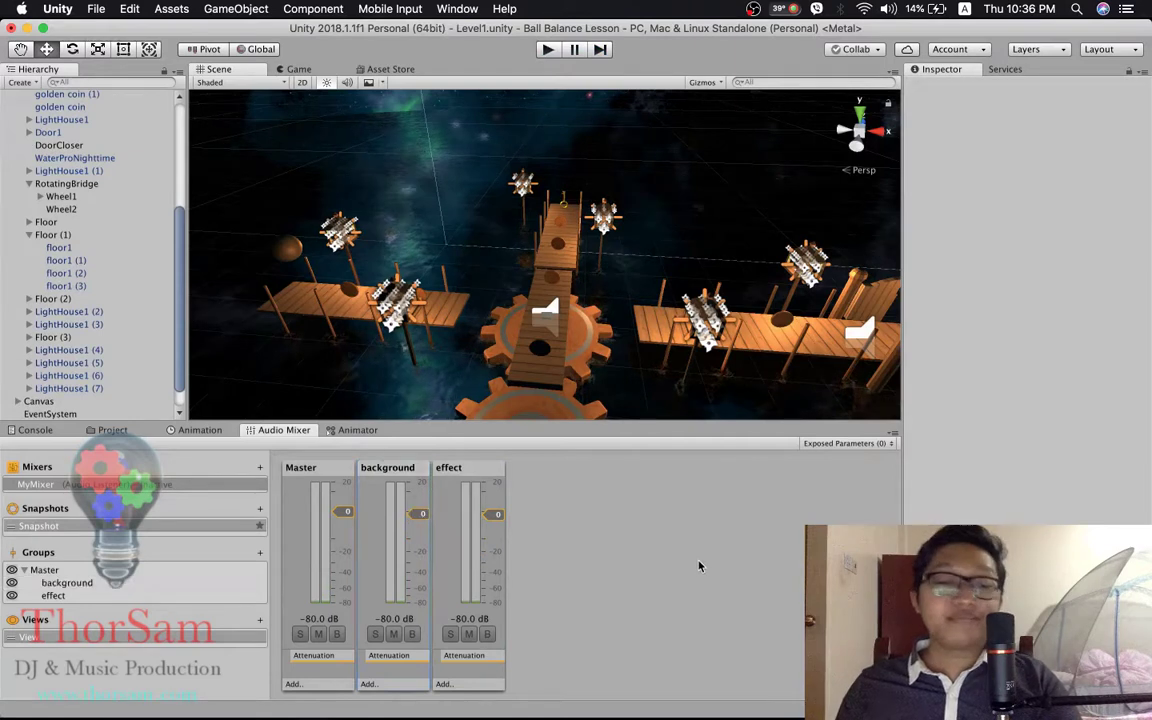
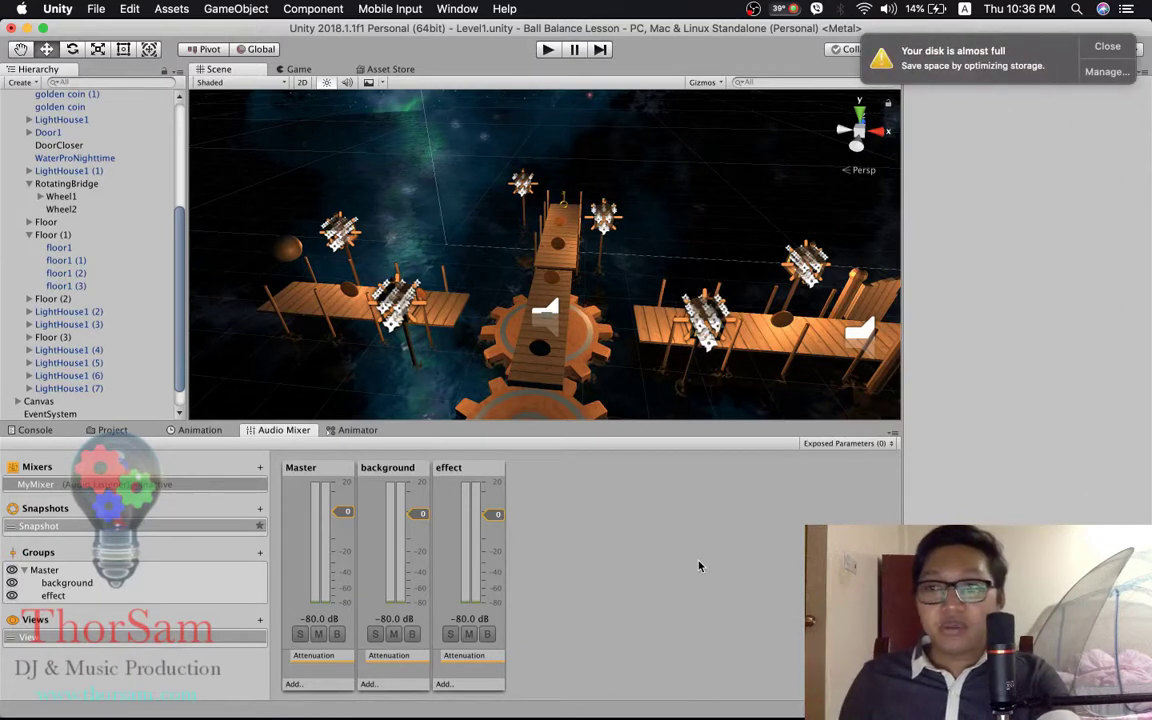
- Dismiss the low disk space notification and save the Level1 scene
{"action": "left_click", "coordinate": [1128, 52]}
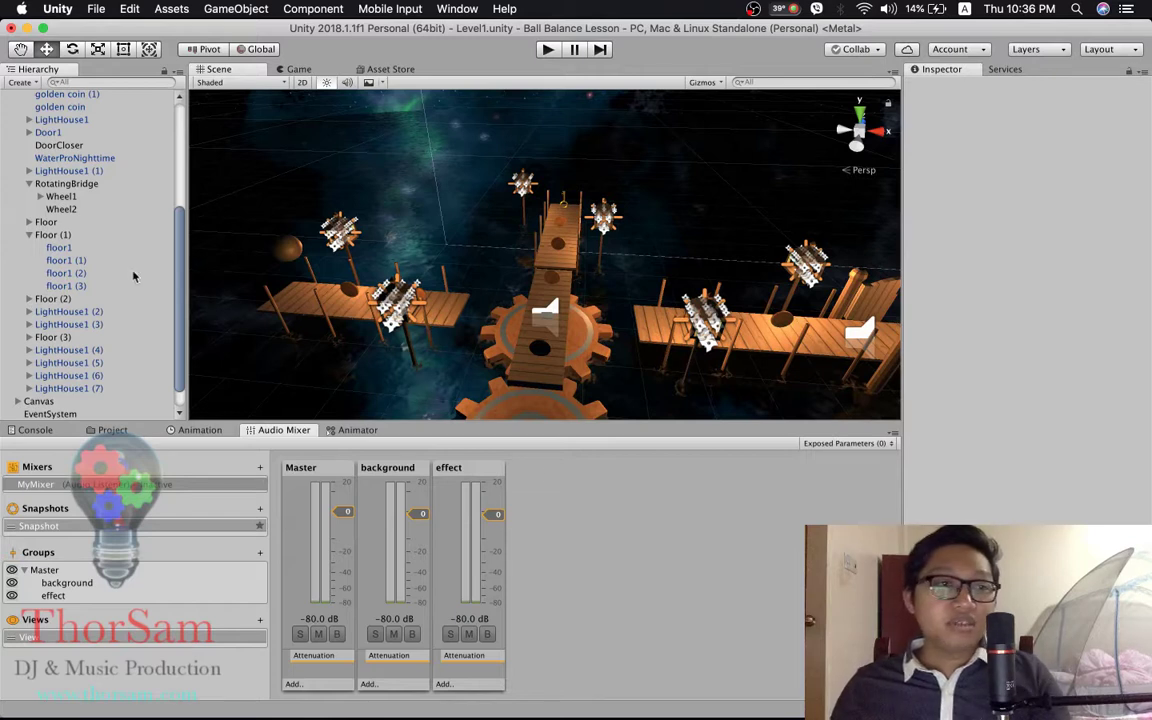
{"action": "left_click", "coordinate": [29, 235]}
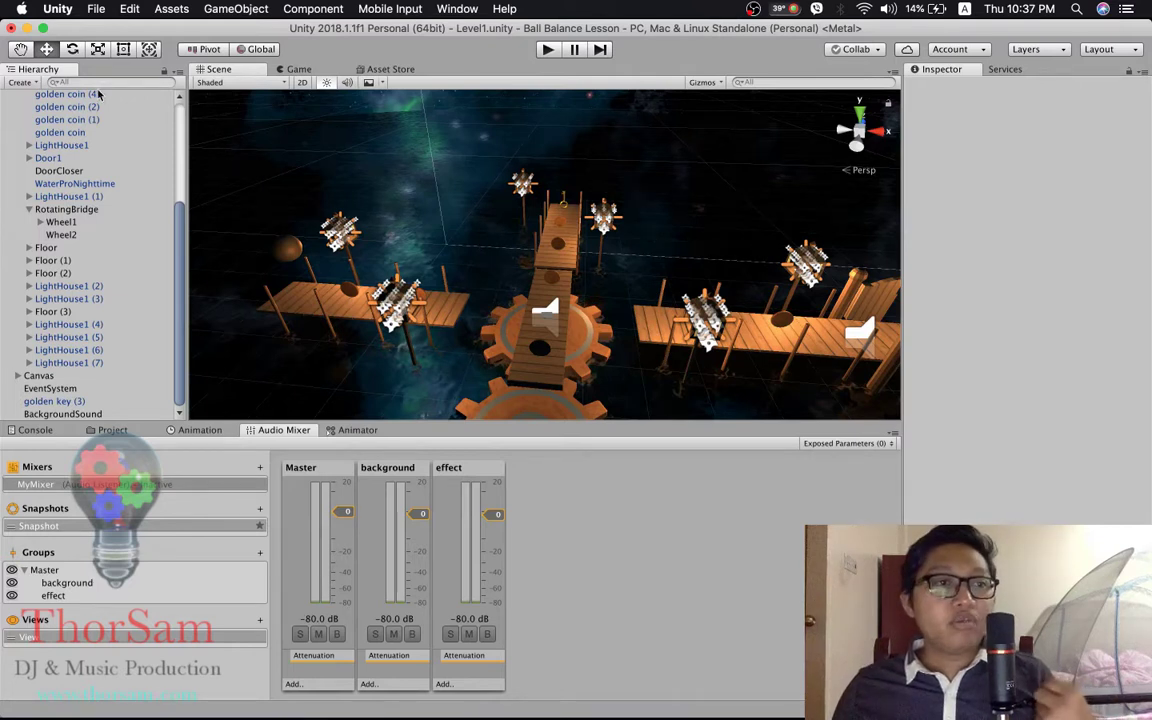
{"action": "key", "text": "super+s"}
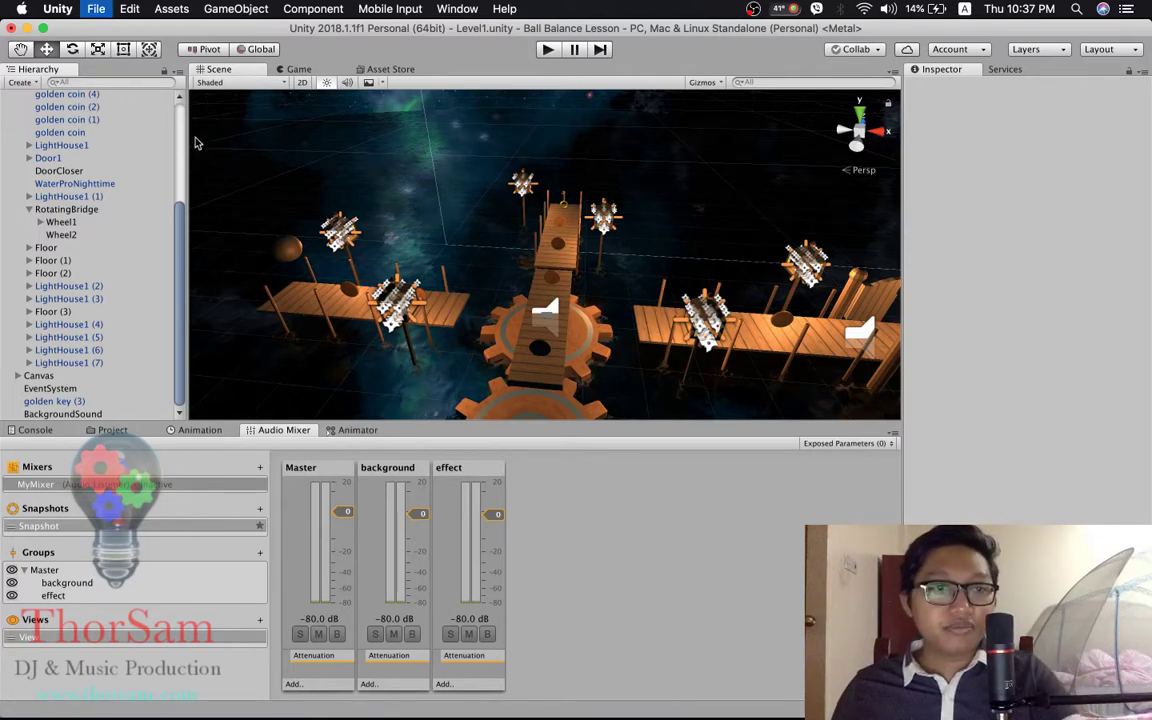
- Open the MainMenu scene from the project's Scenes folder and frame the level
{"action": "left_click", "coordinate": [36, 430]}
{"action": "left_click", "coordinate": [112, 430]}
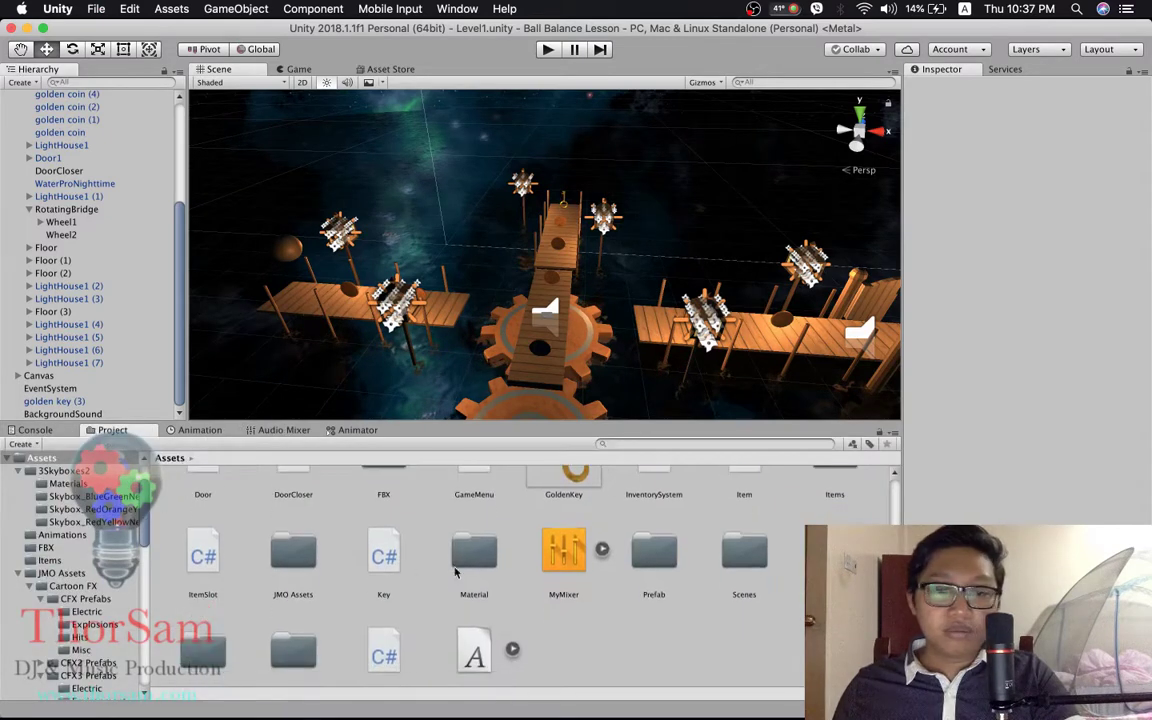
{"action": "scroll", "coordinate": [662, 570], "scroll_direction": "up", "scroll_amount": 3}
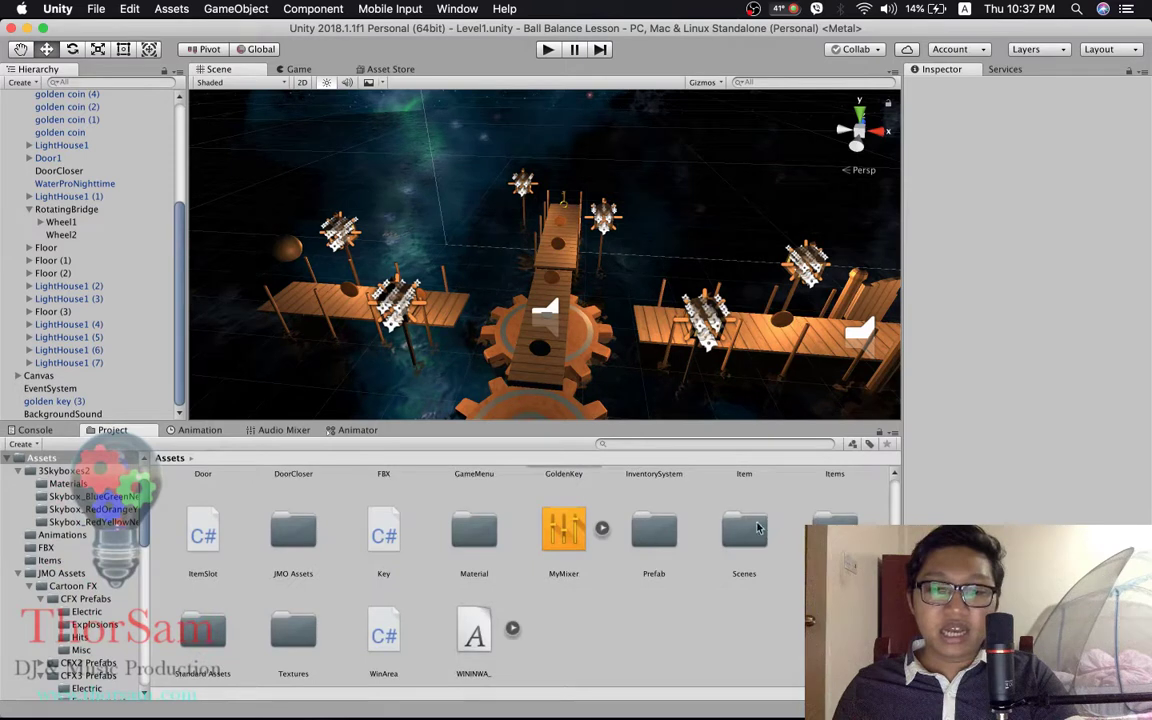
{"action": "double_click", "coordinate": [757, 528]}
{"action": "left_click", "coordinate": [298, 512]}
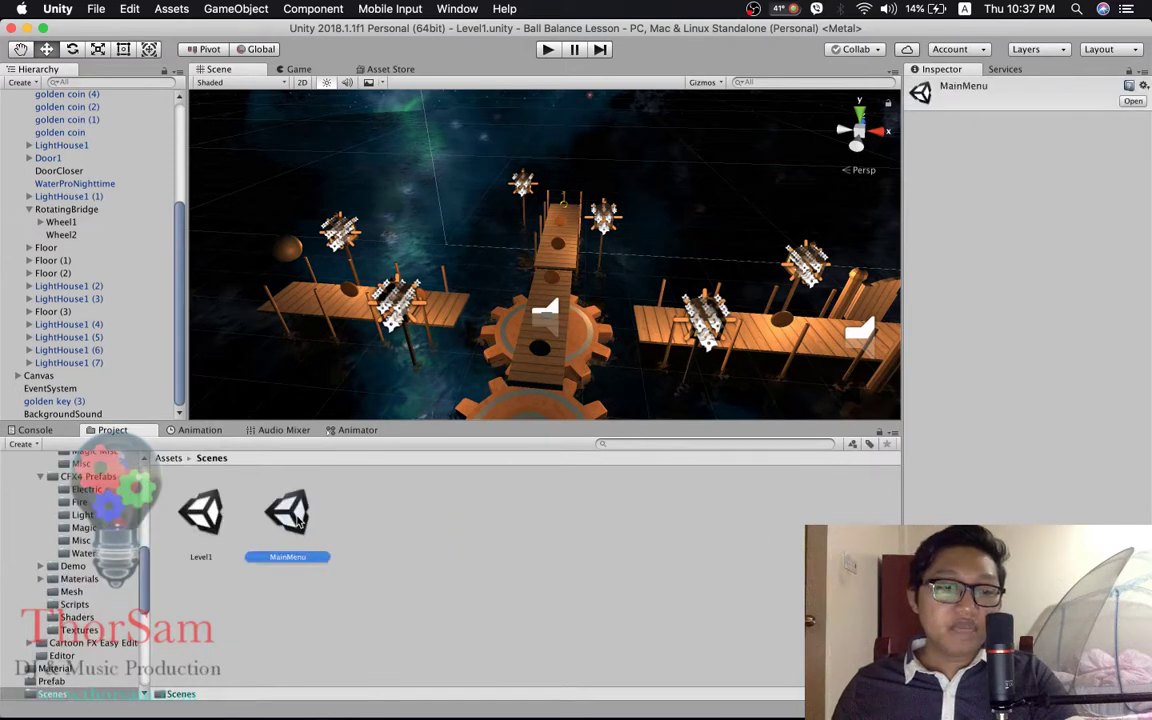
{"action": "double_click", "coordinate": [298, 512]}
{"action": "mouse_move", "coordinate": [663, 310]}
{"action": "middle_mouse_down"}
{"action": "mouse_move", "coordinate": [588, 245]}
{"action": "mouse_move", "coordinate": [576, 250]}
{"action": "middle_mouse_up"}
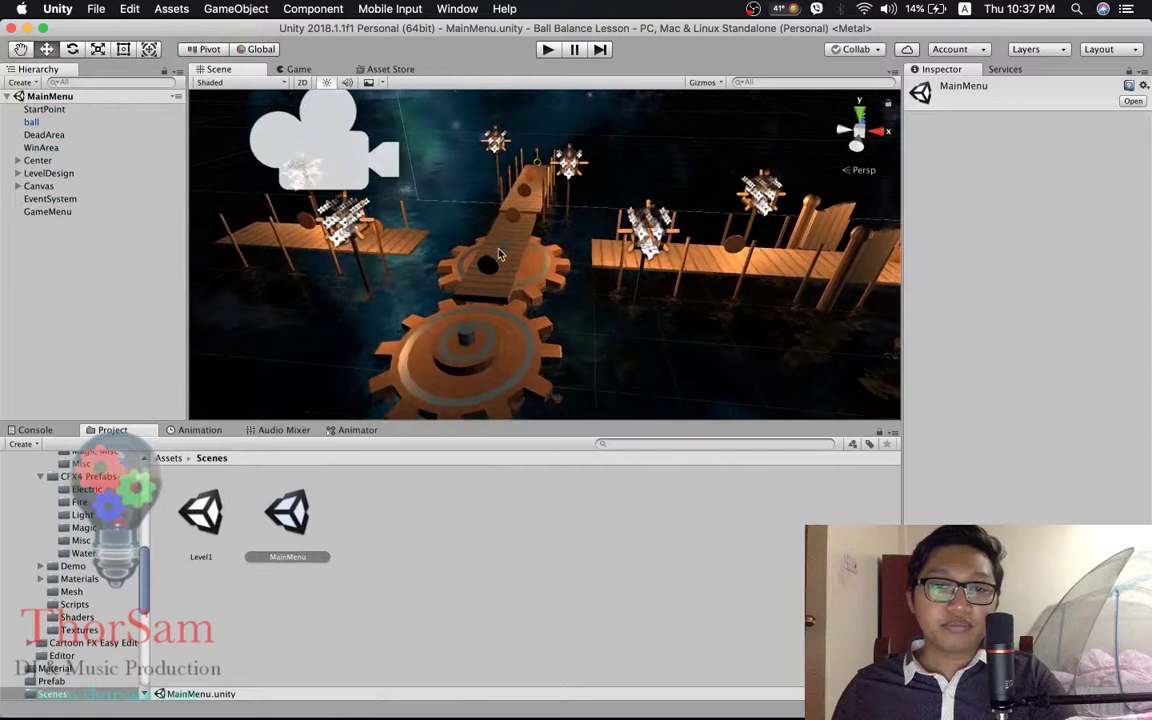
- Add the Machine Sound clip from Assets/Sounds to RotatingBridge as an audio source
{"action": "left_click", "coordinate": [503, 254]}
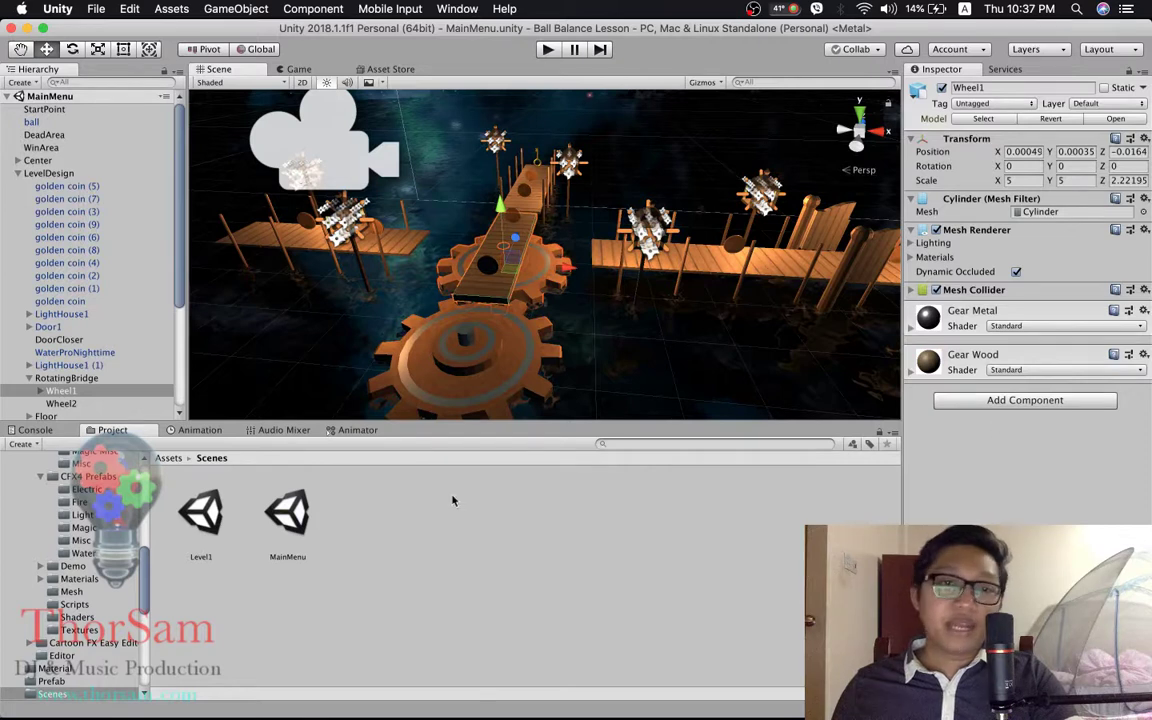
{"action": "left_click", "coordinate": [75, 377]}
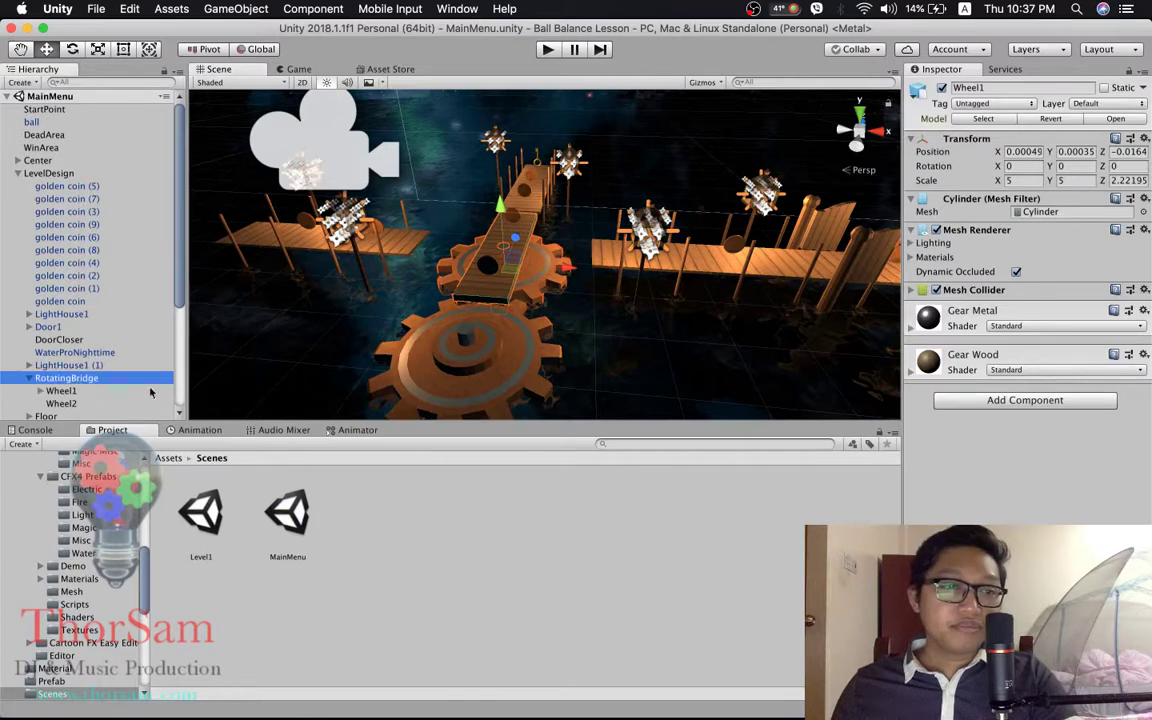
{"action": "left_click", "coordinate": [168, 459]}
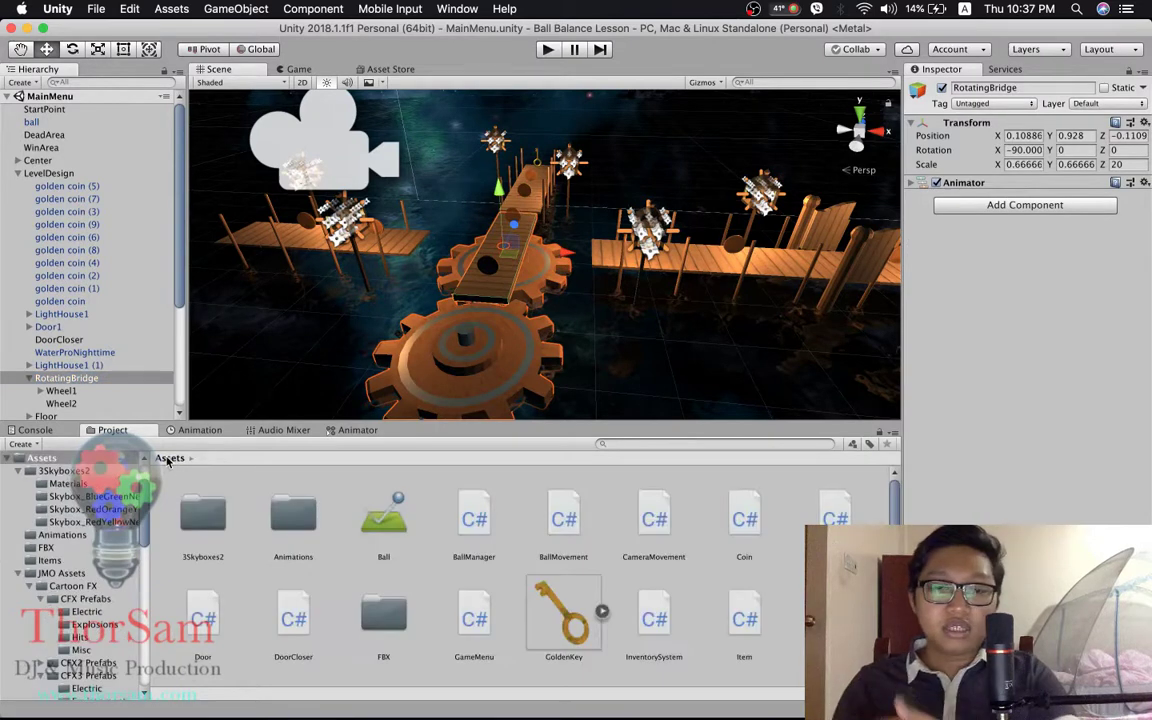
{"action": "scroll", "coordinate": [630, 590], "scroll_direction": "down", "scroll_amount": 5}
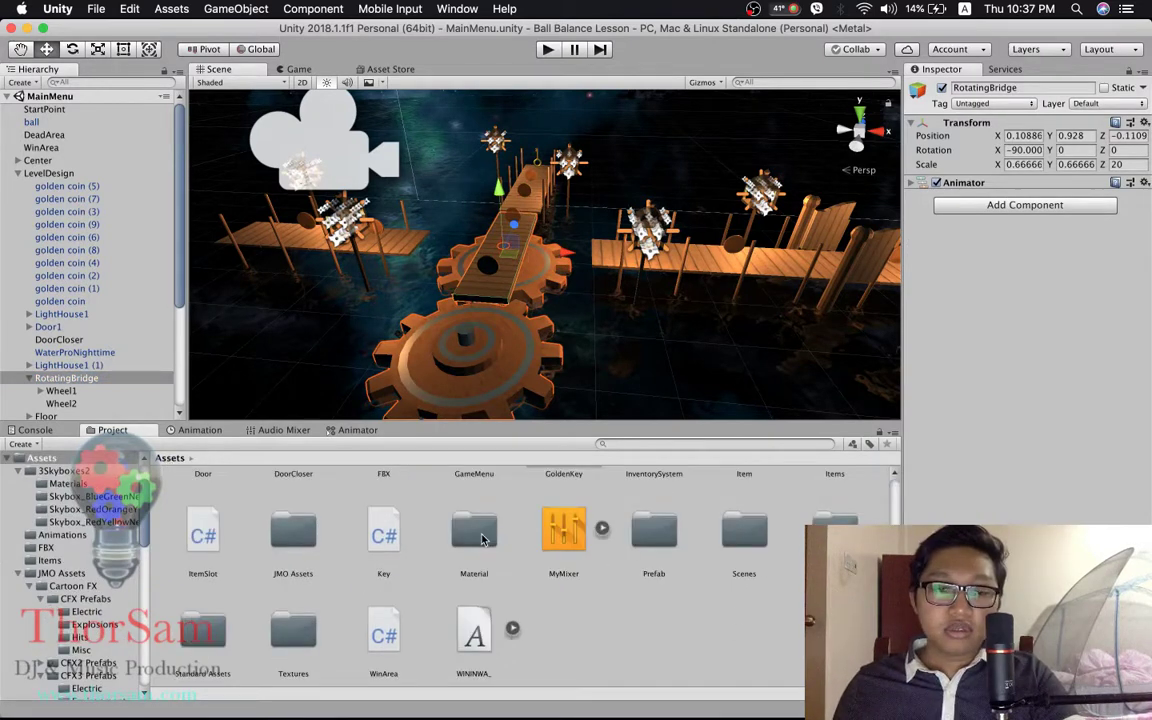
{"action": "double_click", "coordinate": [835, 530]}
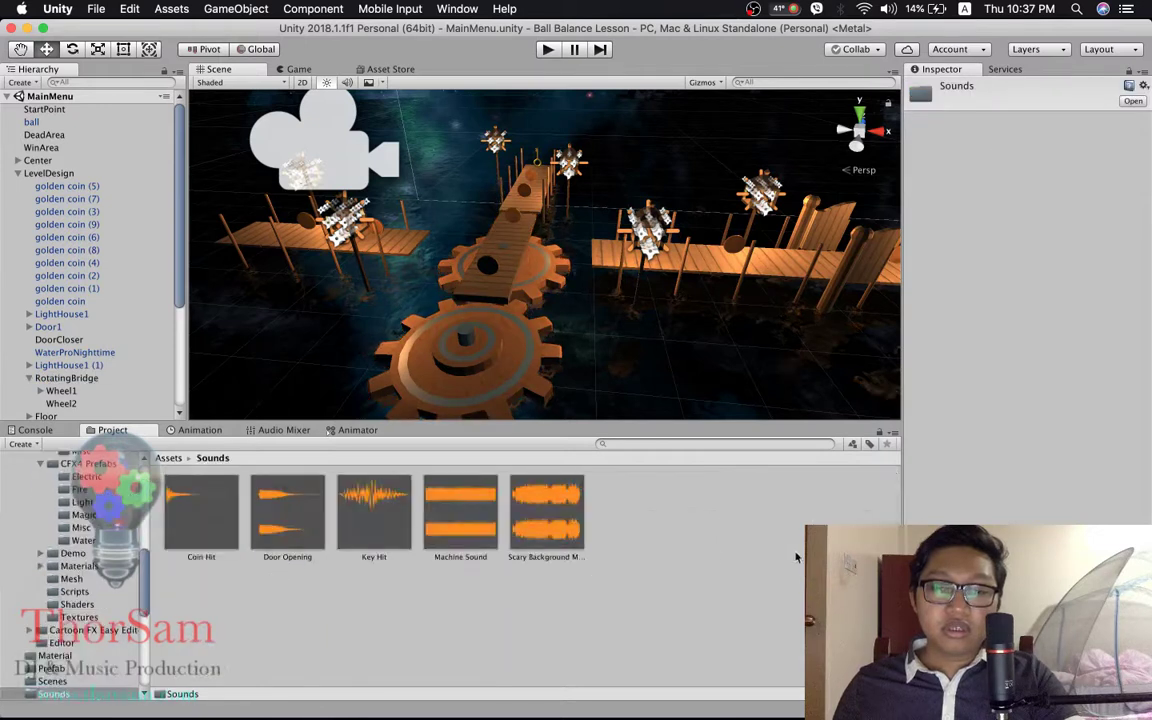
{"action": "left_click", "coordinate": [507, 255]}
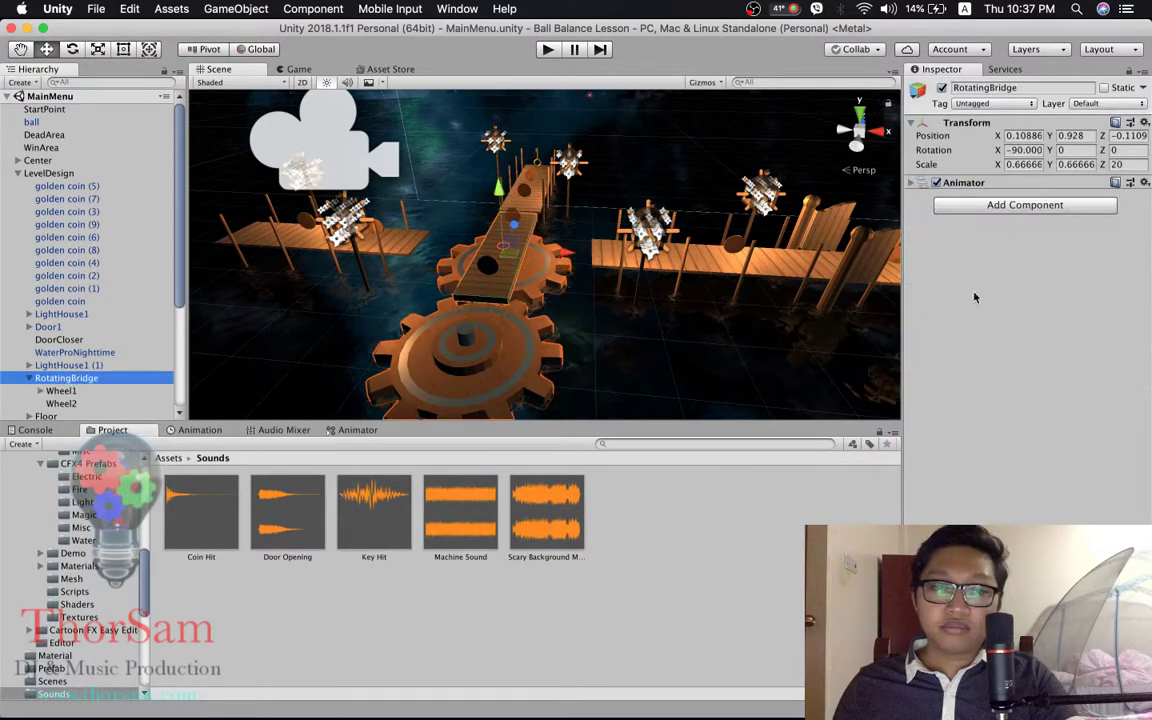
{"action": "left_click_drag", "start_coordinate": [475, 517], "coordinate": [1020, 347]}
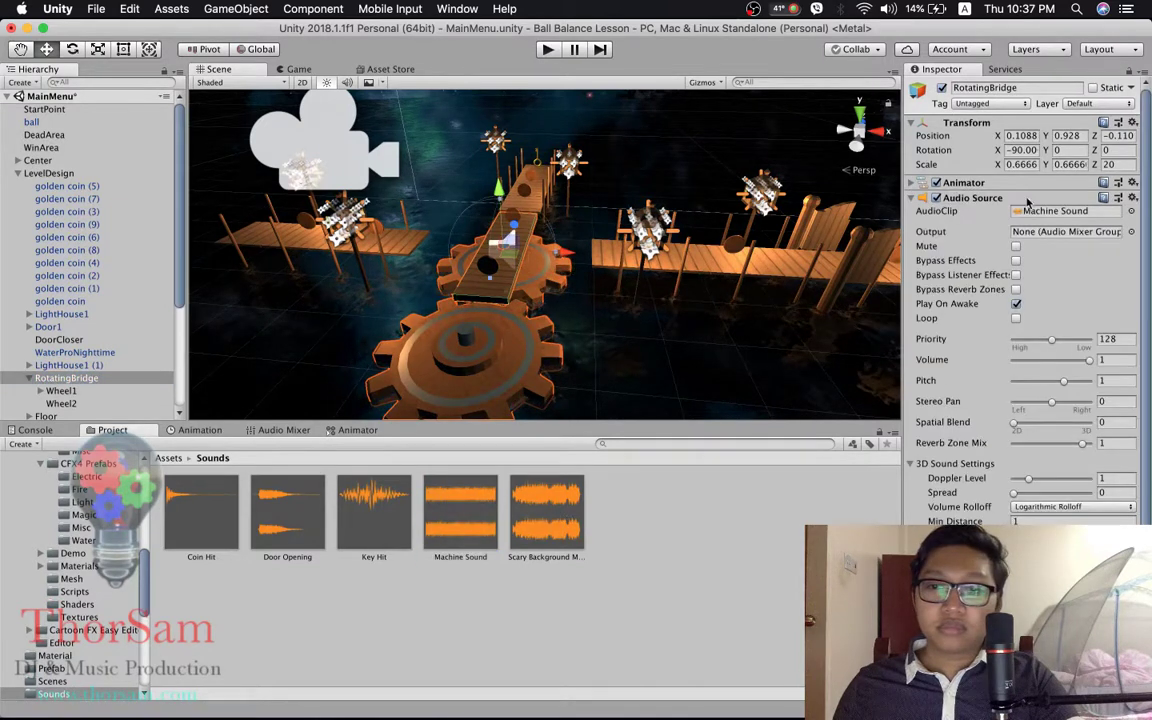
- Route the bridge's audio output to the MyMixer effect group and make it loop
{"action": "left_click", "coordinate": [1132, 231]}
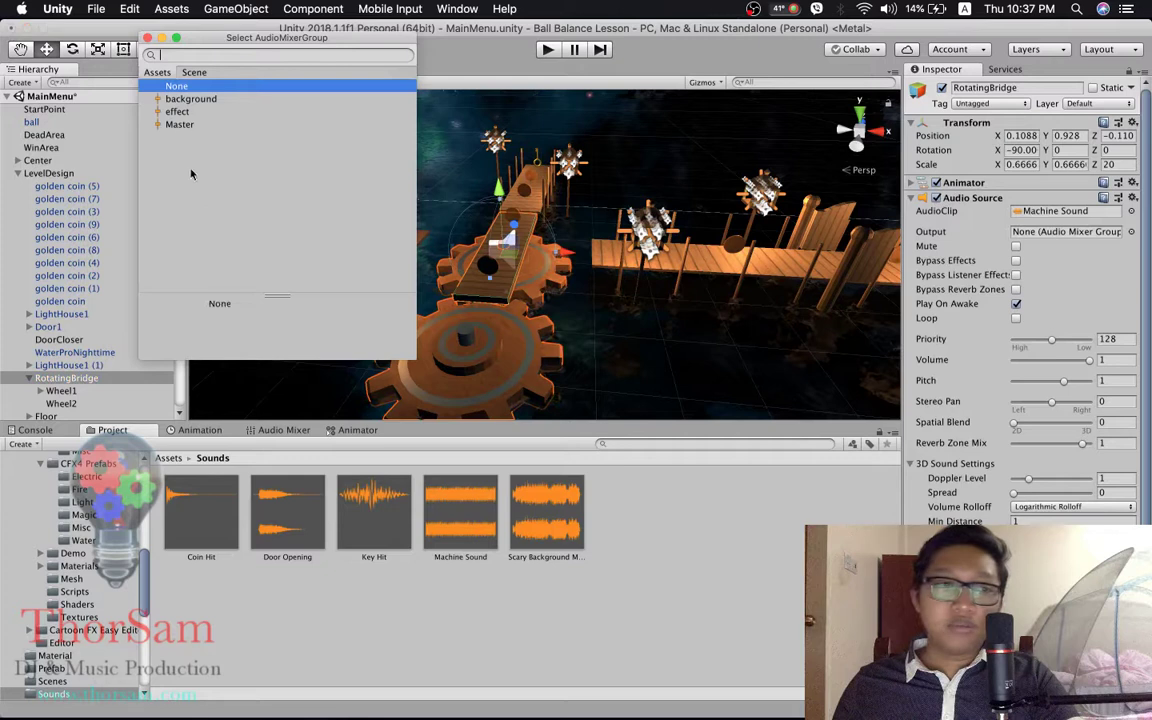
{"action": "left_click", "coordinate": [178, 112]}
{"action": "left_click", "coordinate": [147, 38]}
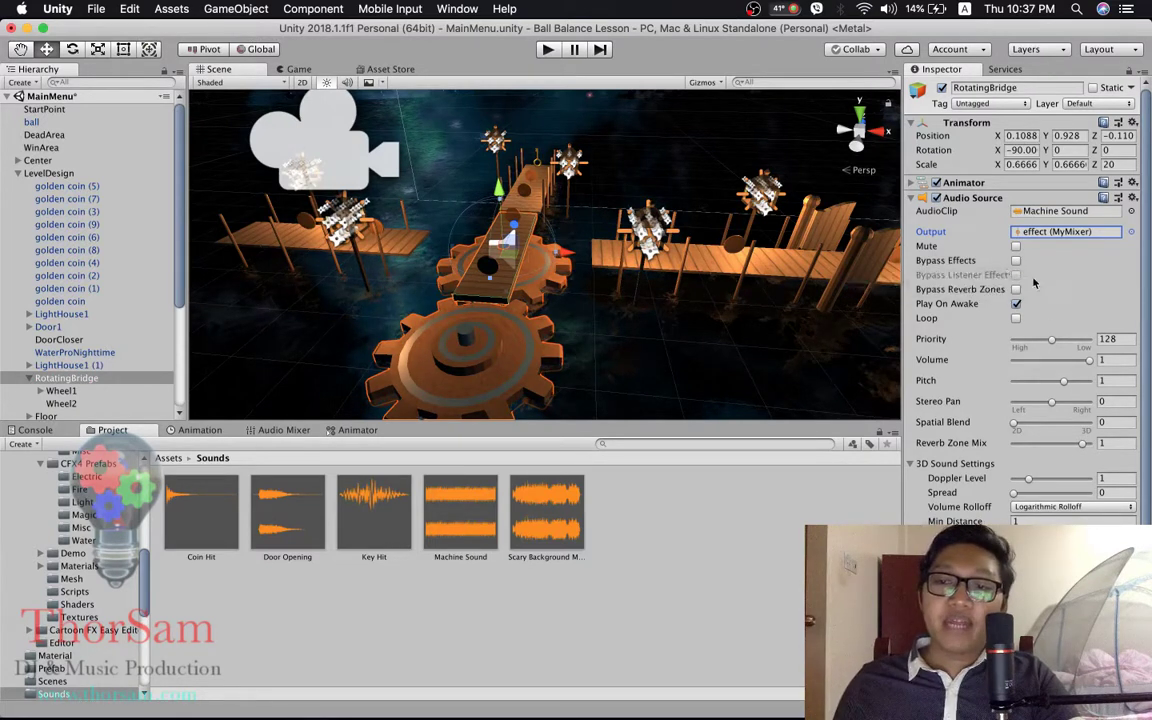
{"action": "left_click", "coordinate": [1016, 318]}
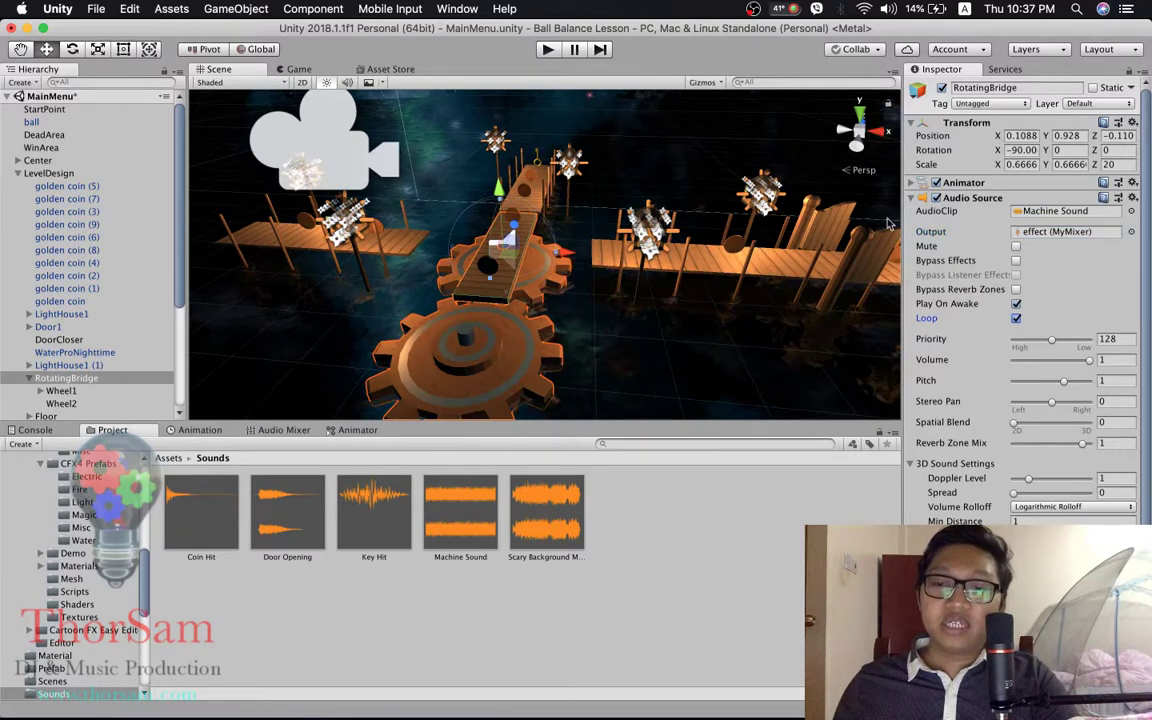
{"action": "left_click", "coordinate": [911, 200]}
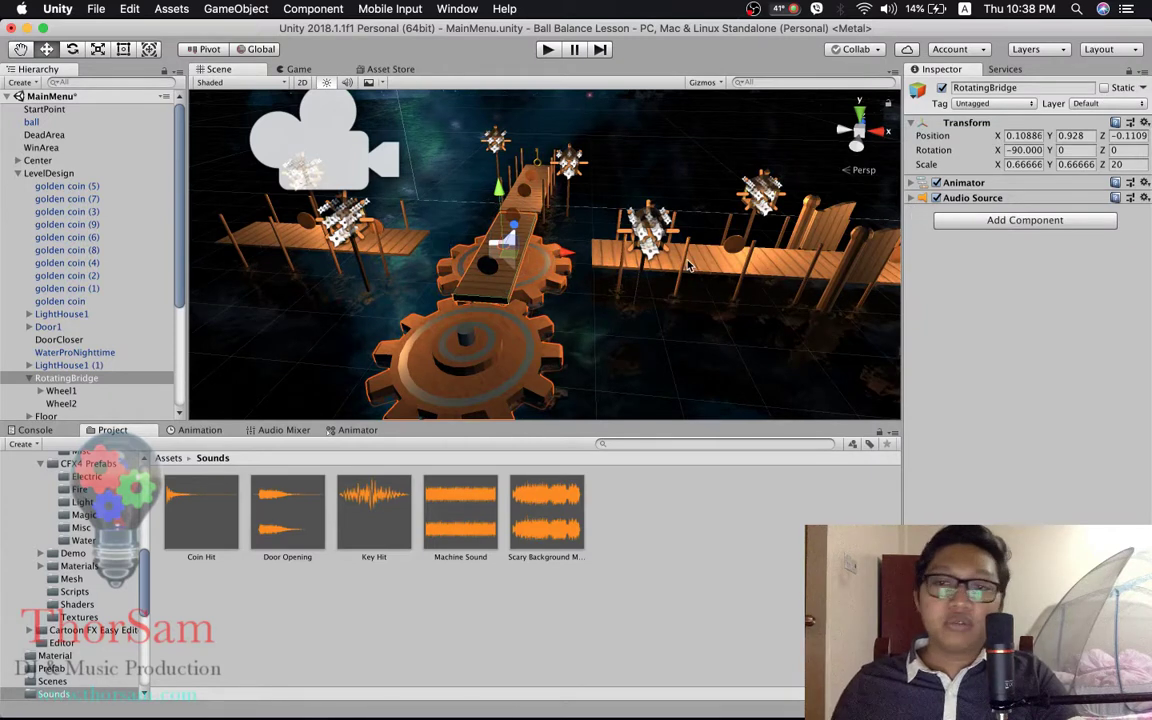
- Create an empty GameObject between WinArea and Center and name it BackgroundMusic
{"action": "left_click", "coordinate": [17, 174]}
{"action": "right_click", "coordinate": [55, 258]}
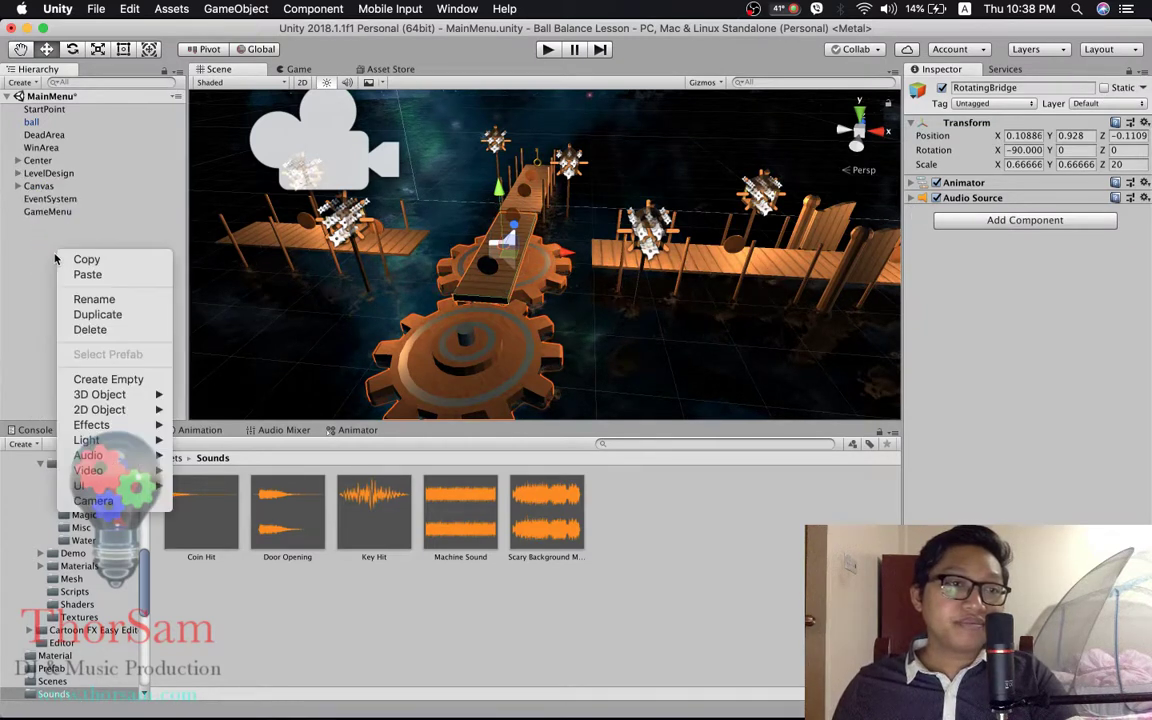
{"action": "left_click", "coordinate": [100, 379]}
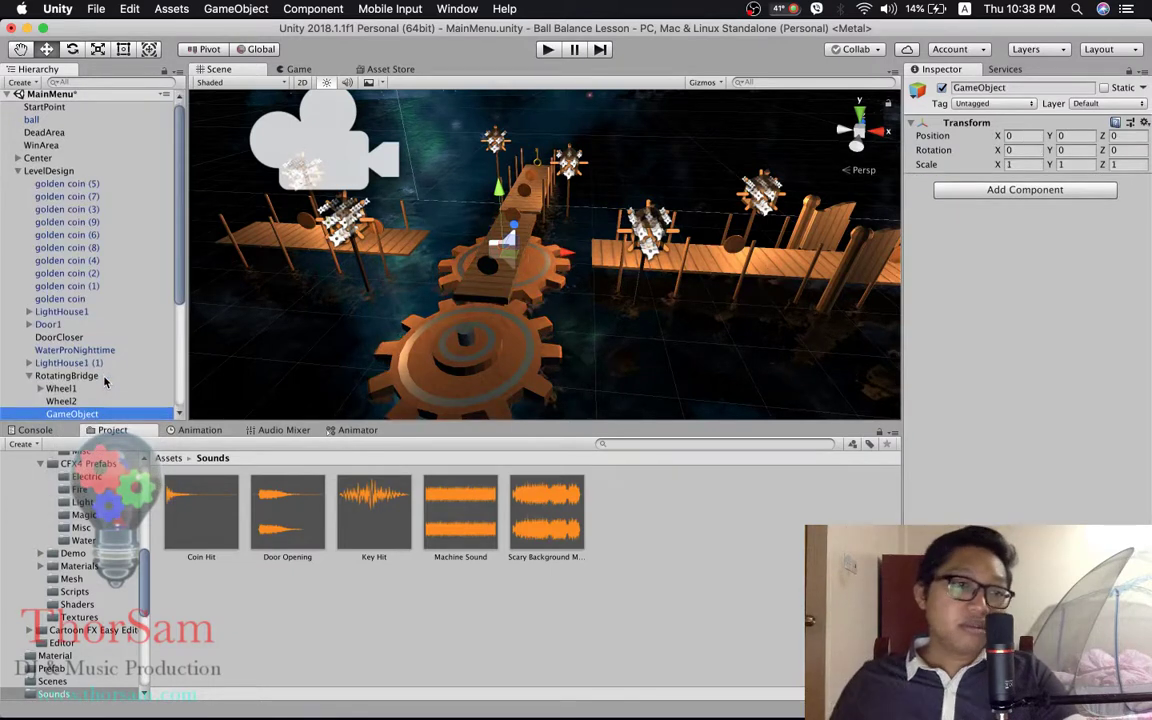
{"action": "left_click_drag", "start_coordinate": [66, 418], "coordinate": [60, 157]}
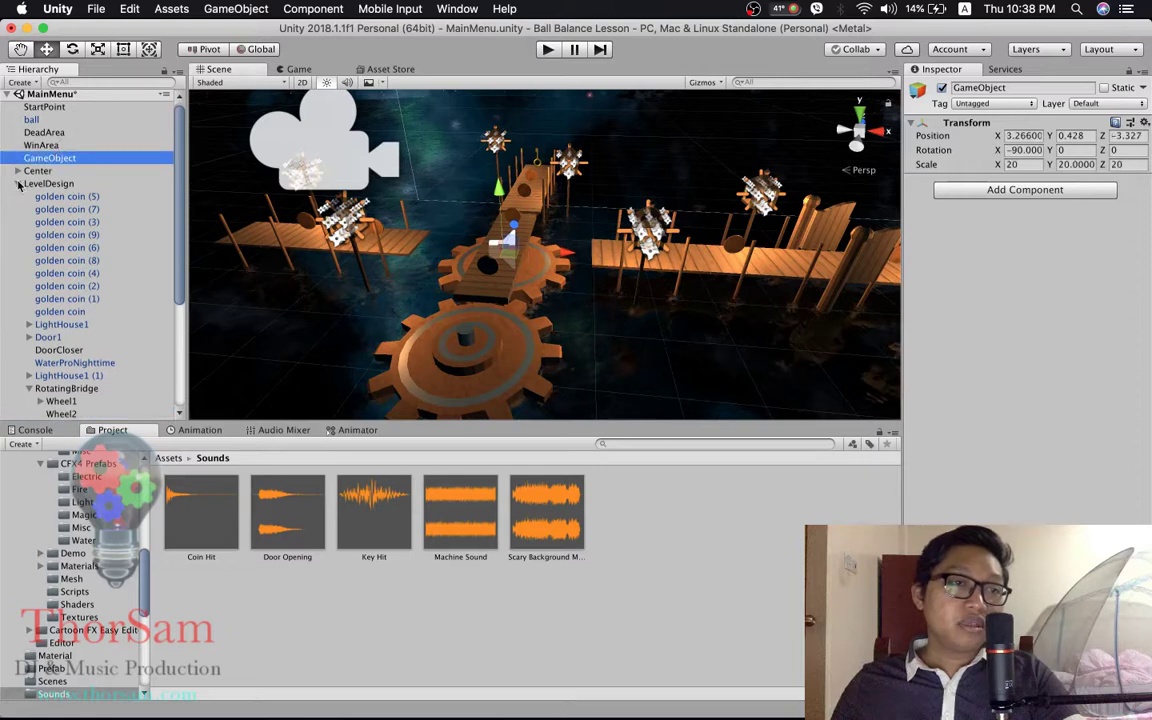
{"action": "left_click", "coordinate": [18, 184]}
{"action": "left_click", "coordinate": [69, 160]}
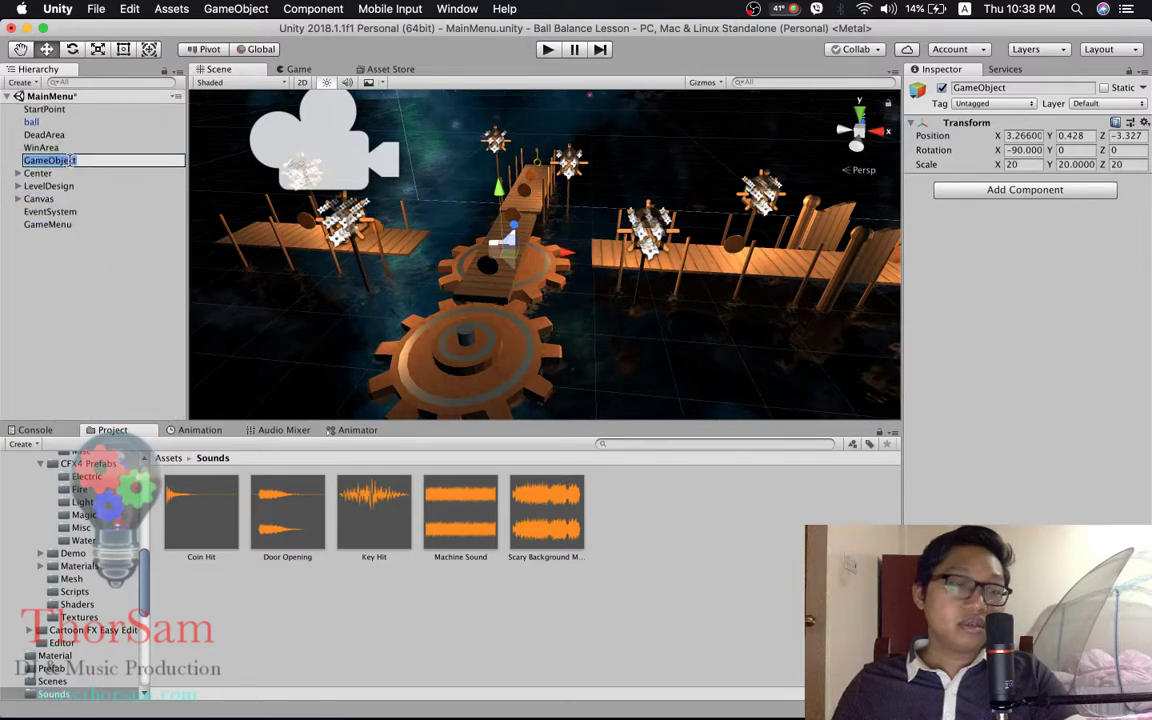
{"action": "type", "text": "Background"}
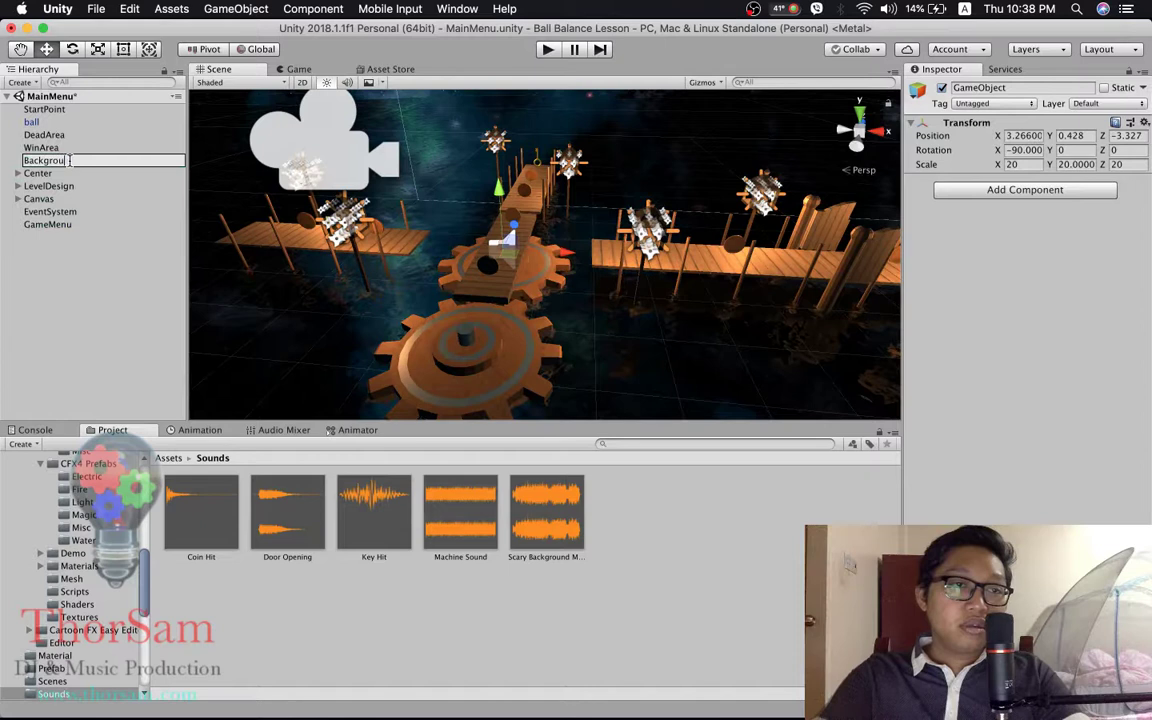
{"action": "type", "text": "Music"}
{"action": "key", "text": "Return"}
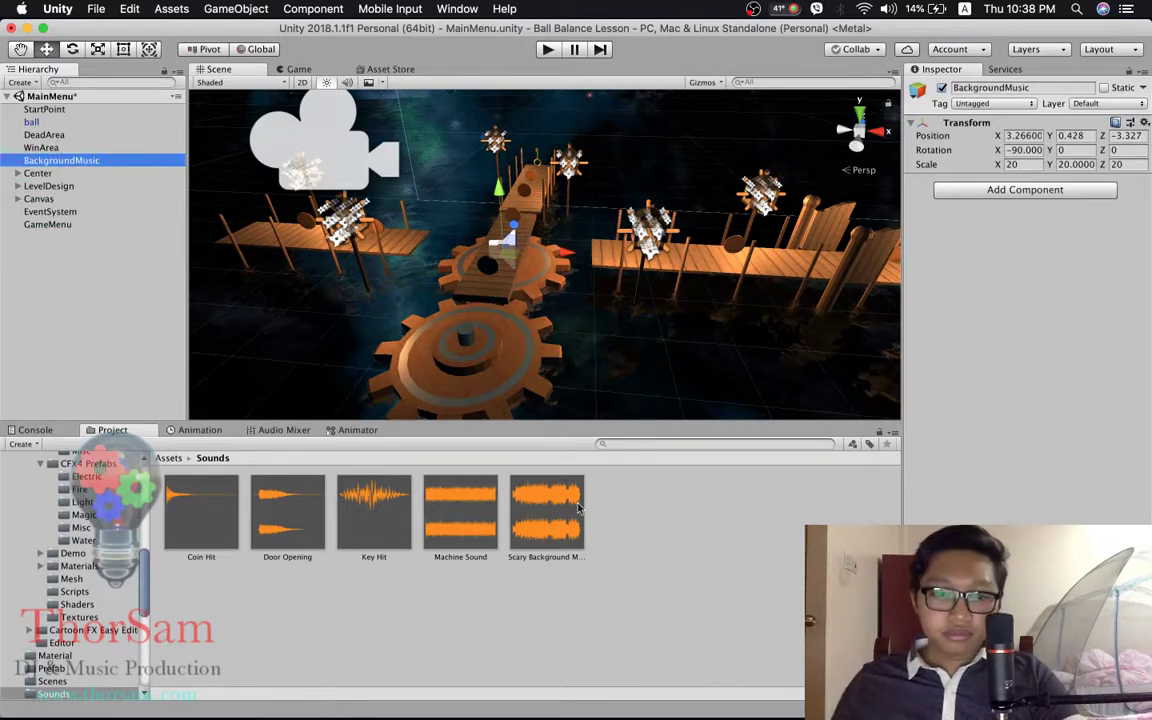
- Add the scary background clip to BackgroundMusic, looping, with output to MyMixer's background group
{"action": "left_click", "coordinate": [560, 513]}
{"action": "left_click_drag", "start_coordinate": [940, 344], "coordinate": [962, 326]}
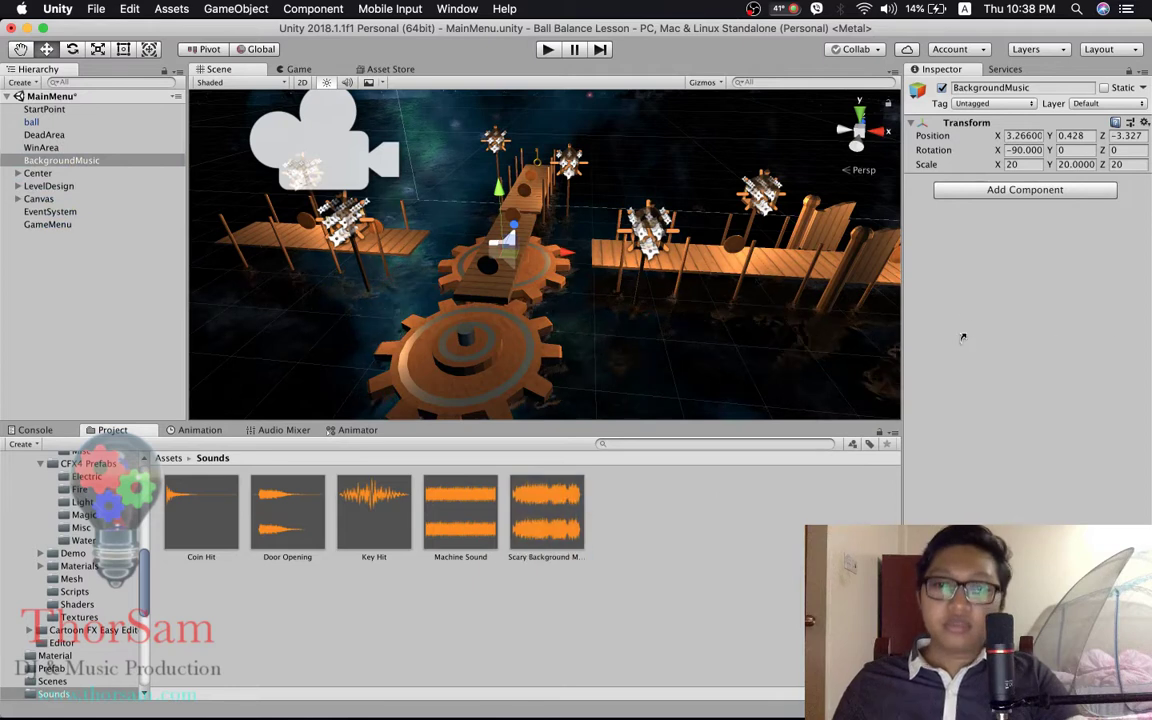
{"action": "left_click", "coordinate": [911, 184]}
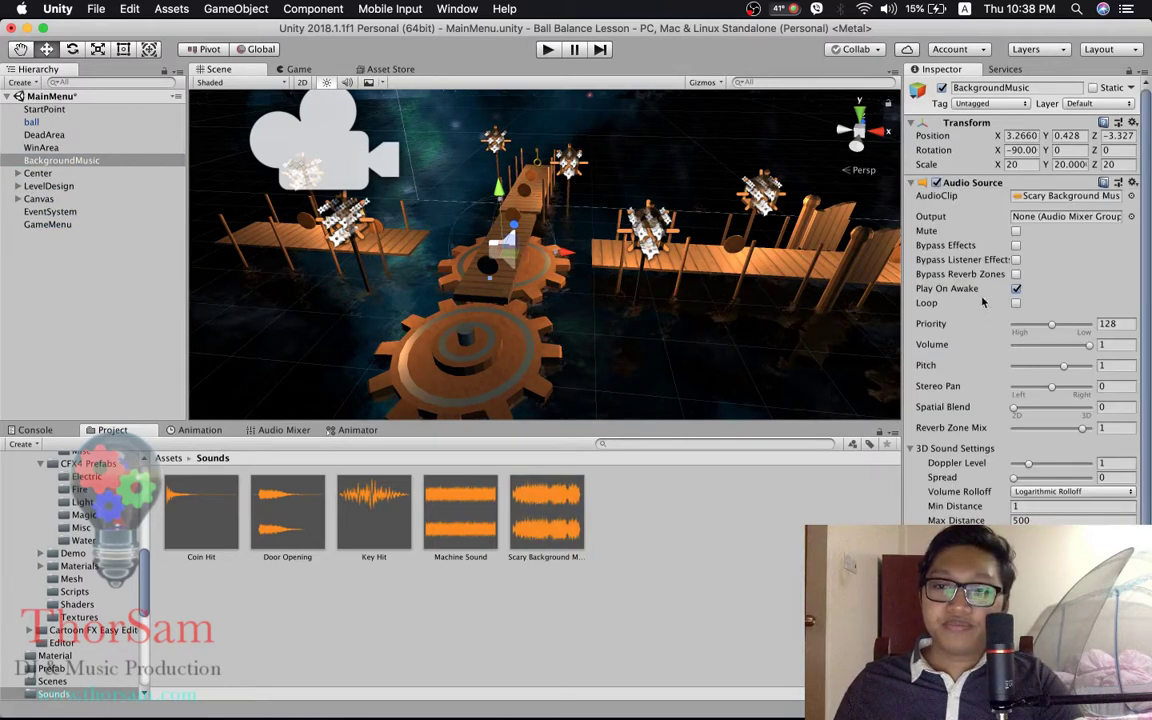
{"action": "left_click", "coordinate": [1016, 303]}
{"action": "left_click", "coordinate": [1131, 216]}
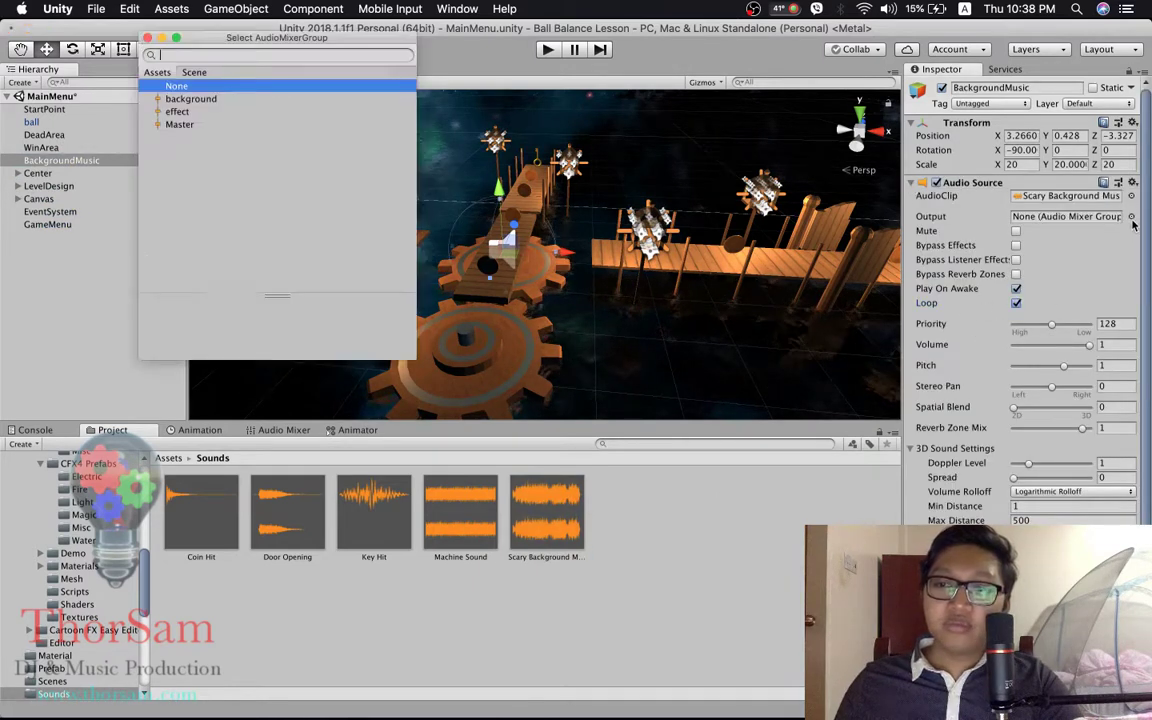
{"action": "left_click", "coordinate": [179, 101]}
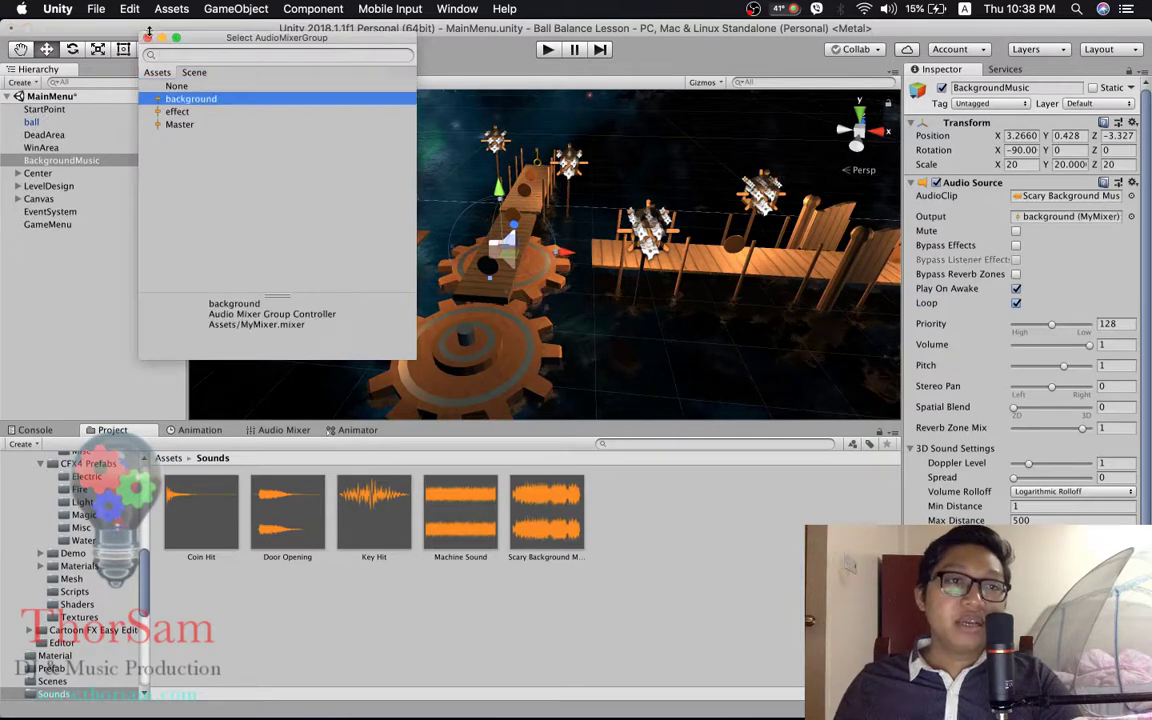
{"action": "left_click", "coordinate": [148, 38]}
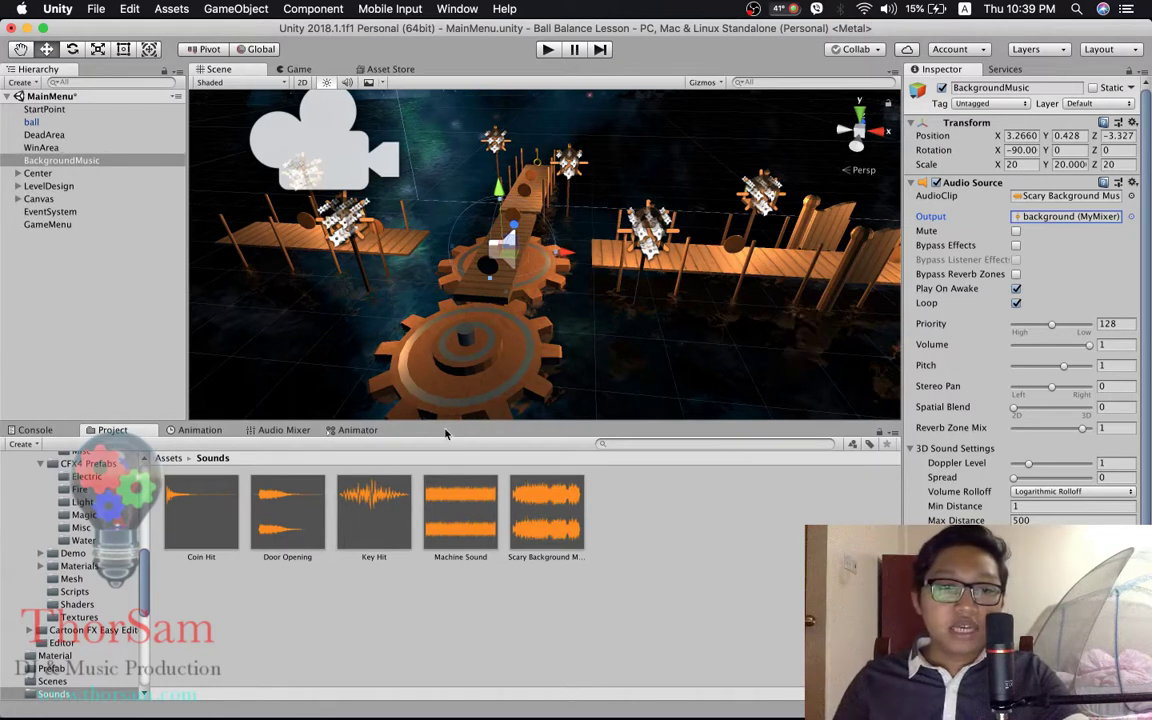
{"action": "left_click", "coordinate": [164, 457]}
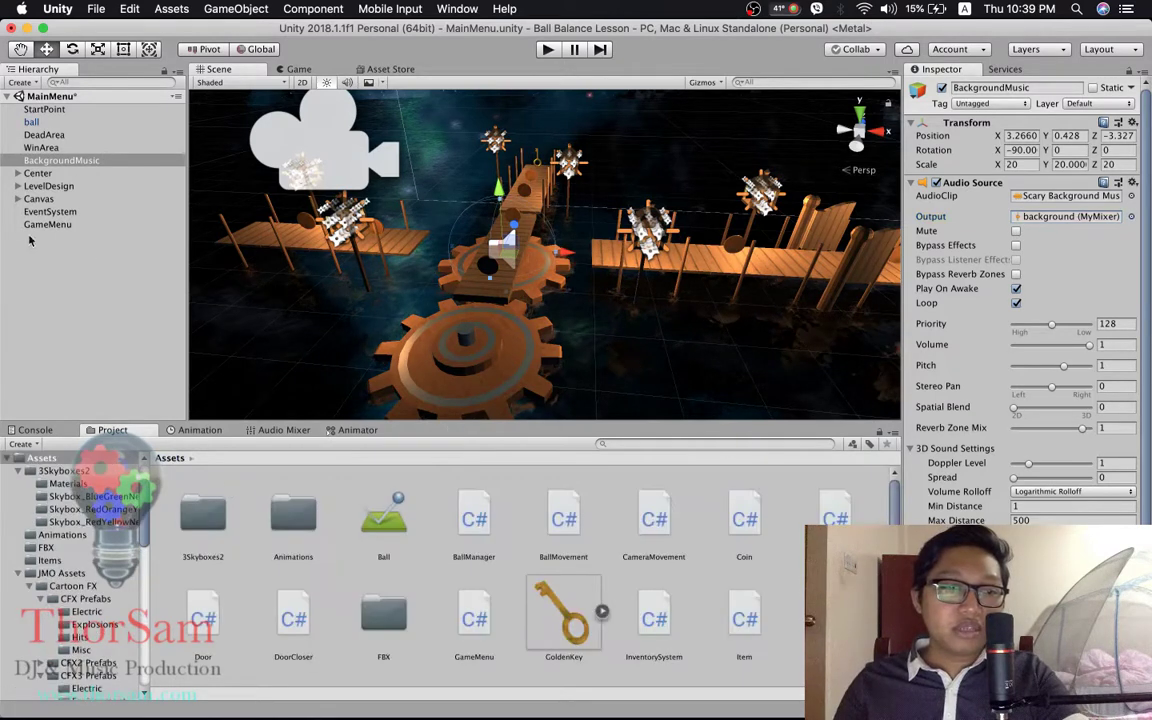
- Expand Canvas > Option in the Hierarchy and frame the Option panel in the Scene view
{"action": "left_click", "coordinate": [17, 198]}
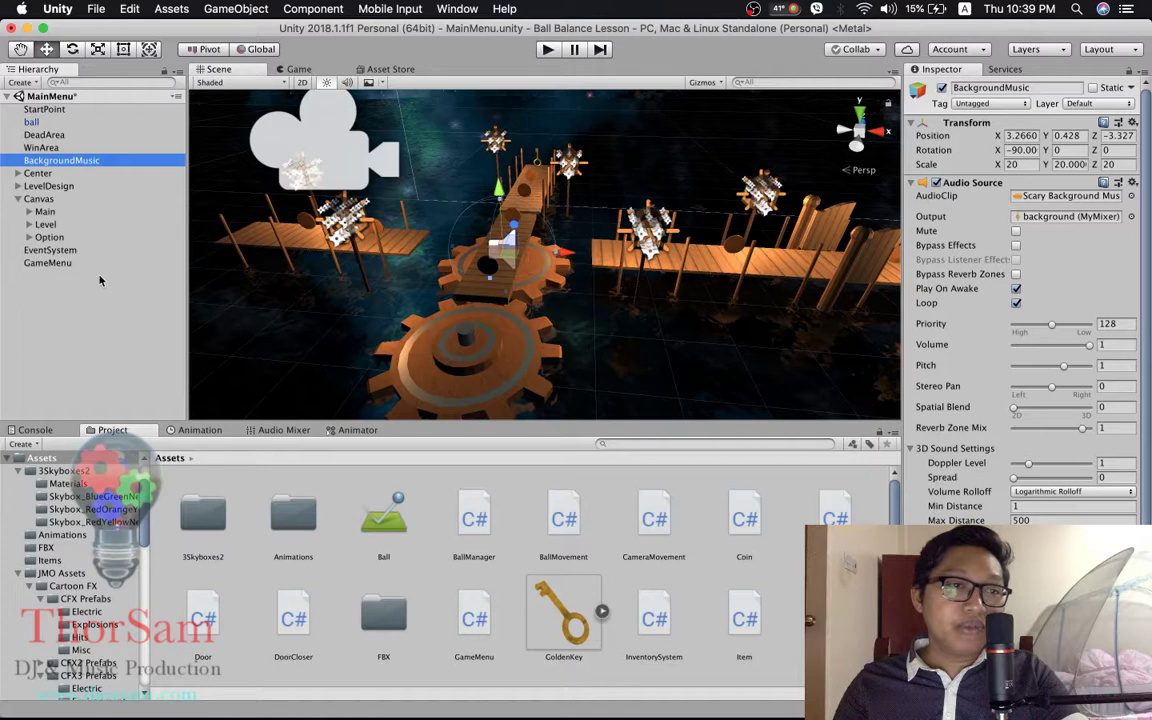
{"action": "left_click", "coordinate": [29, 237]}
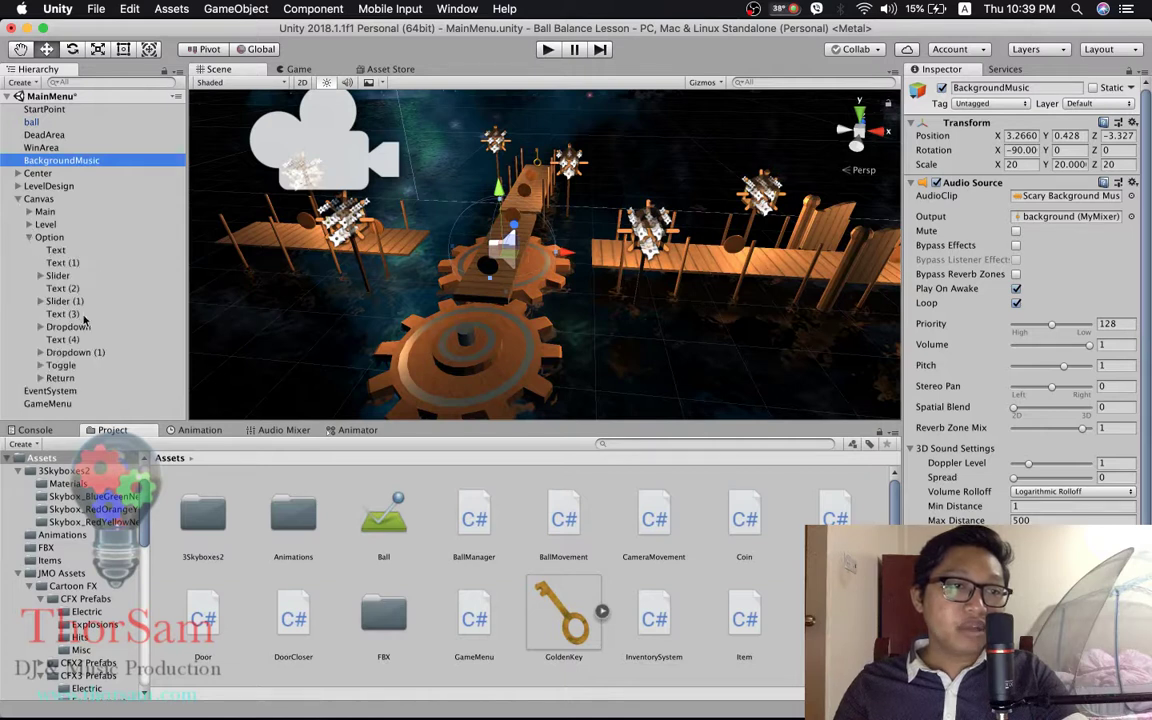
{"action": "double_click", "coordinate": [49, 237]}
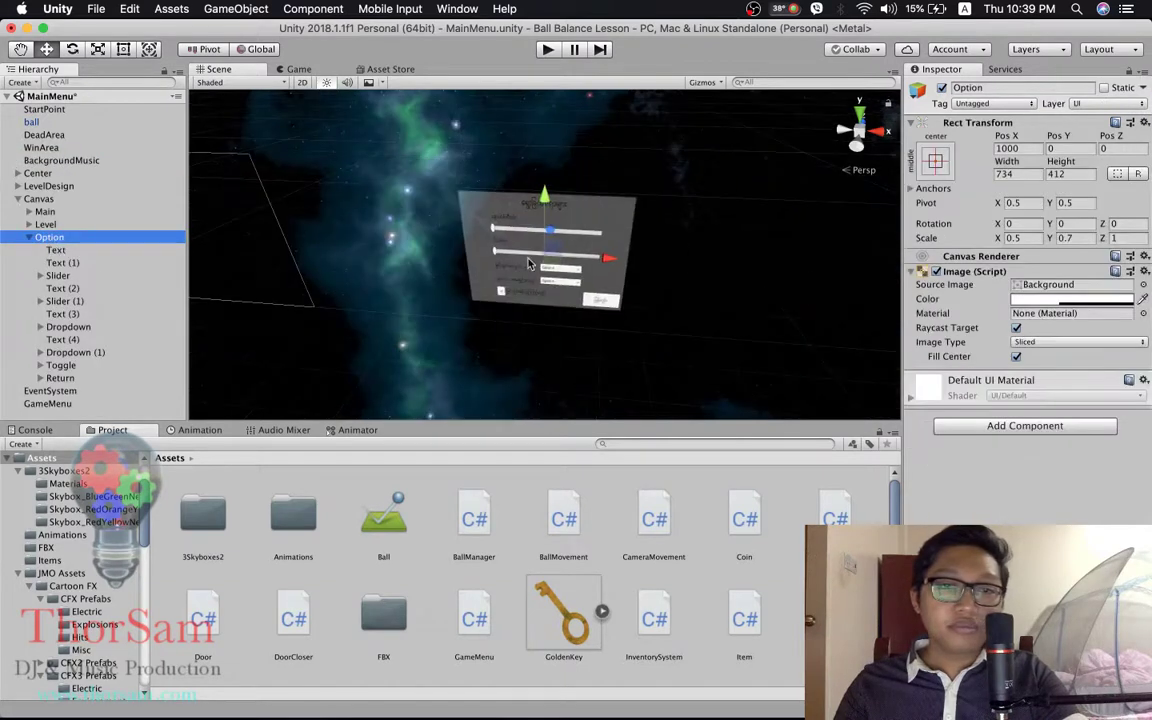
{"action": "scroll", "coordinate": [653, 285], "scroll_direction": "up", "scroll_amount": 2}
{"action": "scroll", "coordinate": [653, 284], "scroll_direction": "up", "scroll_amount": 2}
{"action": "scroll", "coordinate": [650, 285], "scroll_direction": "up", "scroll_amount": 2}
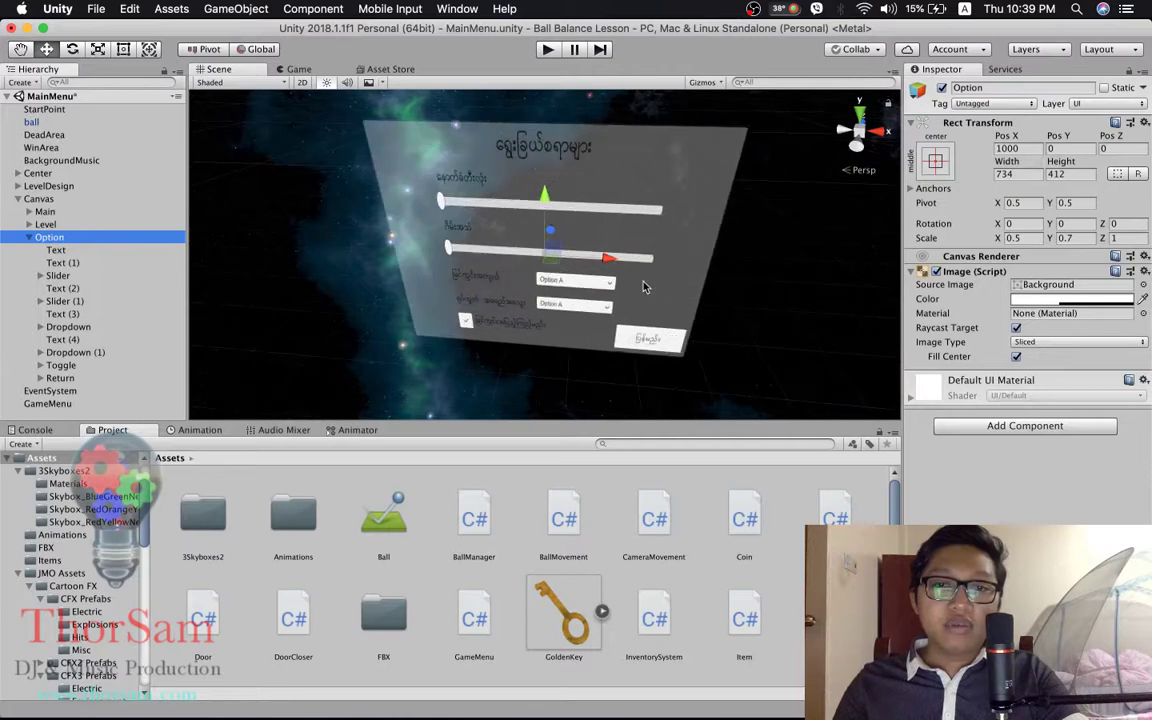
{"action": "scroll", "coordinate": [643, 287], "scroll_direction": "up", "scroll_amount": 2}
{"action": "scroll", "coordinate": [643, 287], "scroll_direction": "up", "scroll_amount": 1}
{"action": "scroll", "coordinate": [640, 288], "scroll_direction": "up", "scroll_amount": 1}
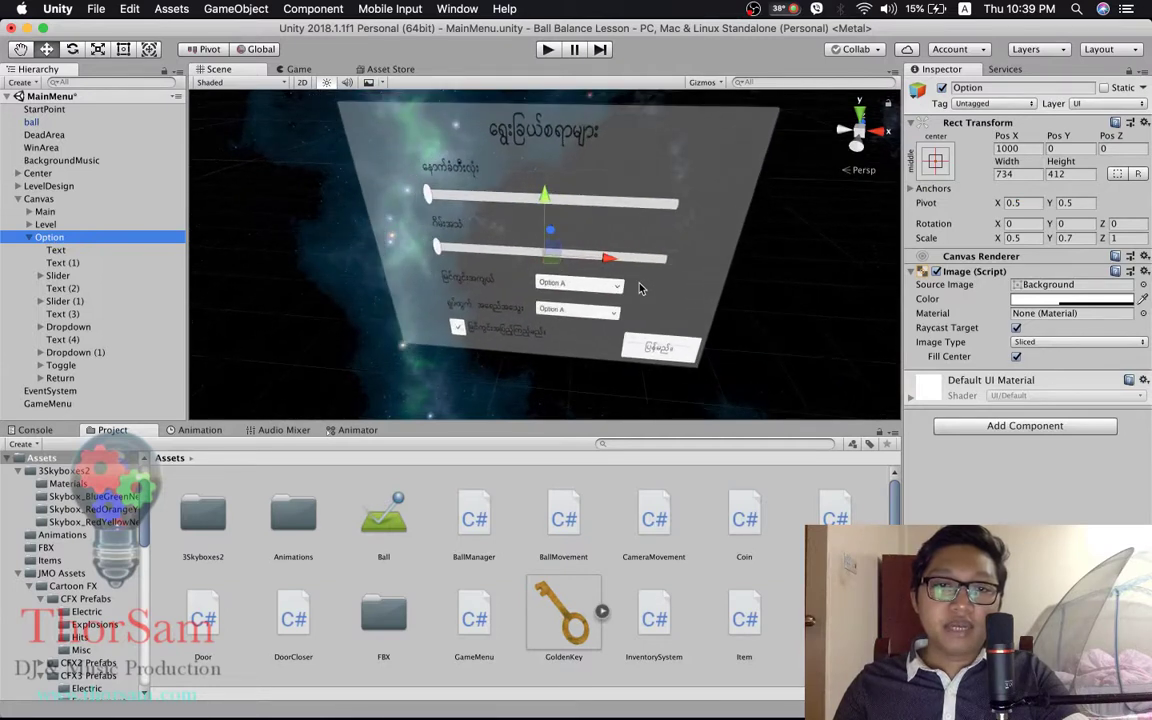
- Inspect both Option sliders and show MyMixer's Master, background and effect groups at 0 dB
{"action": "left_click", "coordinate": [603, 208]}
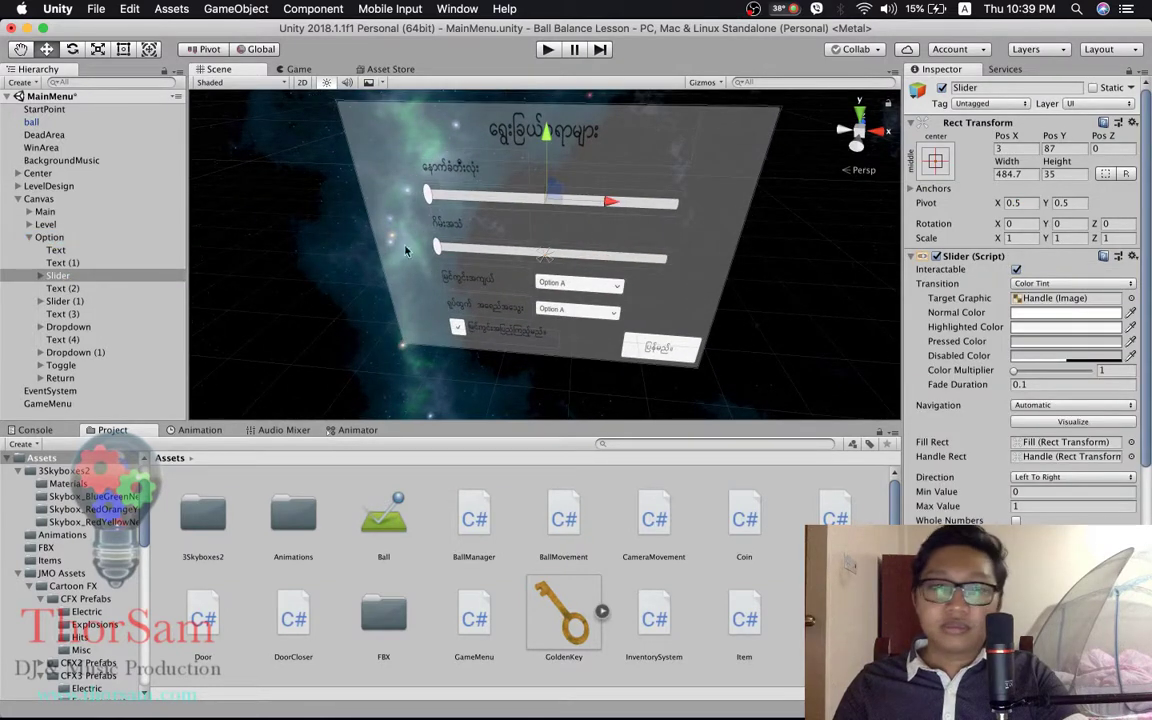
{"action": "left_click", "coordinate": [424, 189]}
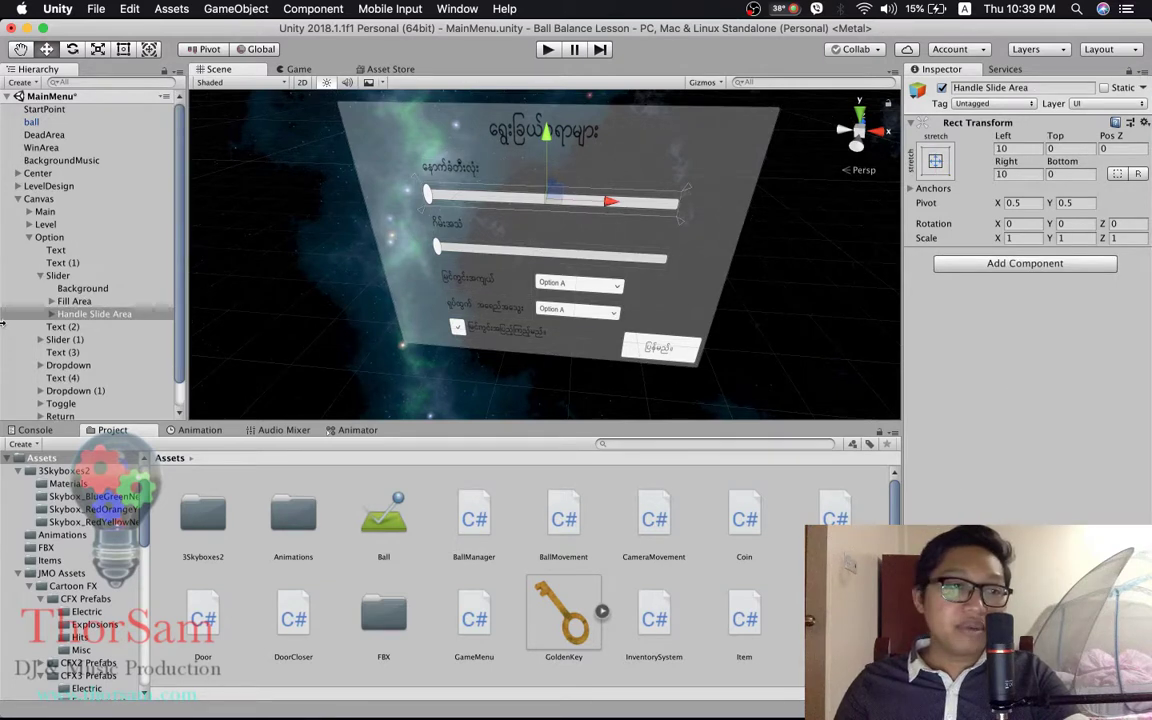
{"action": "left_click", "coordinate": [58, 275]}
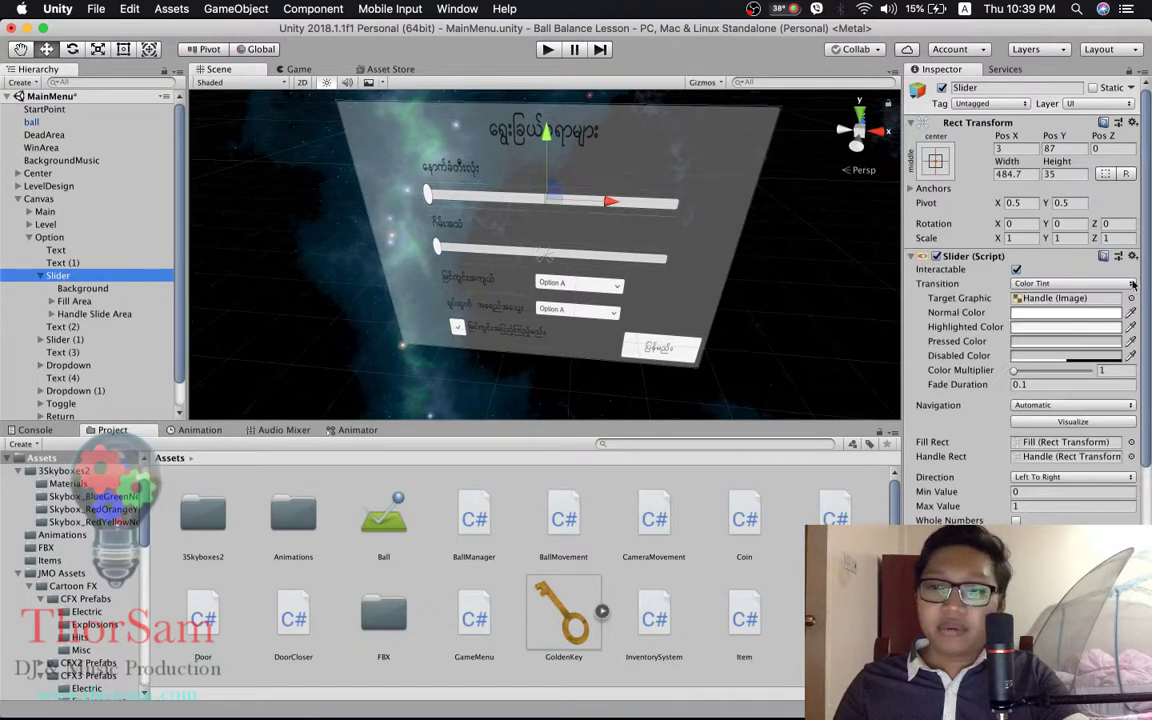
{"action": "left_click_drag", "start_coordinate": [1145, 262], "coordinate": [1147, 380]}
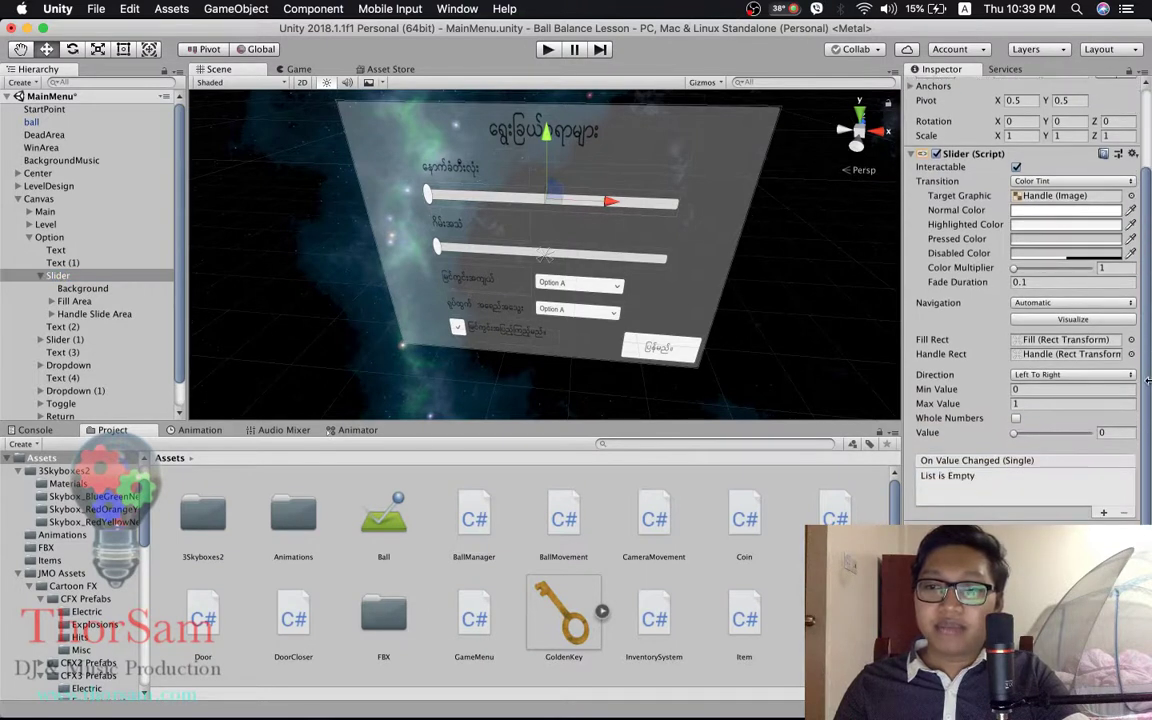
{"action": "left_click_drag", "start_coordinate": [1148, 384], "coordinate": [1148, 281]}
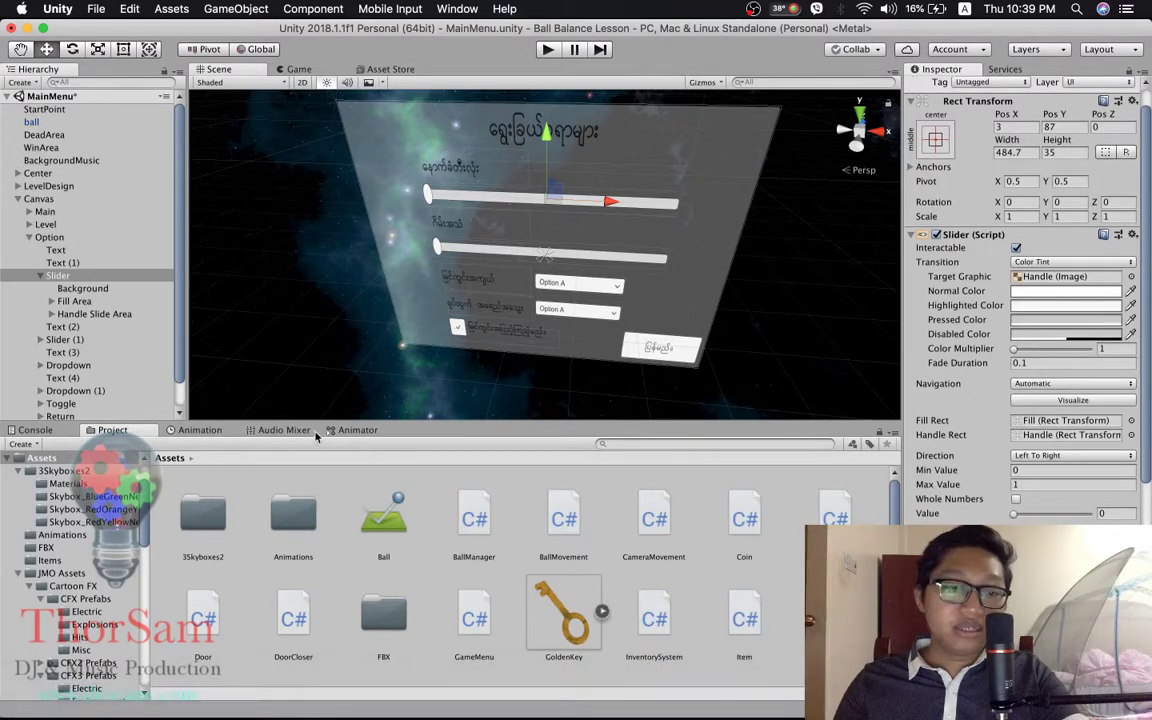
{"action": "left_click", "coordinate": [285, 430]}
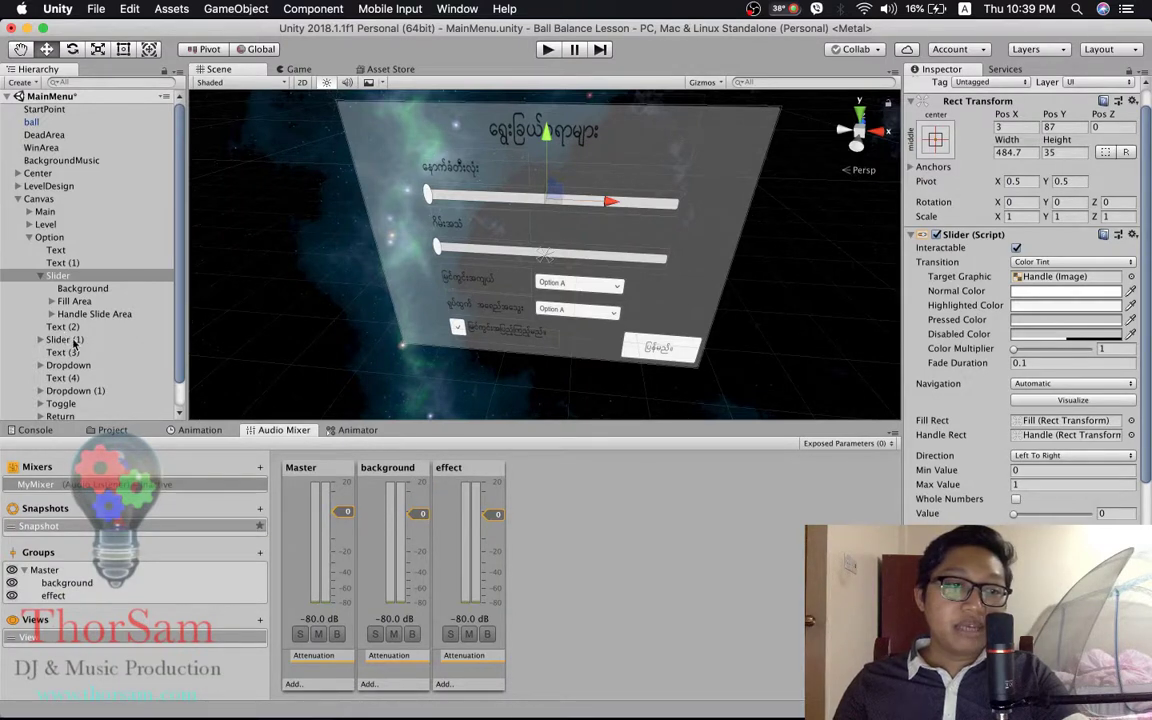
{"action": "left_click", "coordinate": [72, 340]}
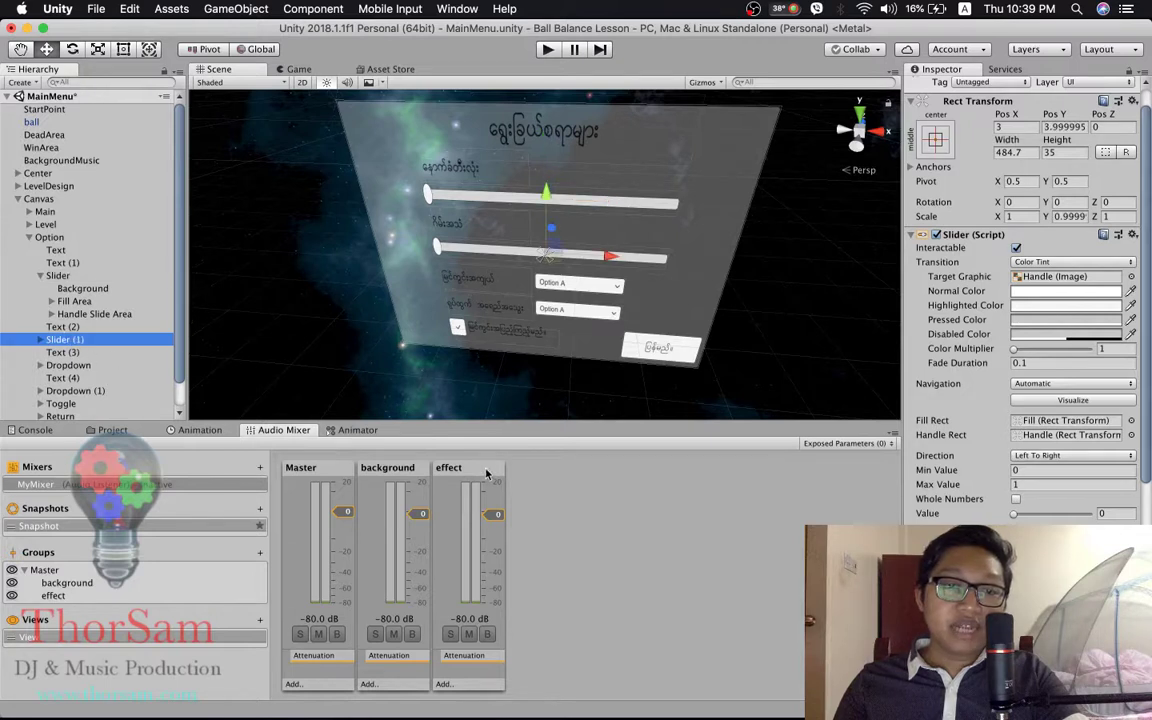
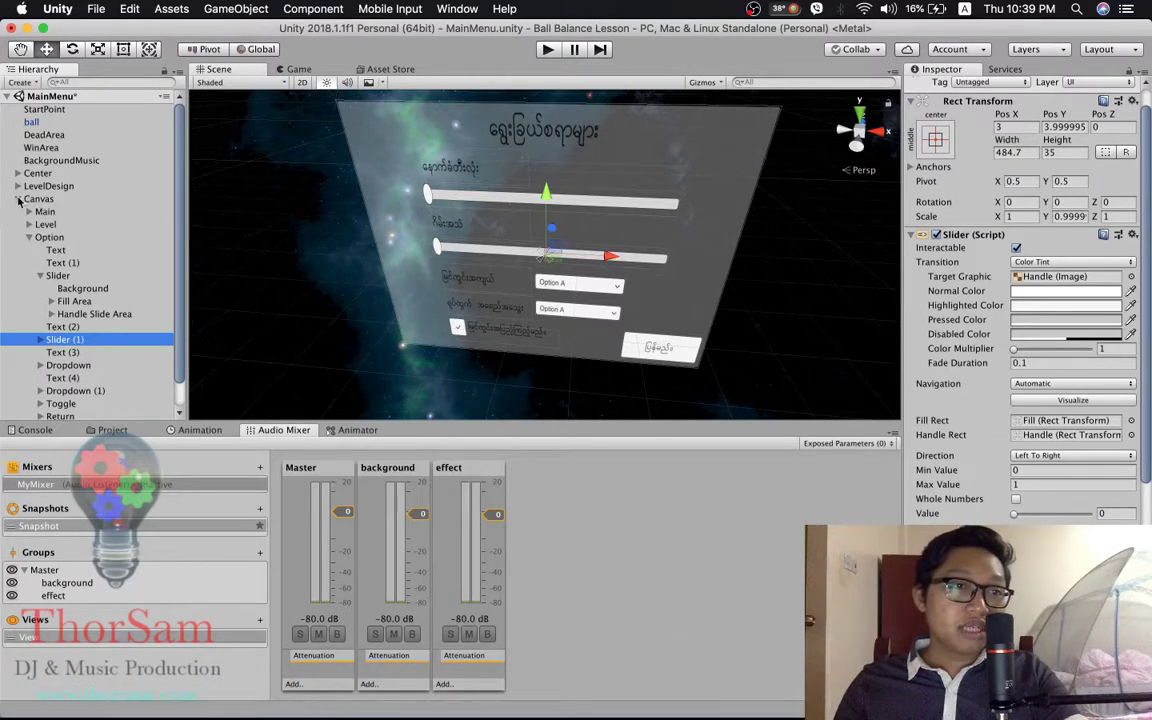
- Select the GameMenu object under Canvas, open its GameMenu.cs script, and bring up the course notes
{"action": "left_click", "coordinate": [36, 198]}
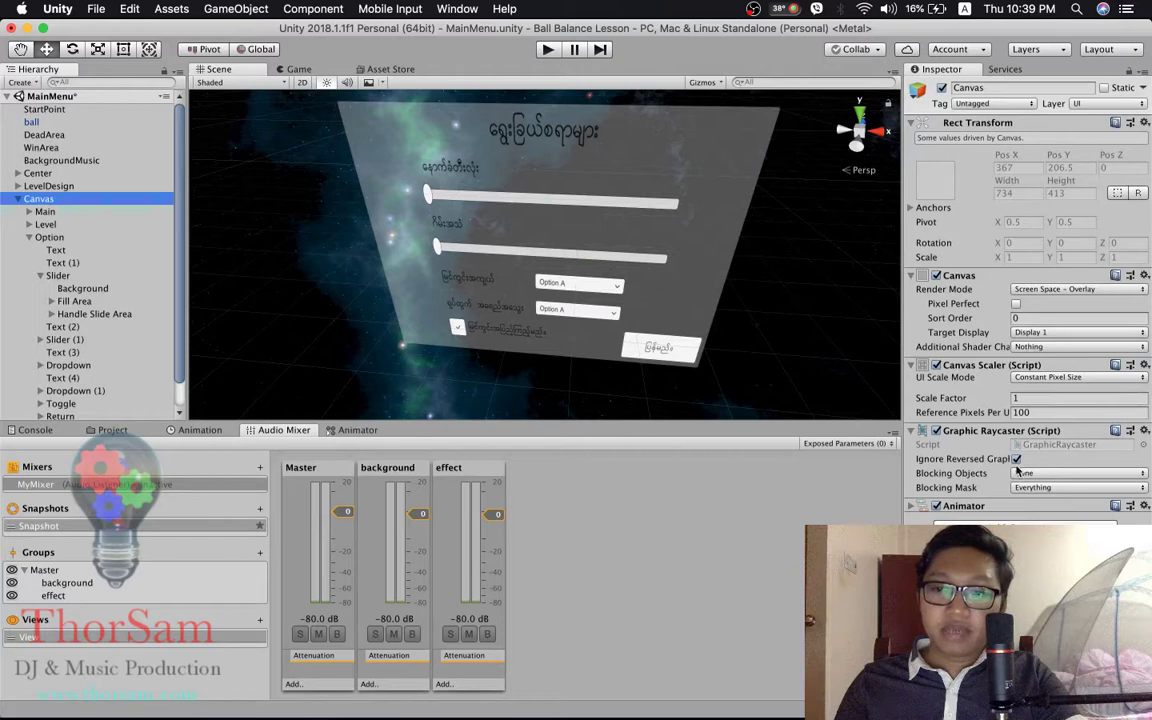
{"action": "left_click", "coordinate": [17, 199]}
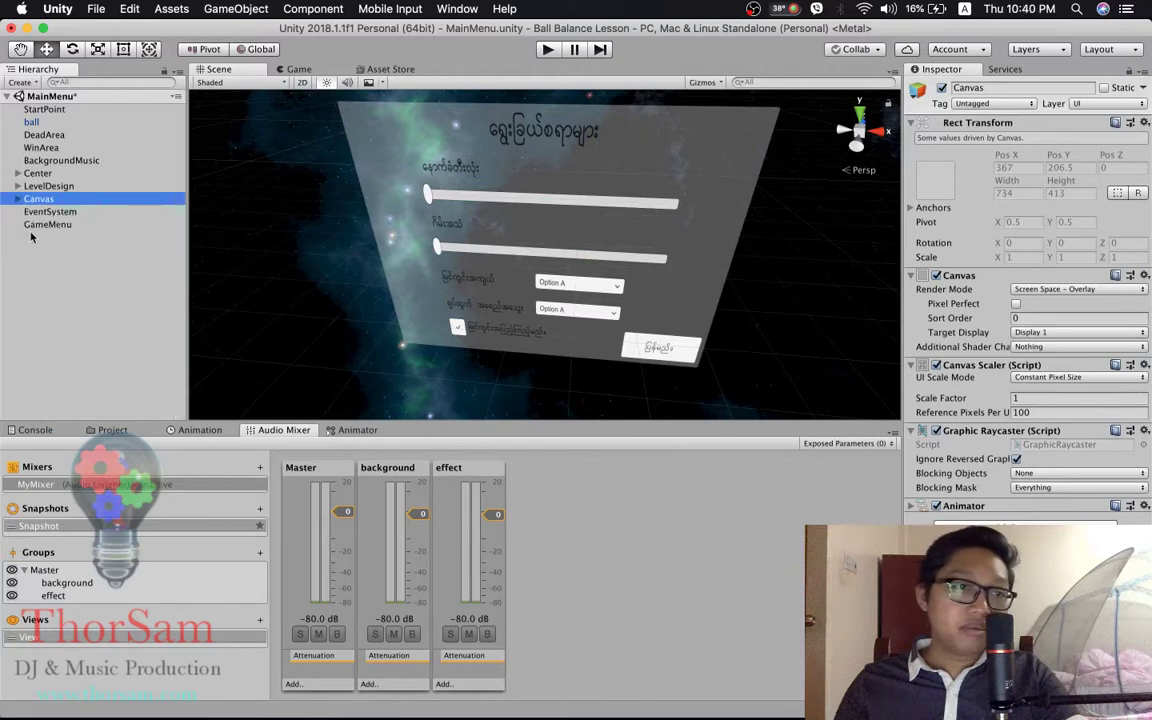
{"action": "left_click", "coordinate": [50, 224]}
{"action": "left_click", "coordinate": [1065, 197]}
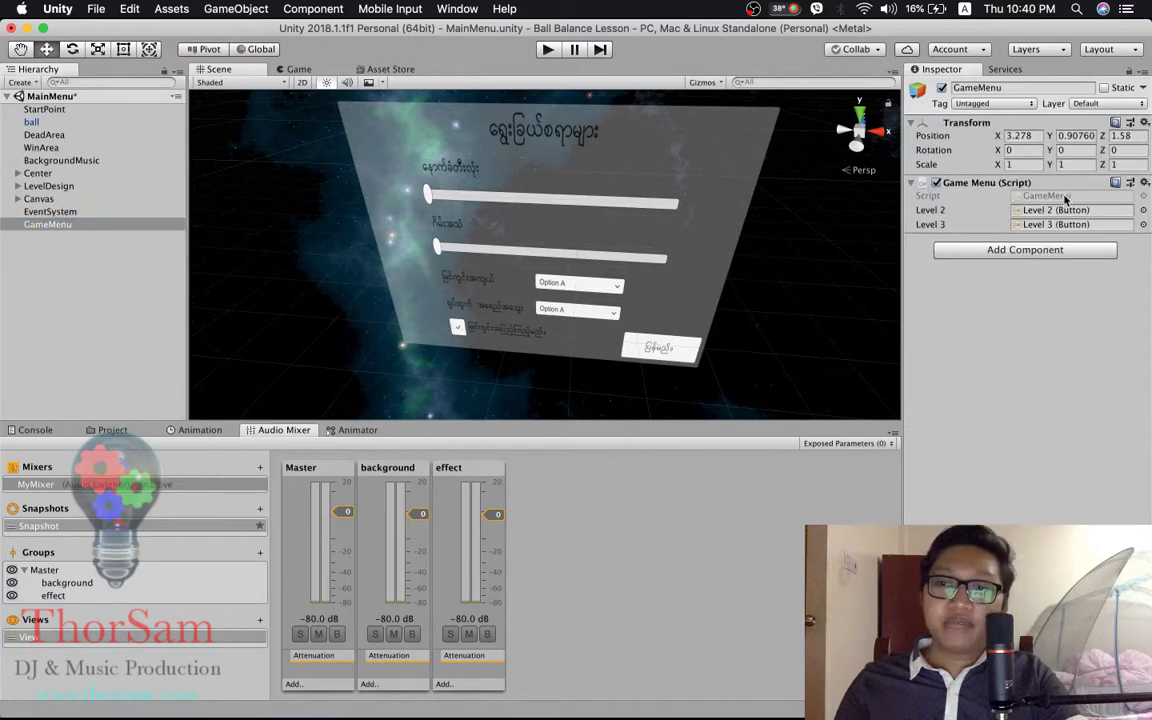
{"action": "double_click", "coordinate": [1057, 204]}
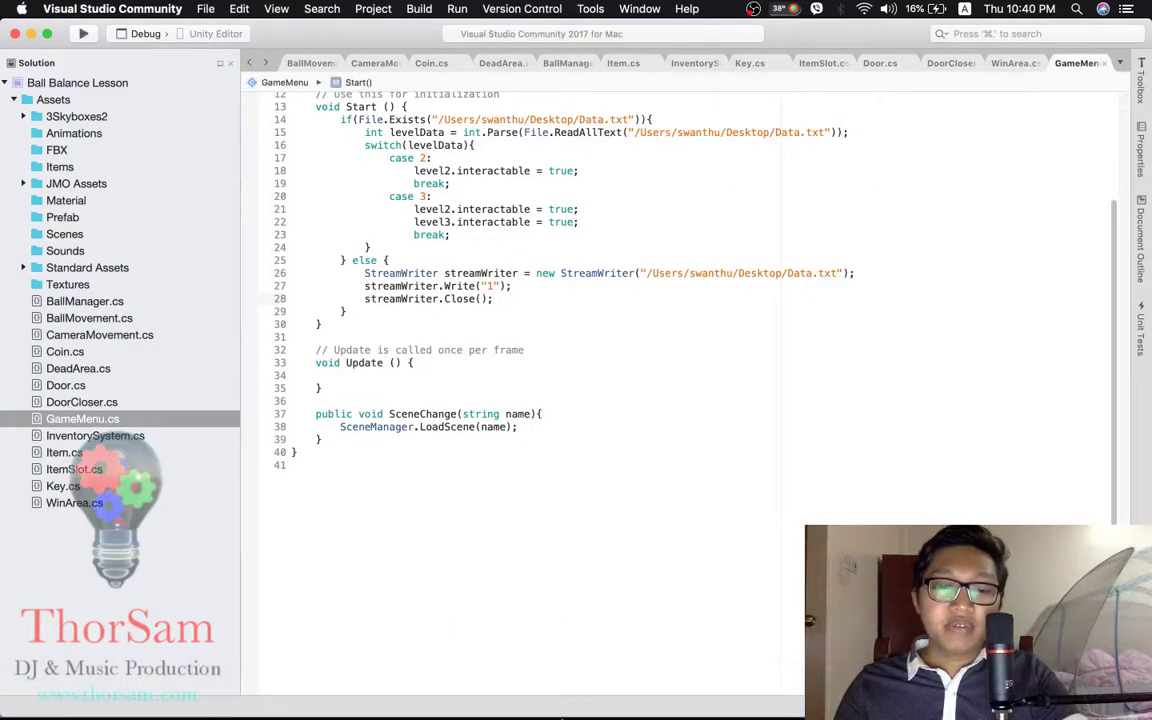
{"action": "left_click", "coordinate": [586, 684]}
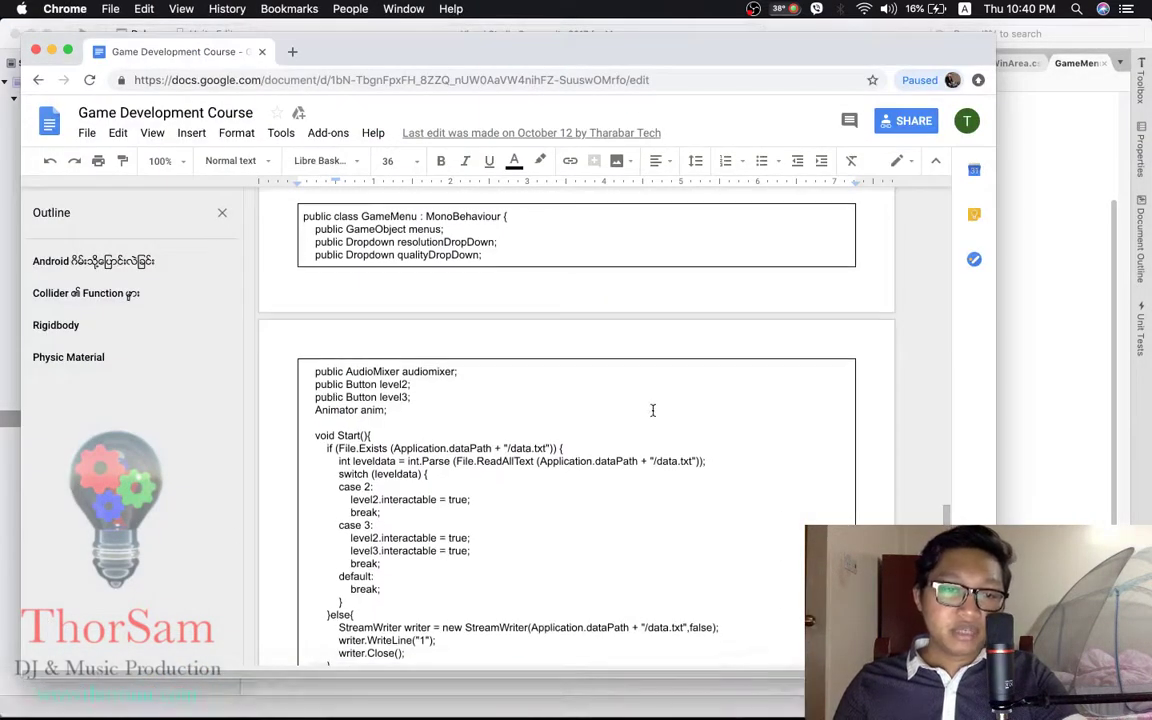
- Scroll the course notes to the SetBackgroundMusicVolume and SetGameEffectVolume reference code
{"action": "scroll", "coordinate": [652, 410], "scroll_direction": "down", "scroll_amount": 5}
{"action": "scroll", "coordinate": [650, 411], "scroll_direction": "down", "scroll_amount": 1}
{"action": "scroll", "coordinate": [648, 411], "scroll_direction": "down", "scroll_amount": 2}
{"action": "scroll", "coordinate": [645, 412], "scroll_direction": "down", "scroll_amount": 2}
{"action": "scroll", "coordinate": [645, 412], "scroll_direction": "down", "scroll_amount": 2}
{"action": "scroll", "coordinate": [643, 411], "scroll_direction": "down", "scroll_amount": 2}
{"action": "scroll", "coordinate": [643, 411], "scroll_direction": "up", "scroll_amount": 2}
{"action": "scroll", "coordinate": [641, 413], "scroll_direction": "up", "scroll_amount": 1}
{"action": "scroll", "coordinate": [641, 413], "scroll_direction": "up", "scroll_amount": 1}
{"action": "scroll", "coordinate": [639, 413], "scroll_direction": "up", "scroll_amount": 2}
{"action": "scroll", "coordinate": [635, 413], "scroll_direction": "up", "scroll_amount": 5}
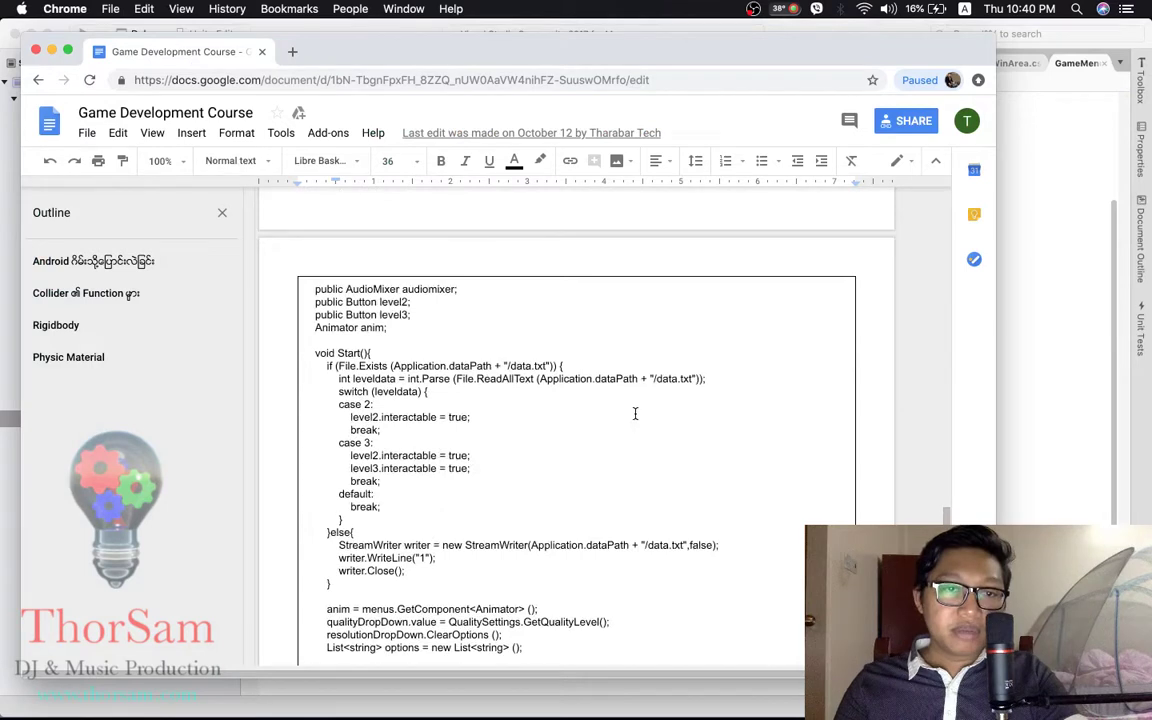
{"action": "scroll", "coordinate": [635, 413], "scroll_direction": "down", "scroll_amount": 5}
{"action": "scroll", "coordinate": [635, 413], "scroll_direction": "down", "scroll_amount": 5}
{"action": "scroll", "coordinate": [635, 413], "scroll_direction": "down", "scroll_amount": 3}
{"action": "scroll", "coordinate": [635, 413], "scroll_direction": "down", "scroll_amount": 3}
{"action": "scroll", "coordinate": [635, 413], "scroll_direction": "down", "scroll_amount": 3}
{"action": "scroll", "coordinate": [635, 413], "scroll_direction": "down", "scroll_amount": 1}
{"action": "scroll", "coordinate": [635, 413], "scroll_direction": "down", "scroll_amount": 2}
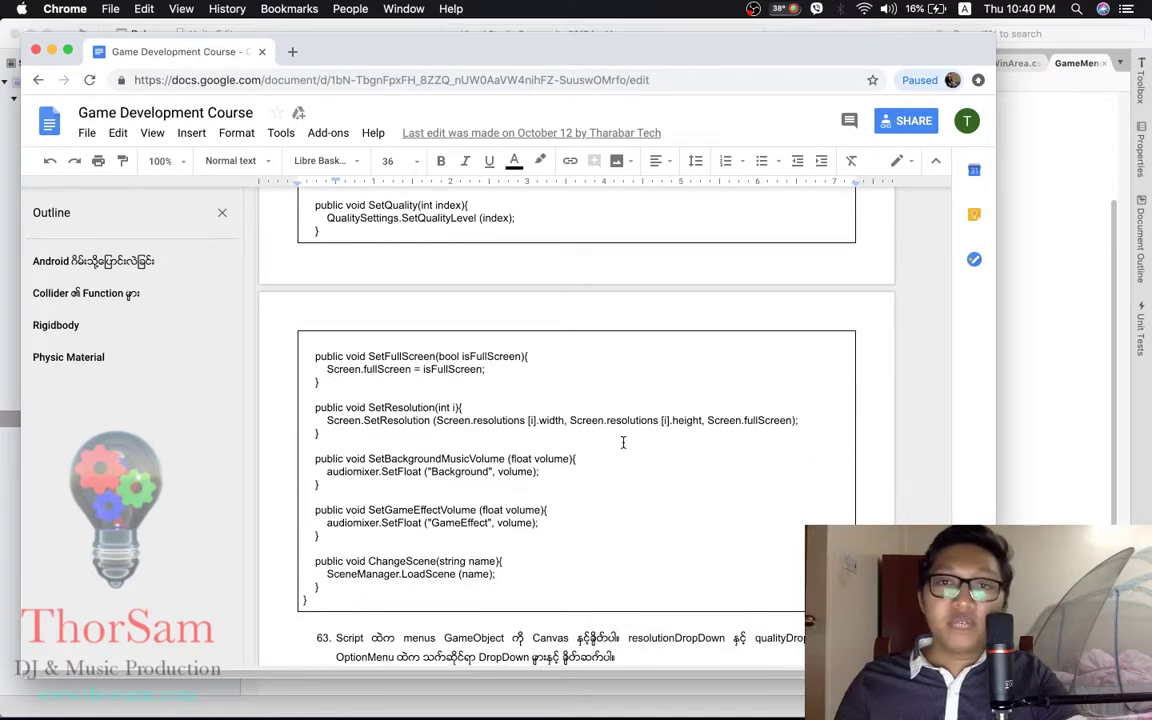
{"action": "scroll", "coordinate": [617, 442], "scroll_direction": "up", "scroll_amount": 5}
{"action": "scroll", "coordinate": [617, 442], "scroll_direction": "up", "scroll_amount": 5}
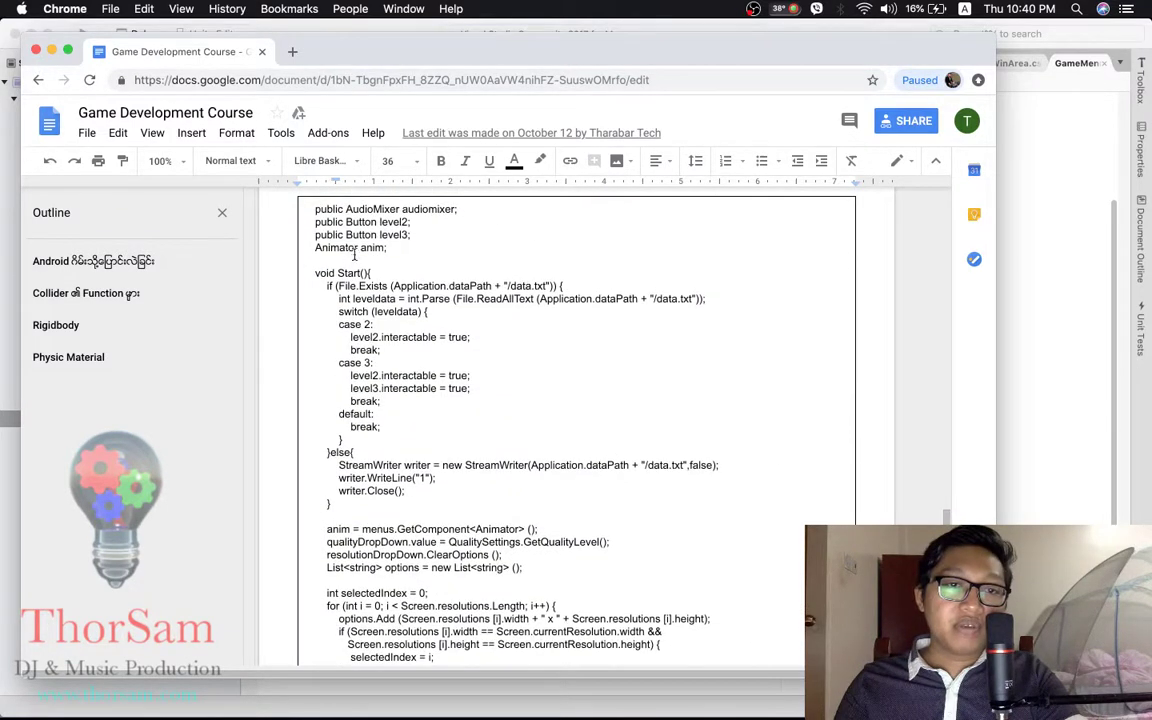
{"action": "scroll", "coordinate": [536, 427], "scroll_direction": "down", "scroll_amount": 5}
{"action": "scroll", "coordinate": [536, 427], "scroll_direction": "down", "scroll_amount": 3}
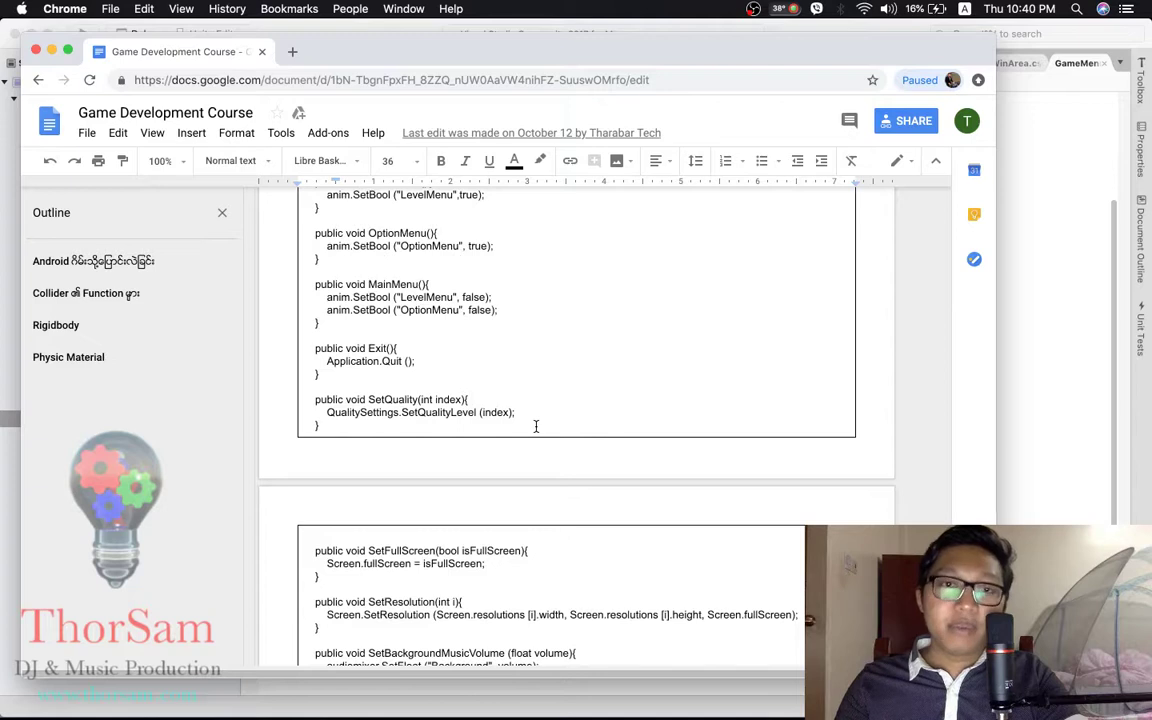
{"action": "scroll", "coordinate": [536, 427], "scroll_direction": "down", "scroll_amount": 2}
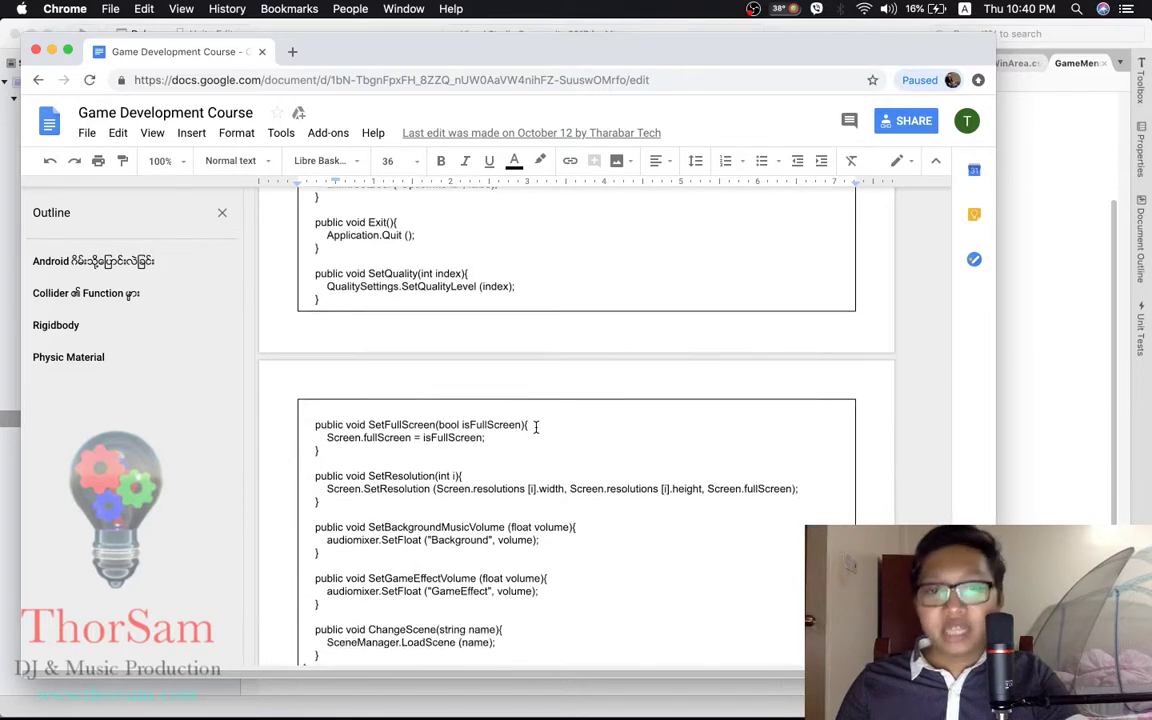
{"action": "scroll", "coordinate": [537, 426], "scroll_direction": "down", "scroll_amount": 3}
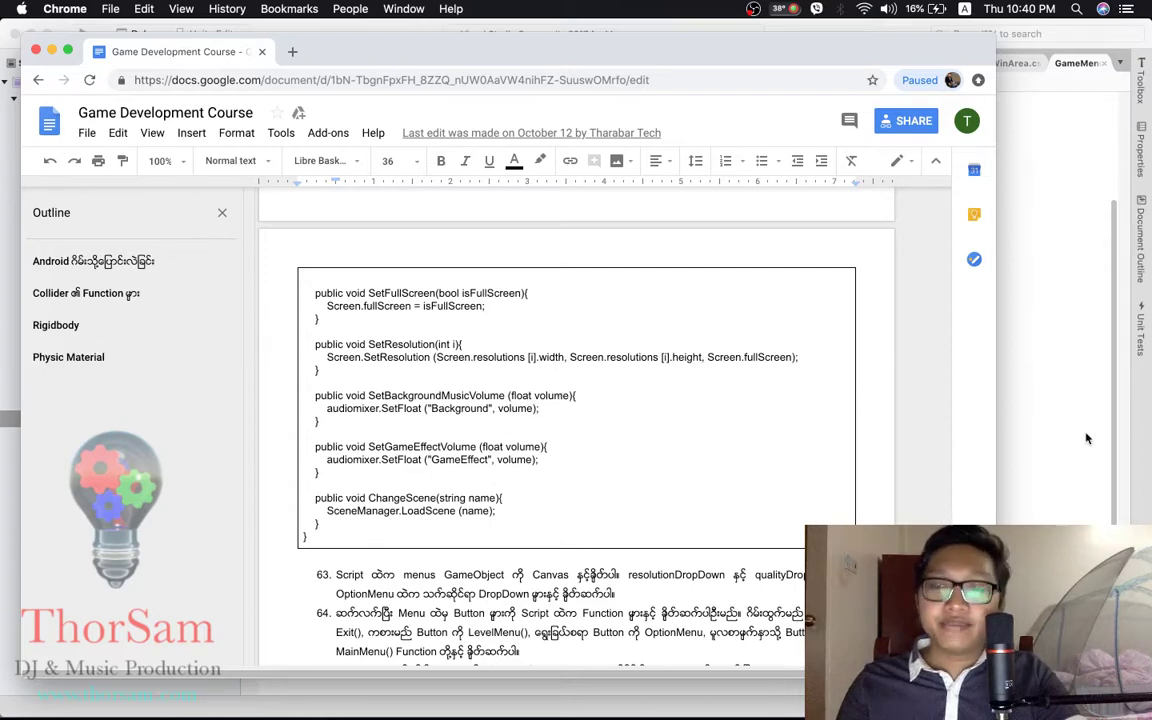
- Return to Unity and reopen GameMenu.cs in Visual Studio
{"action": "mouse_move", "coordinate": [900, 715]}
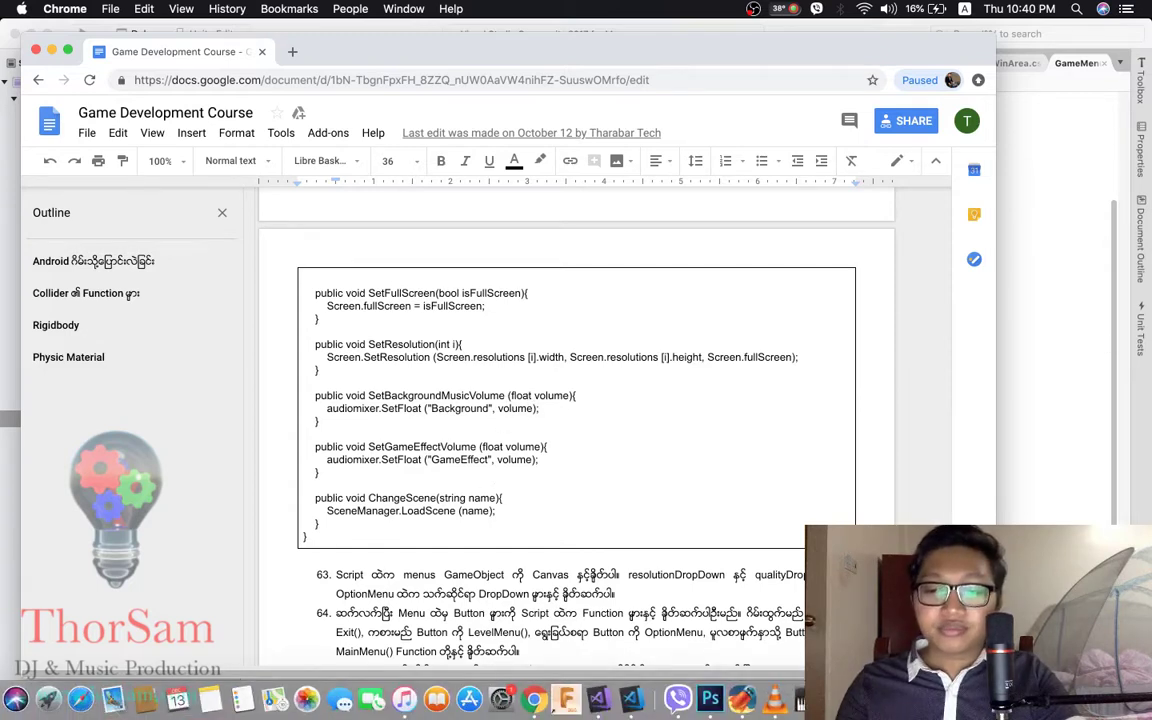
{"action": "left_click", "coordinate": [900, 700]}
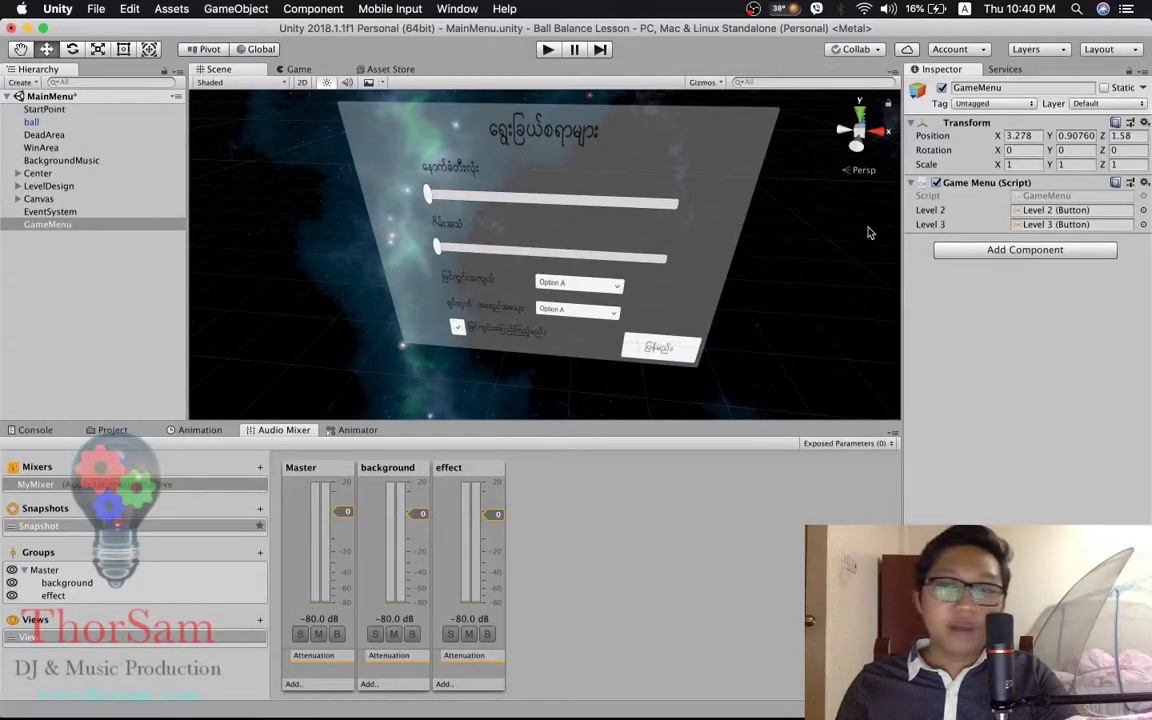
{"action": "double_click", "coordinate": [1046, 195]}
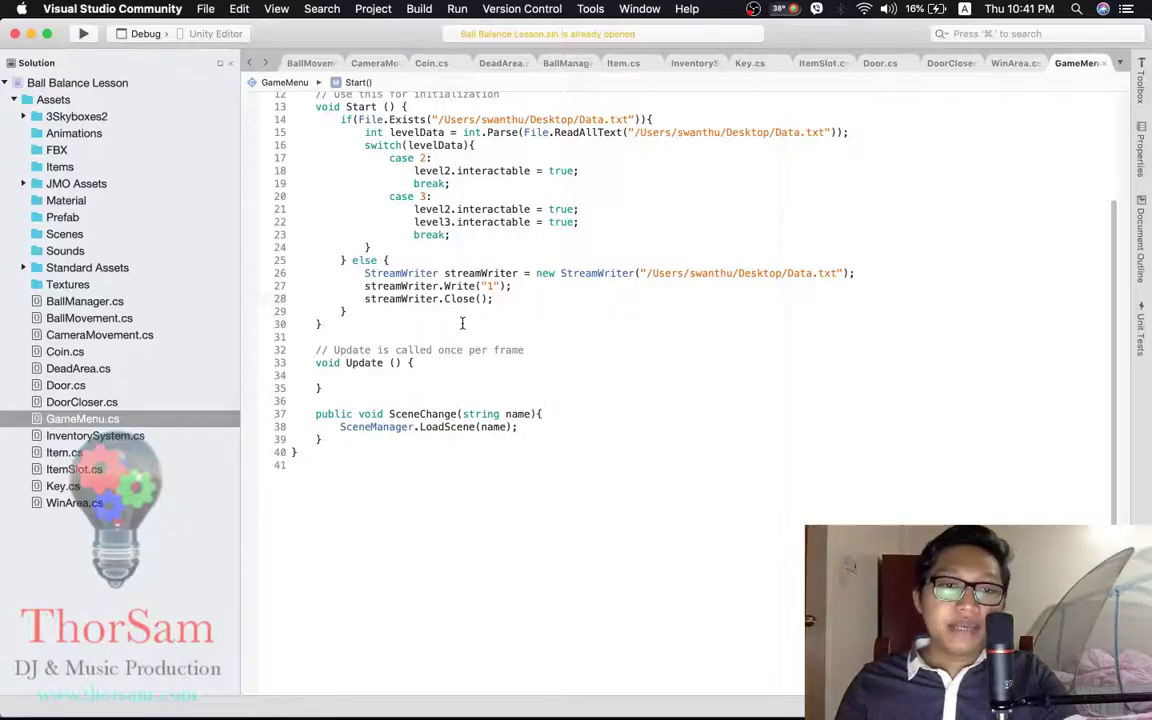
{"action": "scroll", "coordinate": [594, 342], "scroll_direction": "down", "scroll_amount": 2}
{"action": "scroll", "coordinate": [588, 347], "scroll_direction": "up", "scroll_amount": 6}
- Declare an AudioMixer mixer field below level3, adding the UnityEngine.Audio import via Quick Fix
{"action": "left_click", "coordinate": [455, 211]}
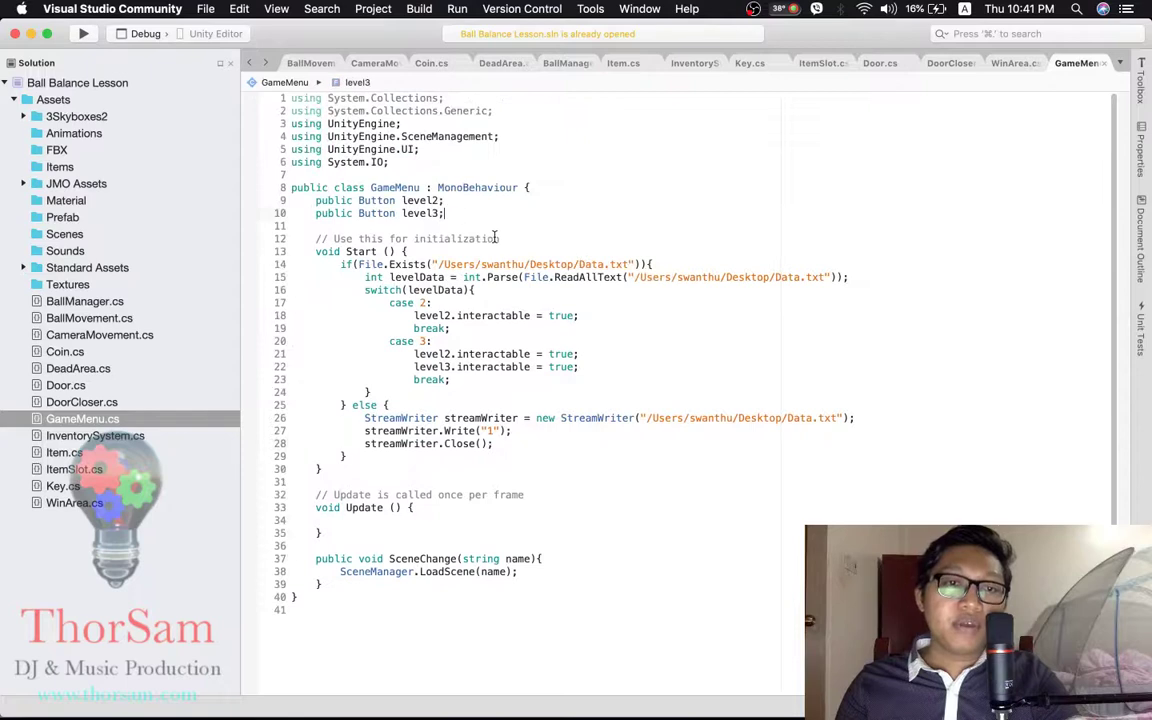
{"action": "key", "text": "Return"}
{"action": "type", "text": "Au"}
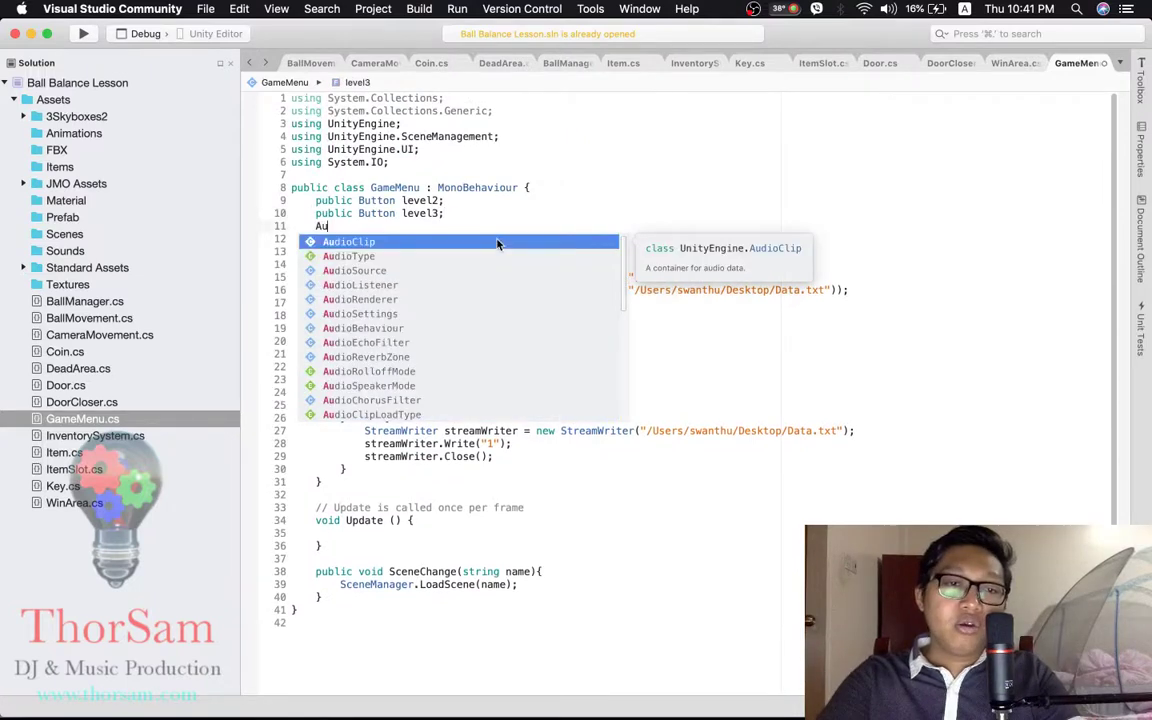
{"action": "type", "text": "dioM"}
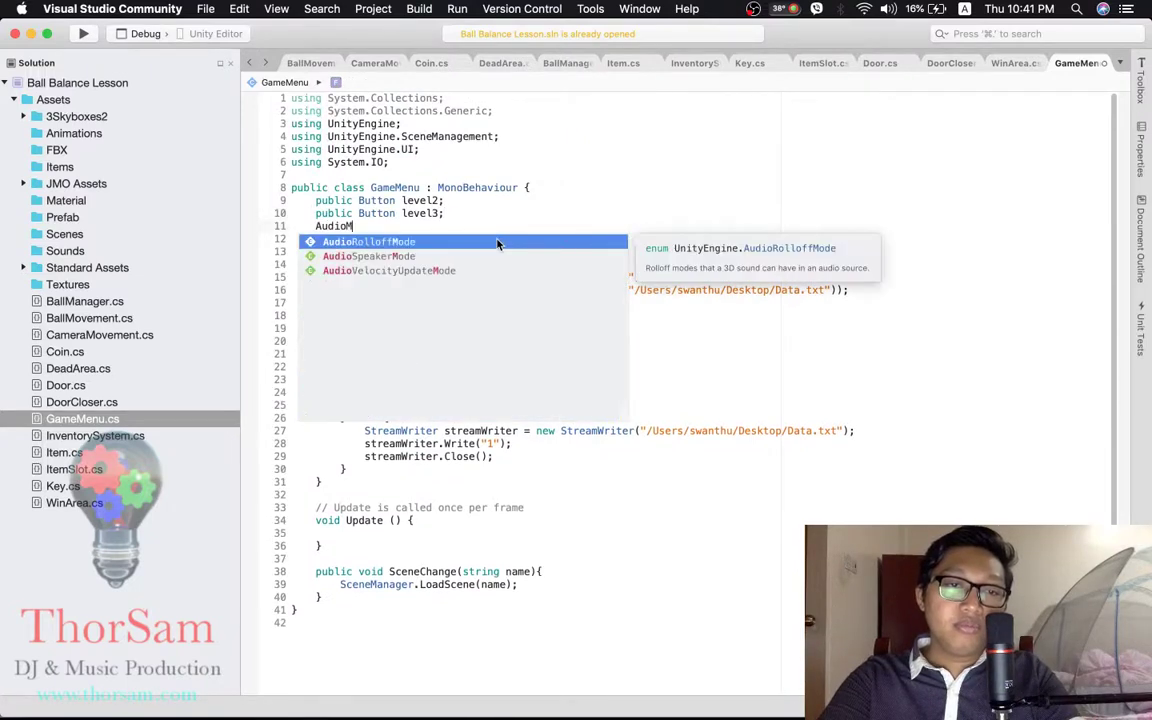
{"action": "type", "text": "ixer"}
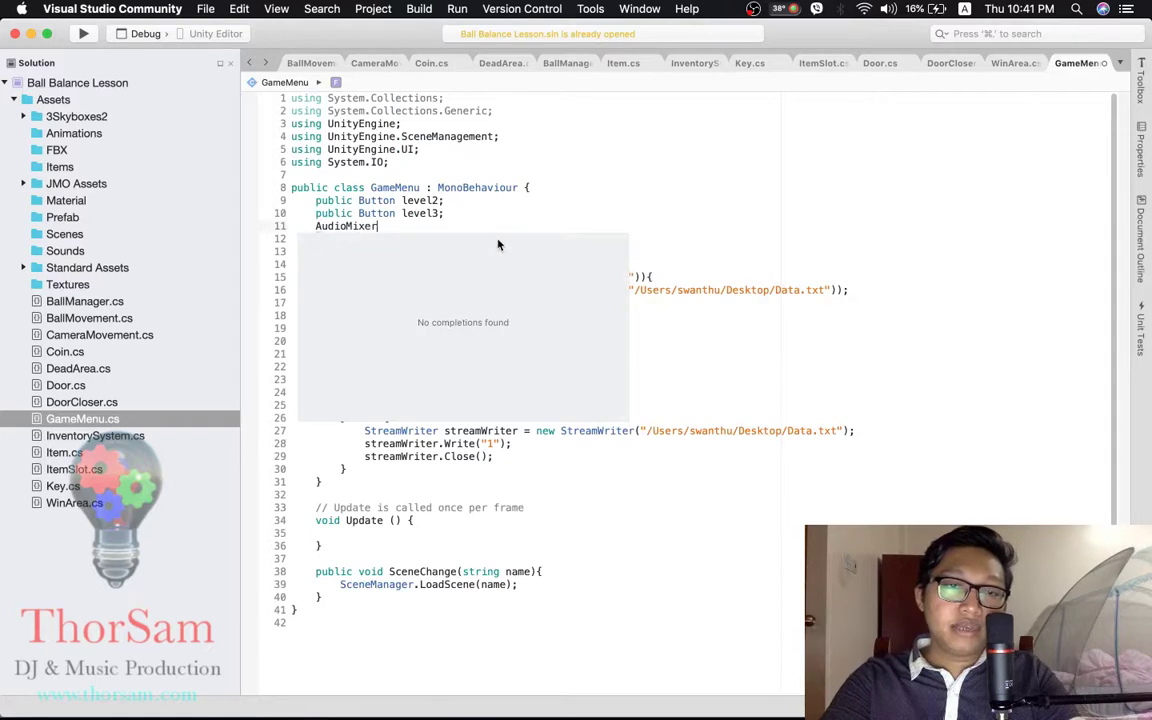
{"action": "left_click", "coordinate": [322, 226]}
{"action": "right_click", "coordinate": [322, 226]}
{"action": "mouse_move", "coordinate": [475, 237]}
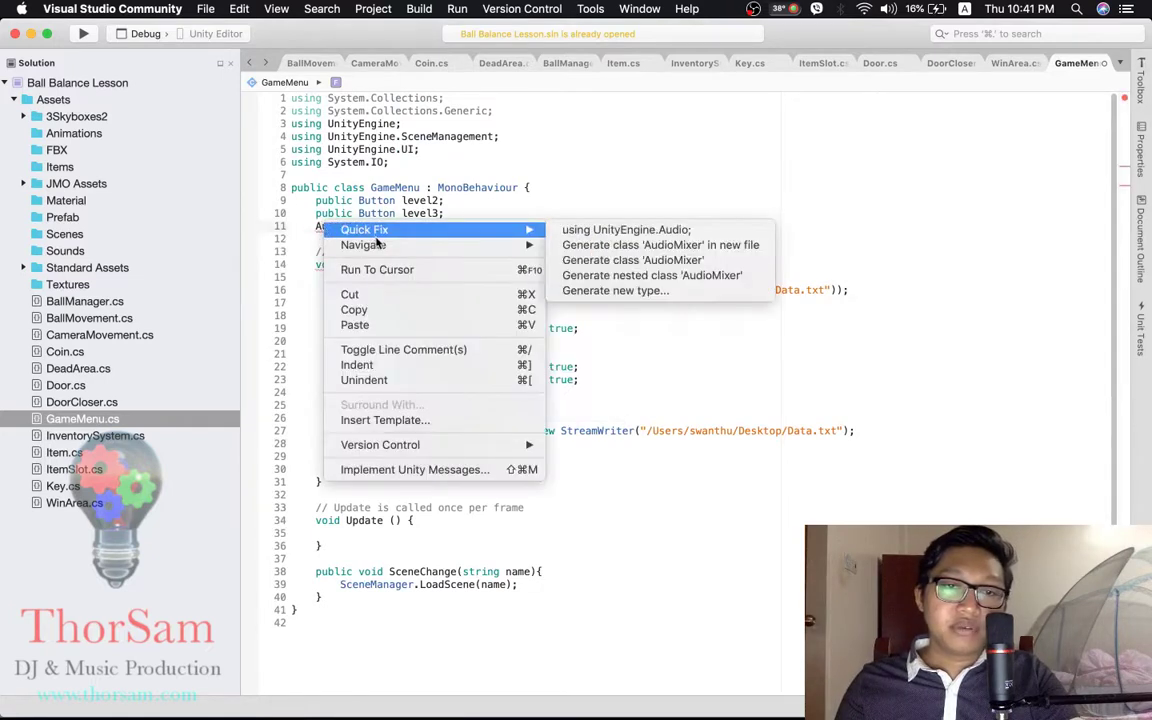
{"action": "left_click", "coordinate": [597, 234]}
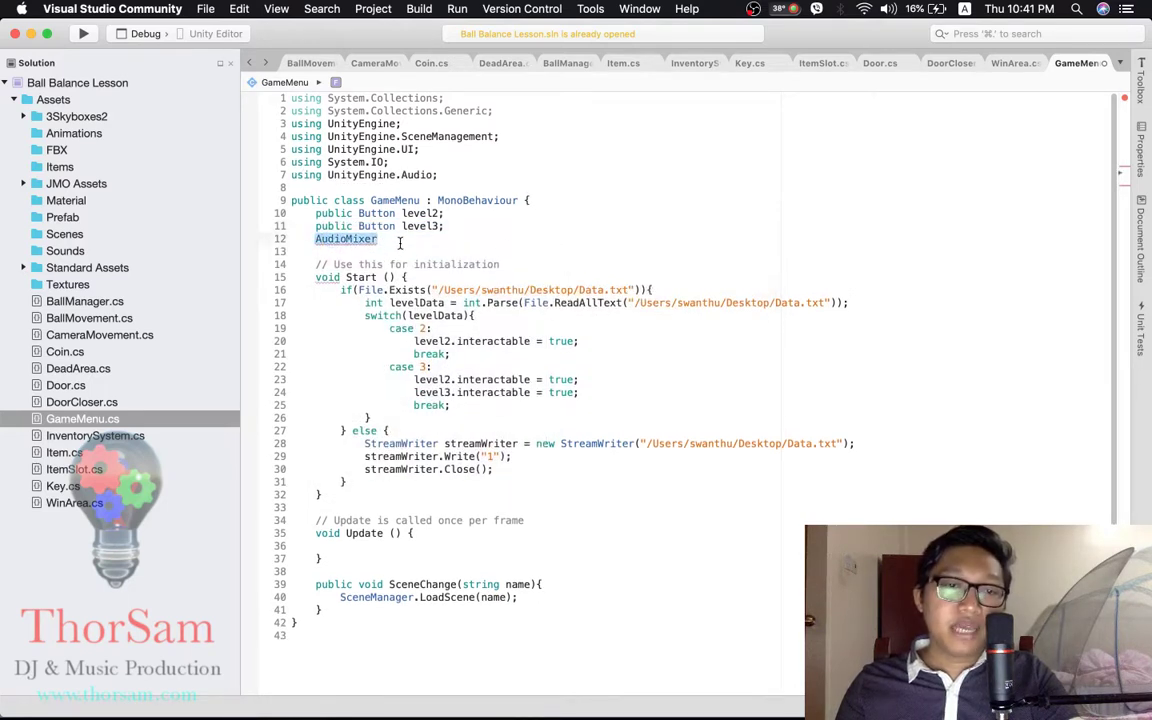
{"action": "type", "text": " mixer"}
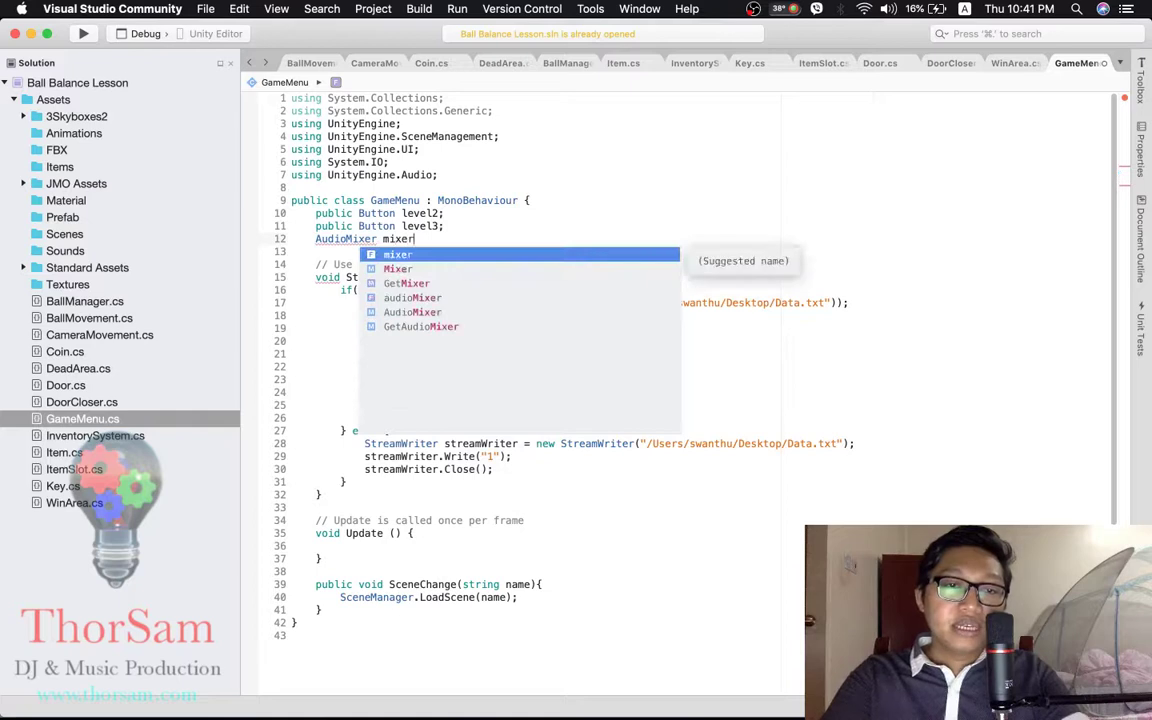
{"action": "type", "text": ";"}
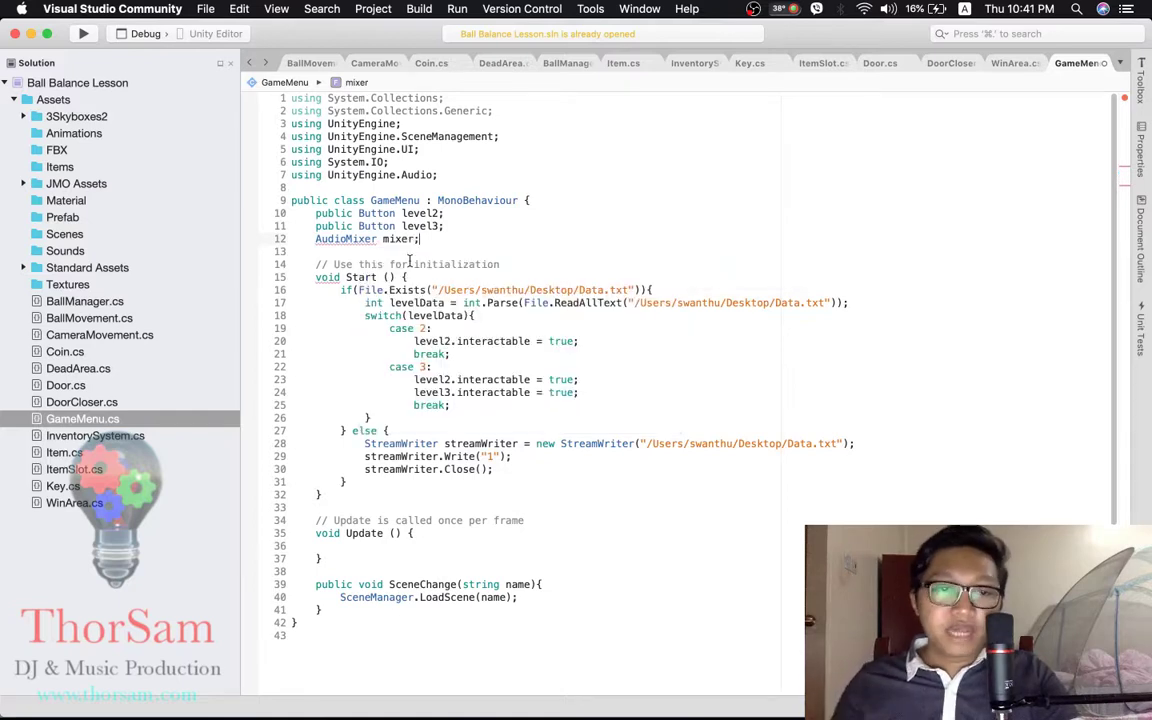
- Make the mixer field public and remove the stray blank line in Start
{"action": "left_click", "coordinate": [540, 419]}
{"action": "scroll", "coordinate": [644, 426], "scroll_direction": "down", "scroll_amount": 2}
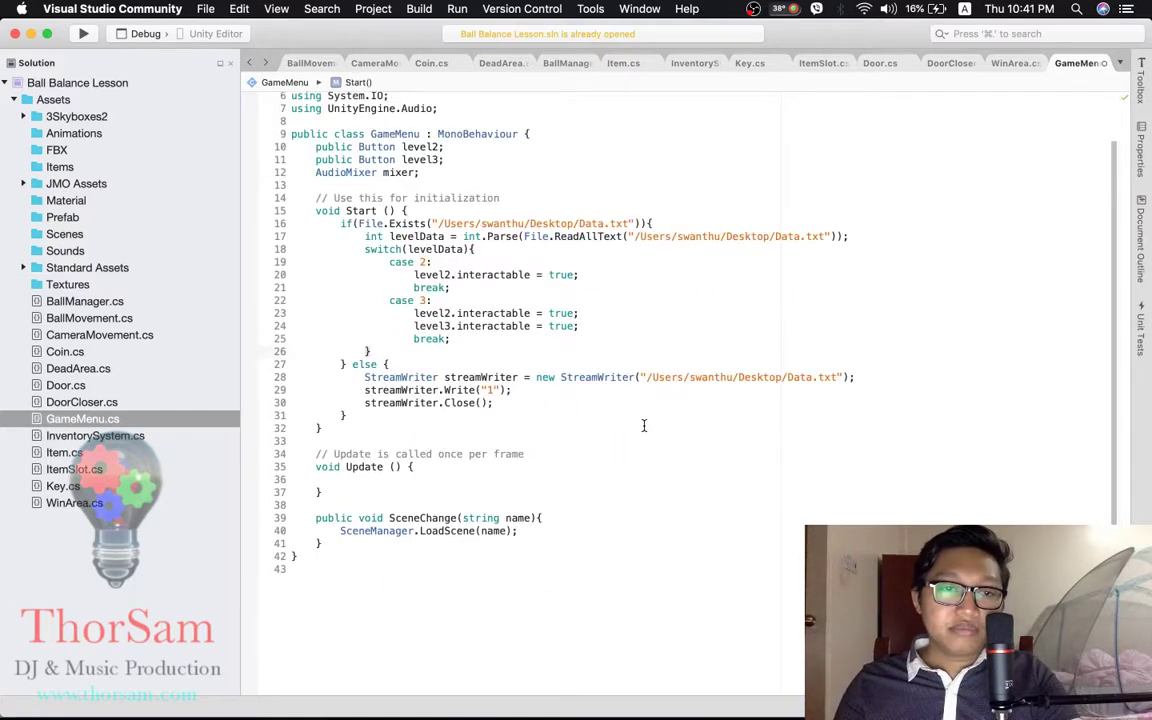
{"action": "left_click", "coordinate": [346, 414]}
{"action": "key", "text": "Return"}
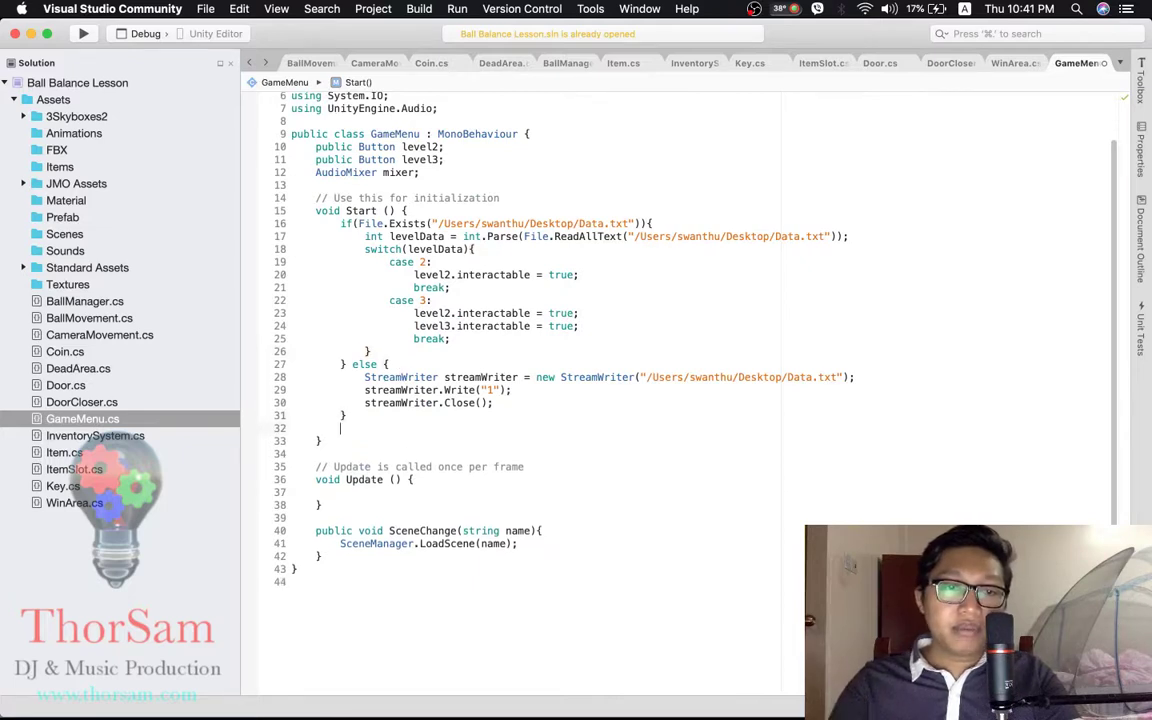
{"action": "left_click", "coordinate": [318, 172]}
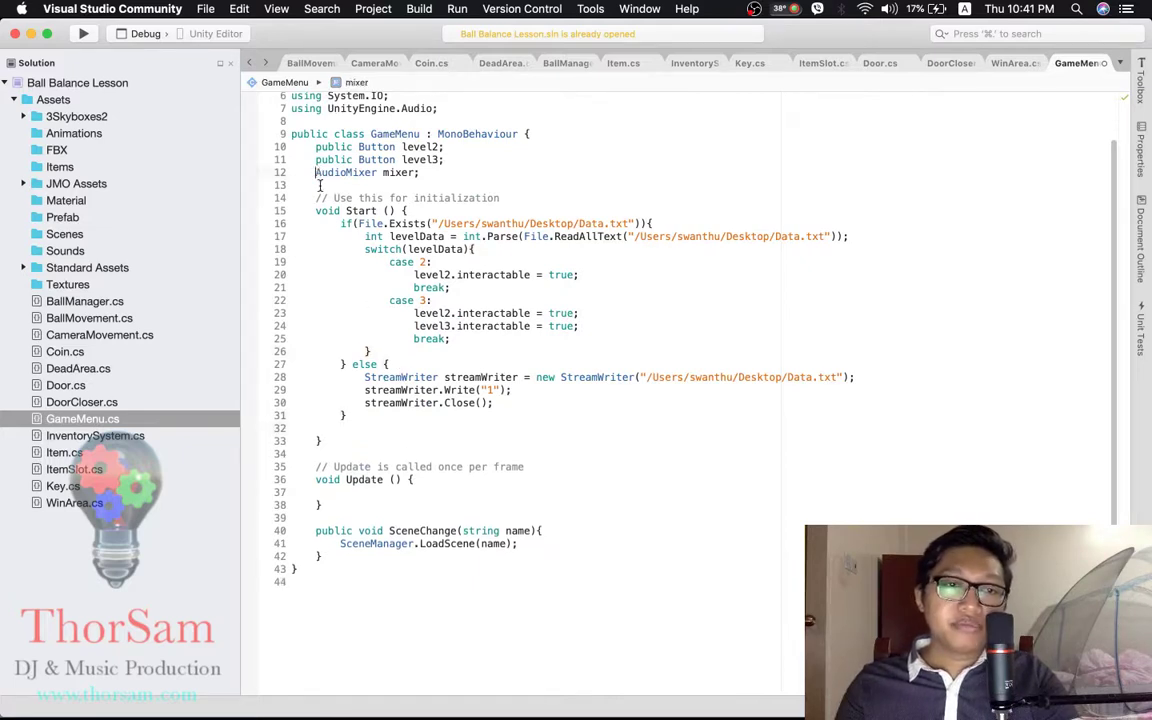
{"action": "type", "text": "public"}
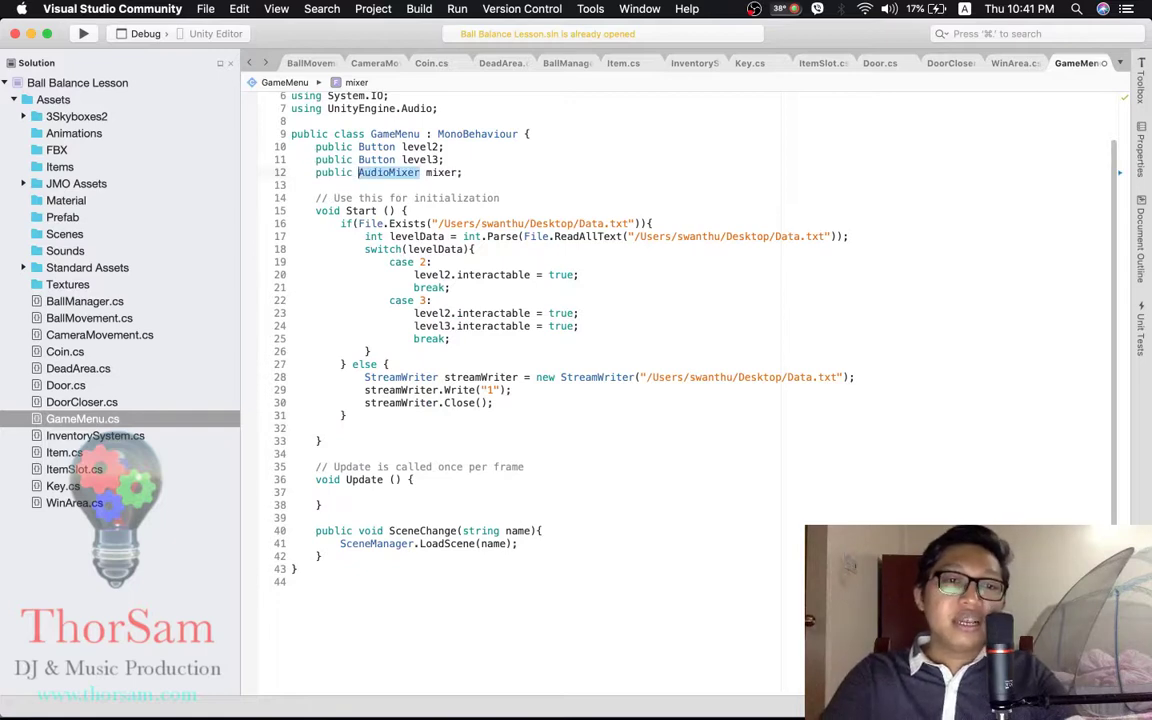
{"action": "left_click", "coordinate": [342, 415]}
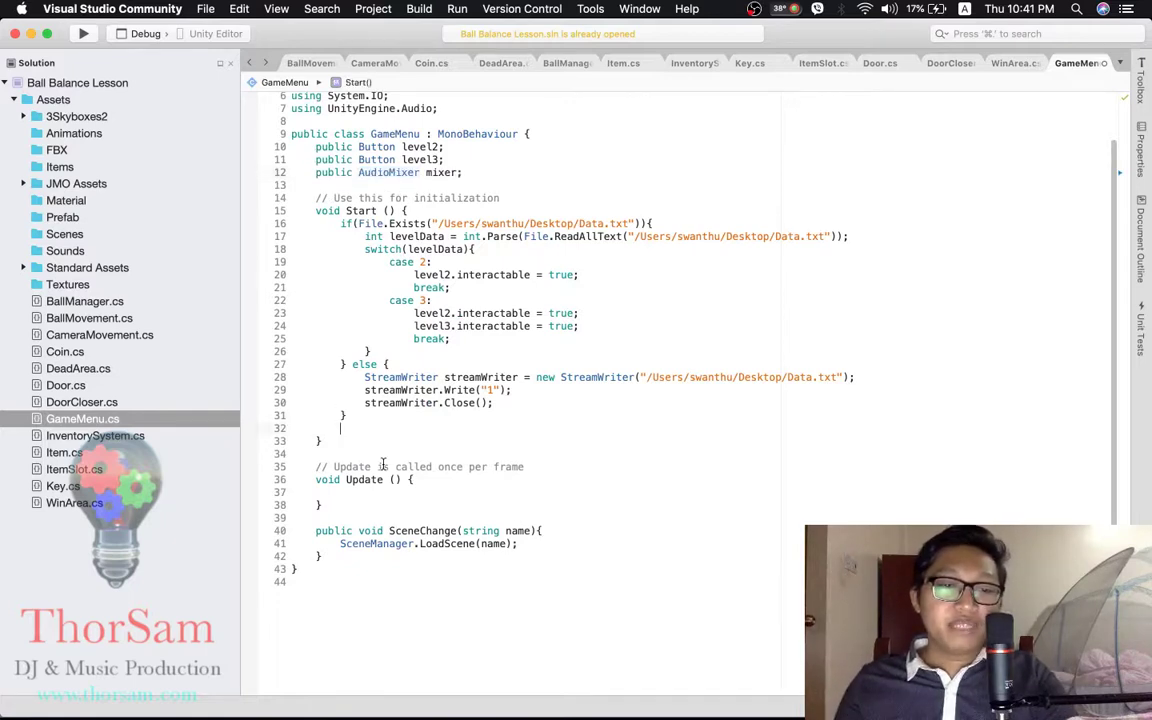
{"action": "key", "text": "Delete"}
{"action": "scroll", "coordinate": [520, 460], "scroll_direction": "down", "scroll_amount": 5}
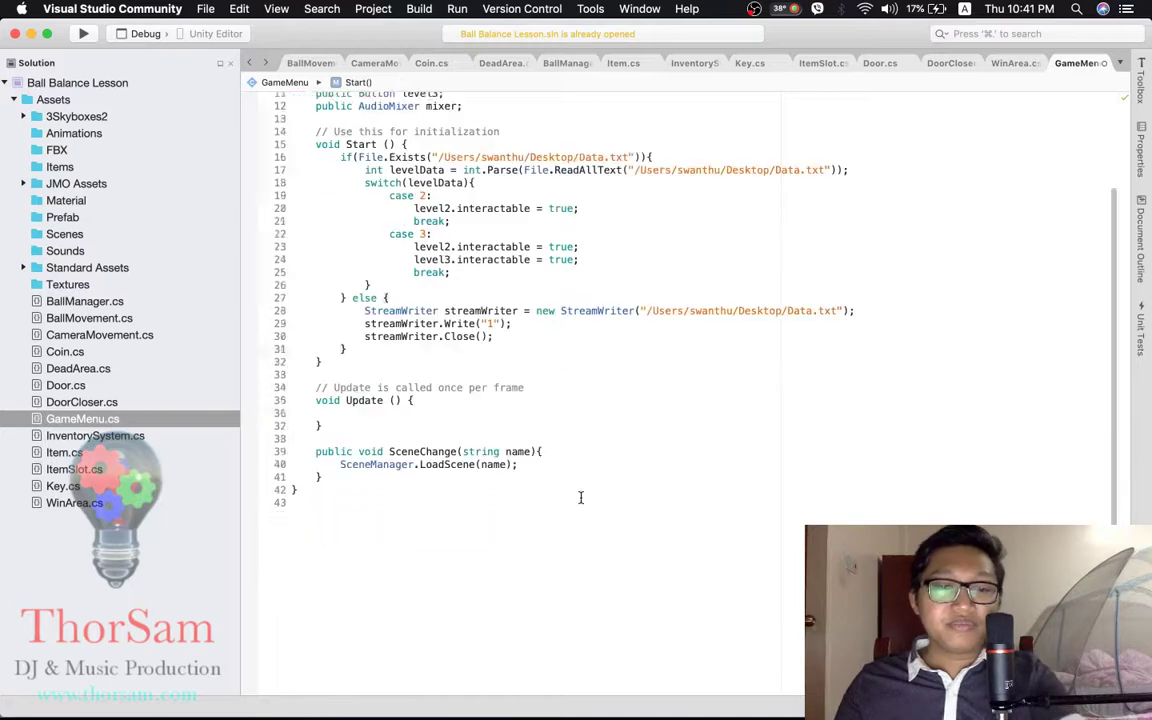
- Below SceneChange, declare the method public void setBackgroundMusic(float vol) with an empty body
{"action": "left_click", "coordinate": [354, 380]}
{"action": "key", "text": "Return"}
{"action": "key", "text": "Return"}
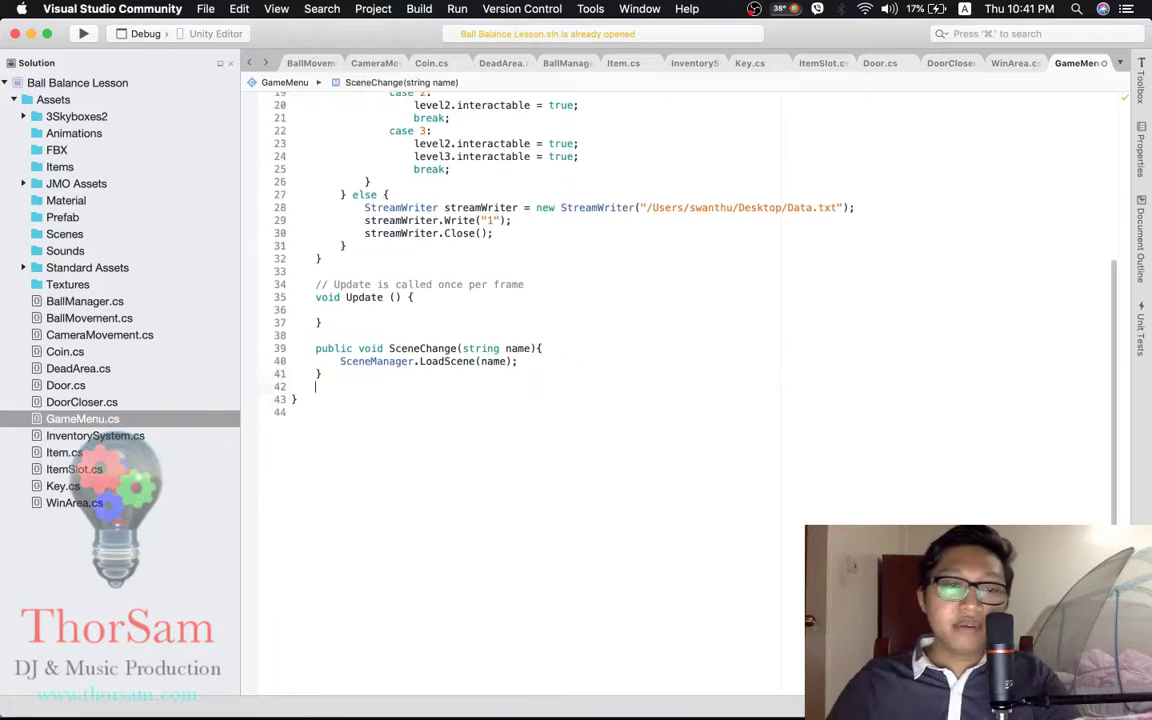
{"action": "type", "text": "publi"}
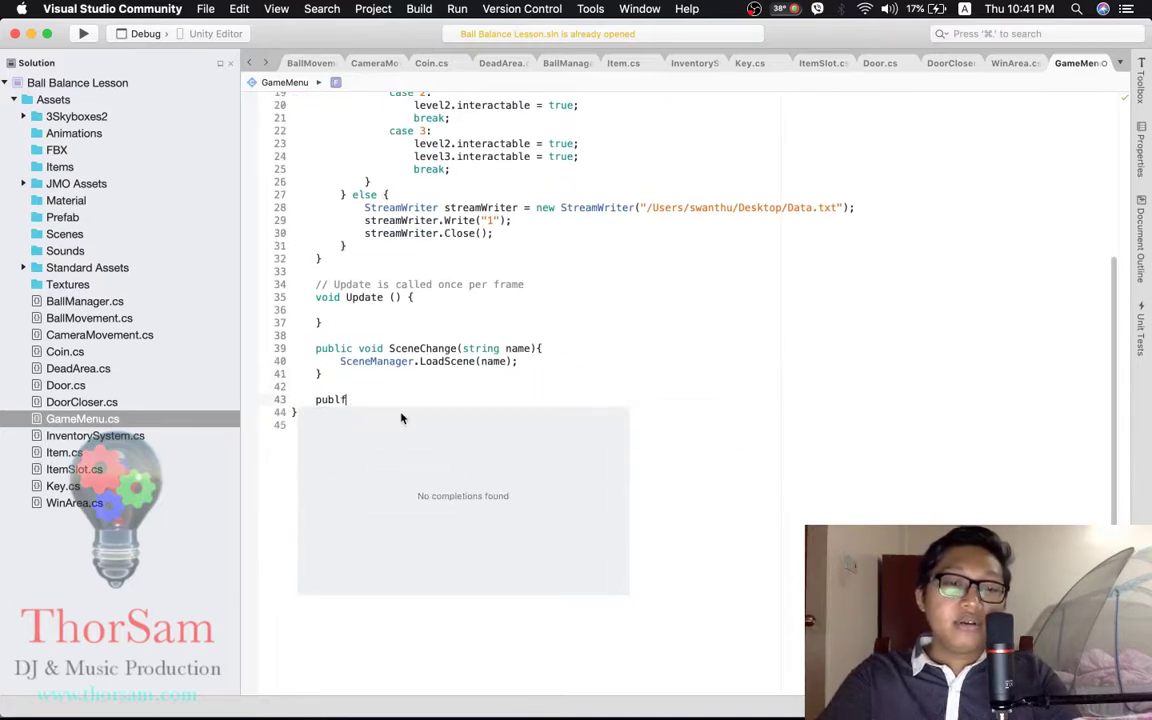
{"action": "type", "text": "c "}
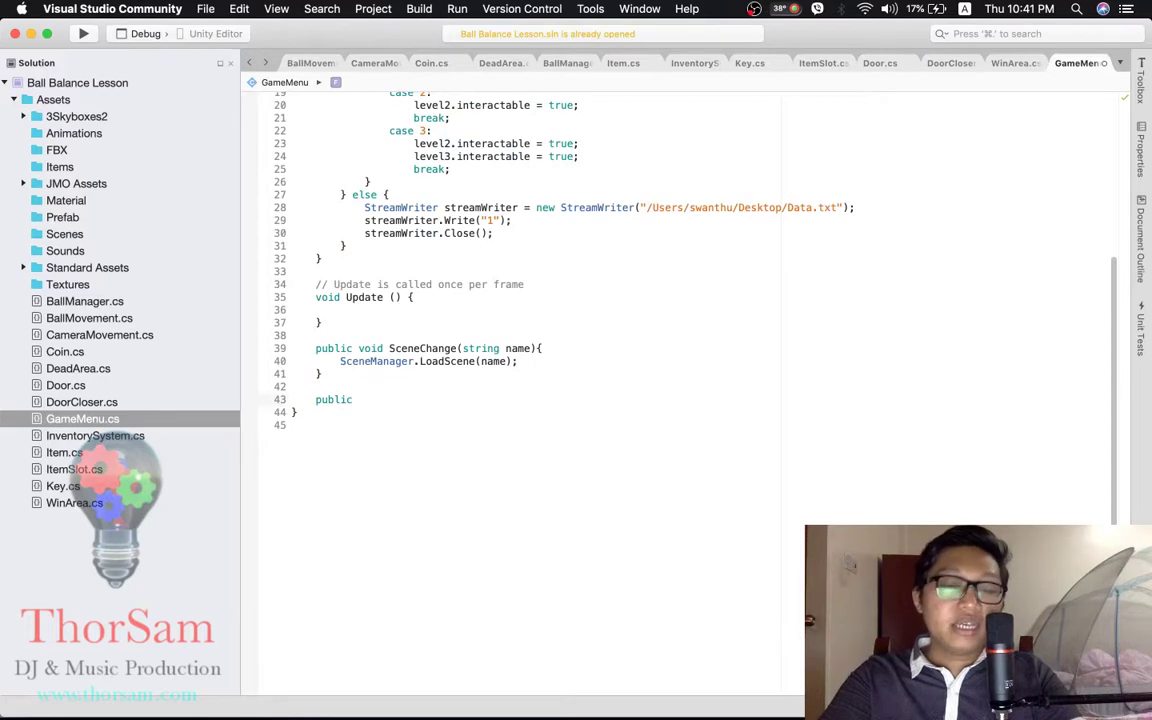
{"action": "type", "text": "setBackg"}
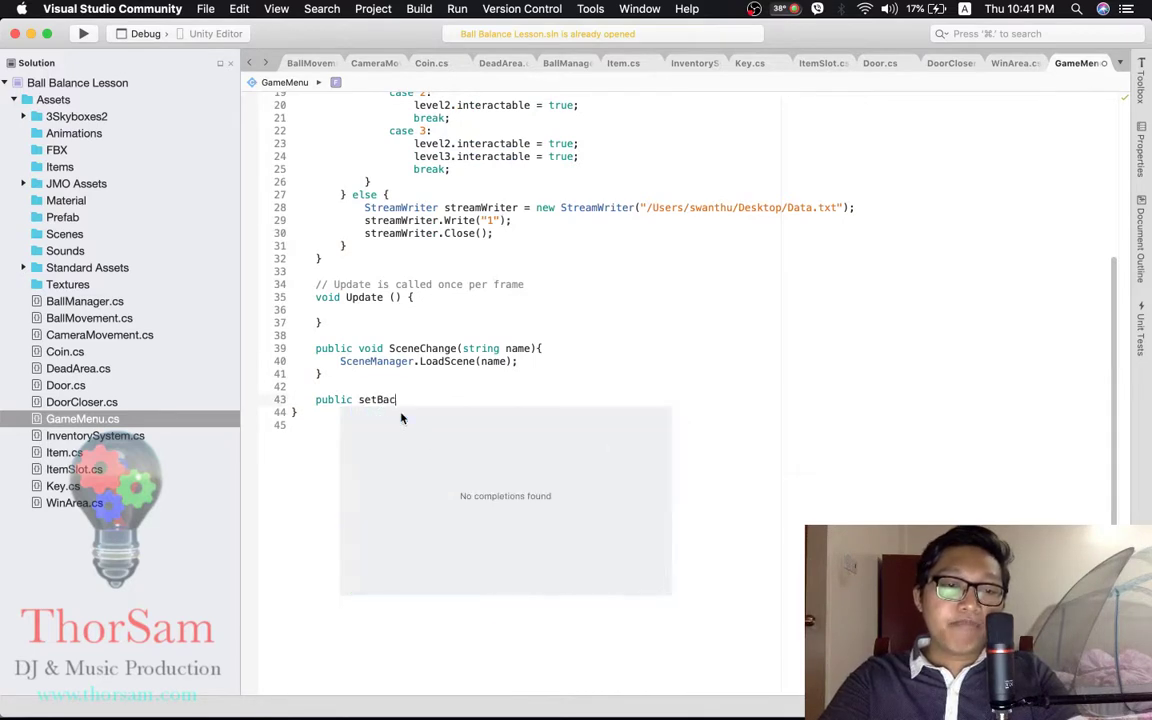
{"action": "type", "text": "roundMusic"}
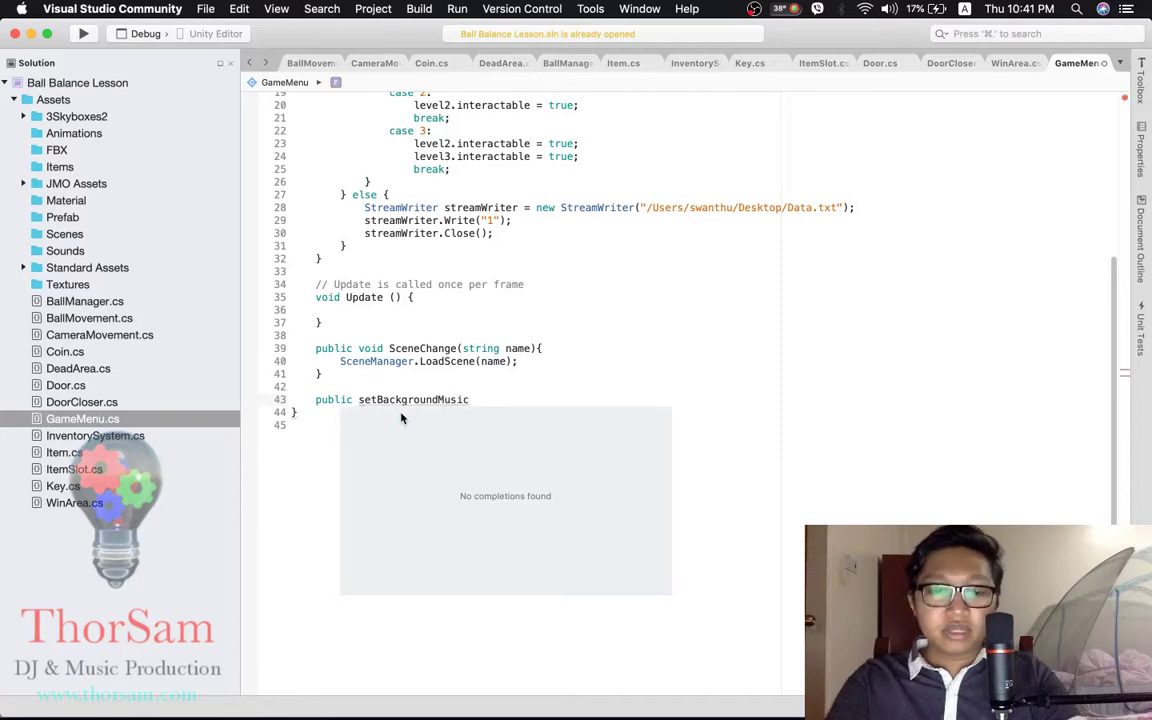
{"action": "type", "text": "(float d"}
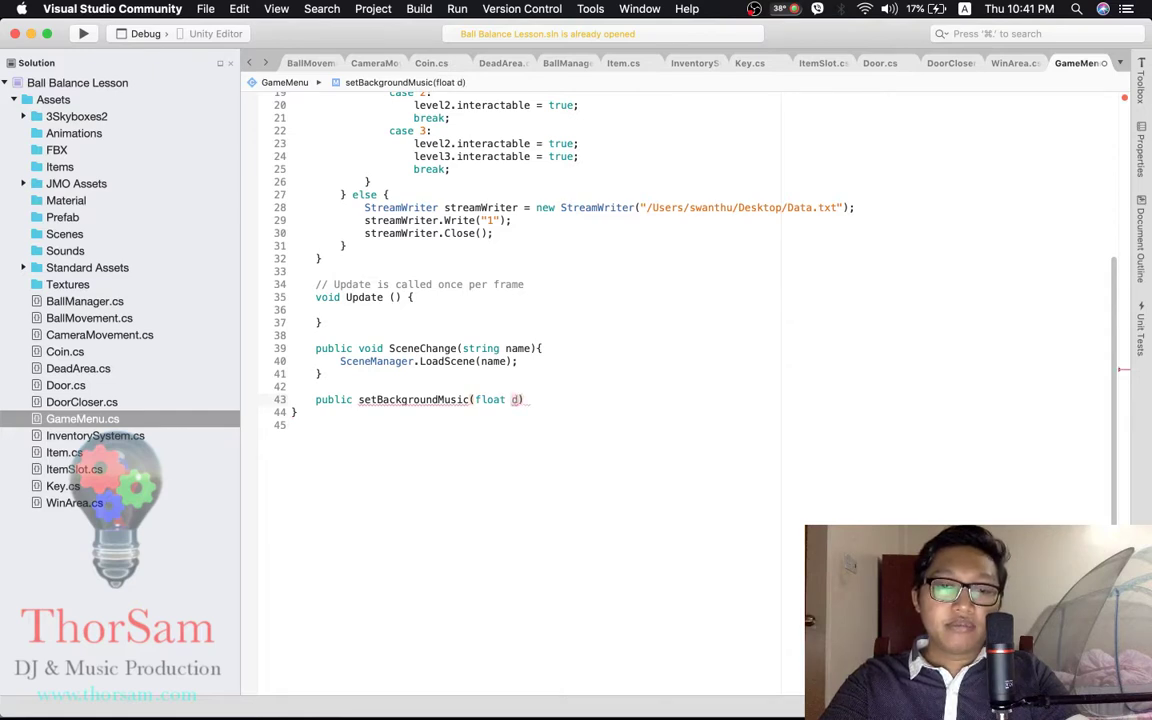
{"action": "type", "text": "b"}
{"action": "key", "text": "BackSpace"}
{"action": "key", "text": "BackSpace"}
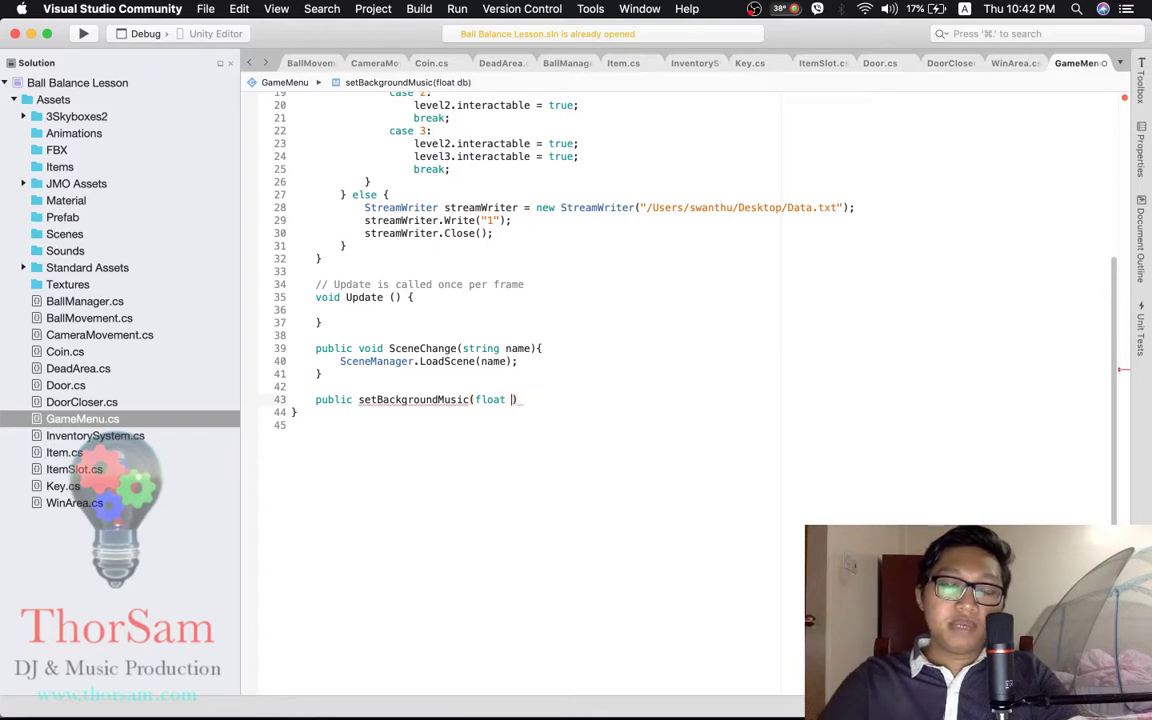
{"action": "type", "text": "vol){"}
{"action": "key", "text": "Return"}
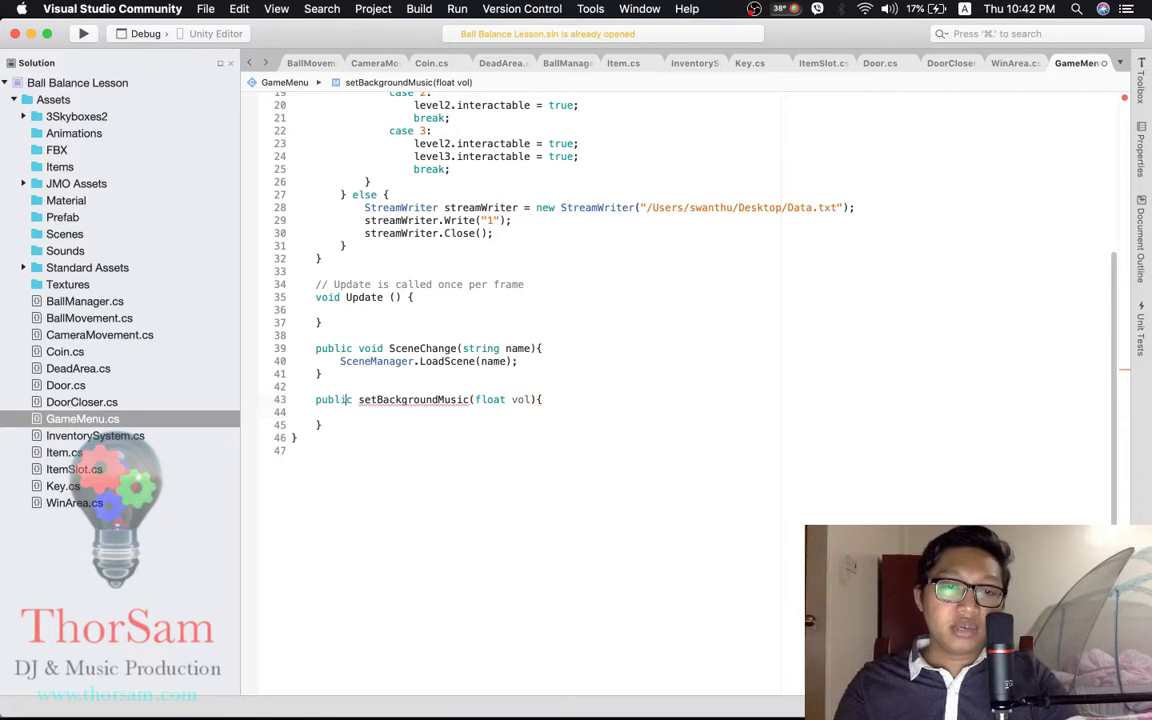
{"action": "left_click", "coordinate": [353, 399]}
{"action": "type", "text": "void"}
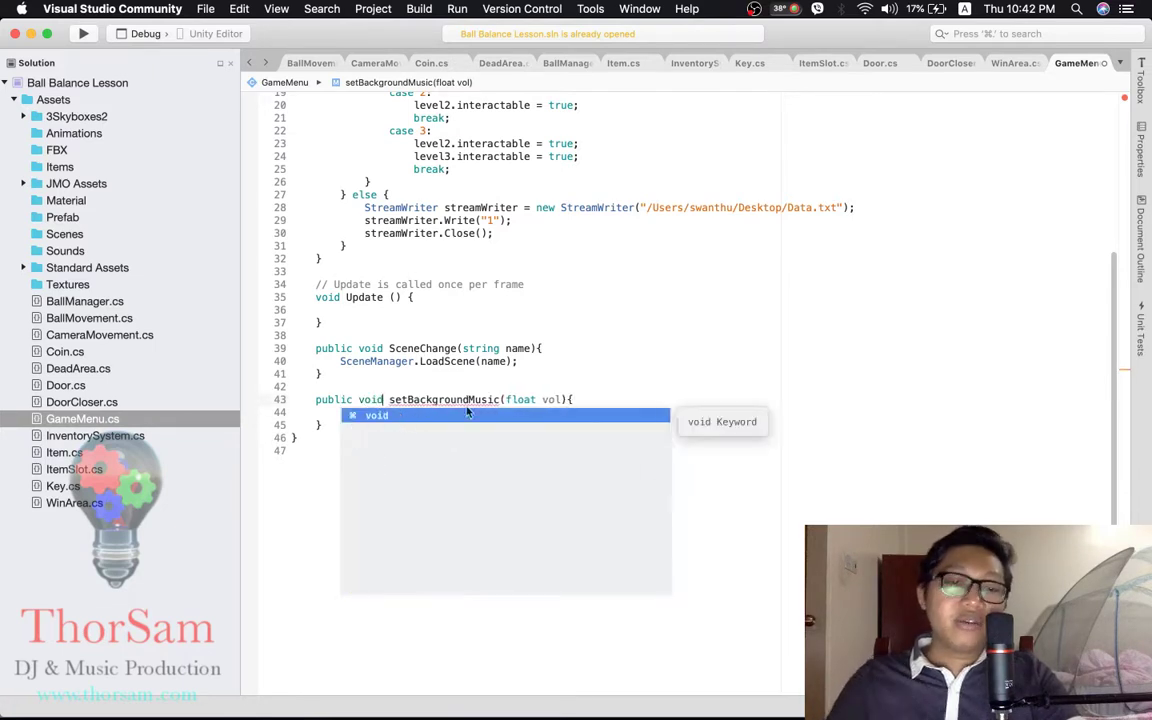
{"action": "left_click", "coordinate": [577, 390]}
- Start a mixer.SetFloat("background" call inside the method body, then check the mixer groups in Unity
{"action": "left_click", "coordinate": [342, 425]}
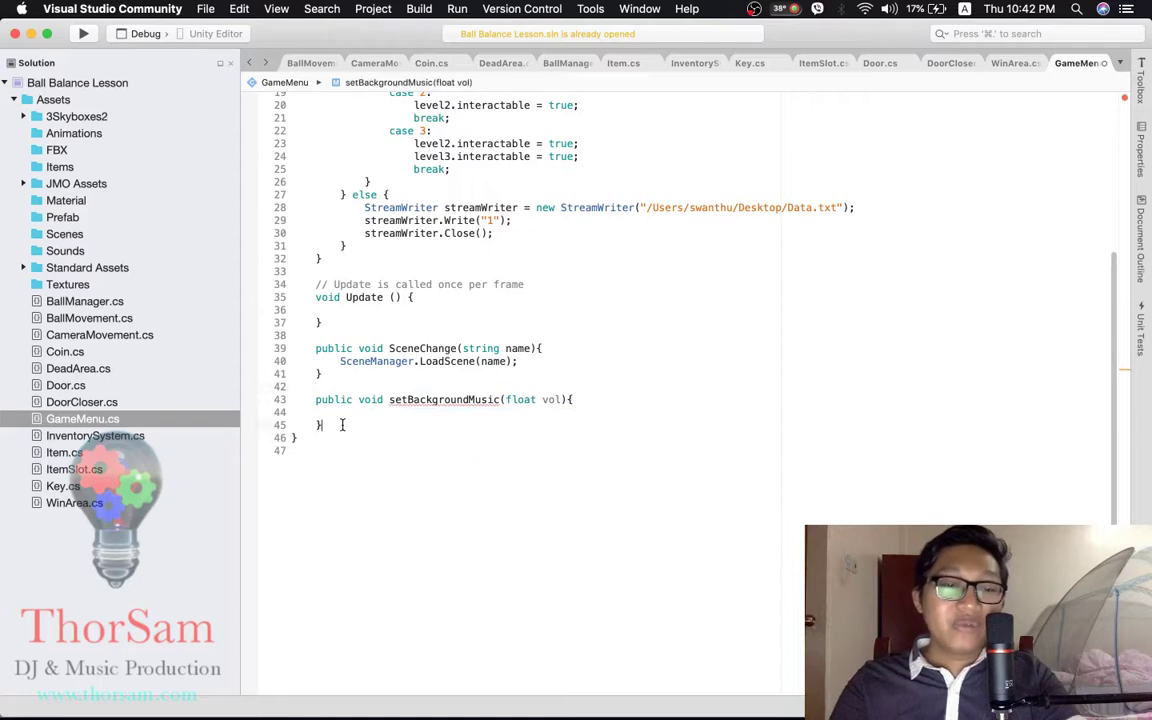
{"action": "key", "text": "Return"}
{"action": "key", "text": "Tab"}
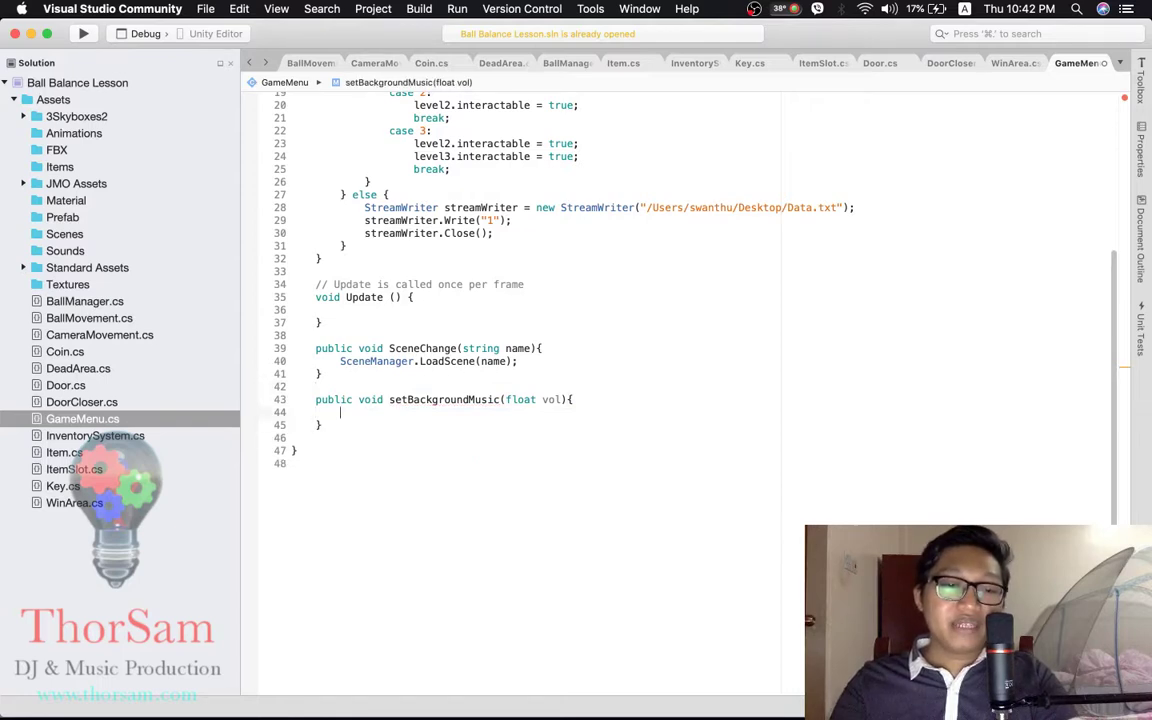
{"action": "type", "text": "mixer.setf"}
{"action": "key", "text": "Return"}
{"action": "type", "text": "("}
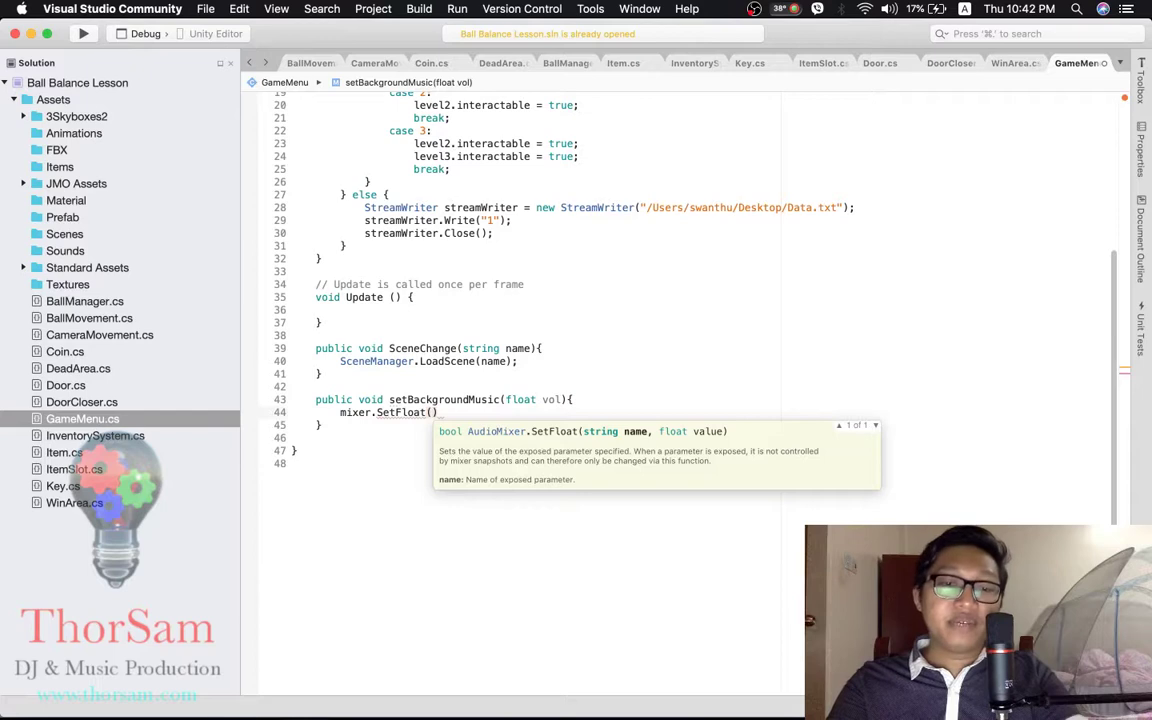
{"action": "type", "text": "\"b"}
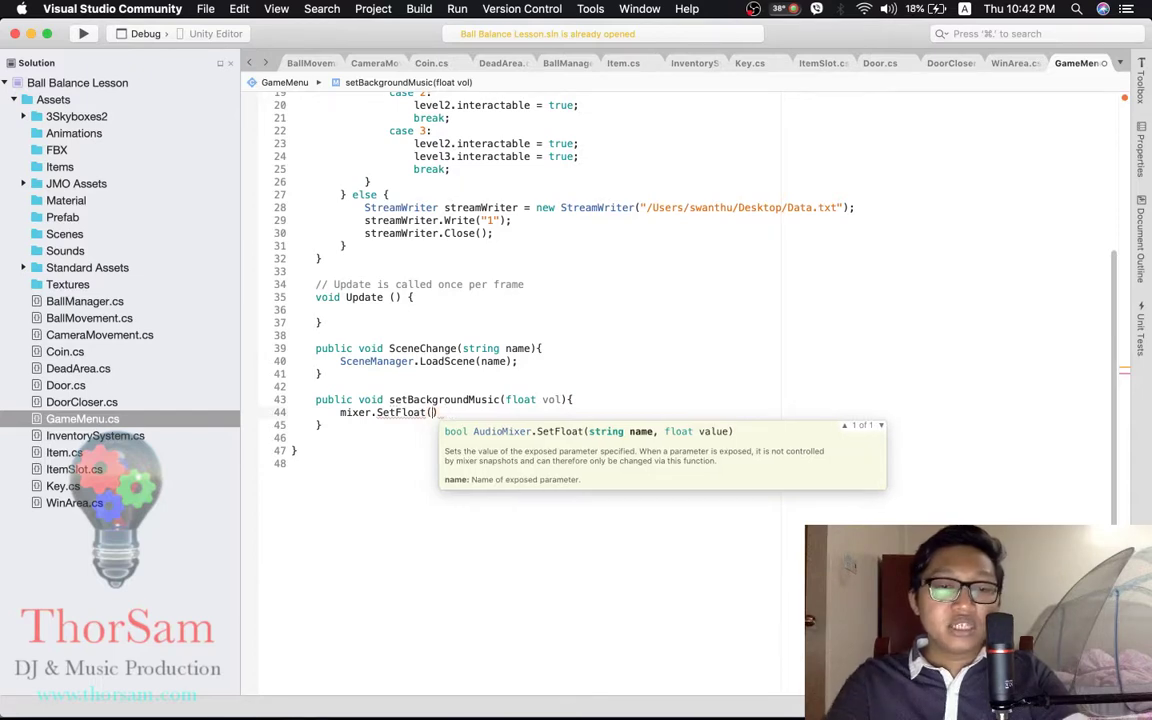
{"action": "type", "text": "ackground"}
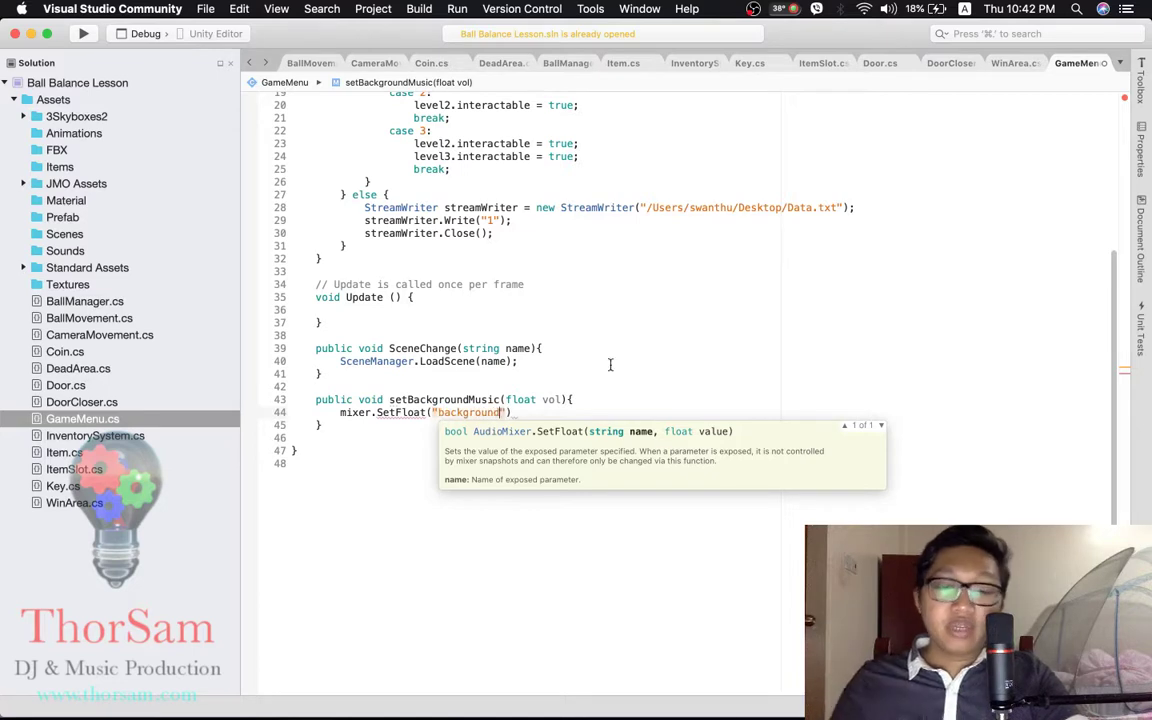
{"action": "left_click", "coordinate": [705, 627]}
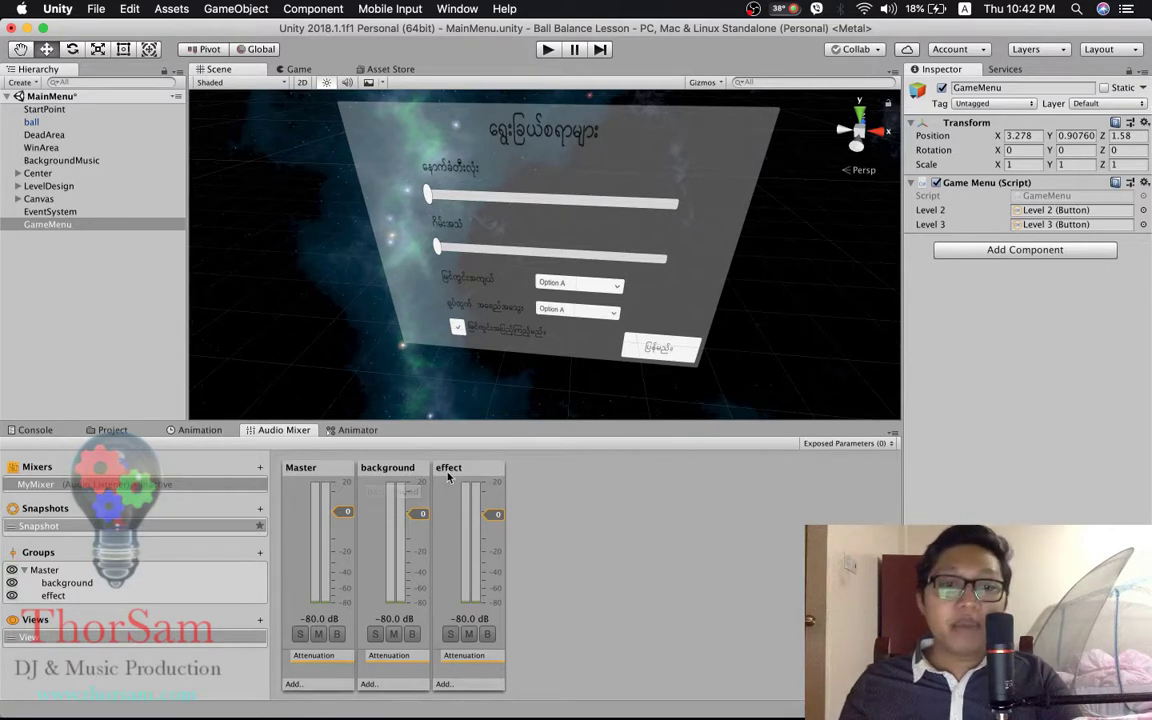
{"action": "mouse_move", "coordinate": [560, 715]}
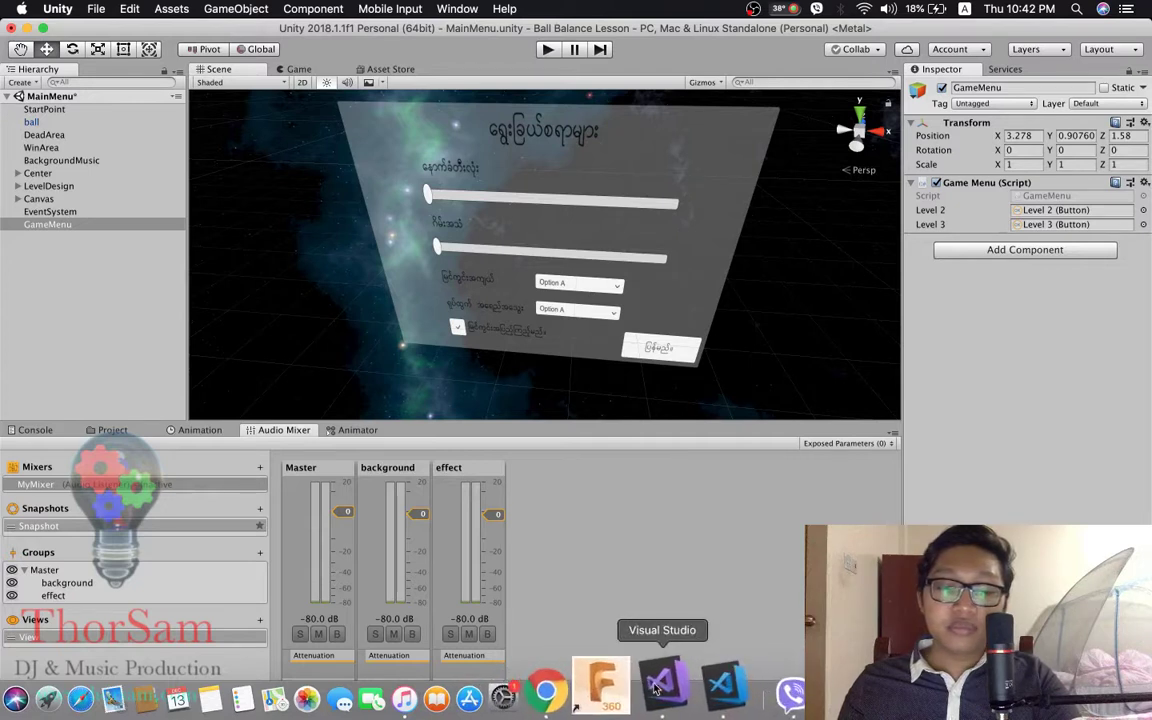
{"action": "left_click", "coordinate": [657, 688]}
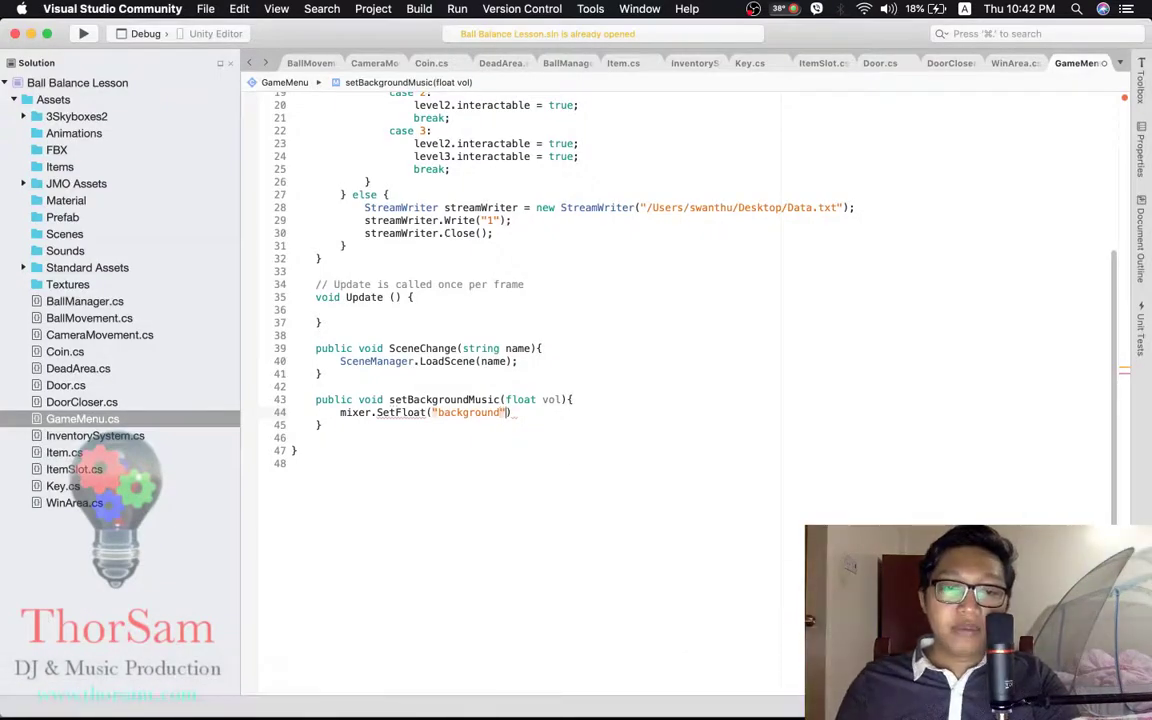
- Complete the SetFloat call with ', vol);' and begin a public void setEffect declaration below
{"action": "type", "text": ", "}
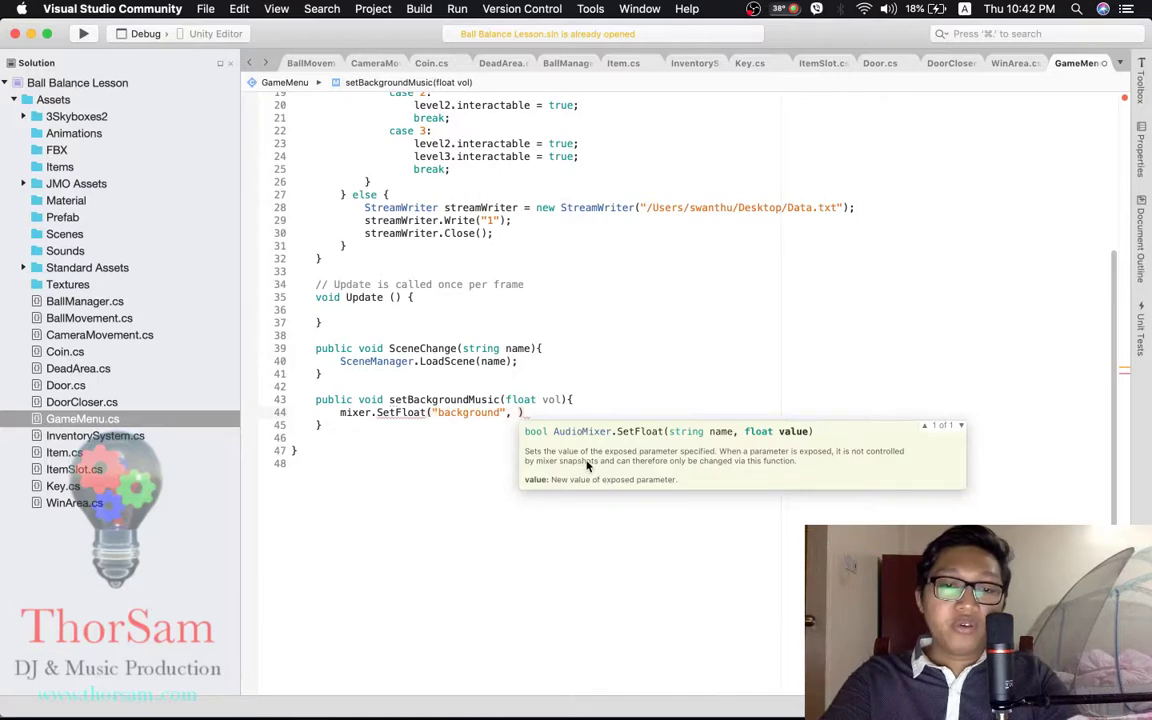
{"action": "type", "text": "vol);"}
{"action": "left_click", "coordinate": [322, 425]}
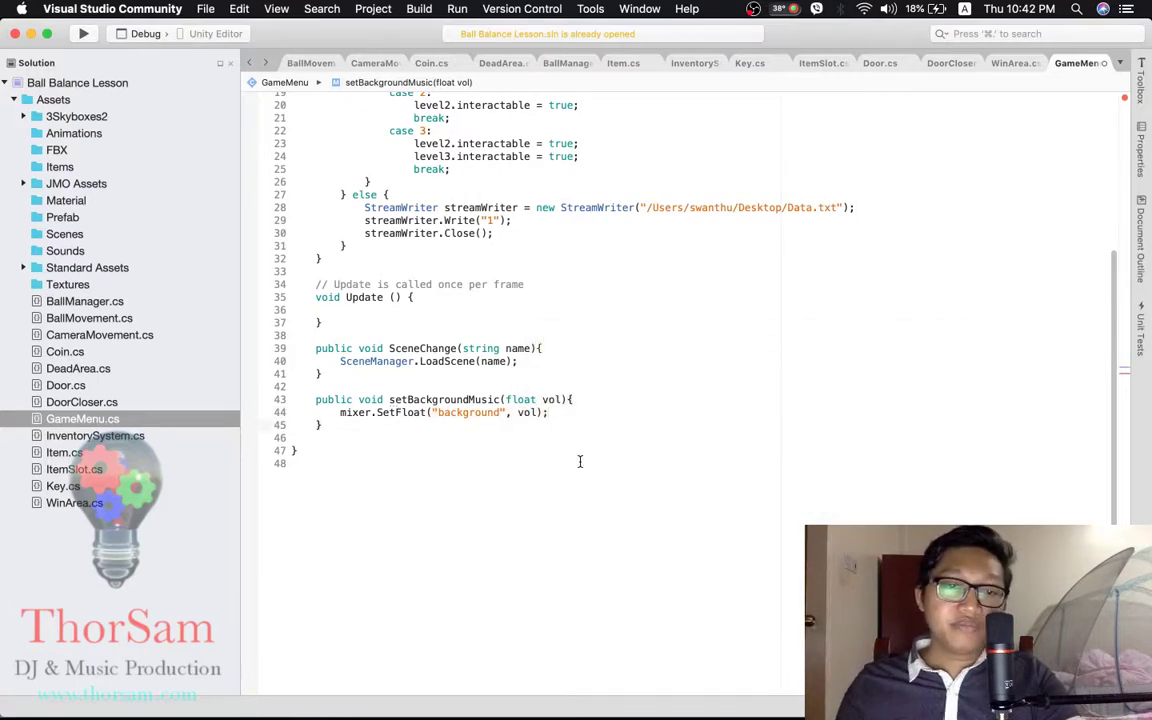
{"action": "key", "text": "Return"}
{"action": "key", "text": "Return"}
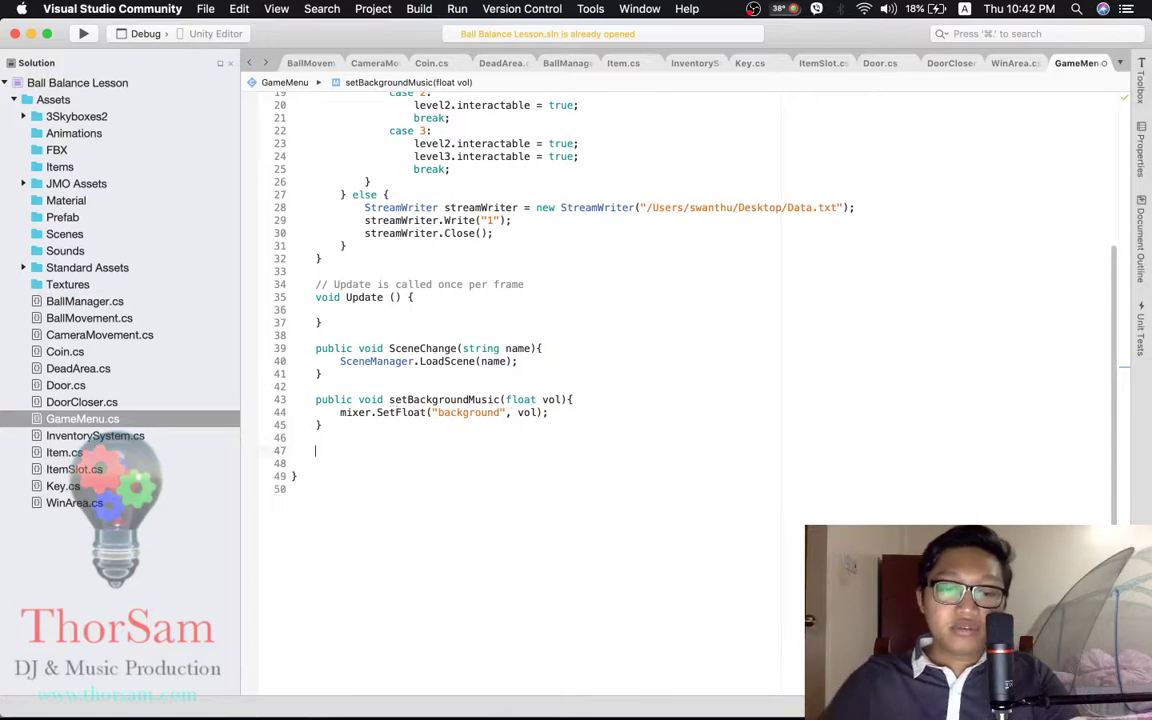
{"action": "type", "text": "pub"}
{"action": "key", "text": "Return"}
{"action": "type", "text": "public void "}
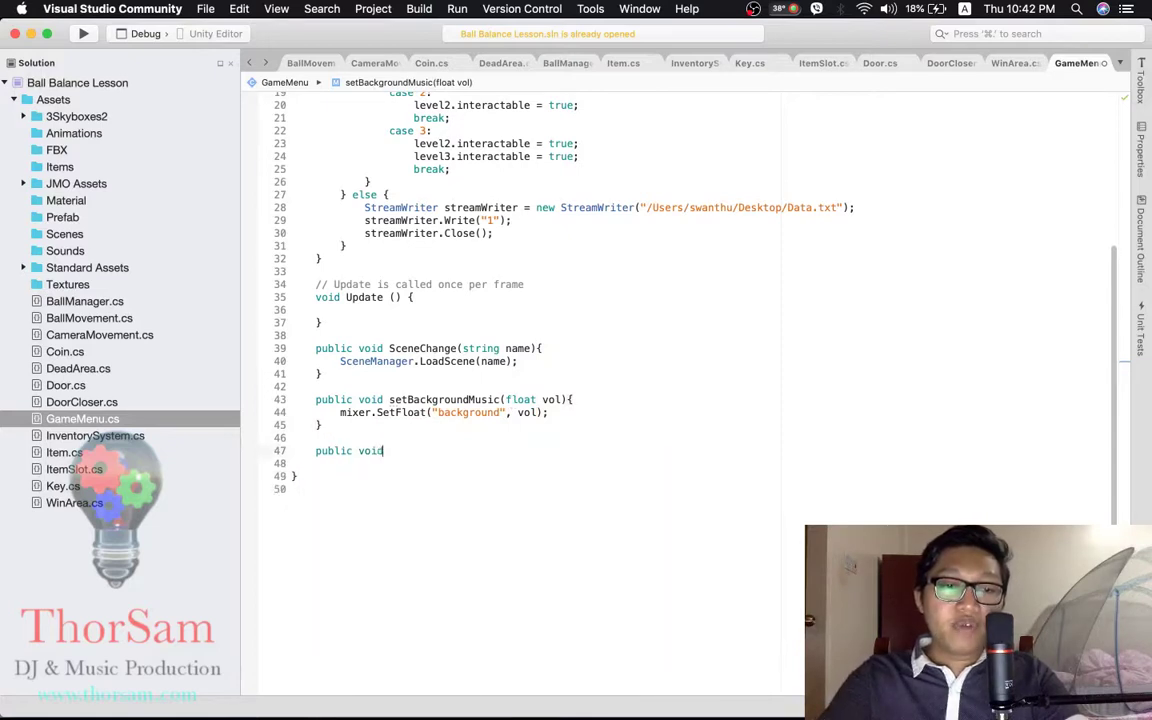
{"action": "type", "text": "setEffect"}
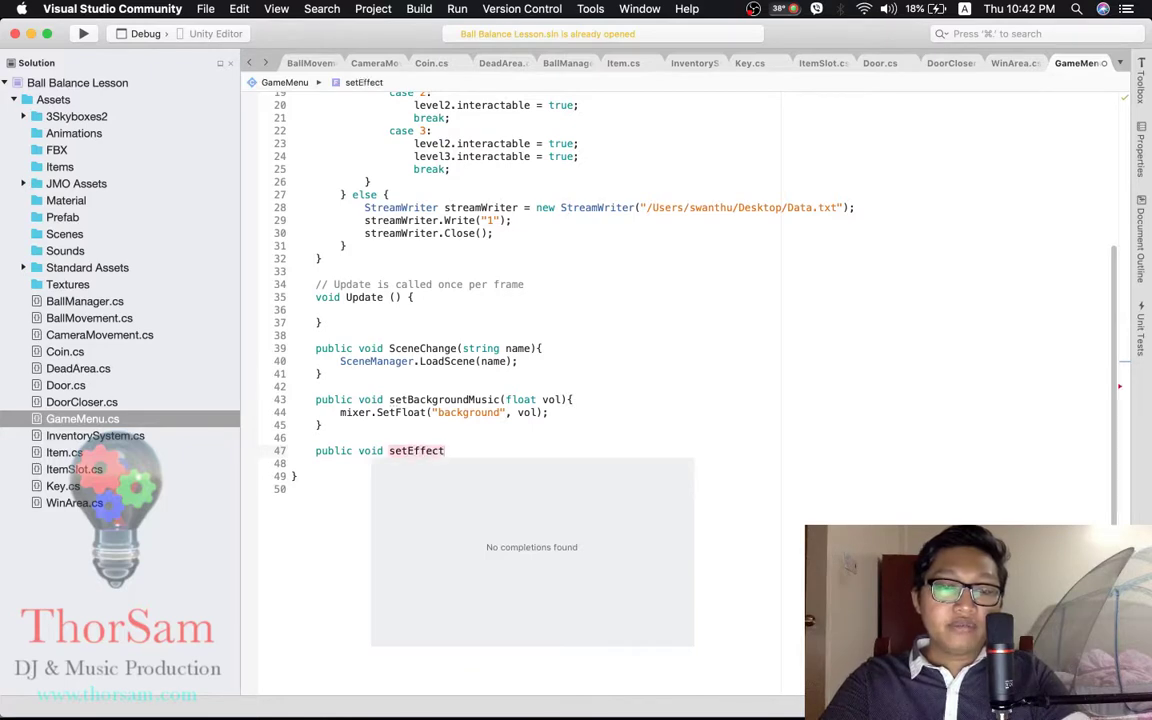
- Rename the method to setBackgroundVolume and finish the setEffectVolume(float vol) signature
{"action": "left_click", "coordinate": [489, 400]}
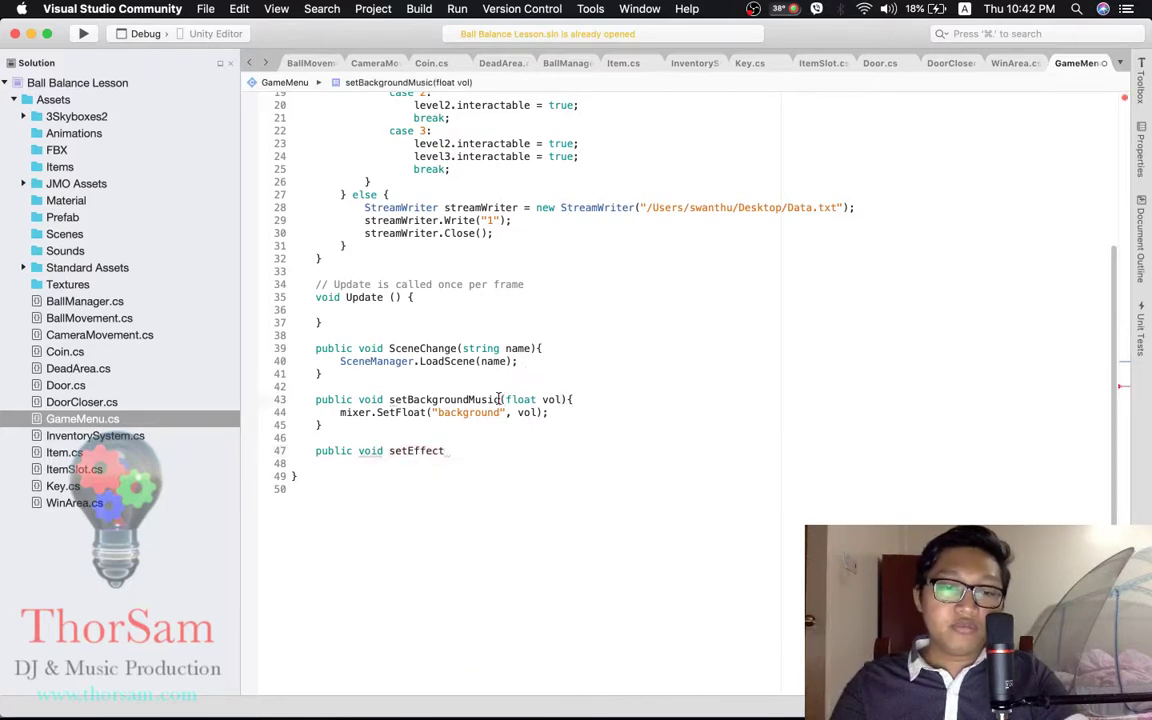
{"action": "key", "text": "BackSpace"}
{"action": "key", "text": "BackSpace"}
{"action": "key", "text": "BackSpace"}
{"action": "type", "text": "Vo"}
{"action": "type", "text": "lume"}
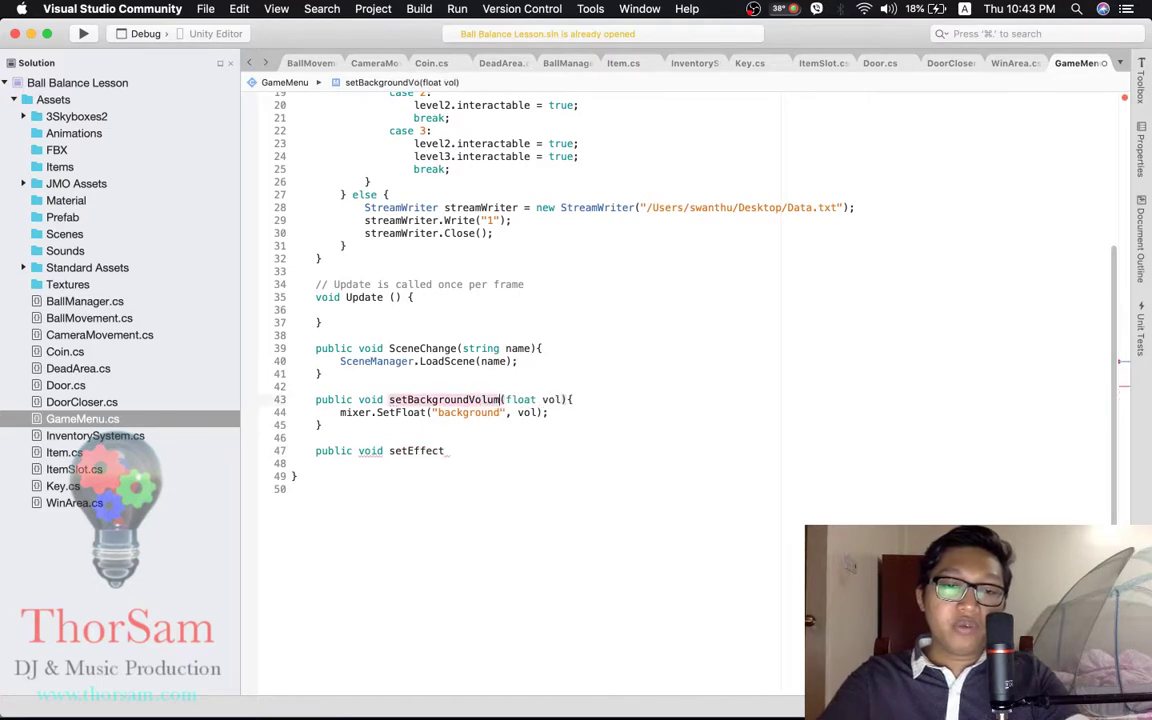
{"action": "left_click", "coordinate": [458, 451]}
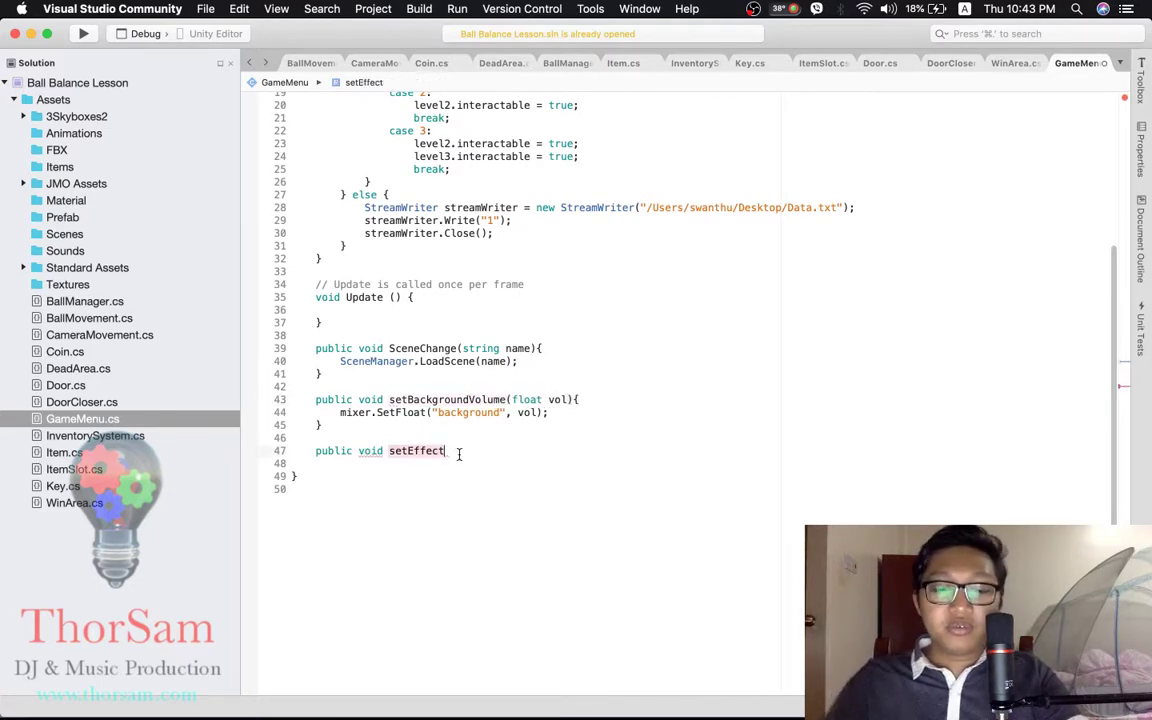
- Complete setEffectVolume(float vol) with mixer.SetFloat("effect", vol); and save GameMenu.cs
{"action": "type", "text": "Volume(float vol){"}
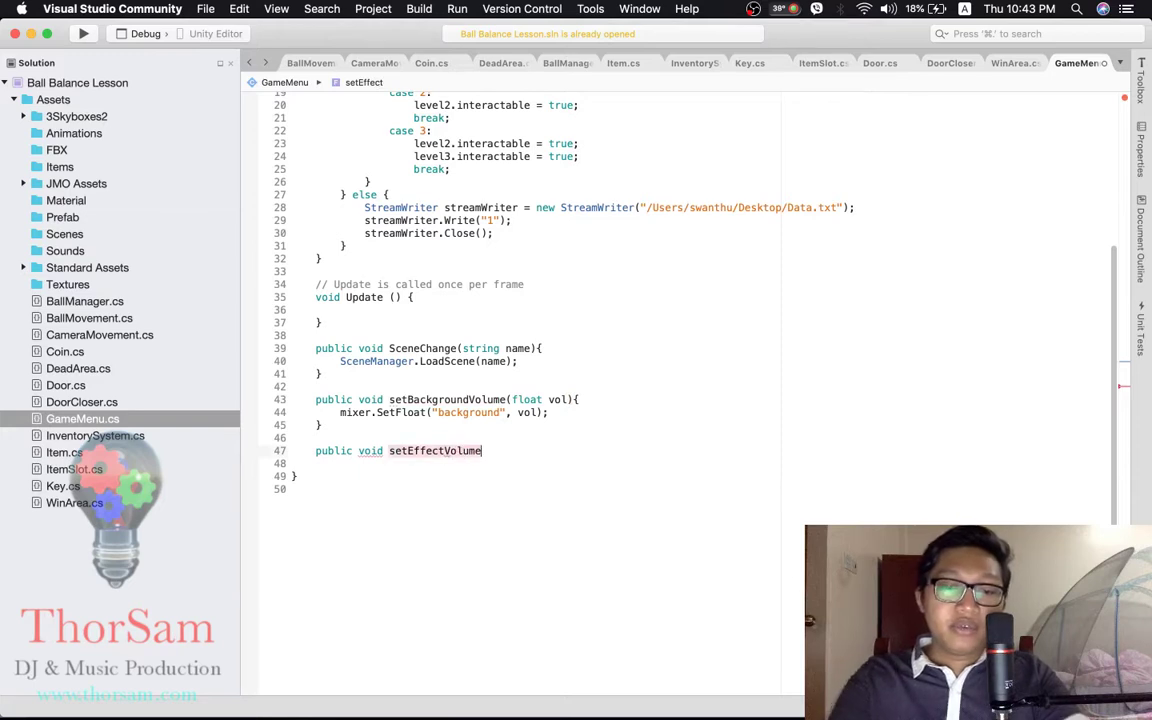
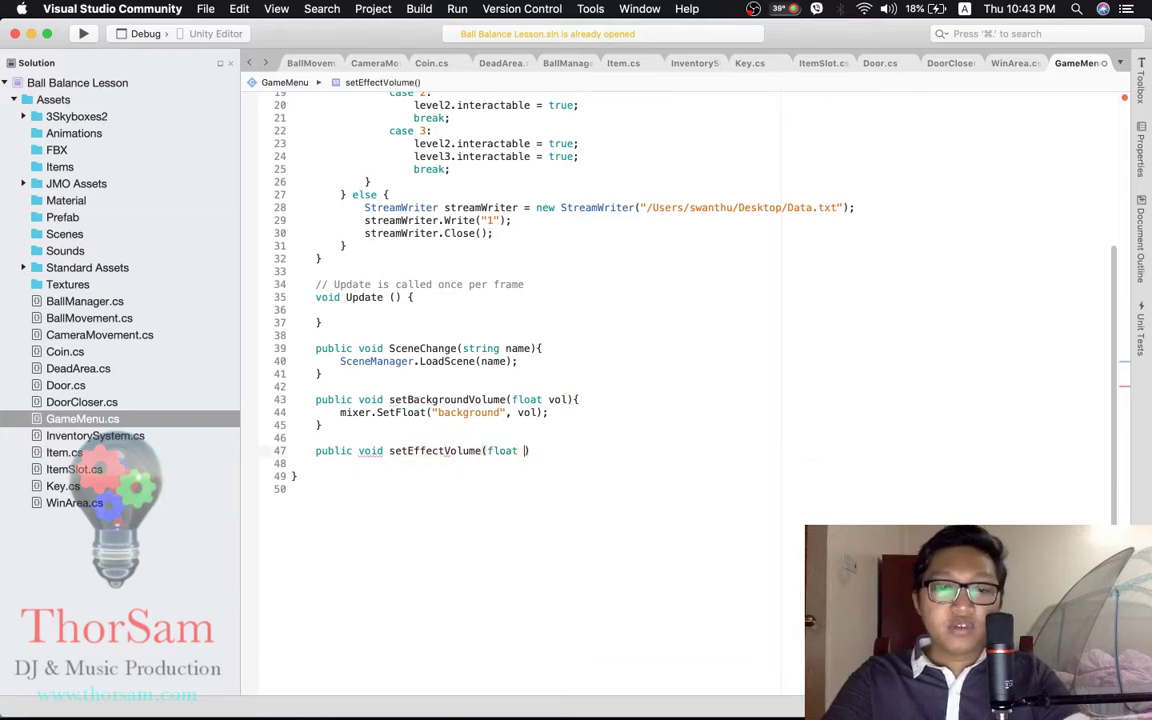
- Rename the method to setBackgroundVolume and finish the setEffectVolume(float vol) signature
- Complete setEffectVolume(float vol) with mixer.SetFloat("effect", vol); and save GameMenu.cs
{"action": "type", "text": "){"}
{"action": "key", "text": "Return"}
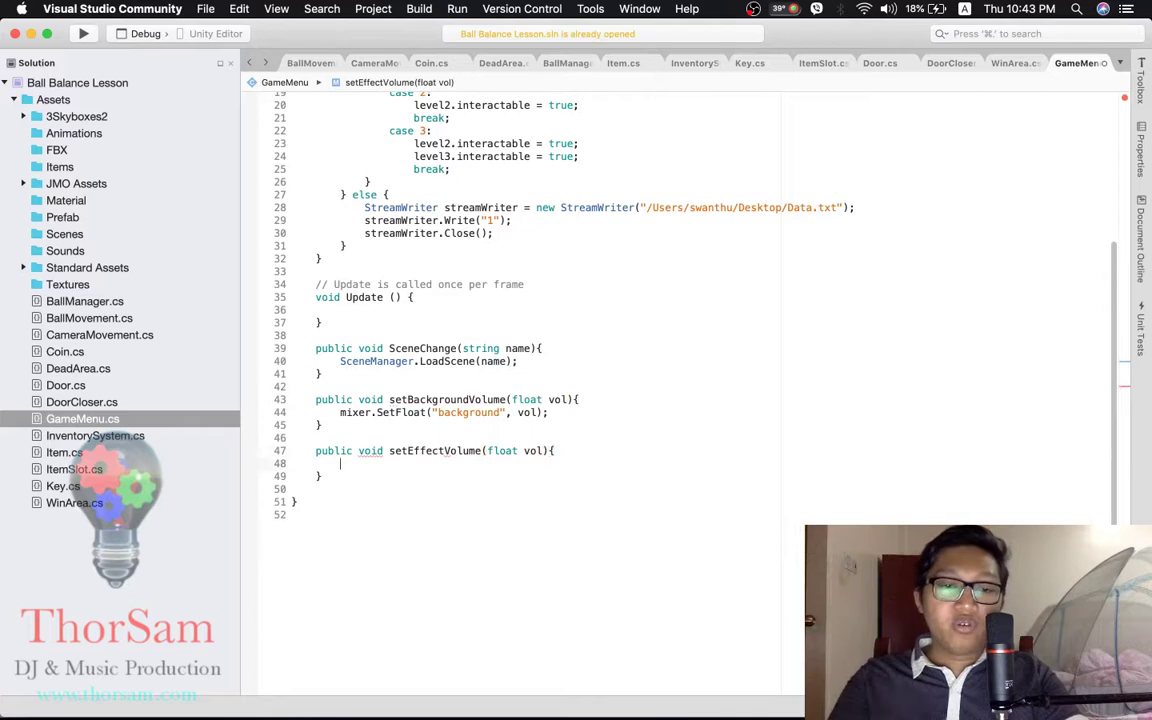
{"action": "type", "text": "mixer.er"}
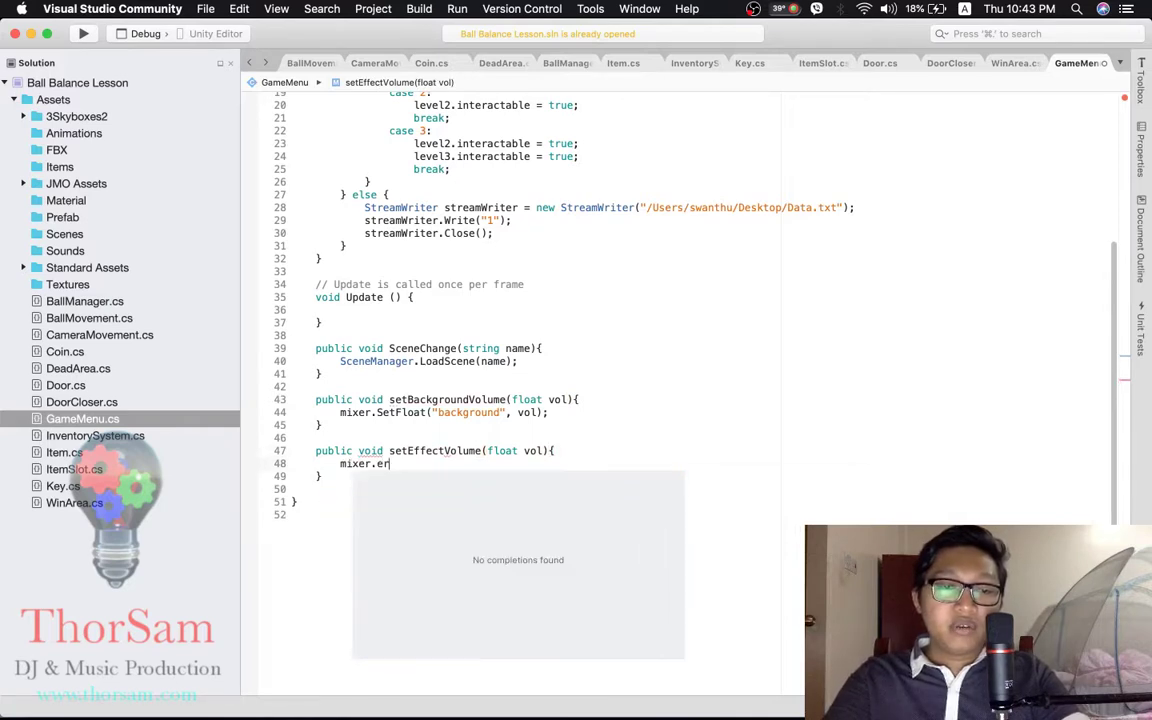
{"action": "key", "text": "BackSpace"}
{"action": "key", "text": "BackSpace"}
{"action": "type", "text": "set"}
{"action": "key", "text": "Return"}
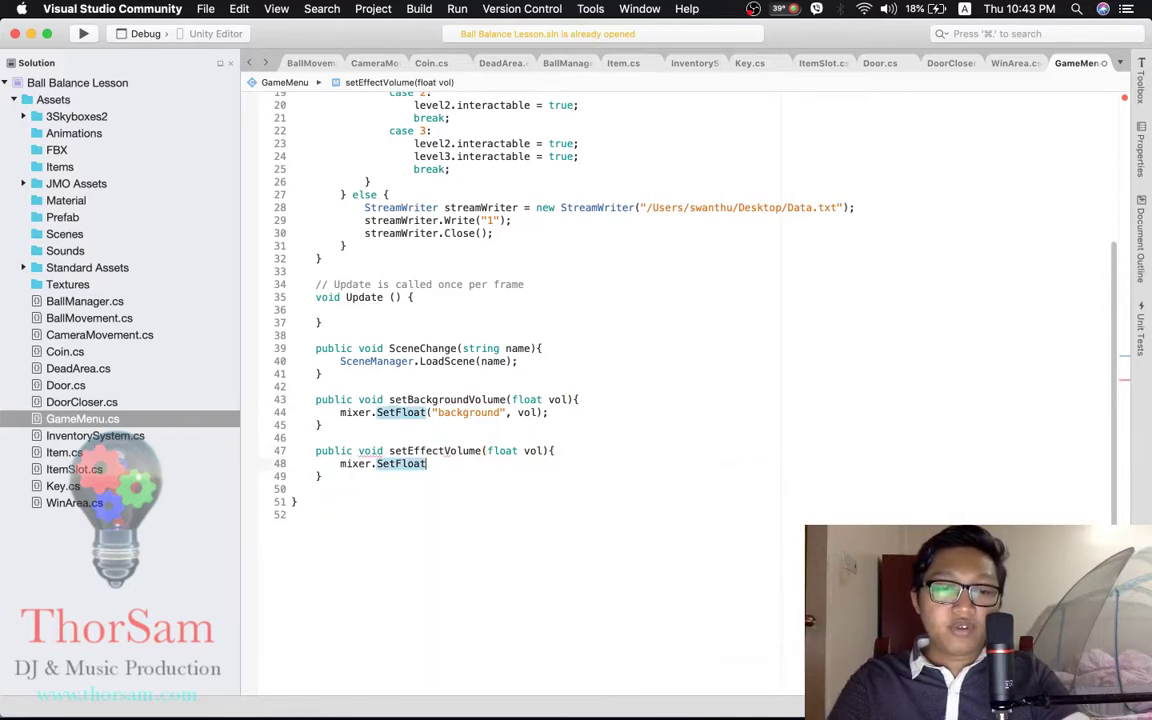
{"action": "type", "text": "(\""}
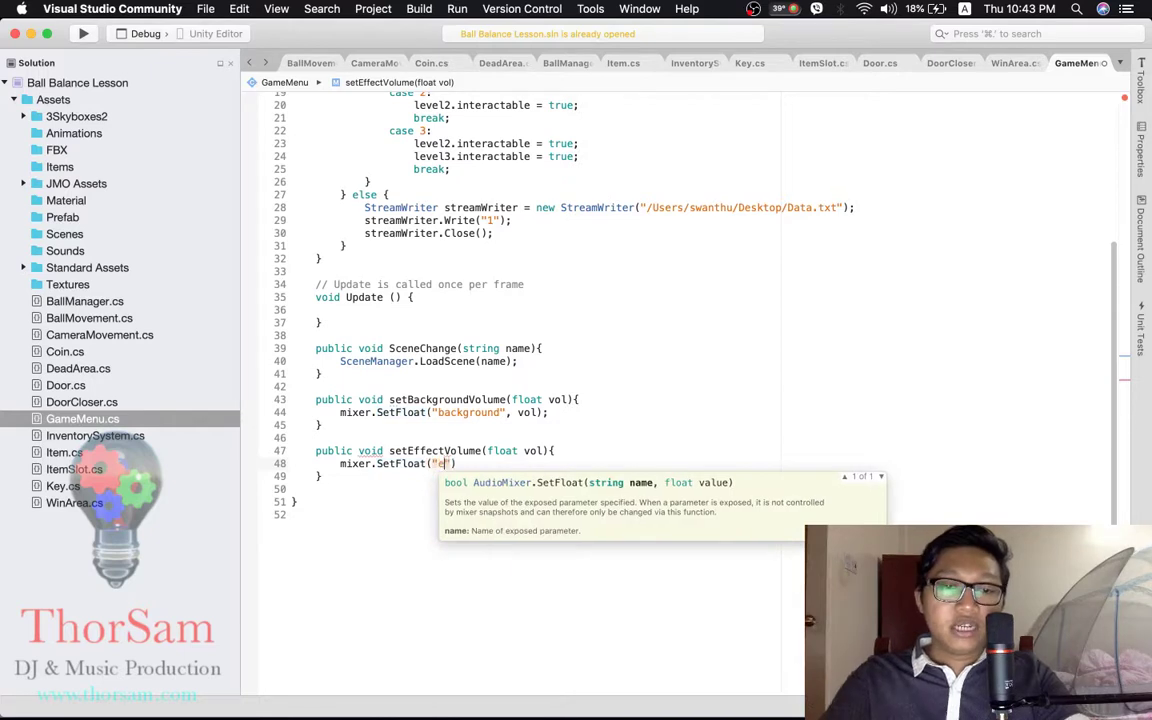
{"action": "type", "text": "effect\", "}
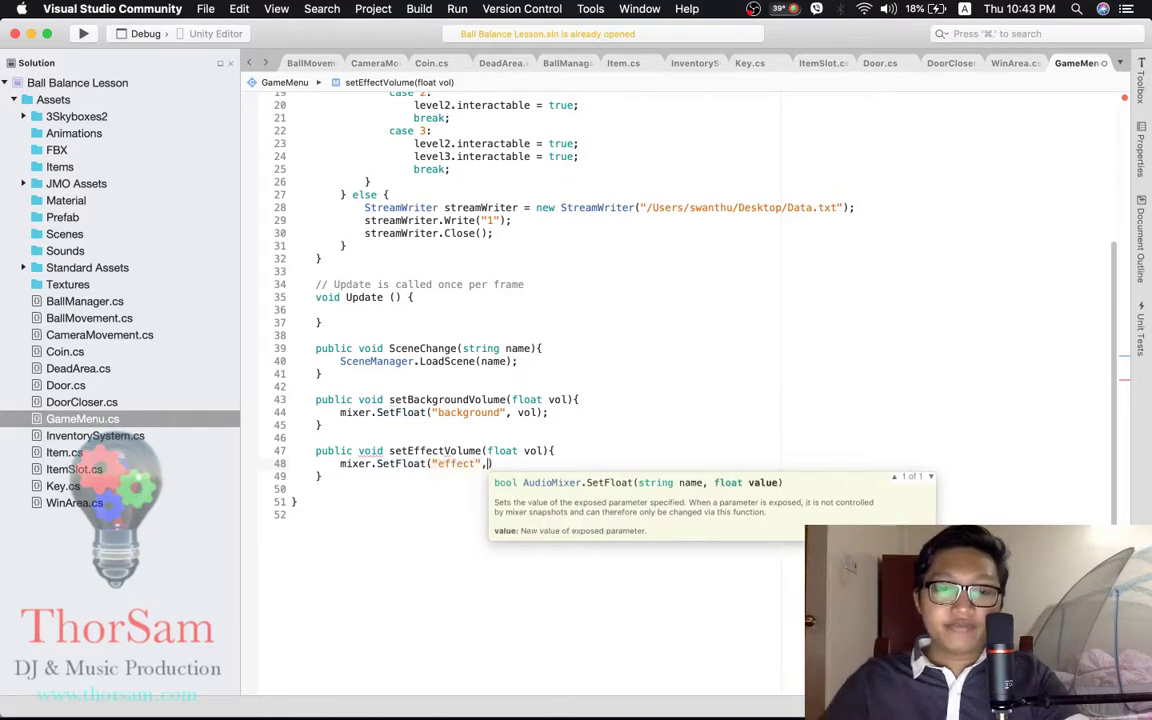
{"action": "type", "text": "vol);"}
{"action": "key", "text": "super+s"}
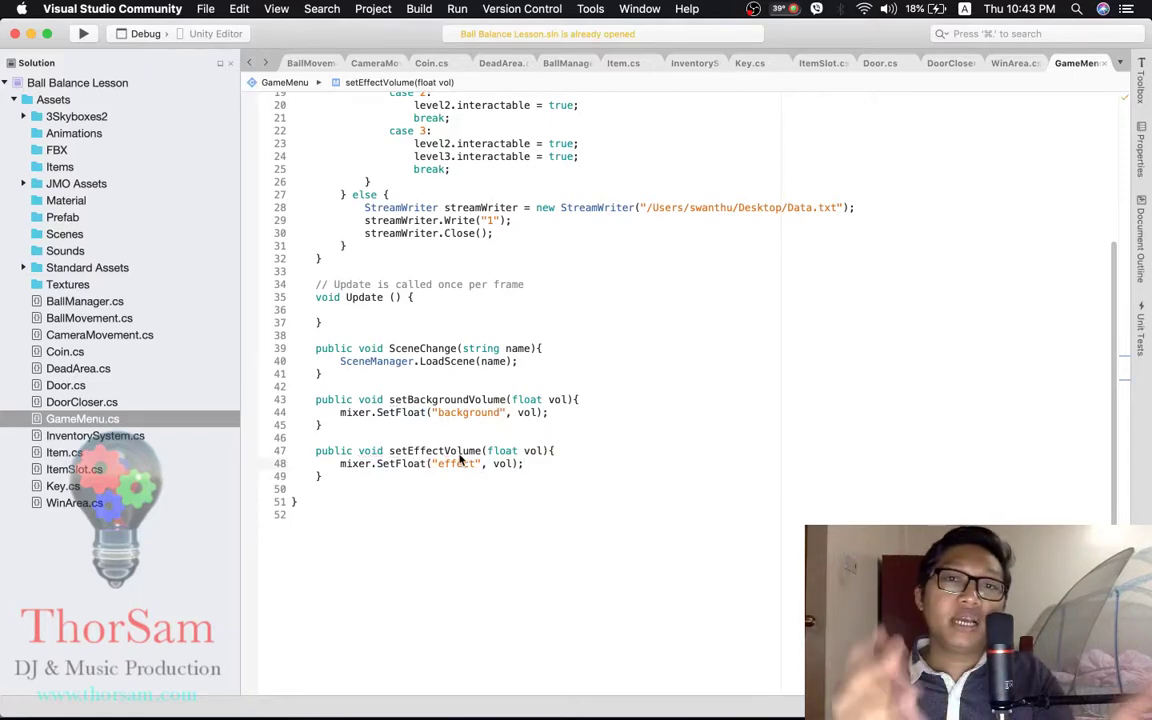
{"action": "mouse_move", "coordinate": [565, 715]}
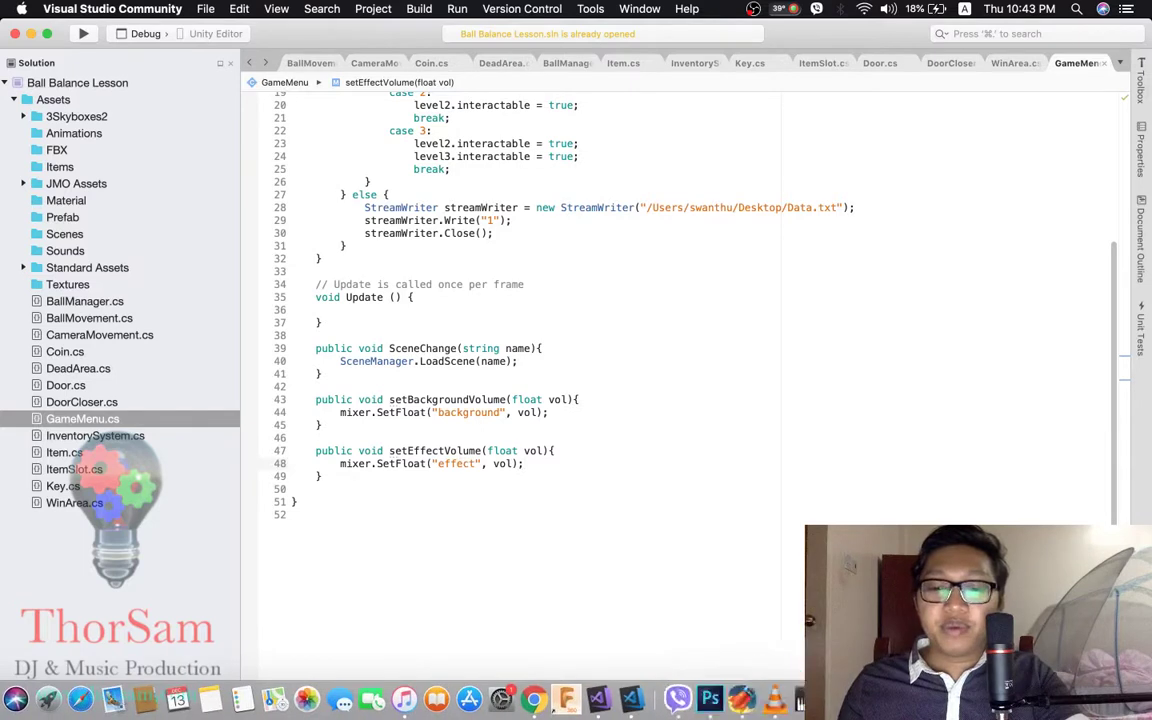
{"action": "left_click", "coordinate": [631, 699]}
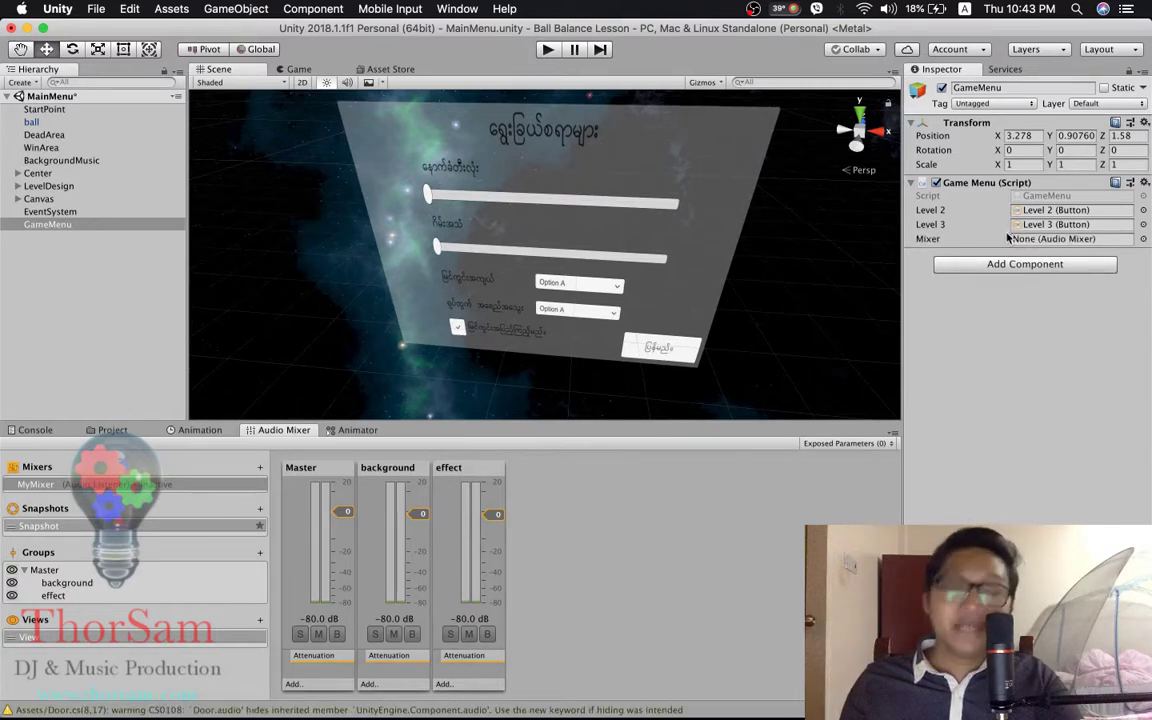
- Drag the MyMixer asset from the Project's Assets onto the Game Menu component's Mixer field
{"action": "left_click", "coordinate": [112, 433]}
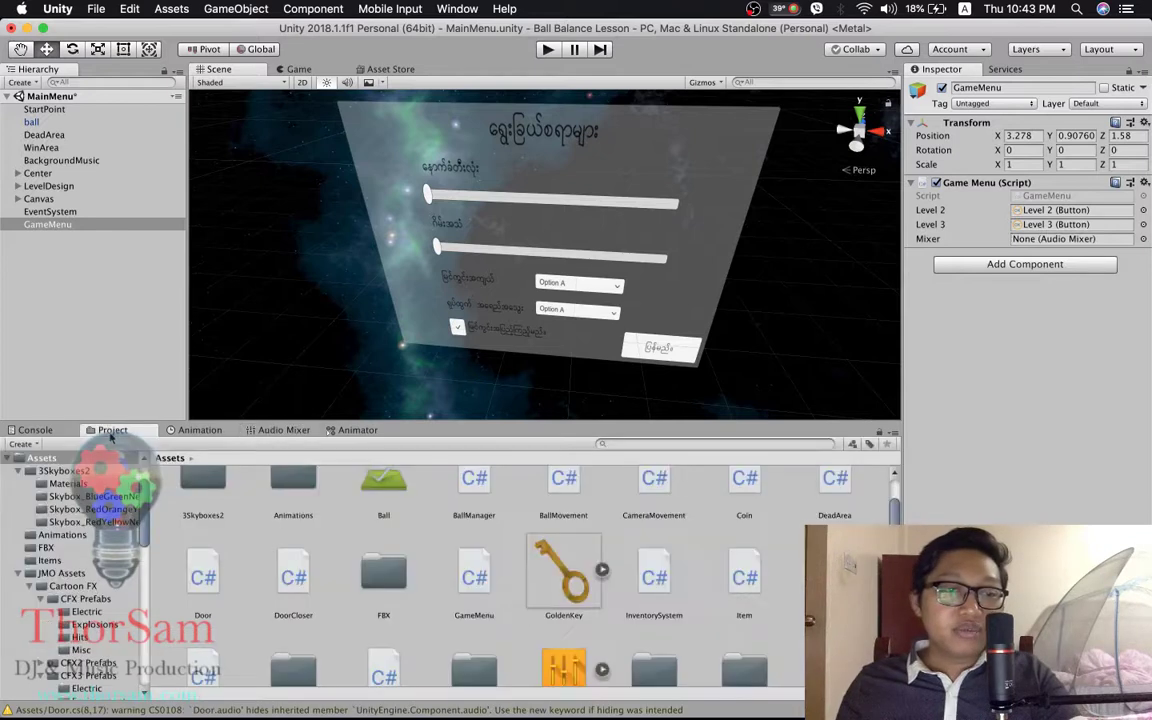
{"action": "scroll", "coordinate": [520, 570], "scroll_direction": "down", "scroll_amount": 3}
{"action": "scroll", "coordinate": [520, 570], "scroll_direction": "up", "scroll_amount": 4}
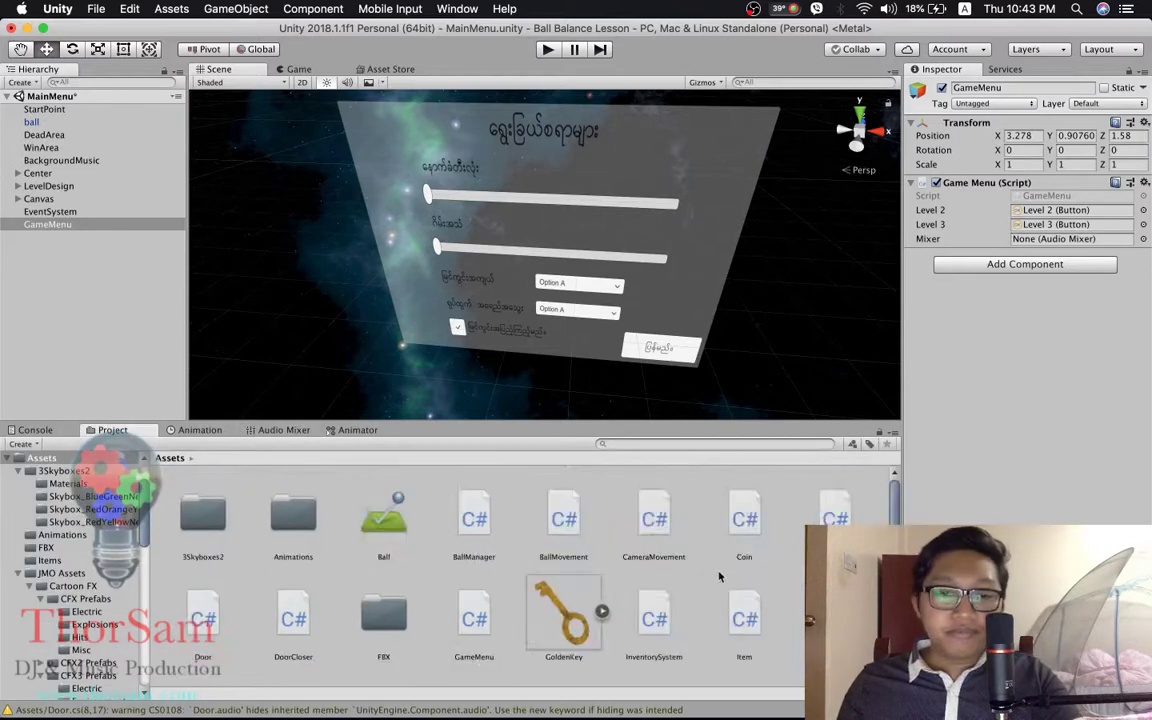
{"action": "scroll", "coordinate": [600, 560], "scroll_direction": "down", "scroll_amount": 3}
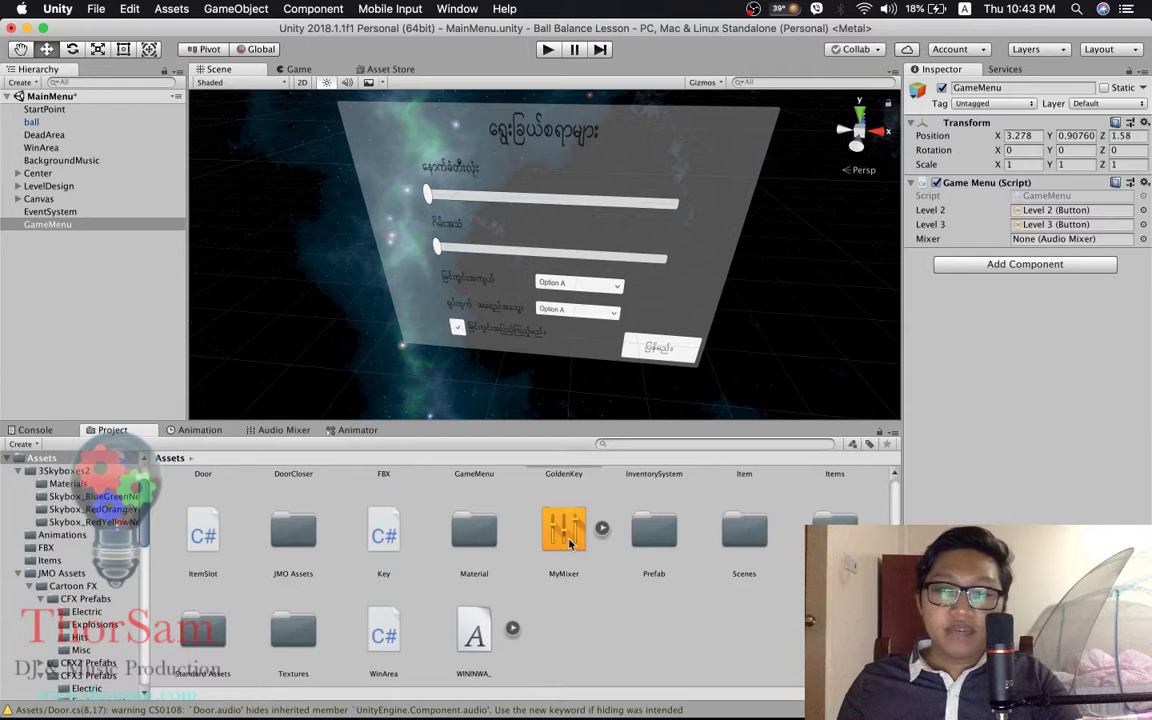
{"action": "left_click_drag", "start_coordinate": [565, 535], "coordinate": [1059, 241]}
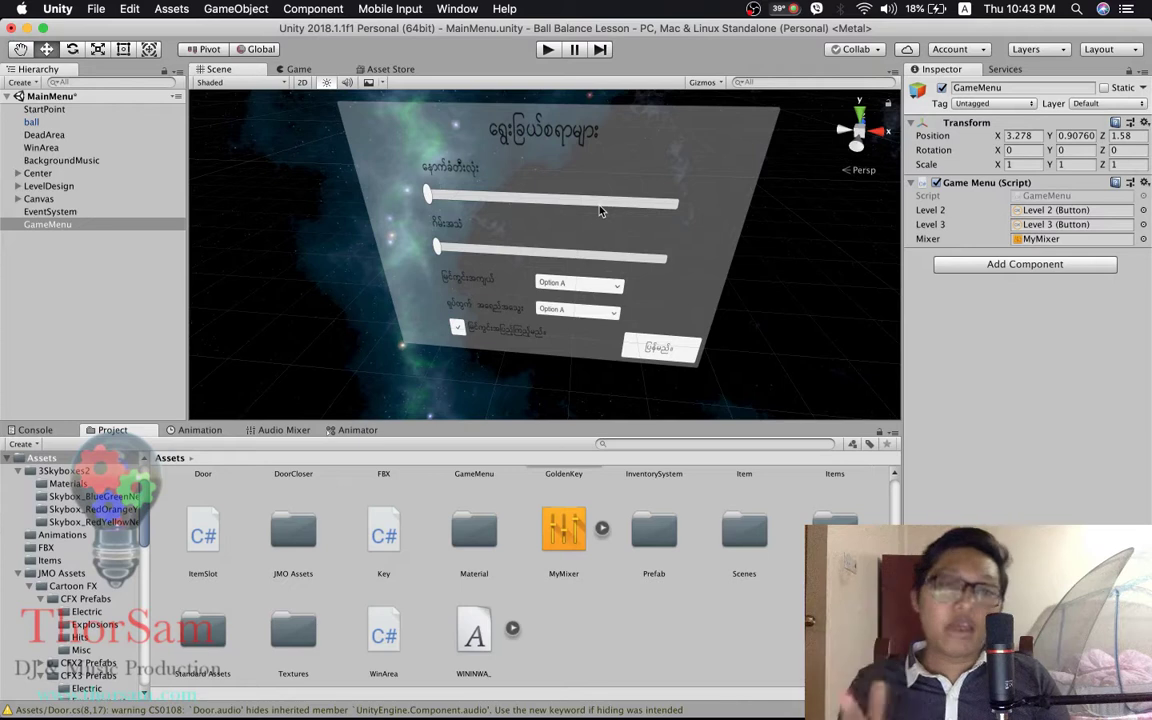
{"action": "left_click", "coordinate": [600, 211]}
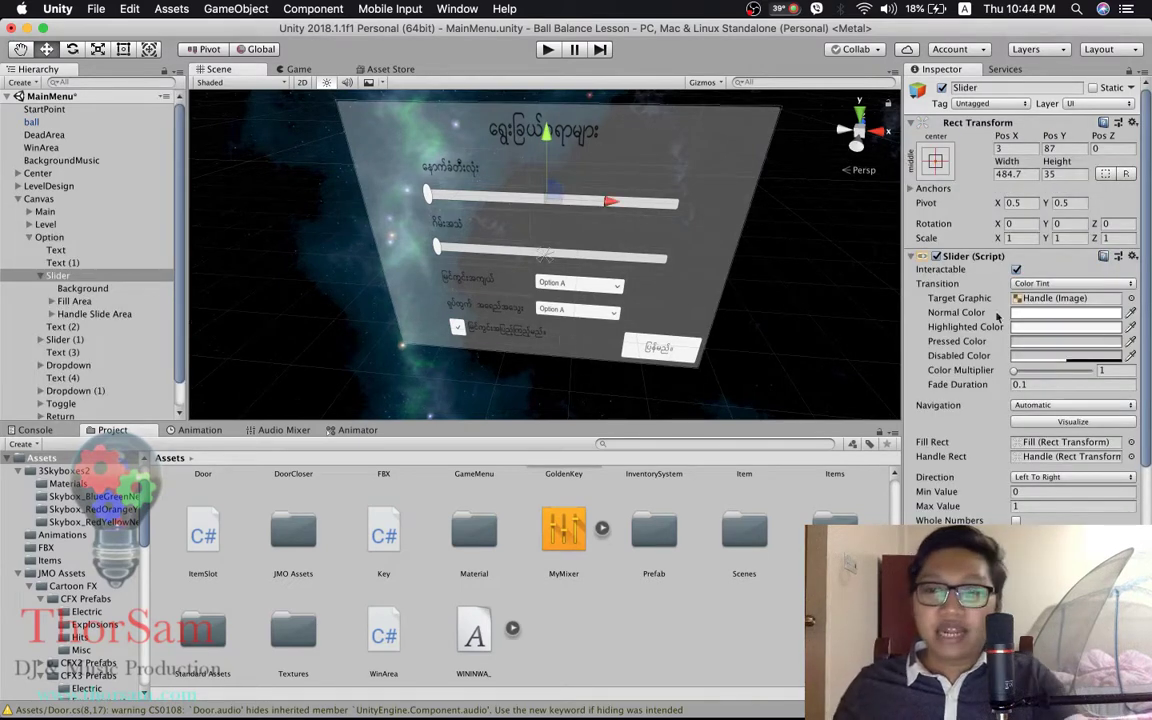
- Add an On Value Changed entry to the first slider with GameMenu as its target object
{"action": "scroll", "coordinate": [1147, 204], "scroll_direction": "down", "scroll_amount": 5}
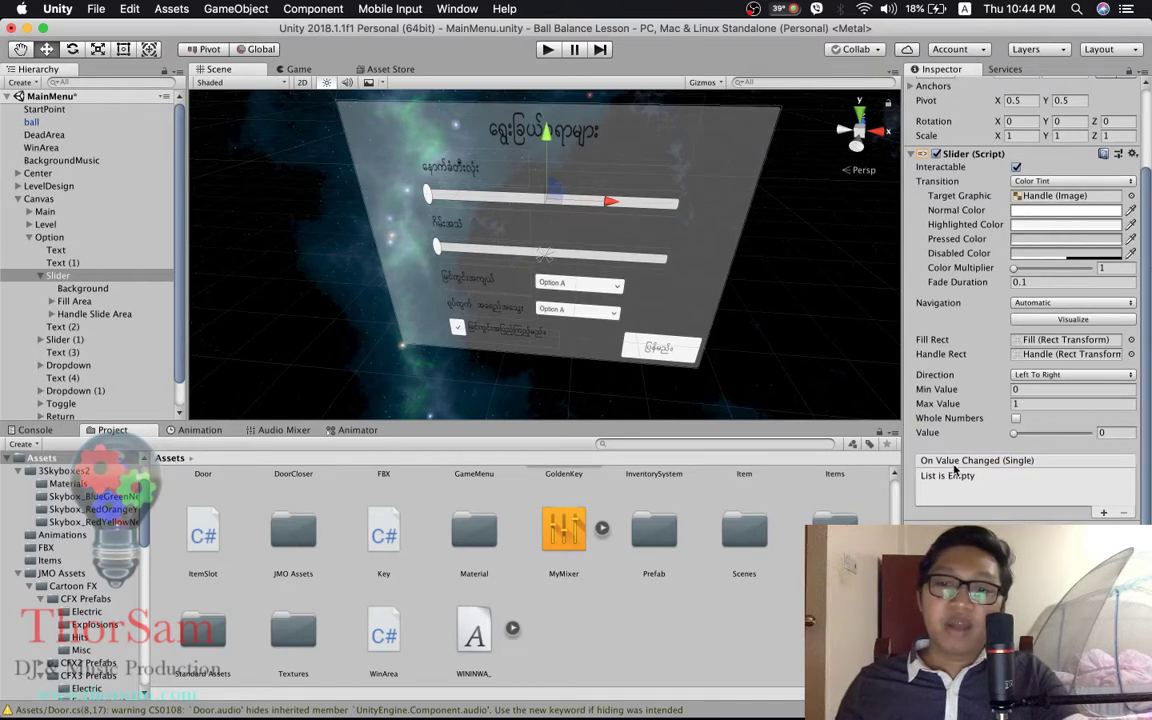
{"action": "left_click", "coordinate": [1104, 513]}
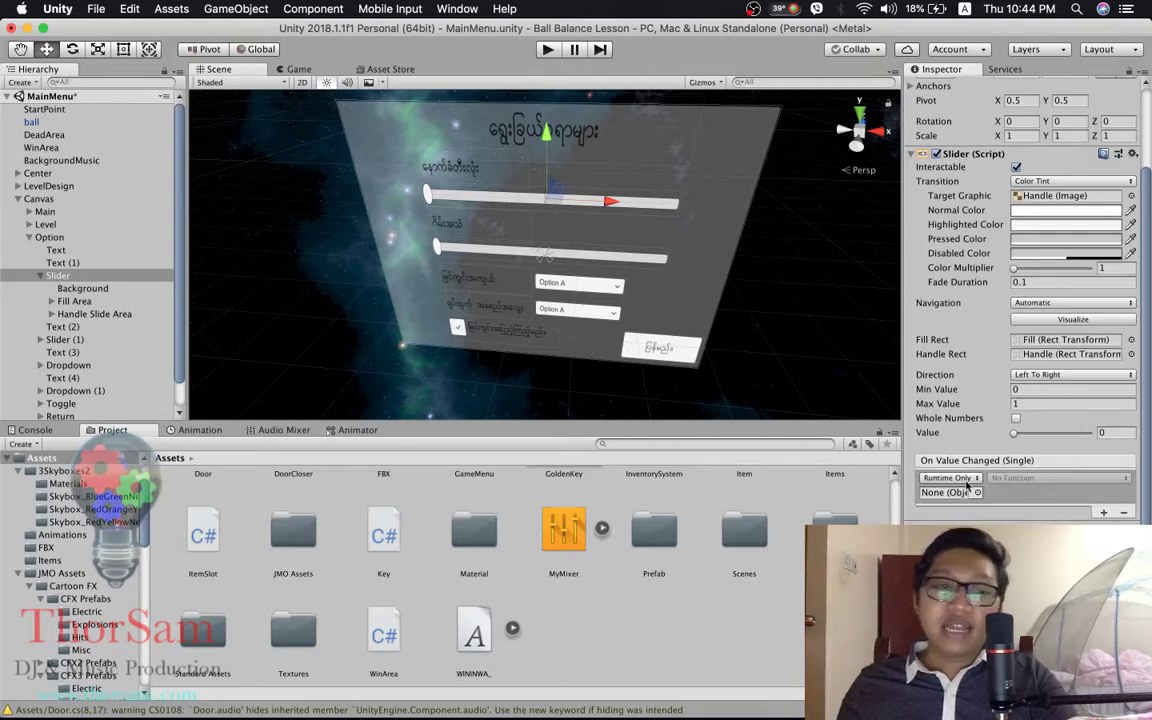
{"action": "left_click_drag", "start_coordinate": [176, 244], "coordinate": [183, 348]}
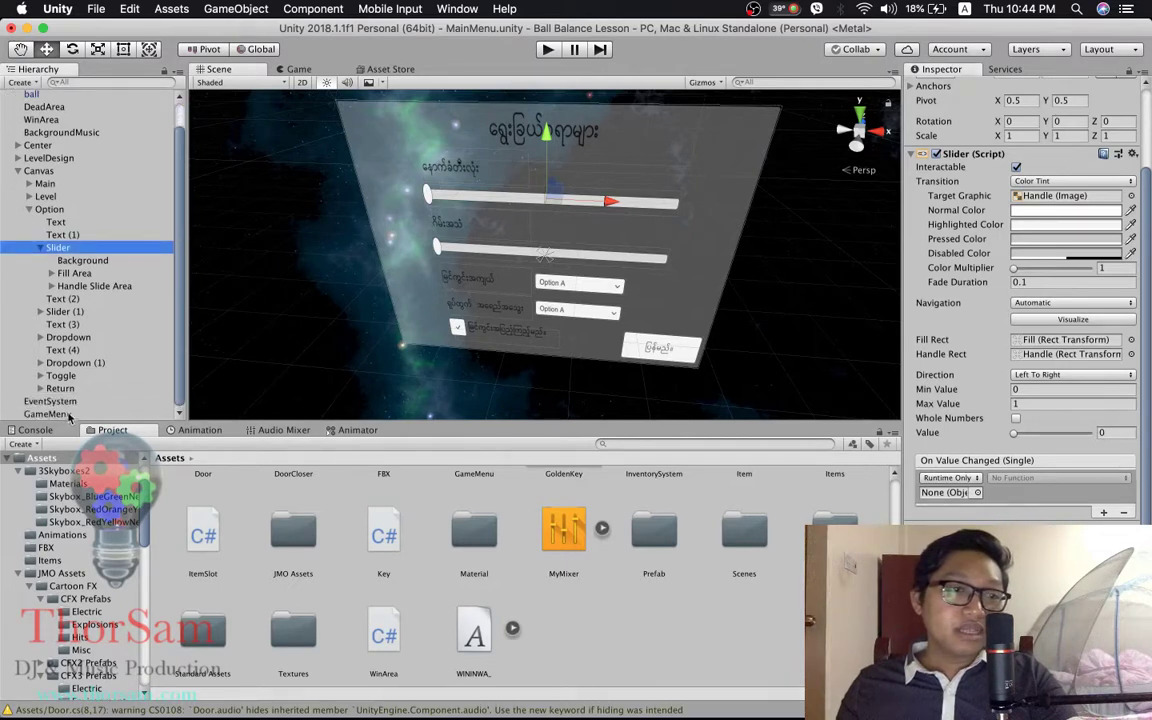
{"action": "left_click_drag", "start_coordinate": [68, 414], "coordinate": [948, 492]}
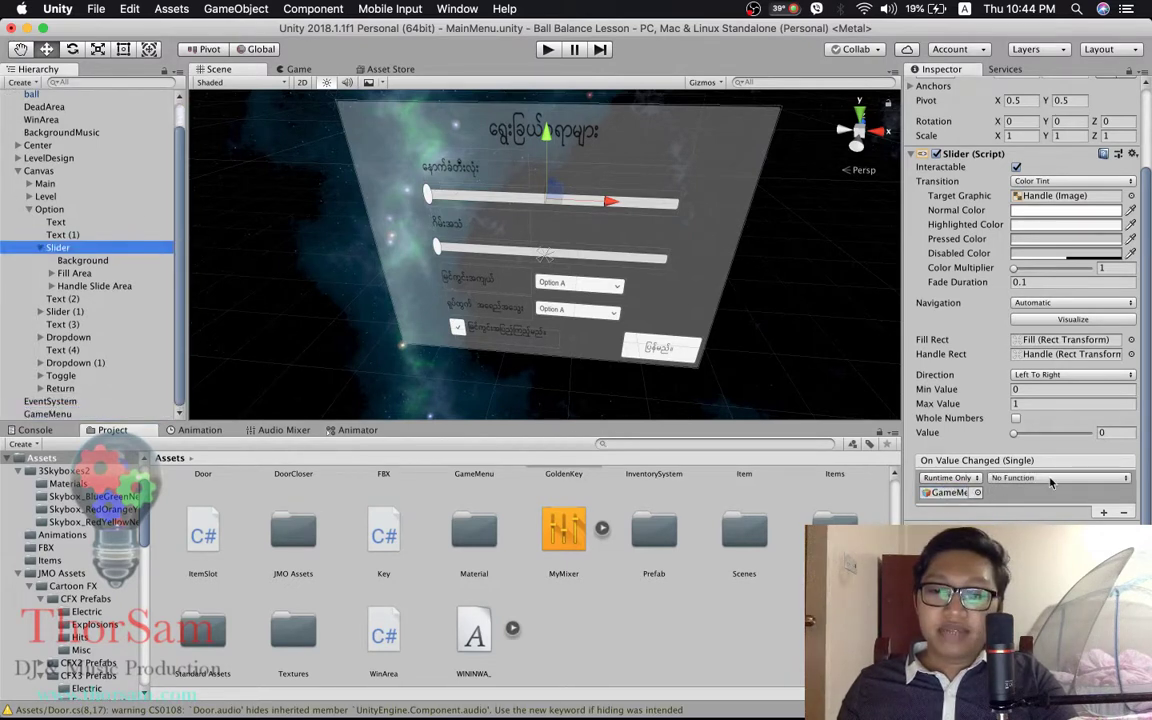
- Set the first slider's event function to GameMenu > setBackgroundVolume
{"action": "left_click", "coordinate": [1051, 481]}
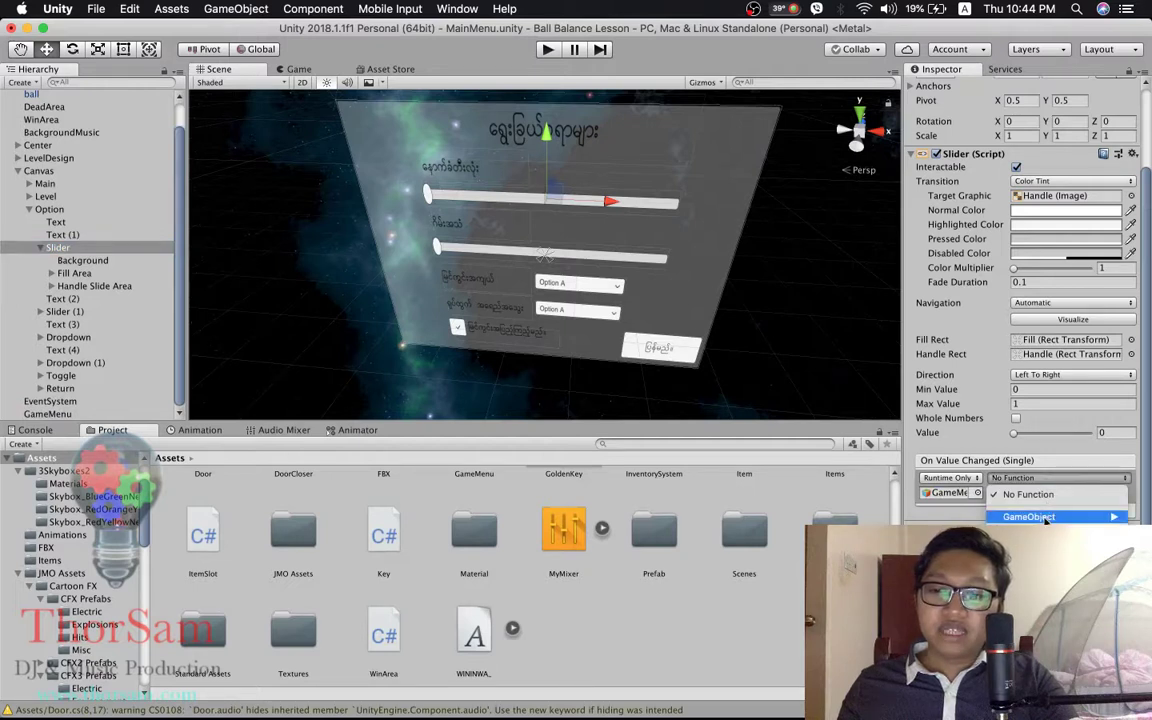
{"action": "mouse_move", "coordinate": [1040, 538]}
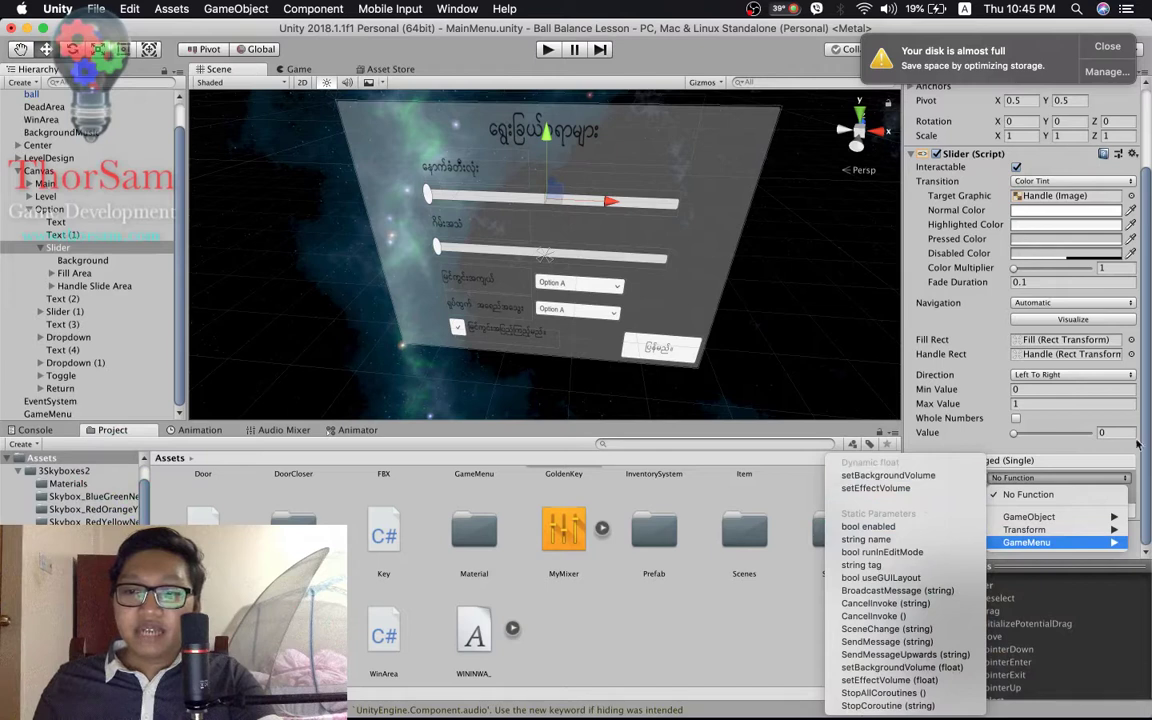
{"action": "left_click", "coordinate": [1047, 456]}
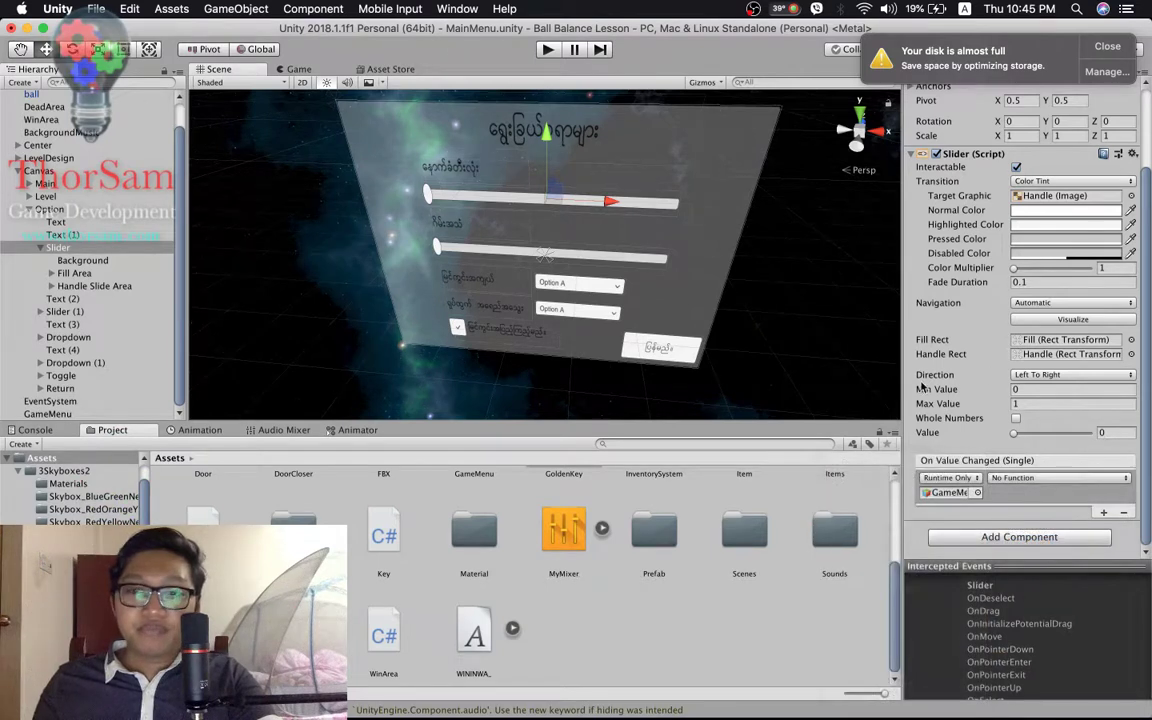
{"action": "left_click", "coordinate": [1117, 480]}
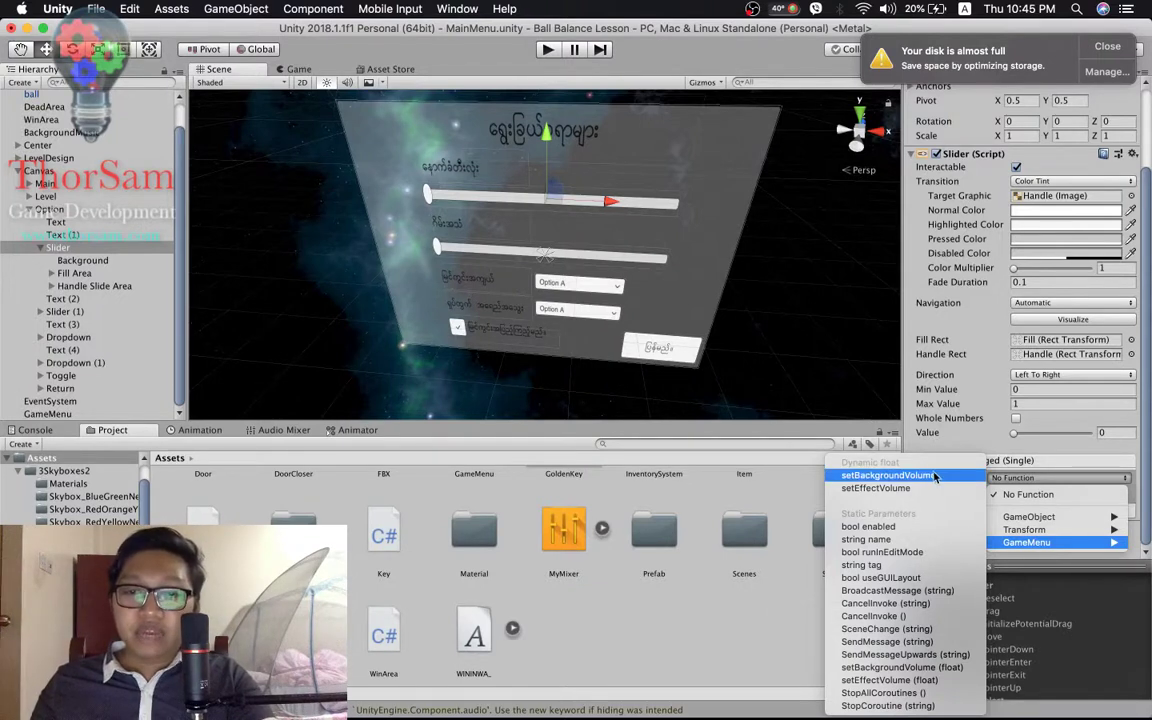
{"action": "left_click", "coordinate": [932, 477]}
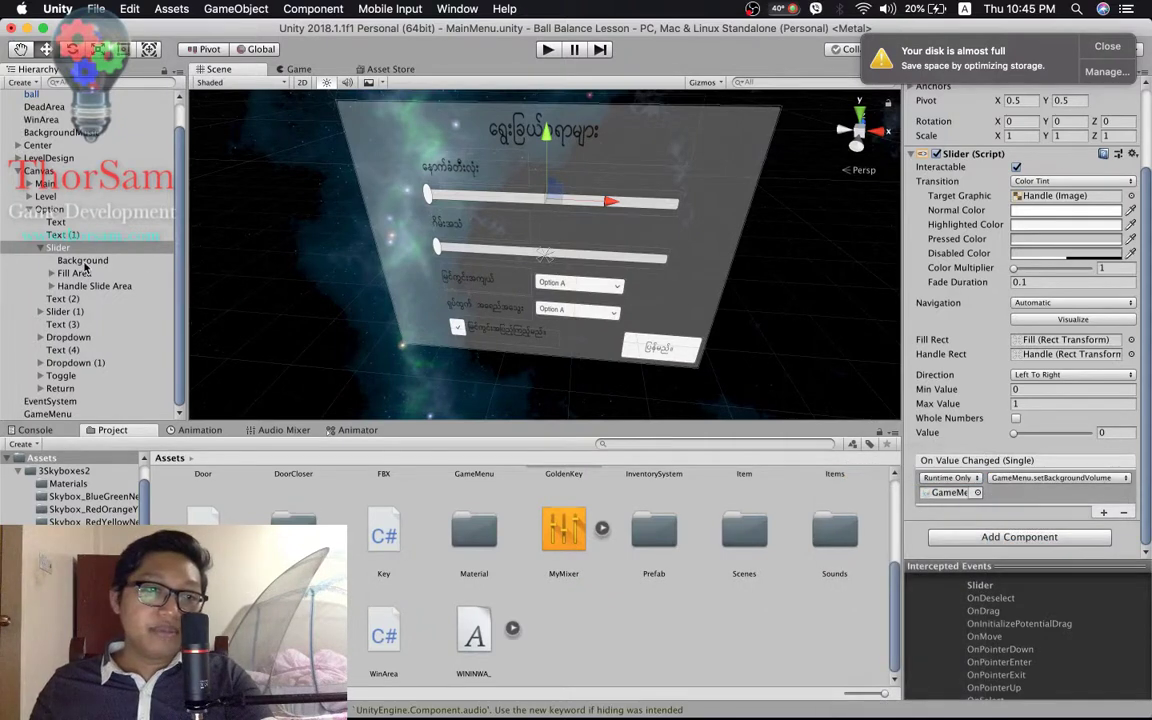
{"action": "left_click", "coordinate": [41, 250]}
{"action": "left_click", "coordinate": [58, 300]}
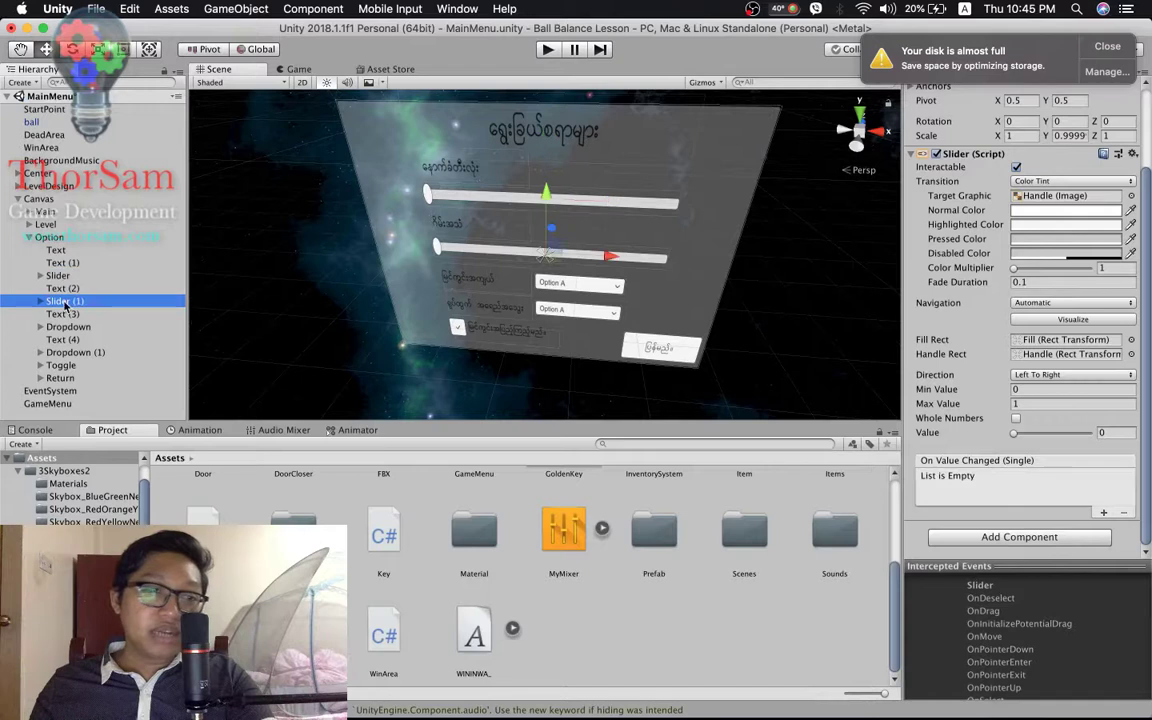
- Wire Slider (1)'s On Value Changed to GameMenu.setEffectVolume, then view the Audio Mixer groups
{"action": "left_click", "coordinate": [1104, 514]}
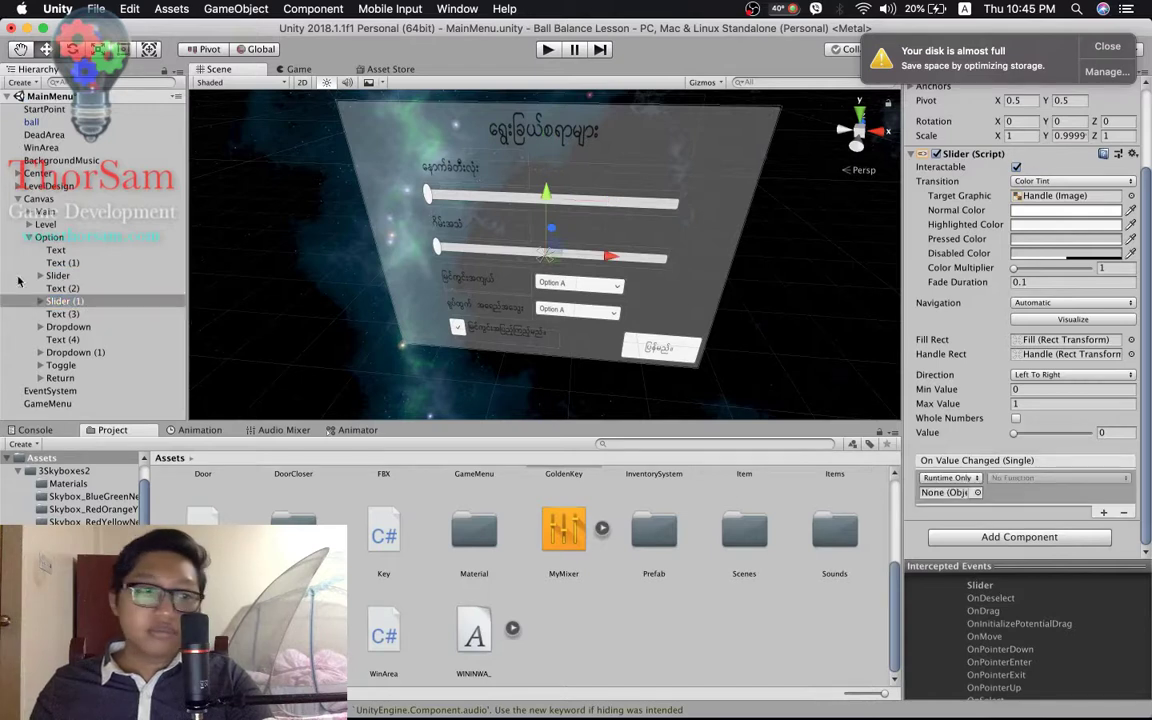
{"action": "left_click_drag", "start_coordinate": [50, 404], "coordinate": [945, 492]}
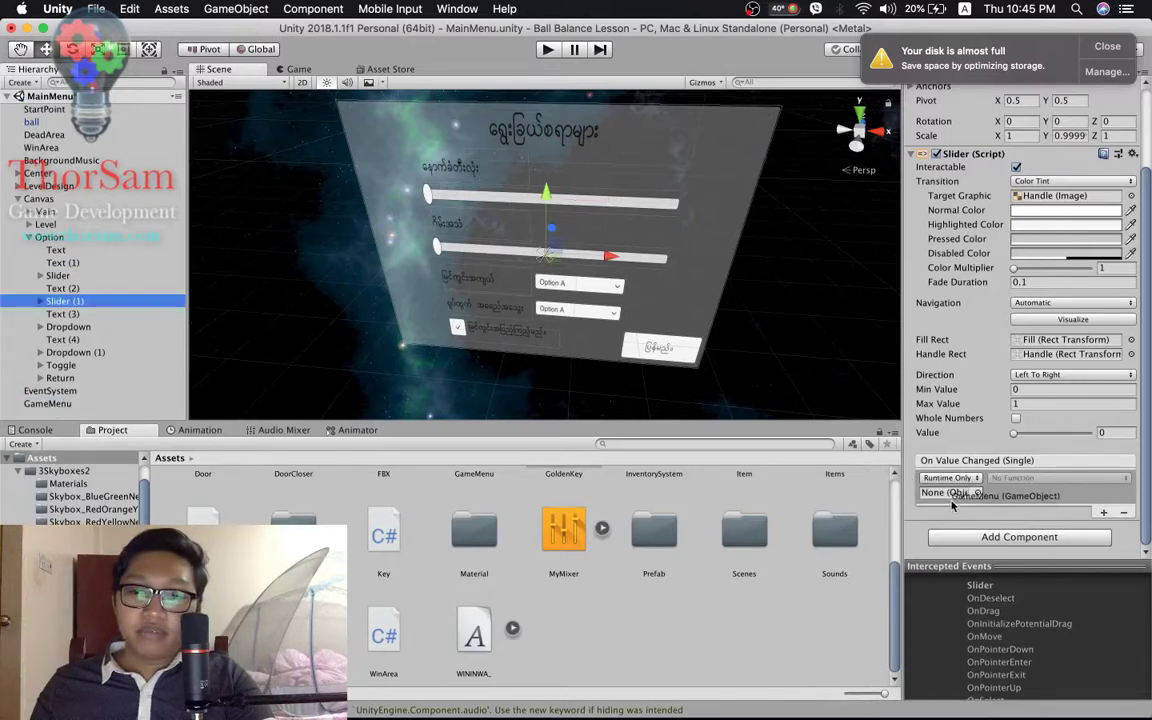
{"action": "left_click", "coordinate": [1040, 479]}
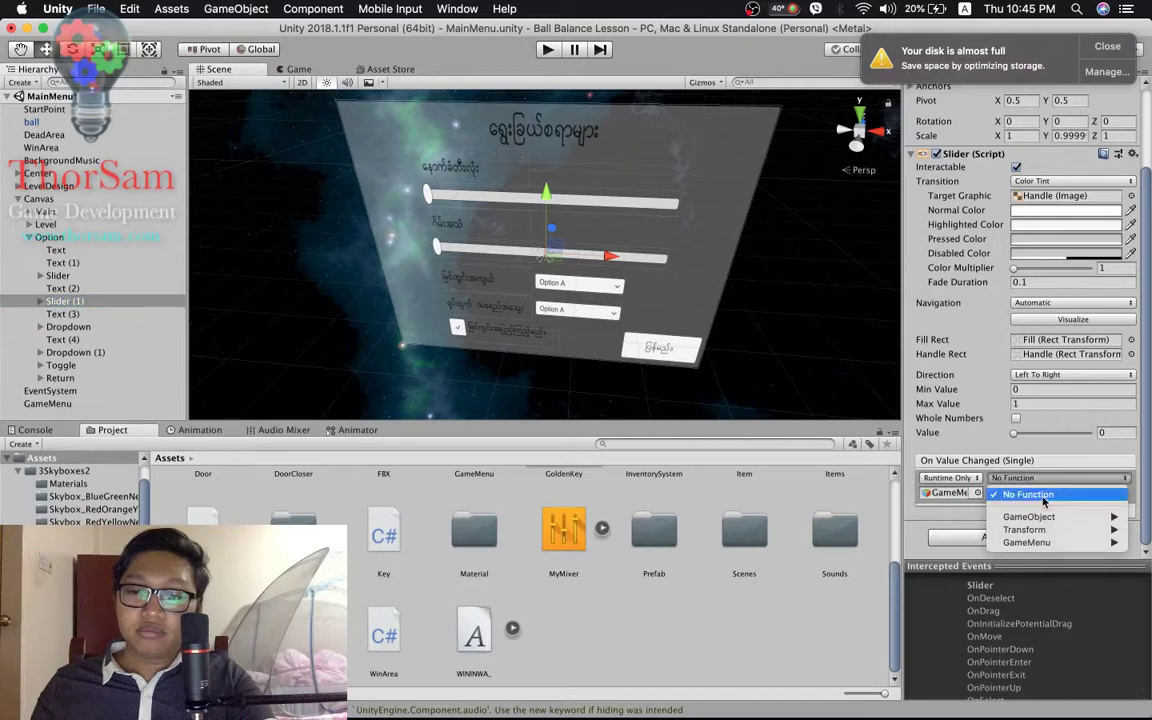
{"action": "left_click", "coordinate": [912, 489]}
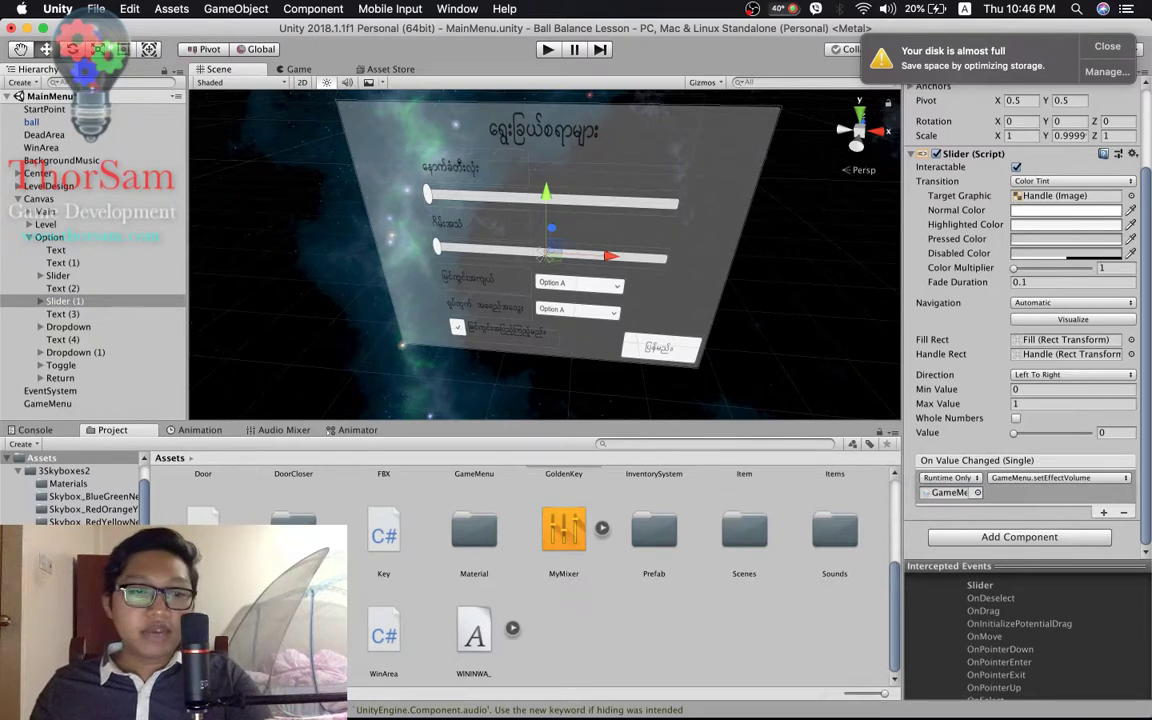
{"action": "left_click", "coordinate": [274, 432]}
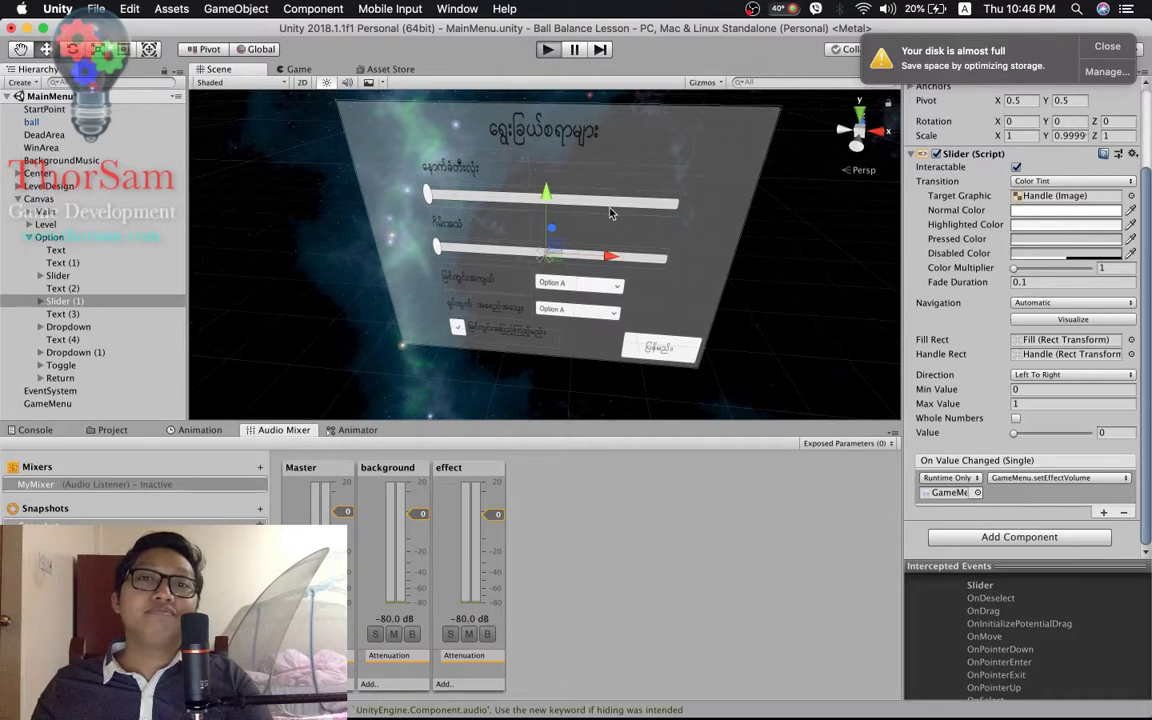
{"action": "key", "text": "super+p"}
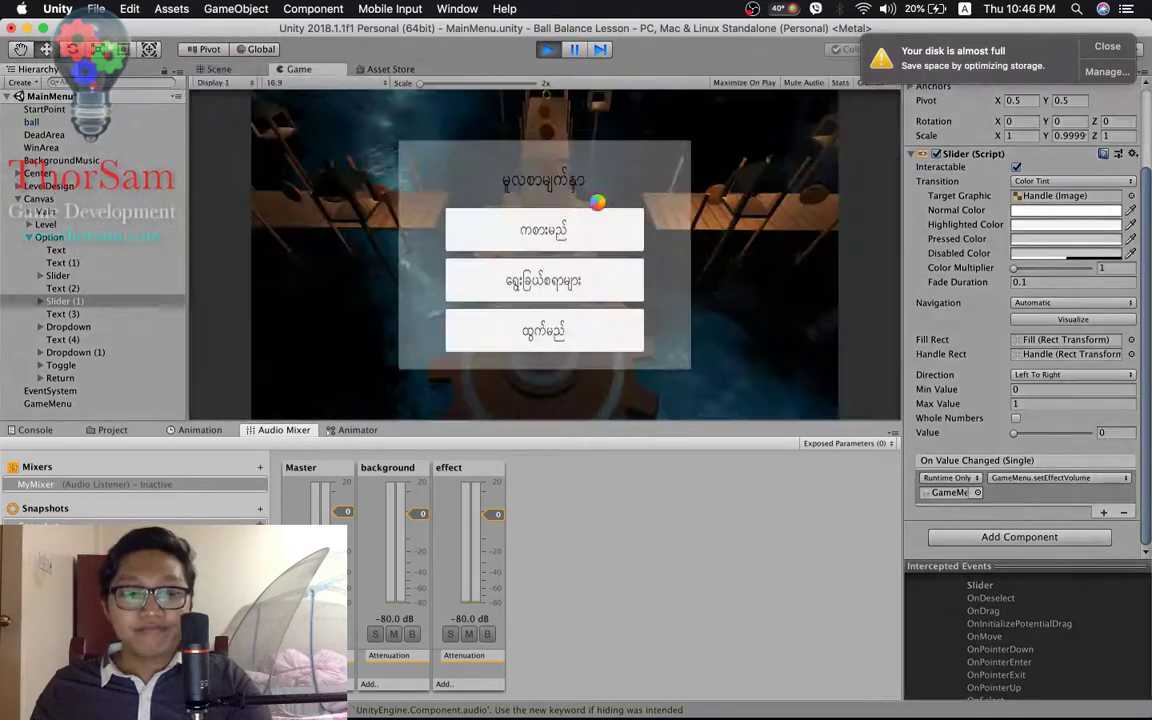
{"action": "key", "text": "XF86AudioRaiseVolume"}
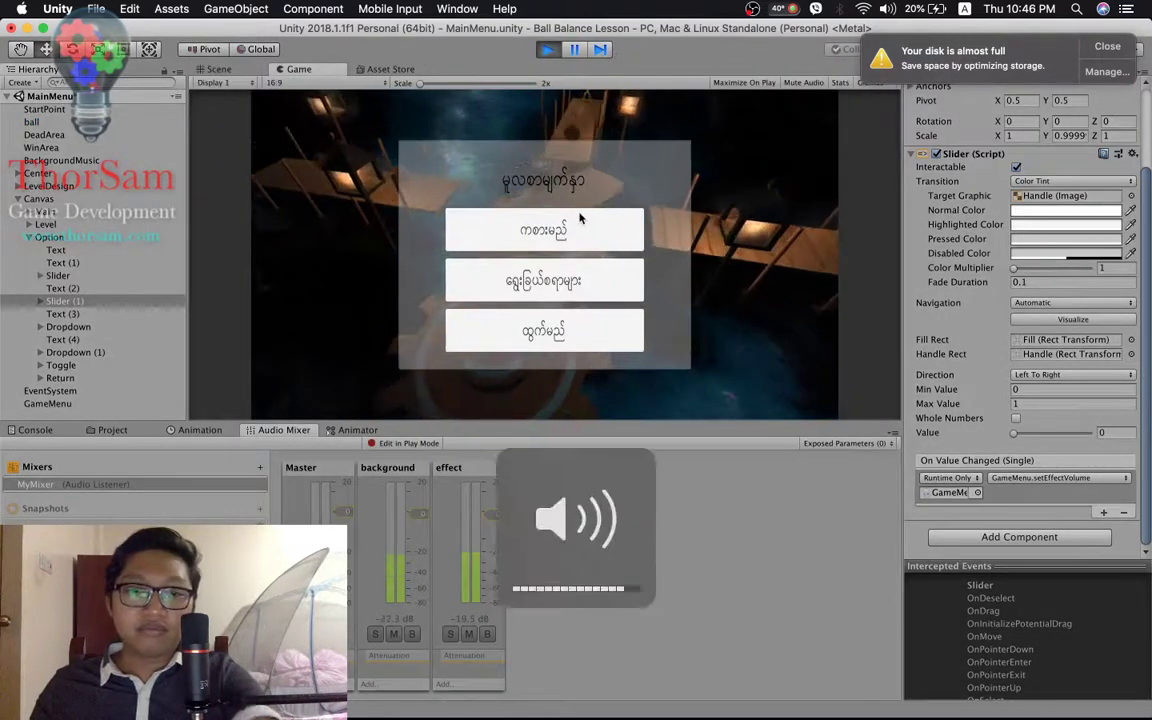
{"action": "left_click", "coordinate": [558, 282]}
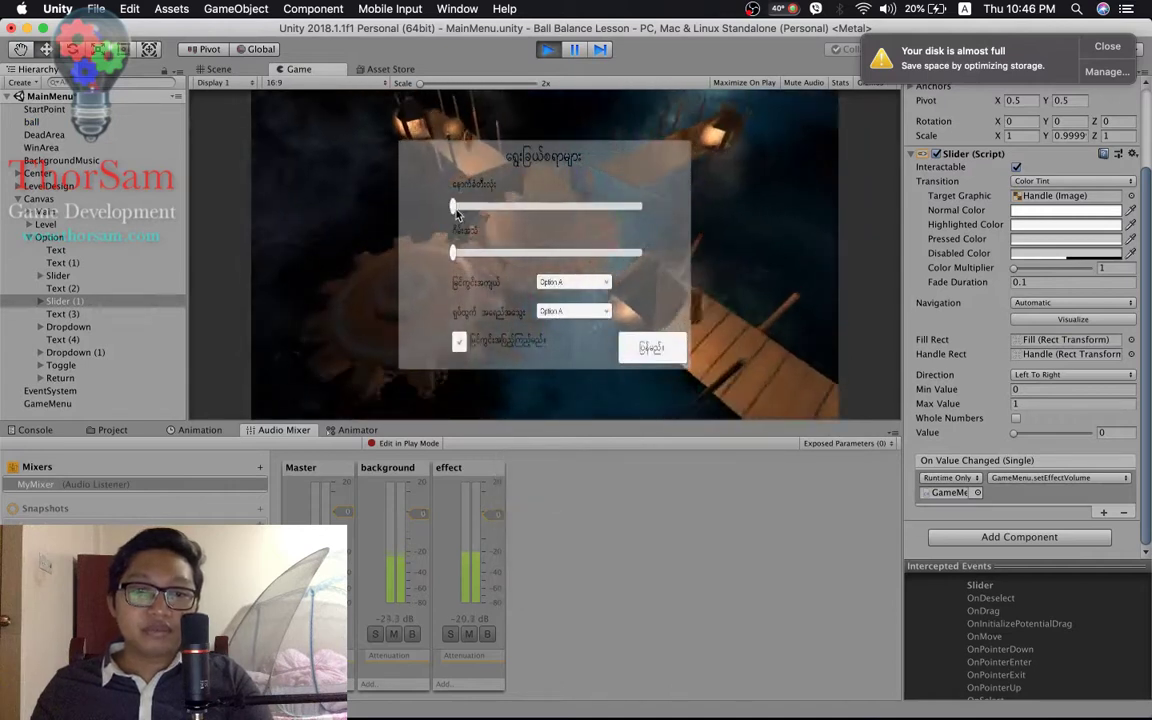
{"action": "left_click_drag", "start_coordinate": [455, 207], "coordinate": [672, 214]}
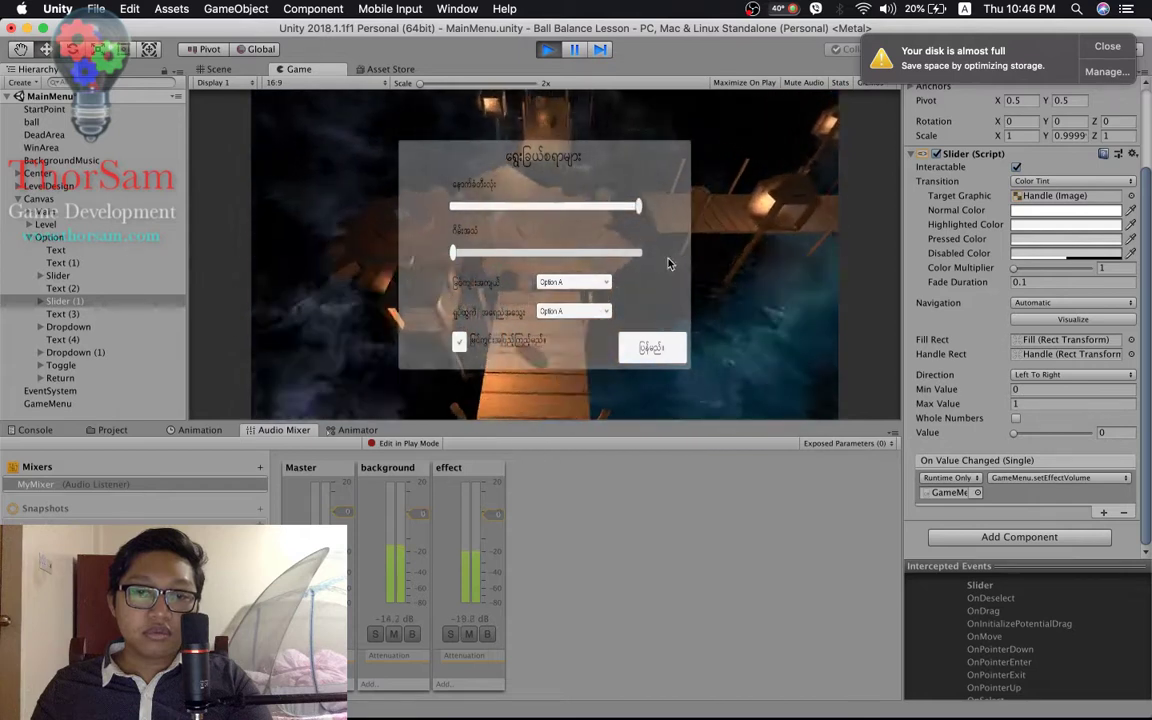
{"action": "left_click_drag", "start_coordinate": [453, 253], "coordinate": [672, 253]}
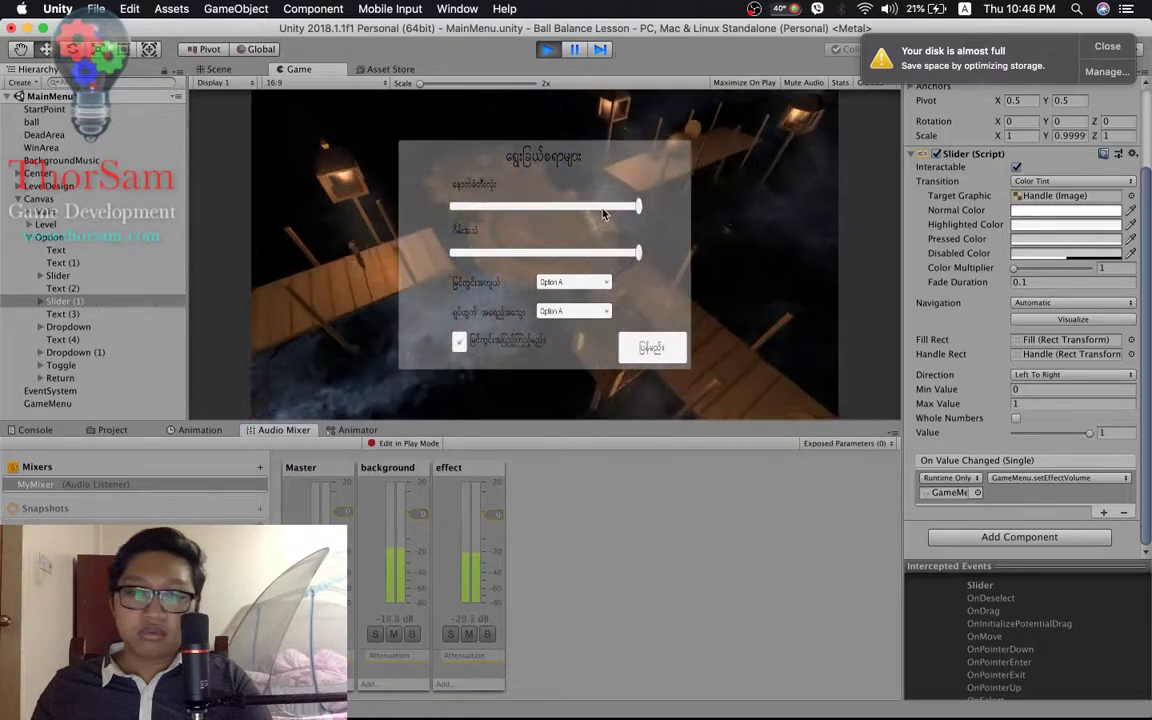
{"action": "left_click_drag", "start_coordinate": [600, 211], "coordinate": [445, 215]}
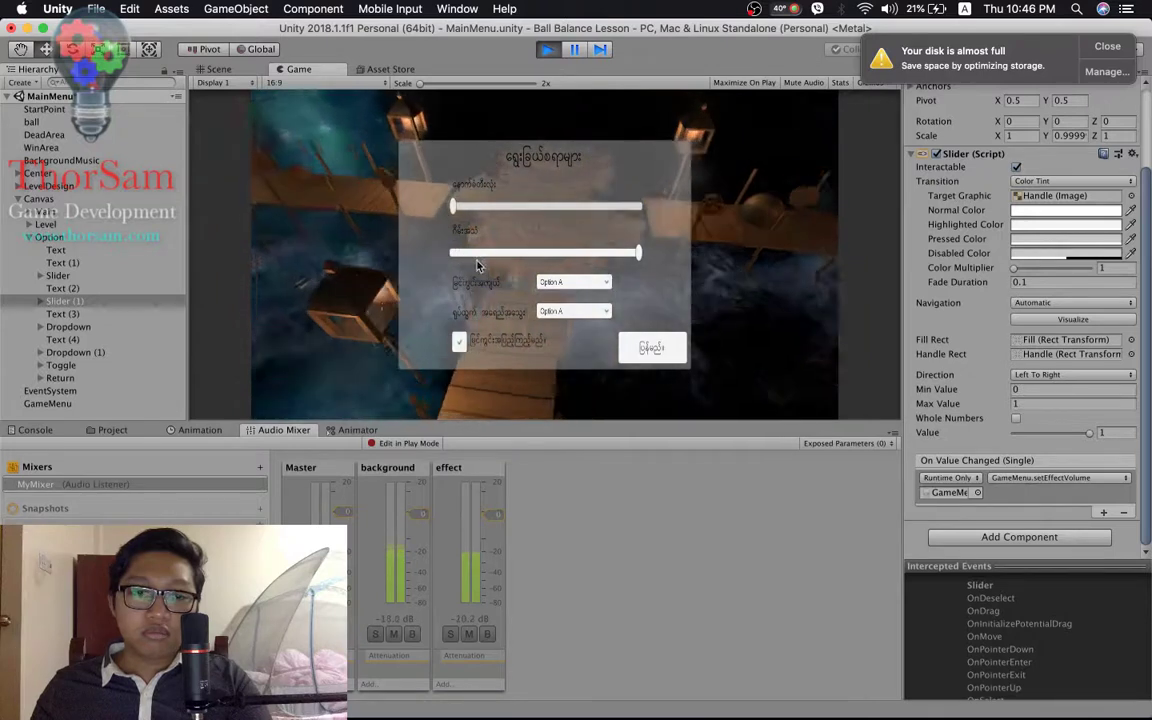
{"action": "left_click_drag", "start_coordinate": [484, 258], "coordinate": [419, 257]}
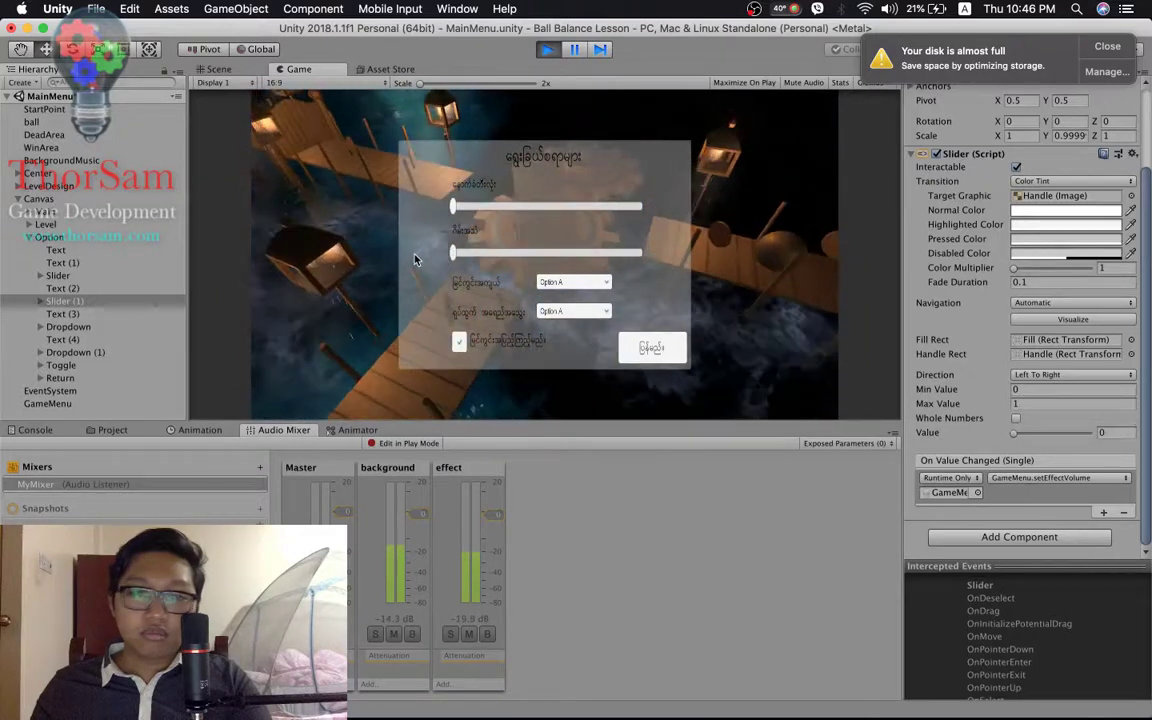
{"action": "left_click_drag", "start_coordinate": [453, 206], "coordinate": [650, 209]}
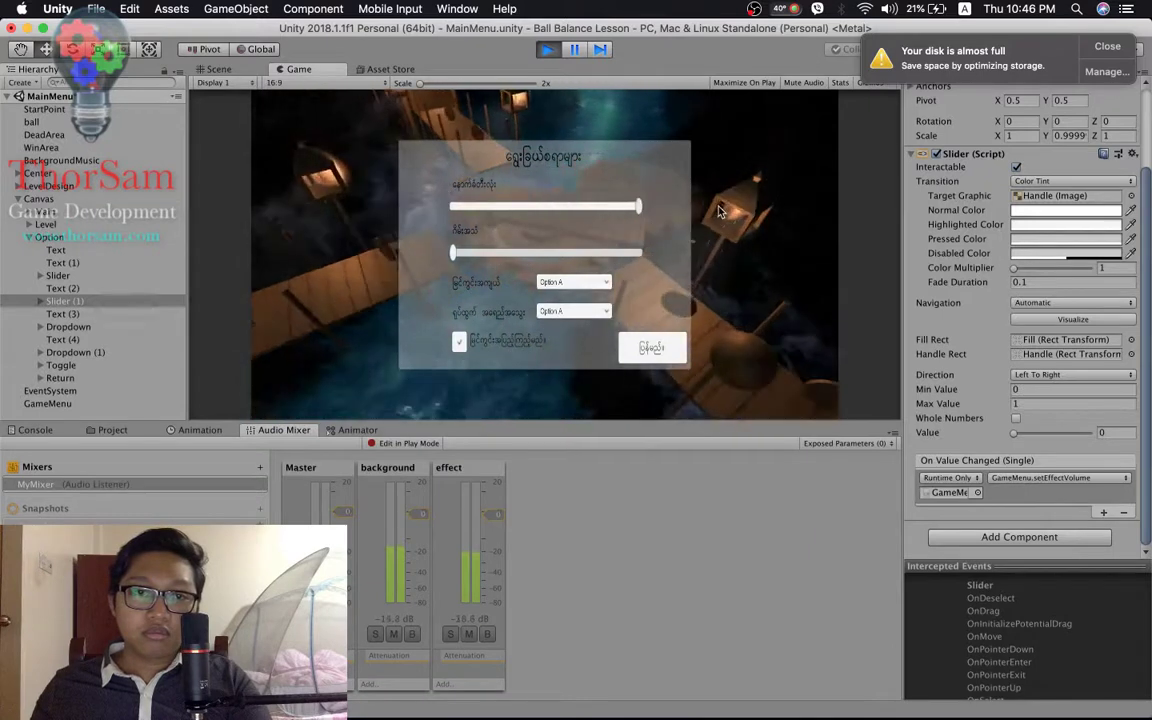
{"action": "left_click_drag", "start_coordinate": [607, 253], "coordinate": [670, 258]}
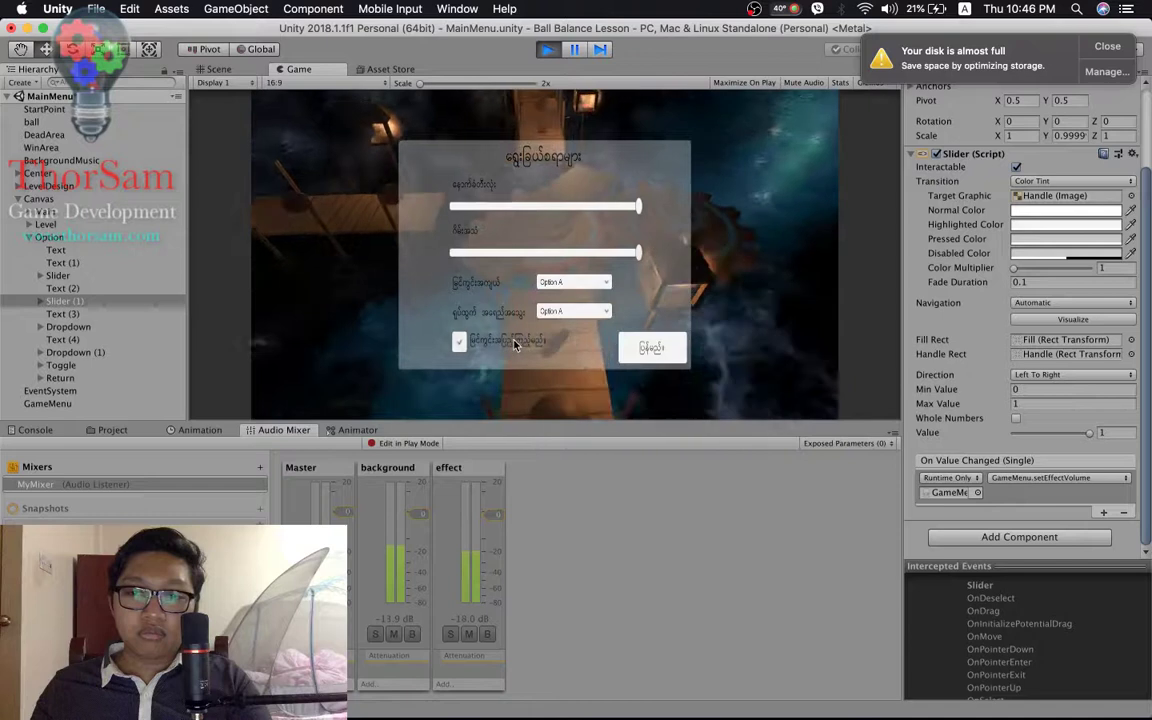
{"action": "left_click", "coordinate": [549, 51]}
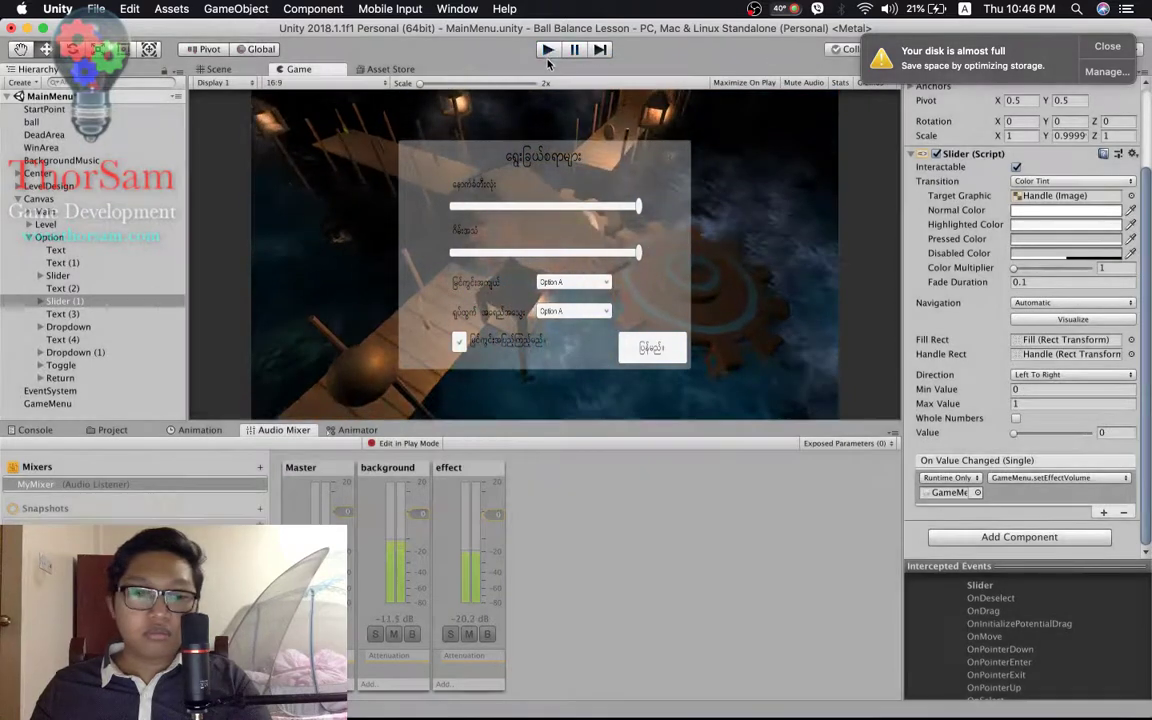
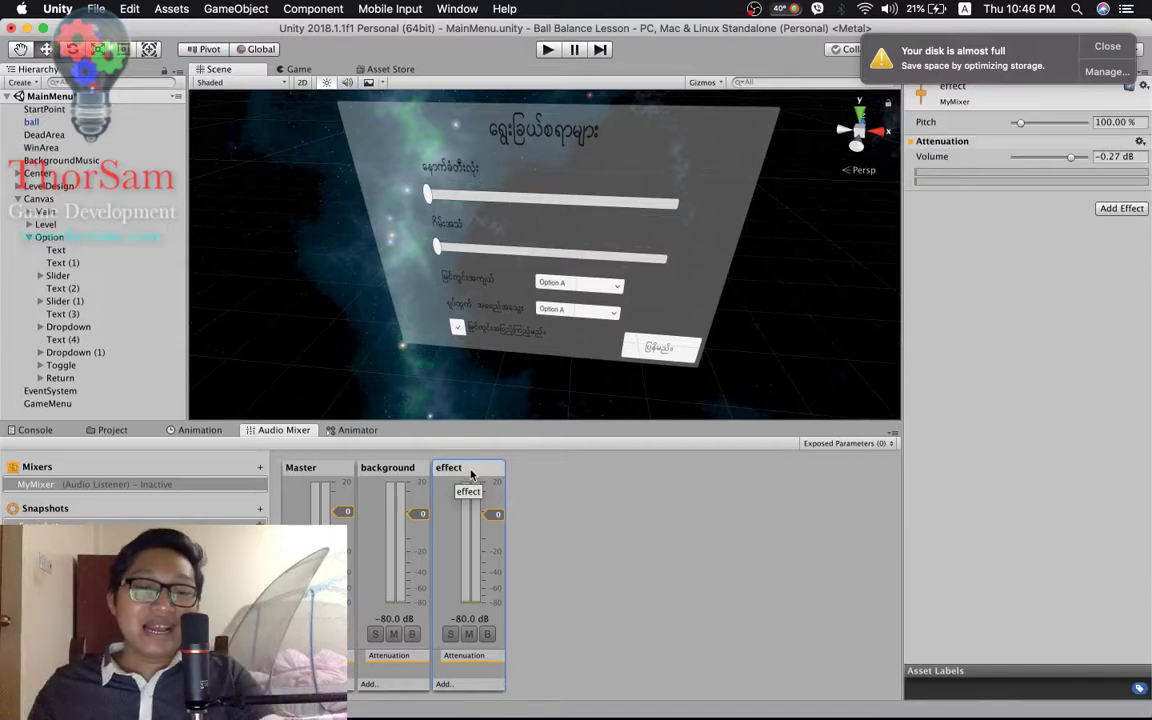
- Inspect the background and effect groups' volume settings and the empty Exposed Parameters list
{"action": "left_click", "coordinate": [403, 474]}
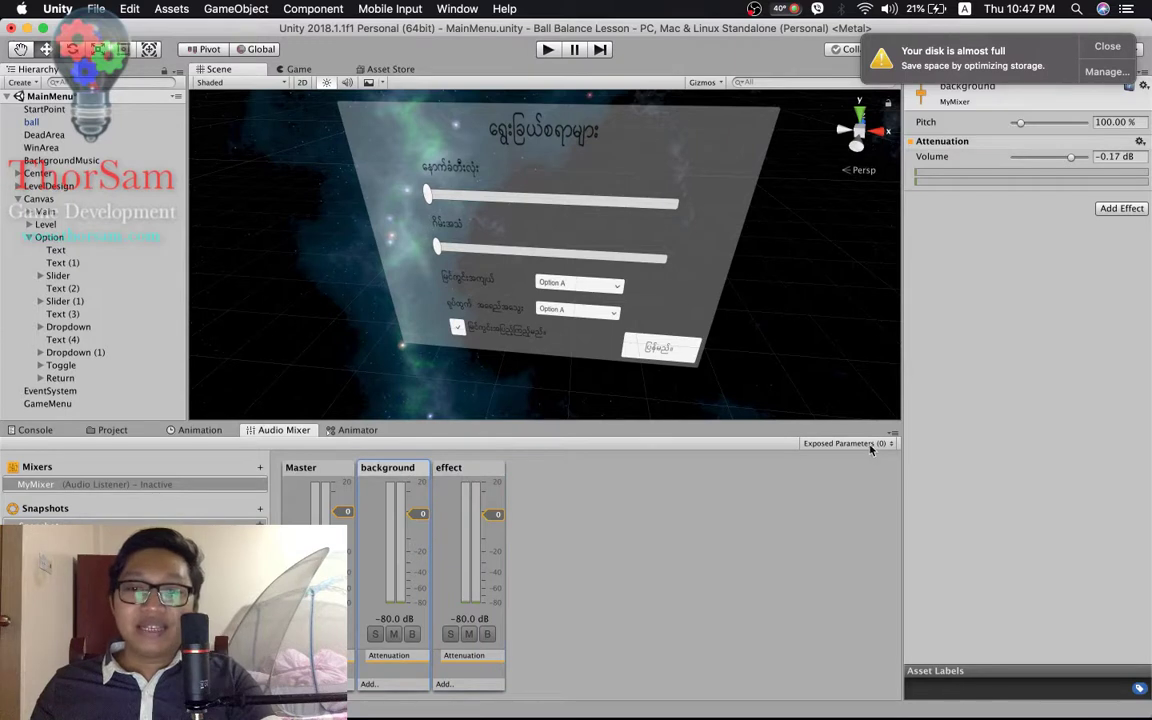
{"action": "left_click", "coordinate": [464, 474]}
{"action": "left_click", "coordinate": [414, 477]}
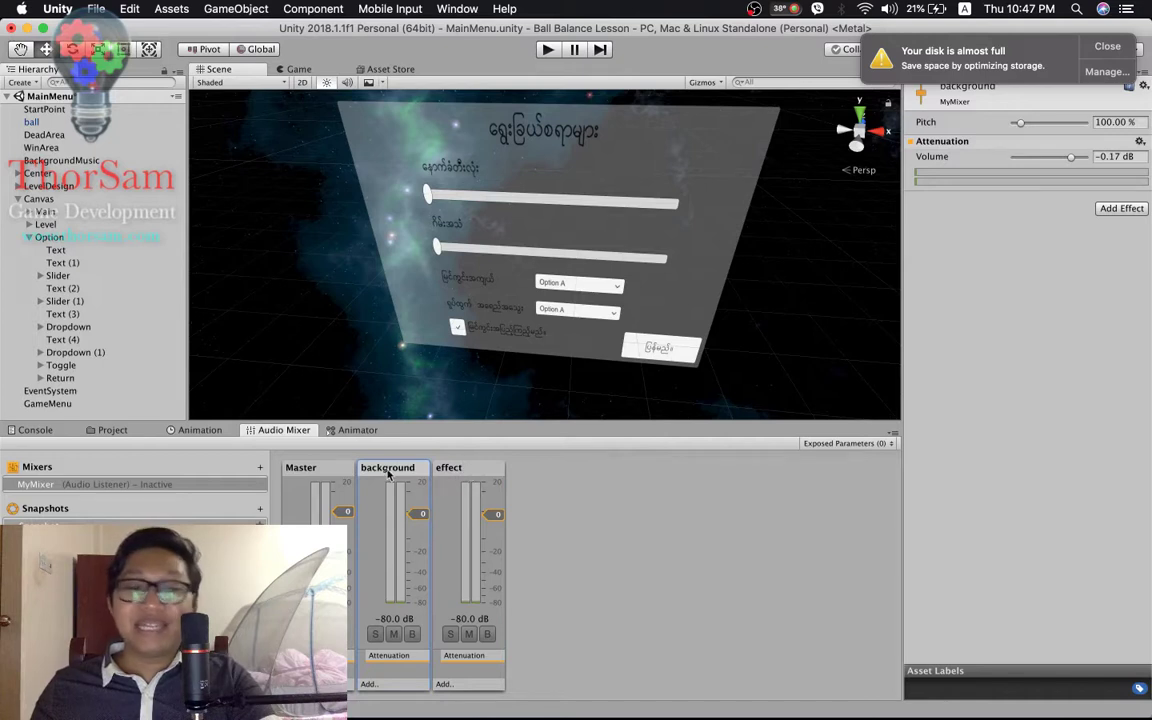
{"action": "left_click", "coordinate": [889, 445]}
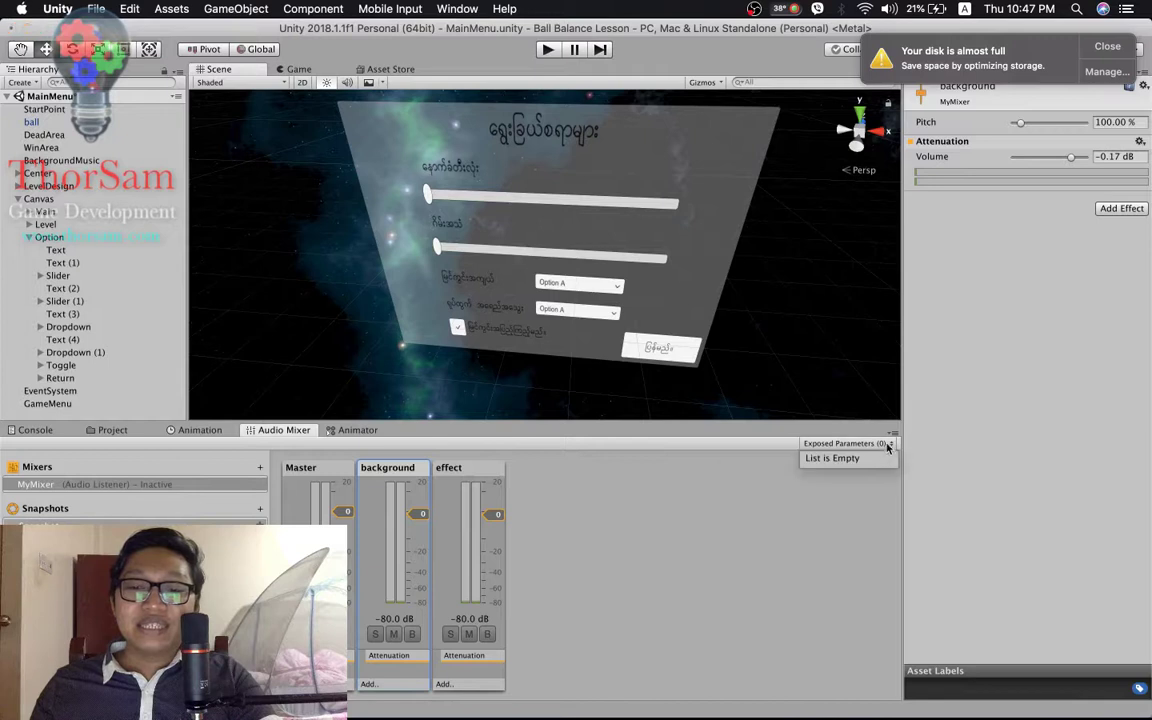
{"action": "left_click", "coordinate": [530, 509]}
{"action": "left_click", "coordinate": [403, 471]}
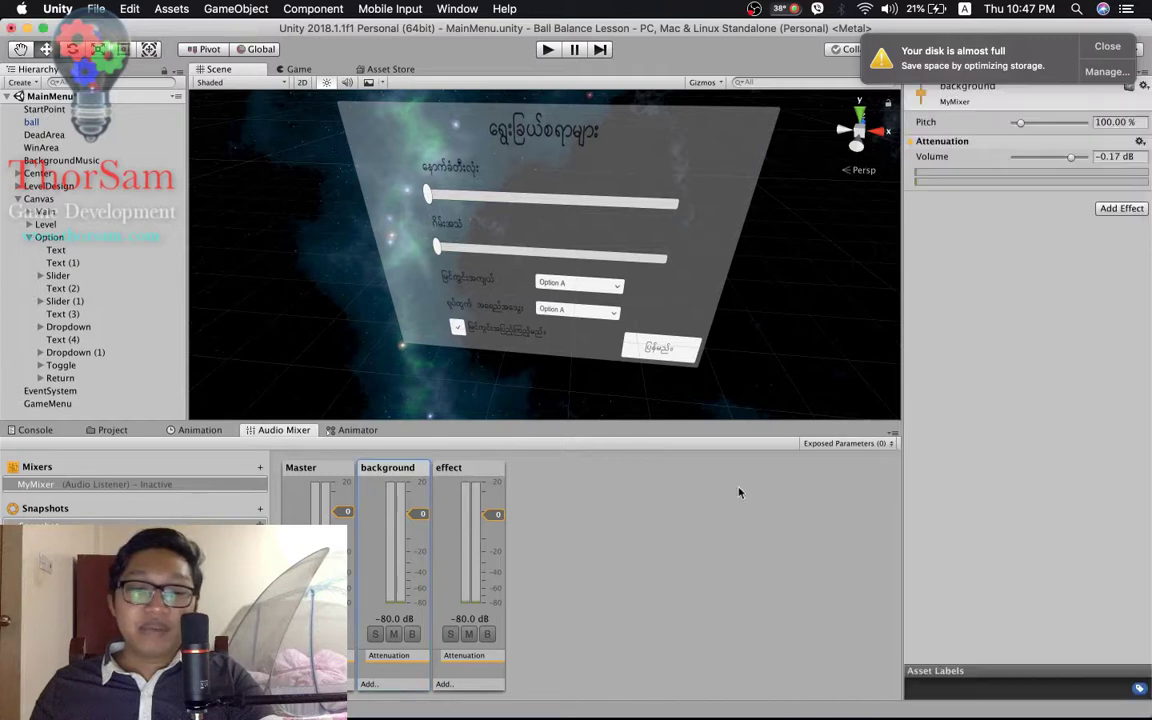
{"action": "left_click", "coordinate": [861, 447]}
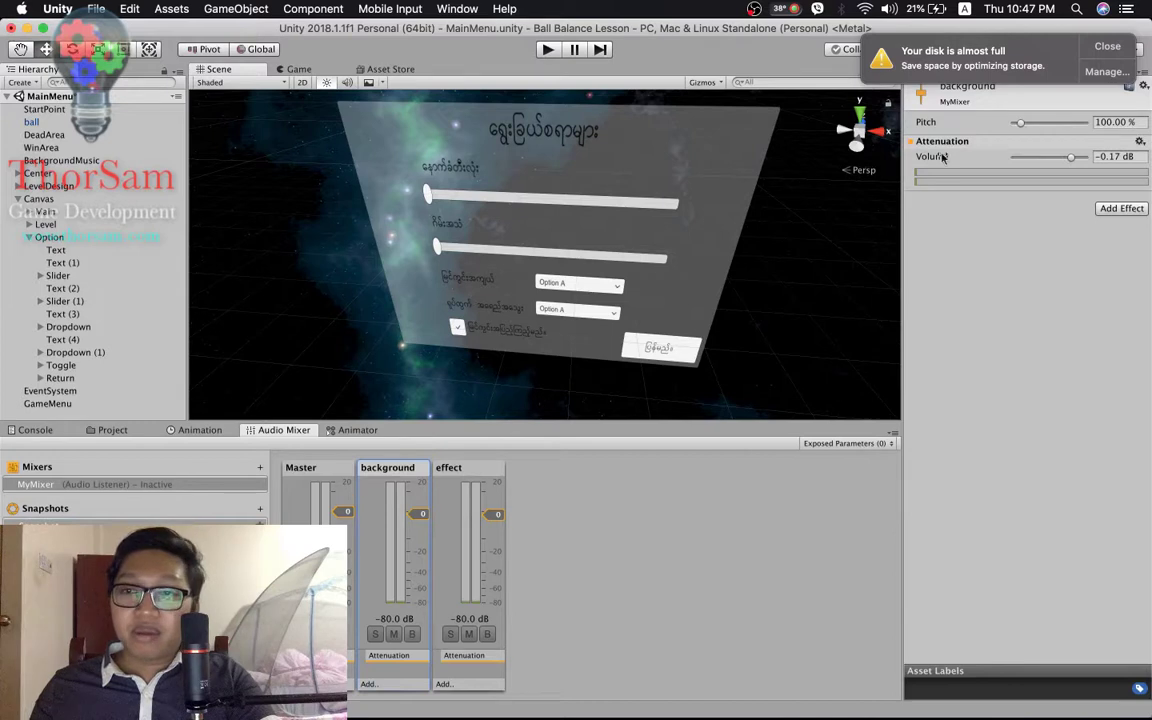
{"action": "left_click", "coordinate": [1100, 45]}
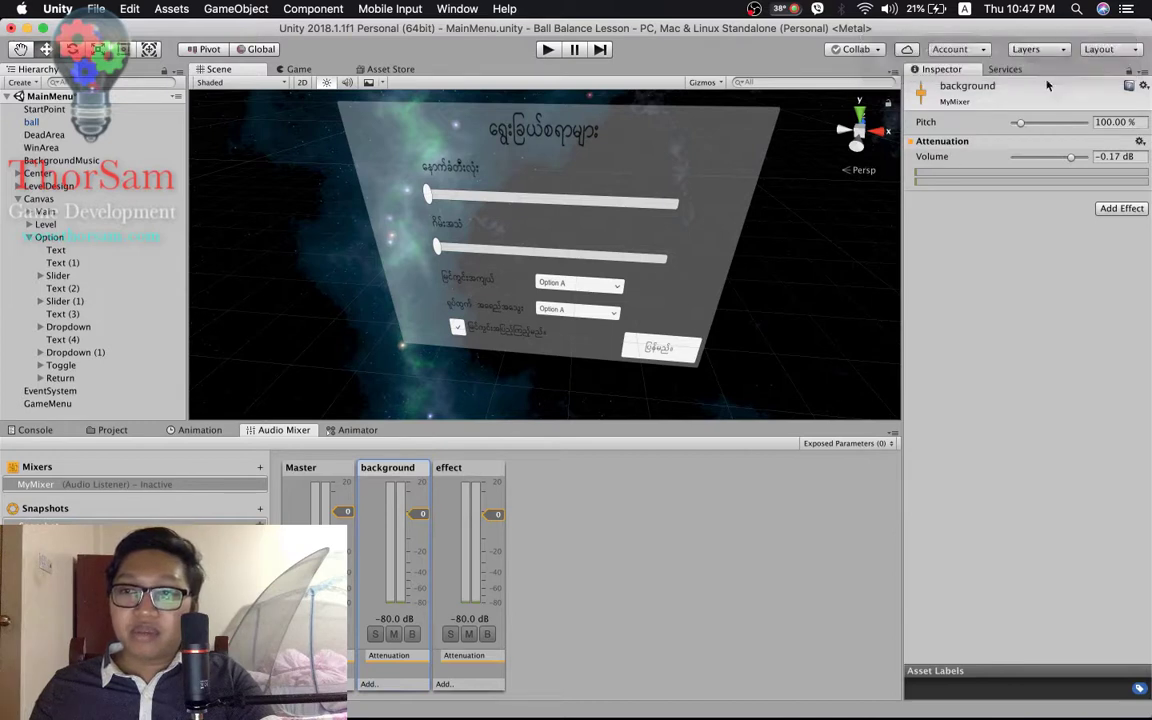
- Expose the background group's Volume to script and rename the parameter to 'background'
{"action": "right_click", "coordinate": [938, 161]}
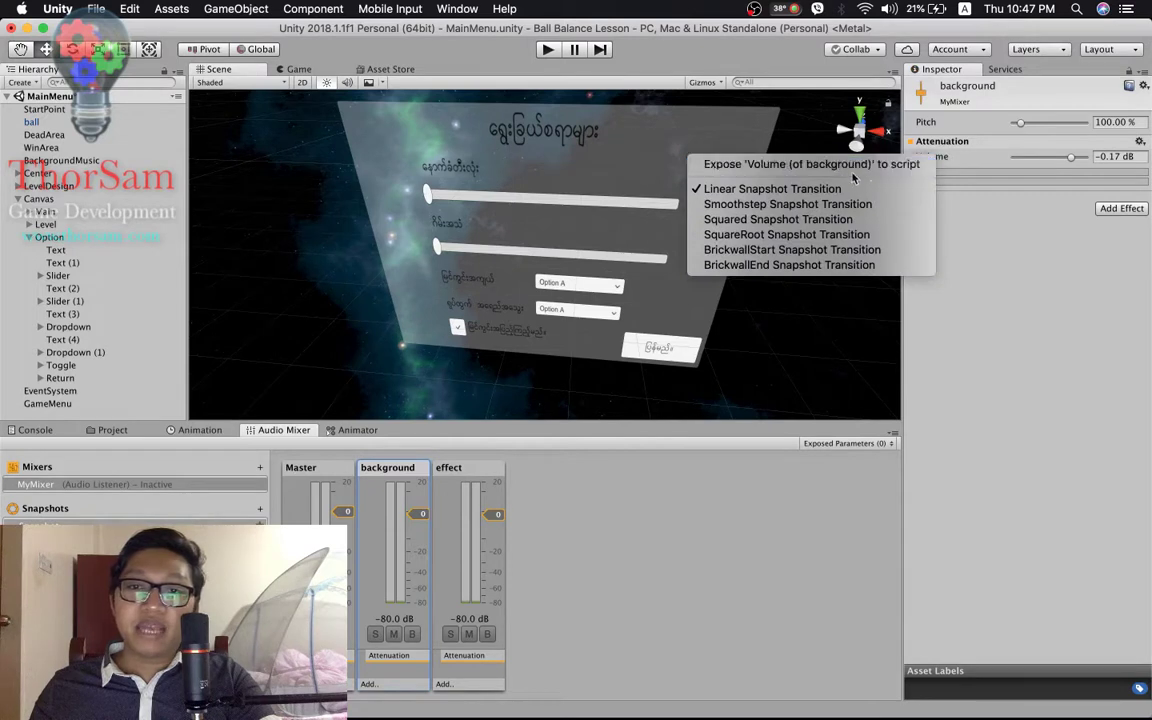
{"action": "left_click", "coordinate": [829, 166]}
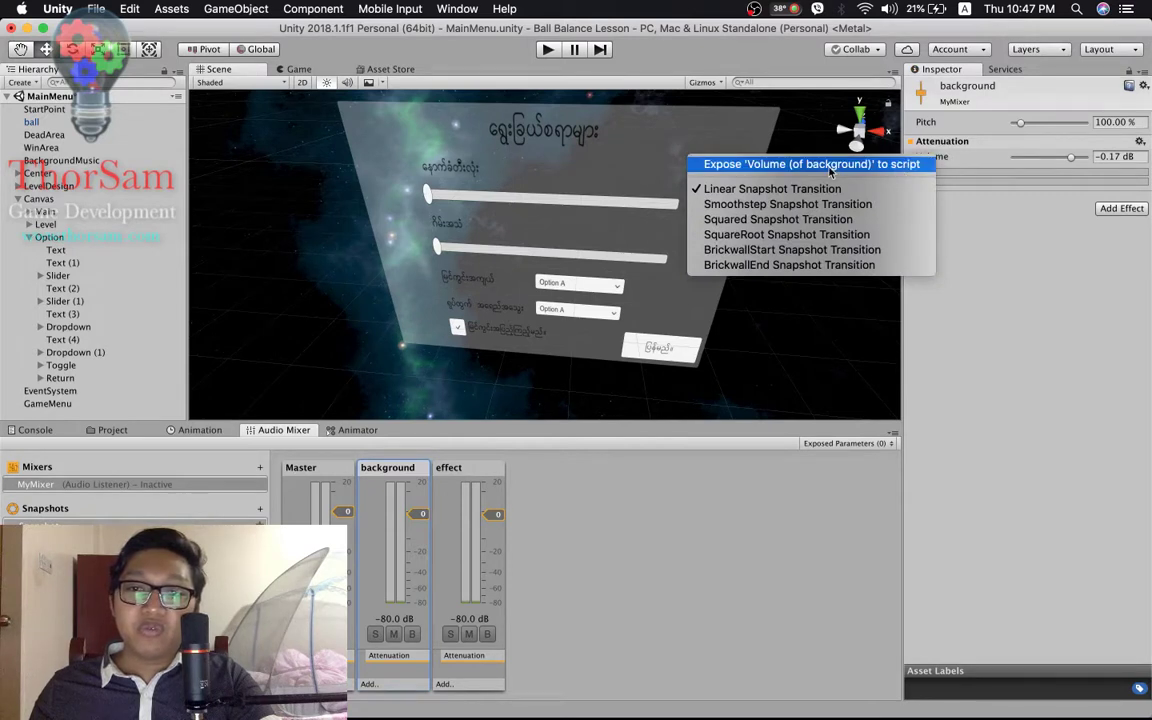
{"action": "left_click", "coordinate": [893, 445]}
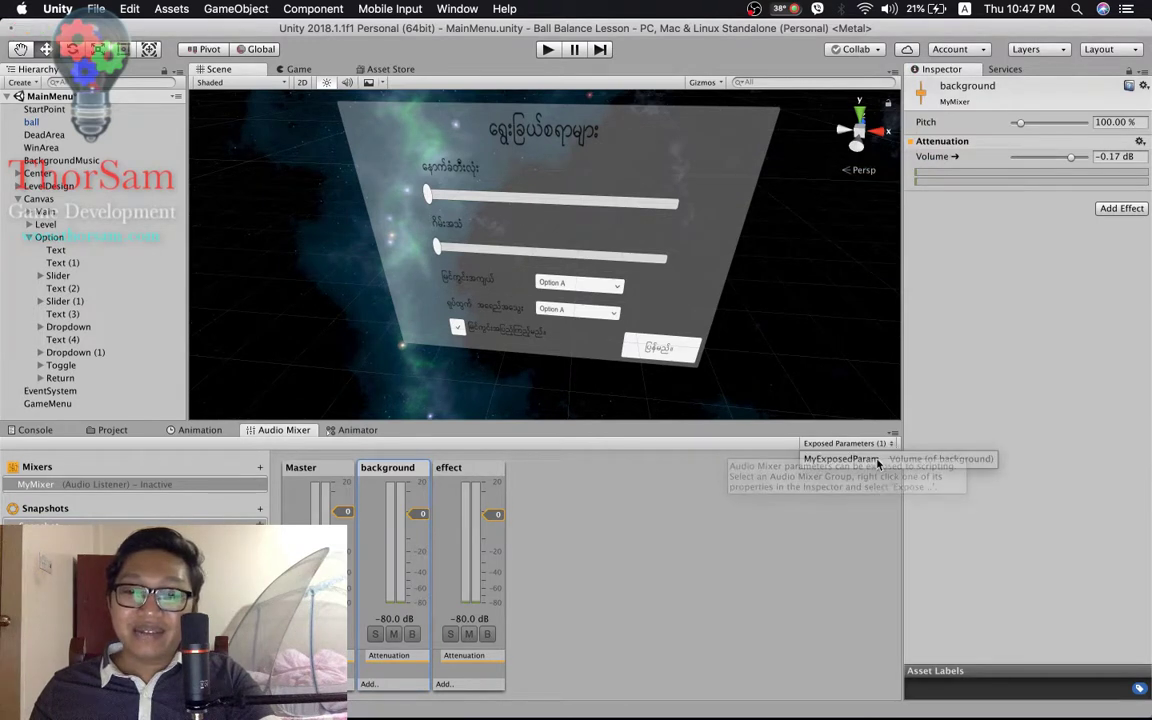
{"action": "right_click", "coordinate": [872, 462]}
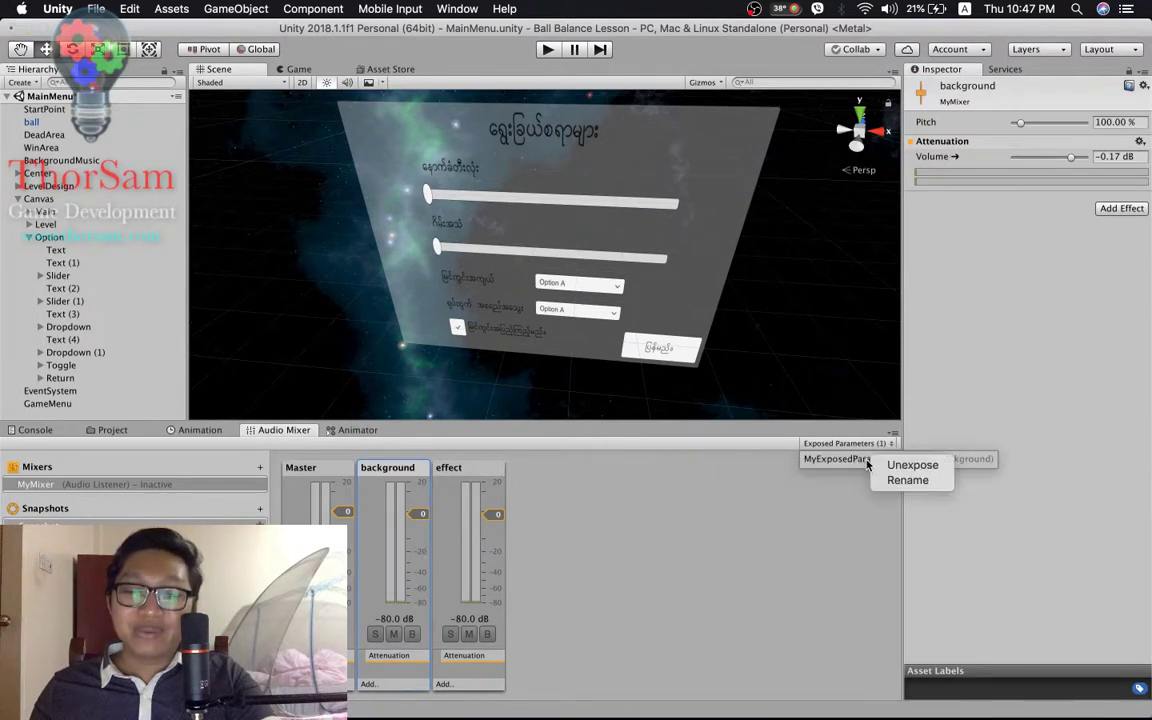
{"action": "left_click", "coordinate": [887, 481]}
{"action": "type", "text": "background"}
{"action": "key", "text": "Return"}
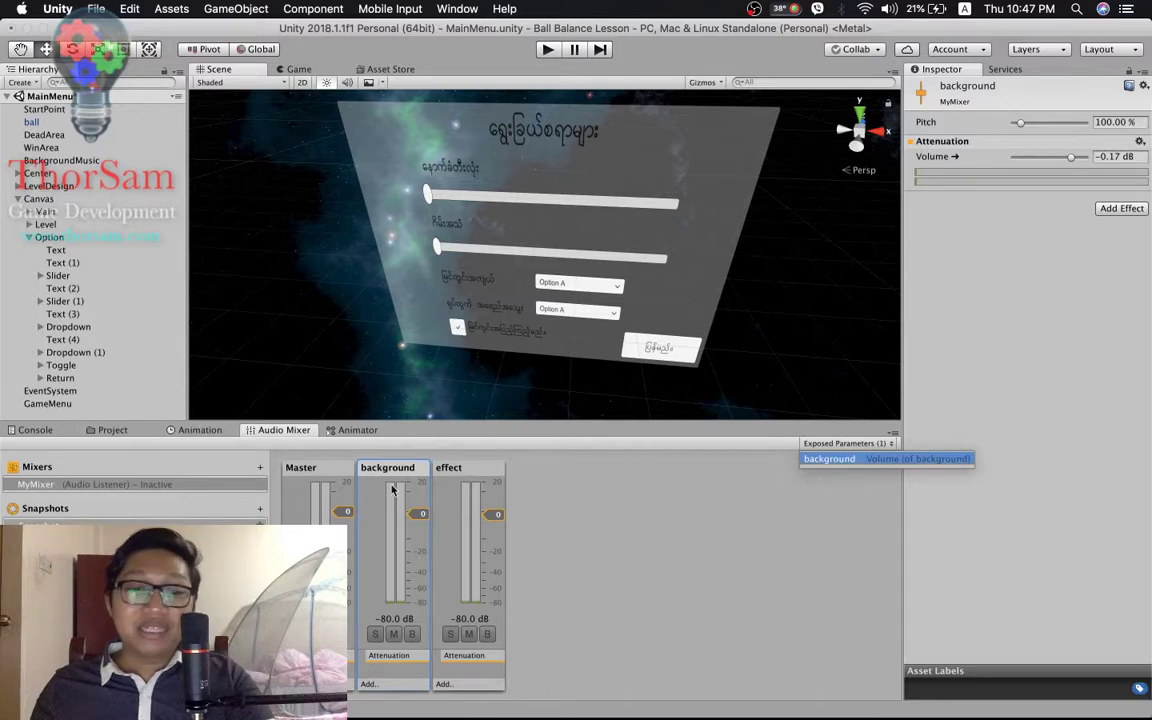
{"action": "left_click", "coordinate": [741, 506]}
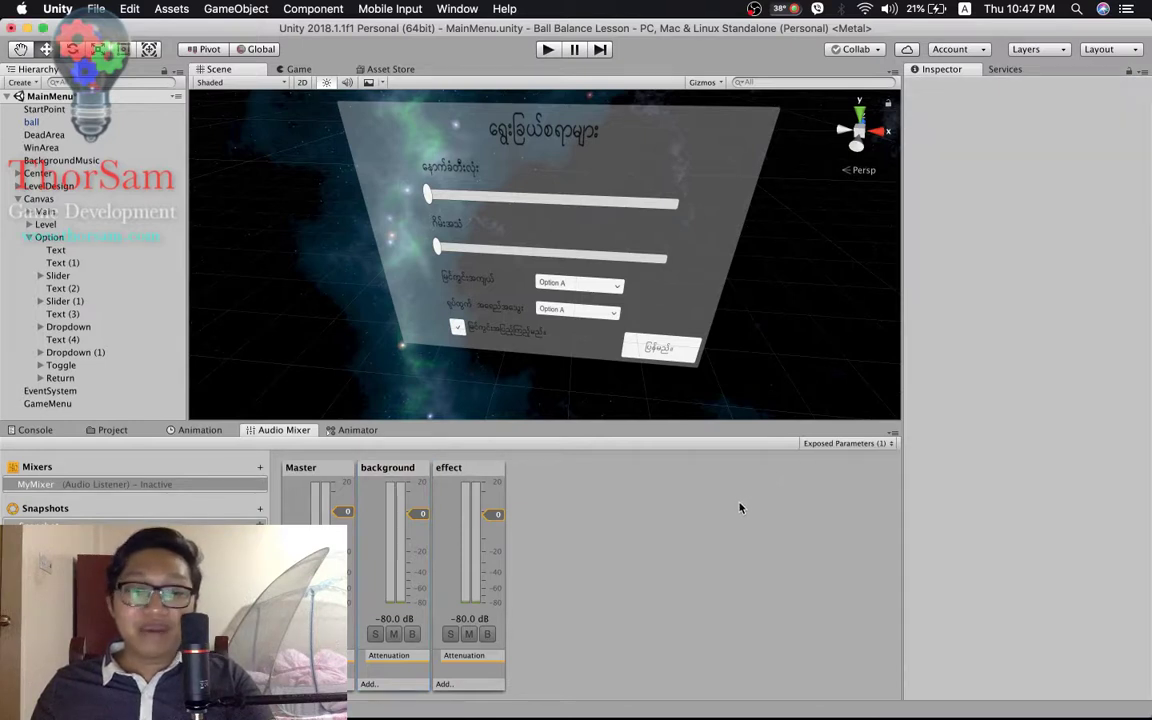
{"action": "left_click", "coordinate": [467, 473]}
{"action": "right_click", "coordinate": [966, 161]}
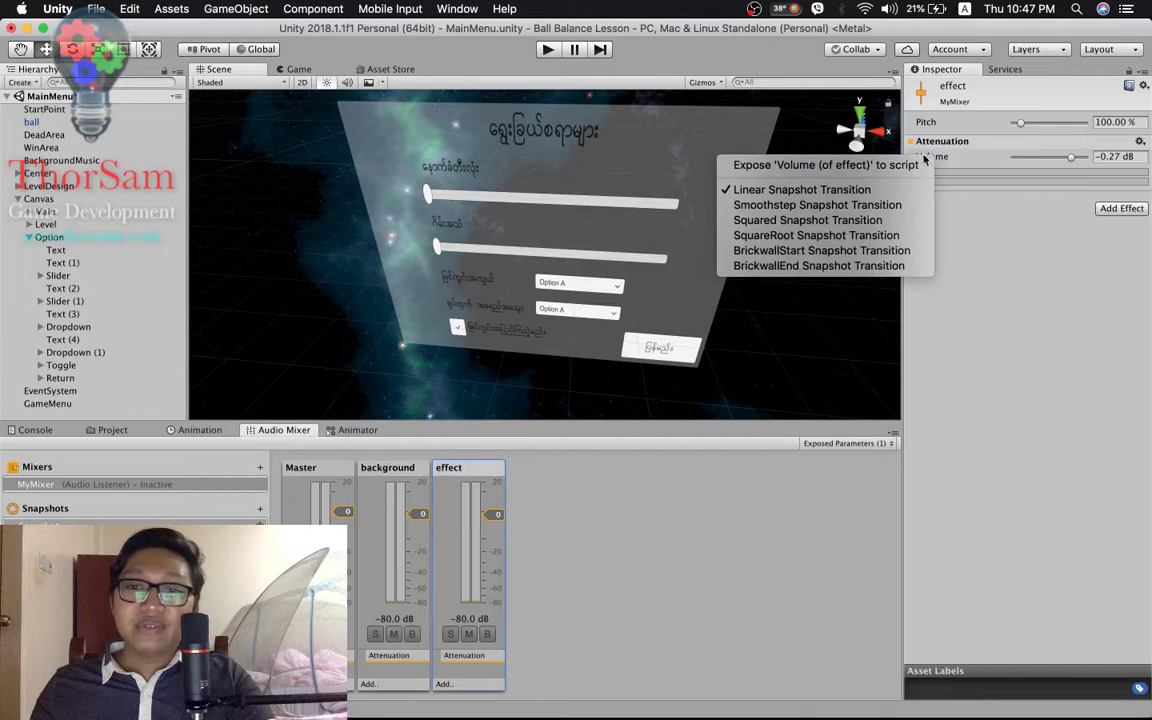
{"action": "left_click", "coordinate": [880, 167]}
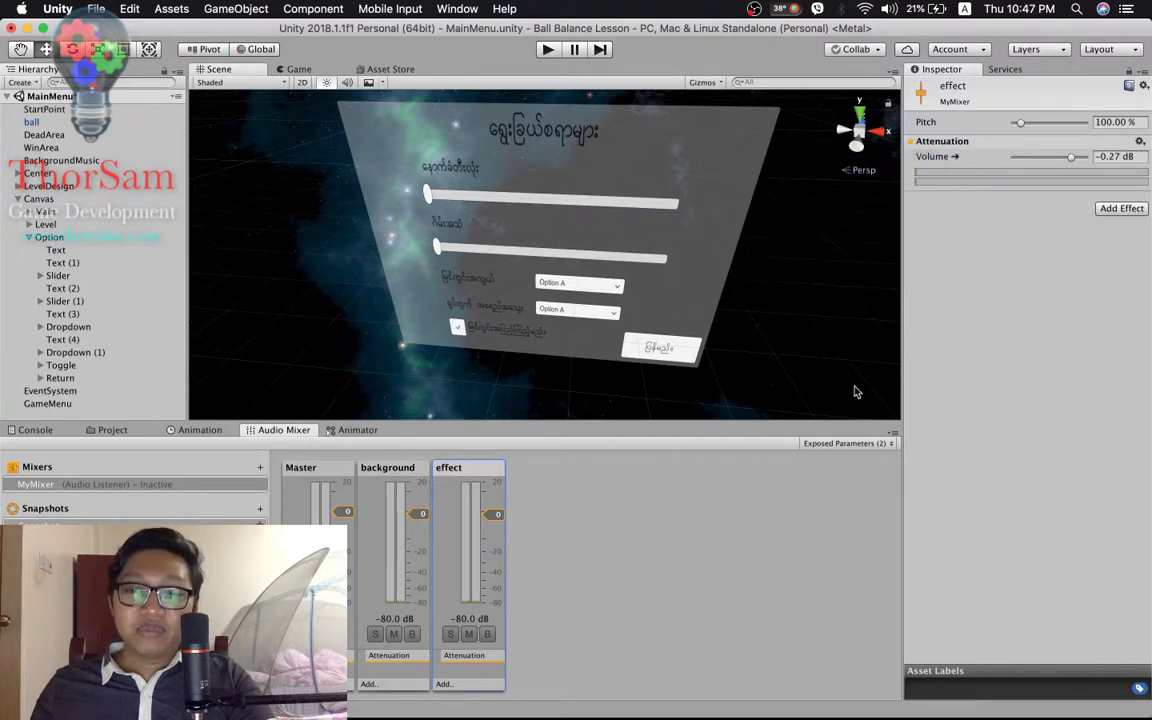
{"action": "left_click", "coordinate": [887, 446]}
{"action": "right_click", "coordinate": [868, 478]}
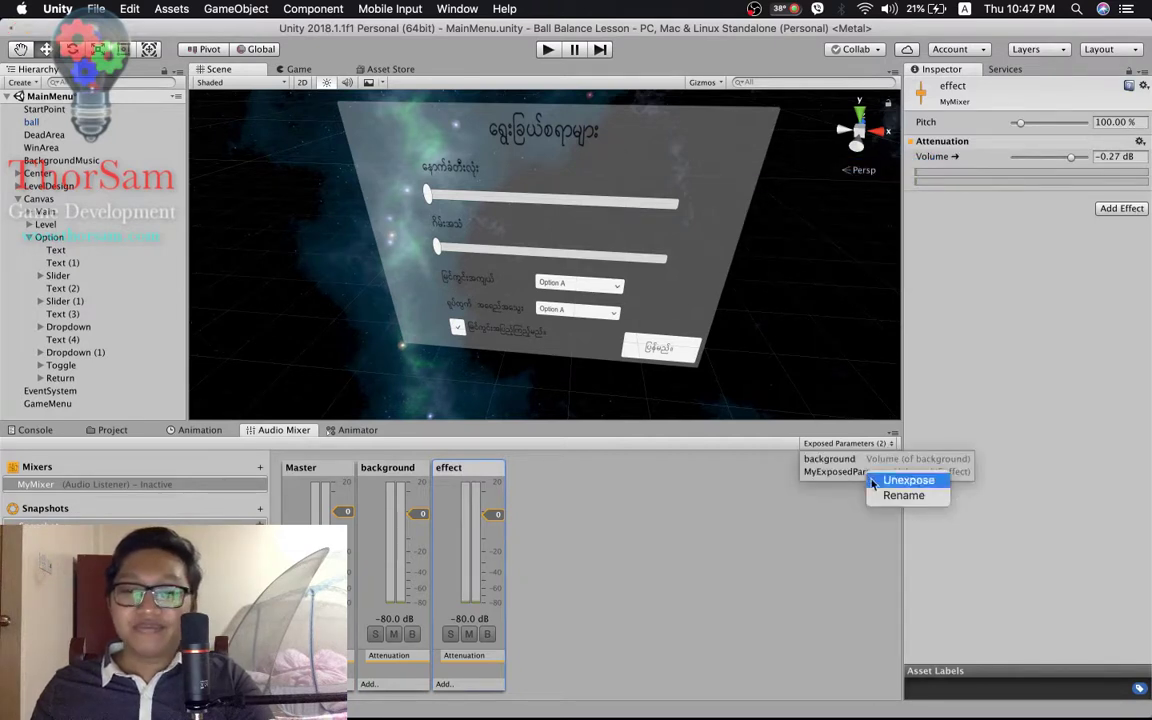
{"action": "type", "text": "effect"}
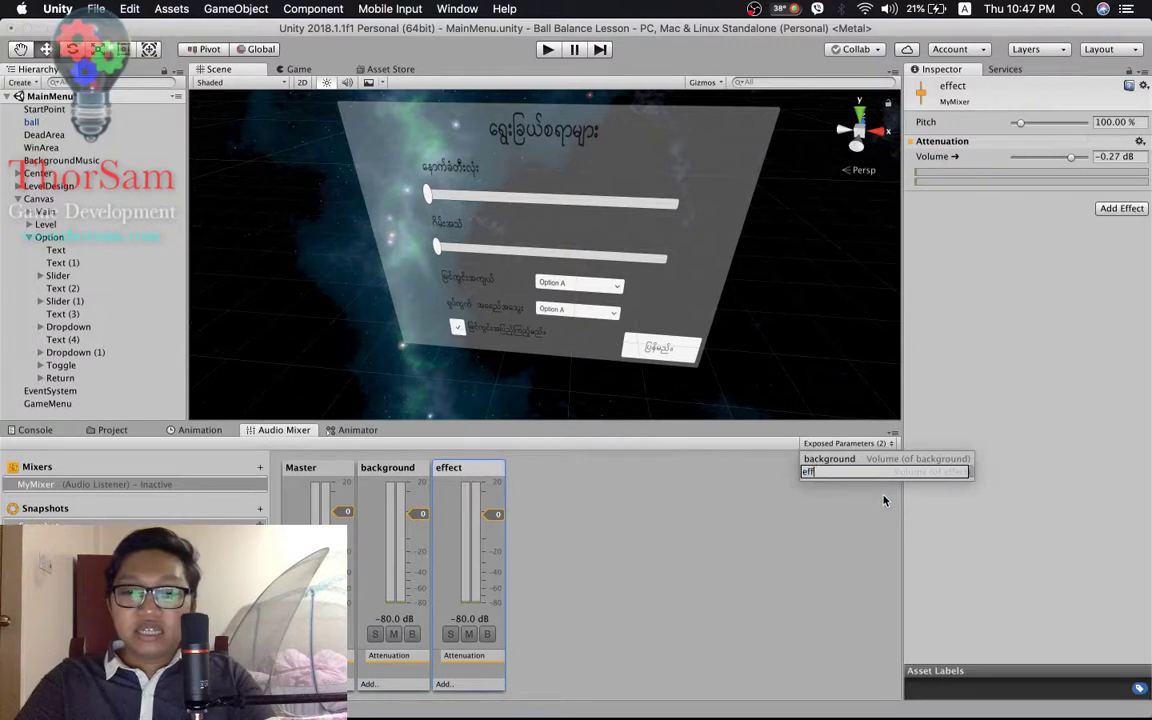
{"action": "key", "text": "Return"}
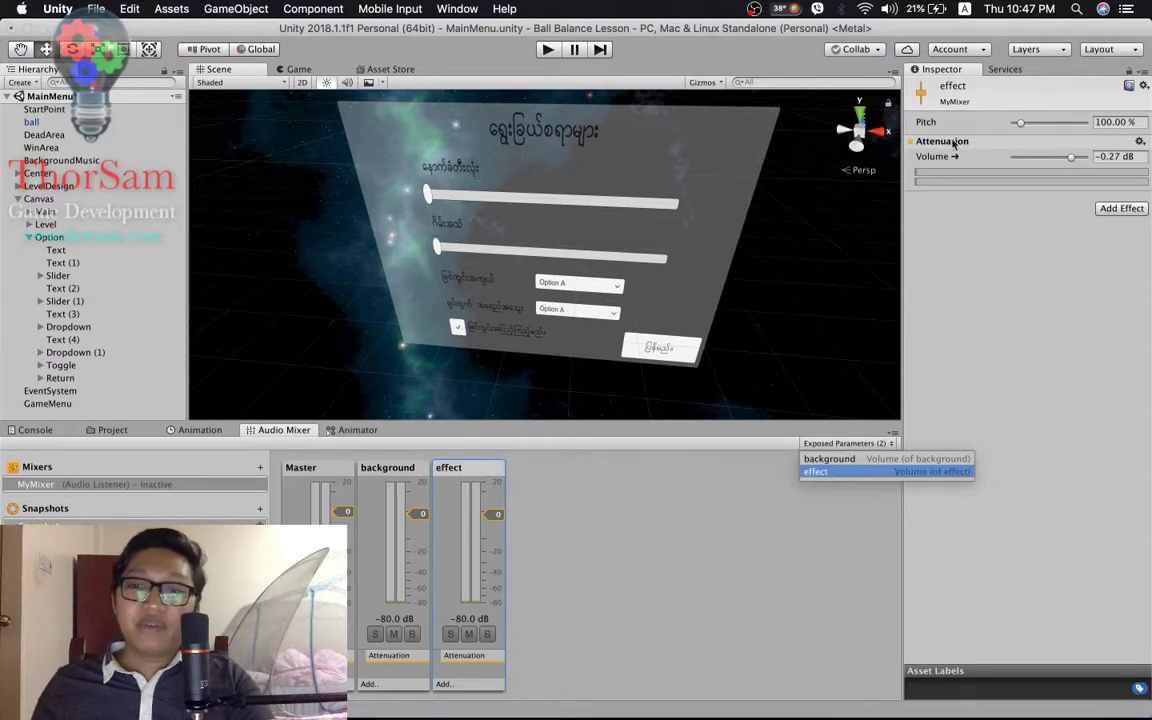
{"action": "left_click", "coordinate": [761, 495]}
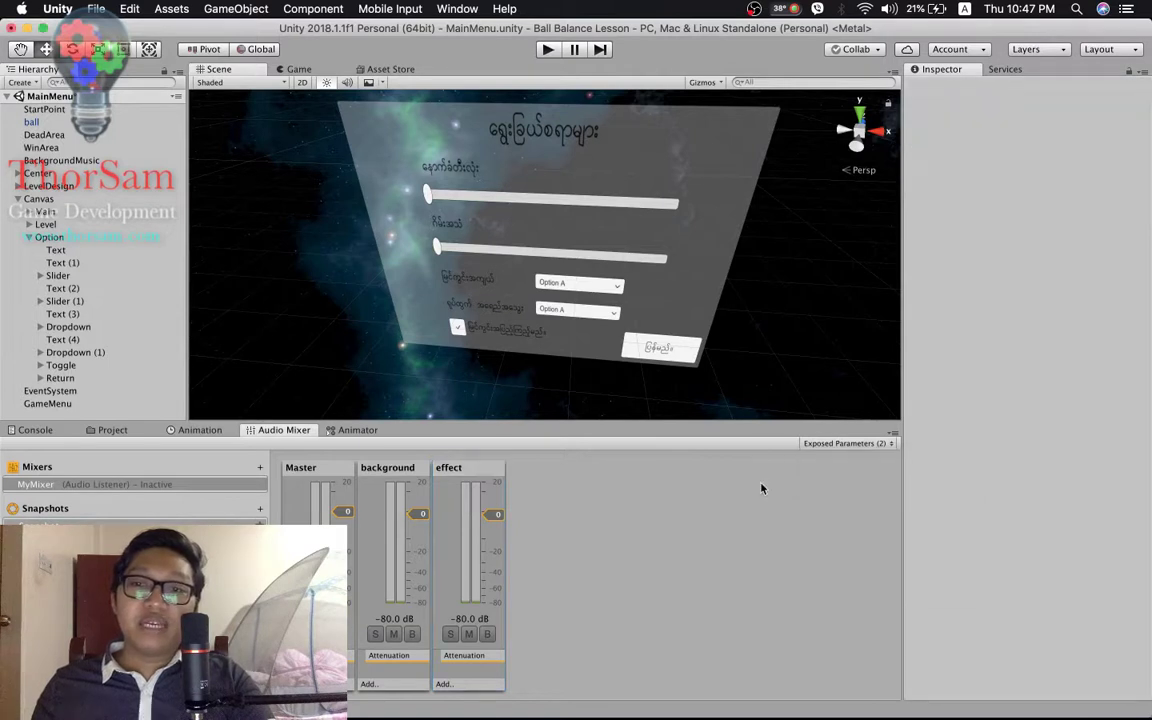
{"action": "left_click", "coordinate": [410, 473]}
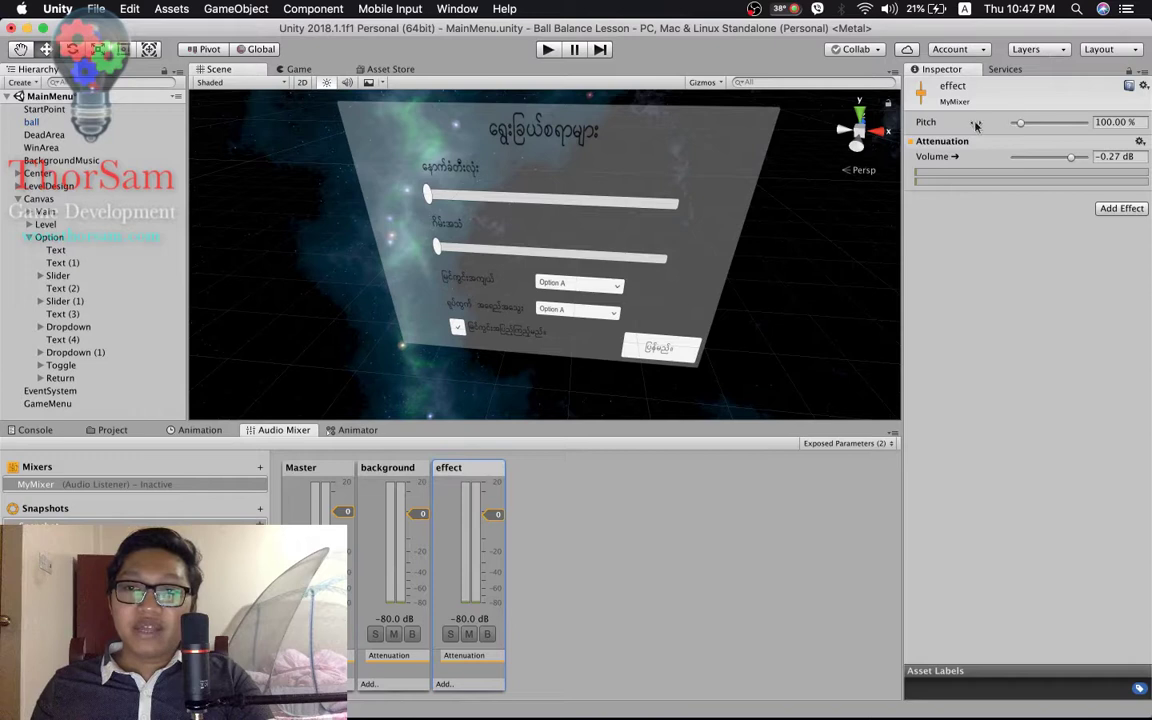
{"action": "left_click", "coordinate": [870, 443]}
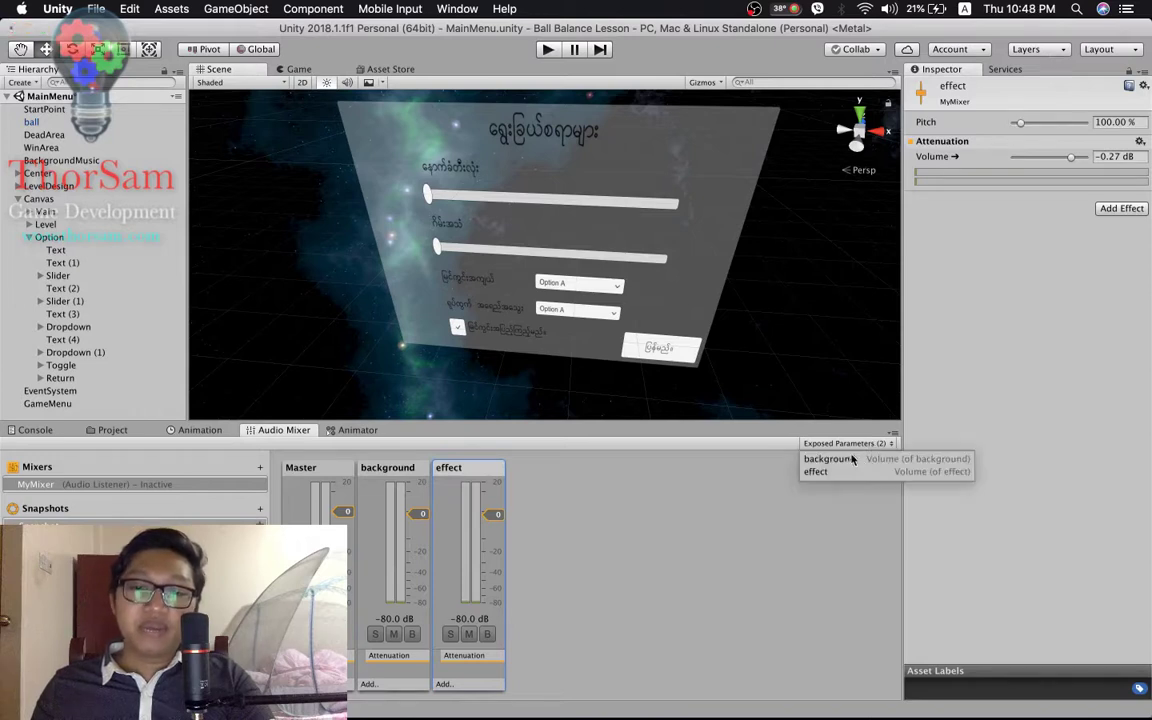
{"action": "left_click", "coordinate": [748, 492]}
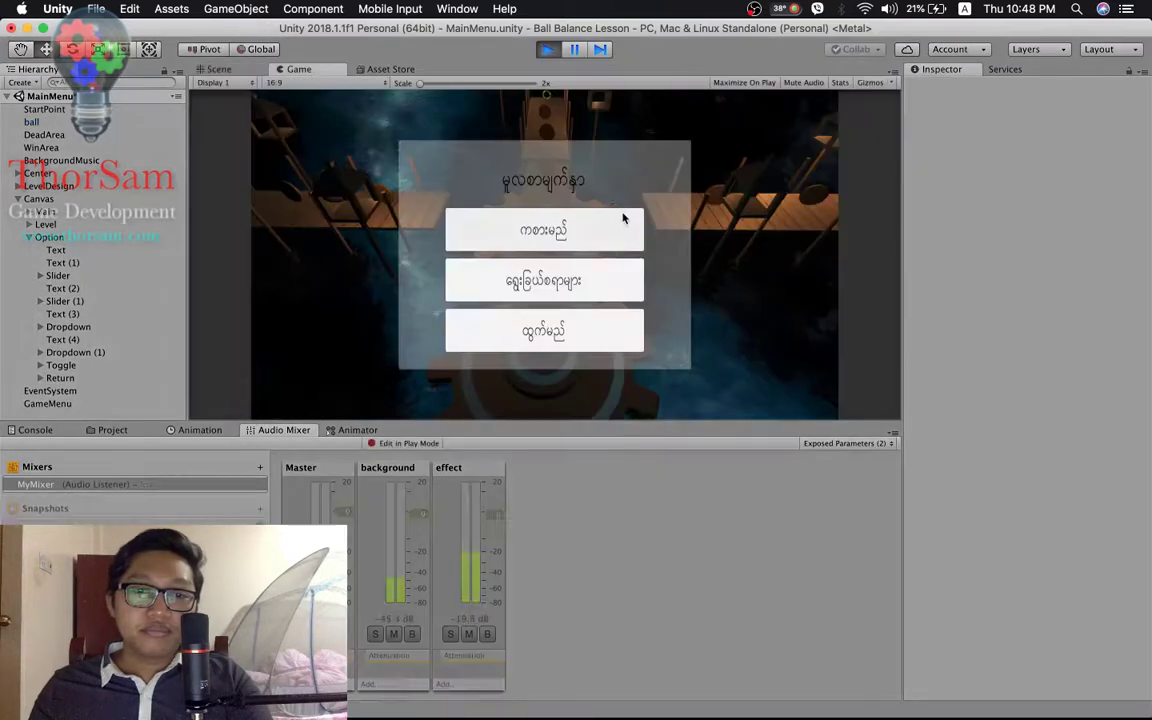
{"action": "left_click", "coordinate": [600, 285]}
{"action": "left_click_drag", "start_coordinate": [453, 207], "coordinate": [665, 209]}
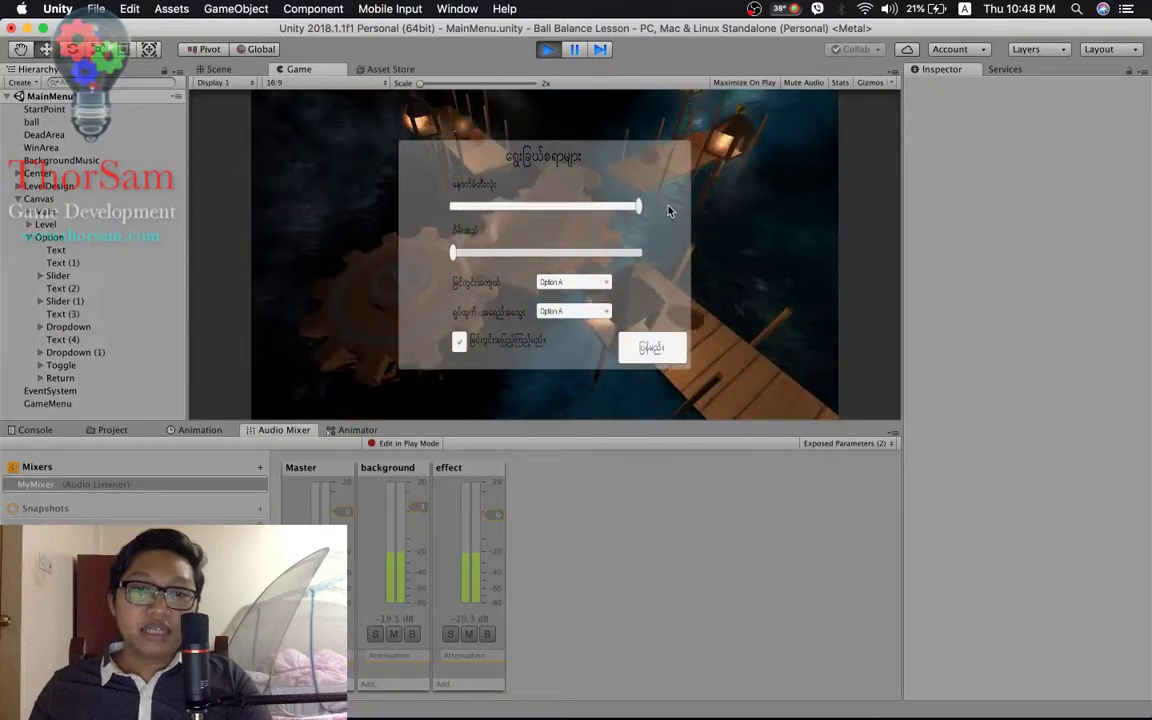
{"action": "left_click_drag", "start_coordinate": [453, 252], "coordinate": [640, 252]}
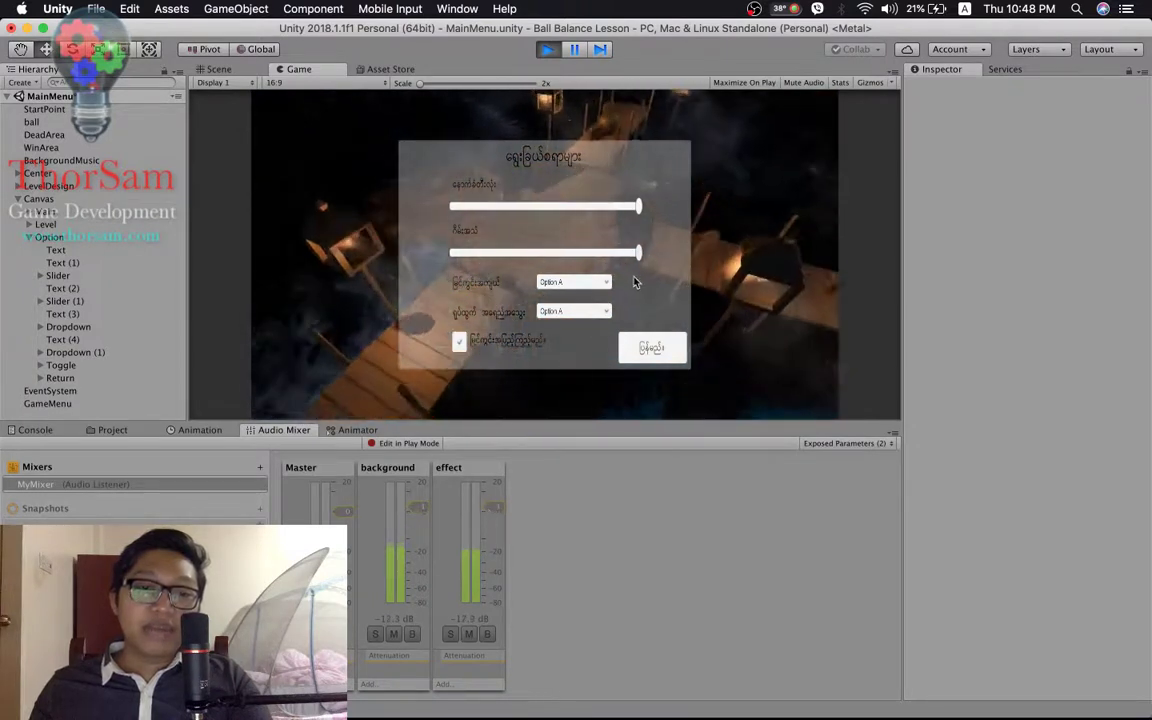
{"action": "left_click_drag", "start_coordinate": [621, 257], "coordinate": [453, 255]}
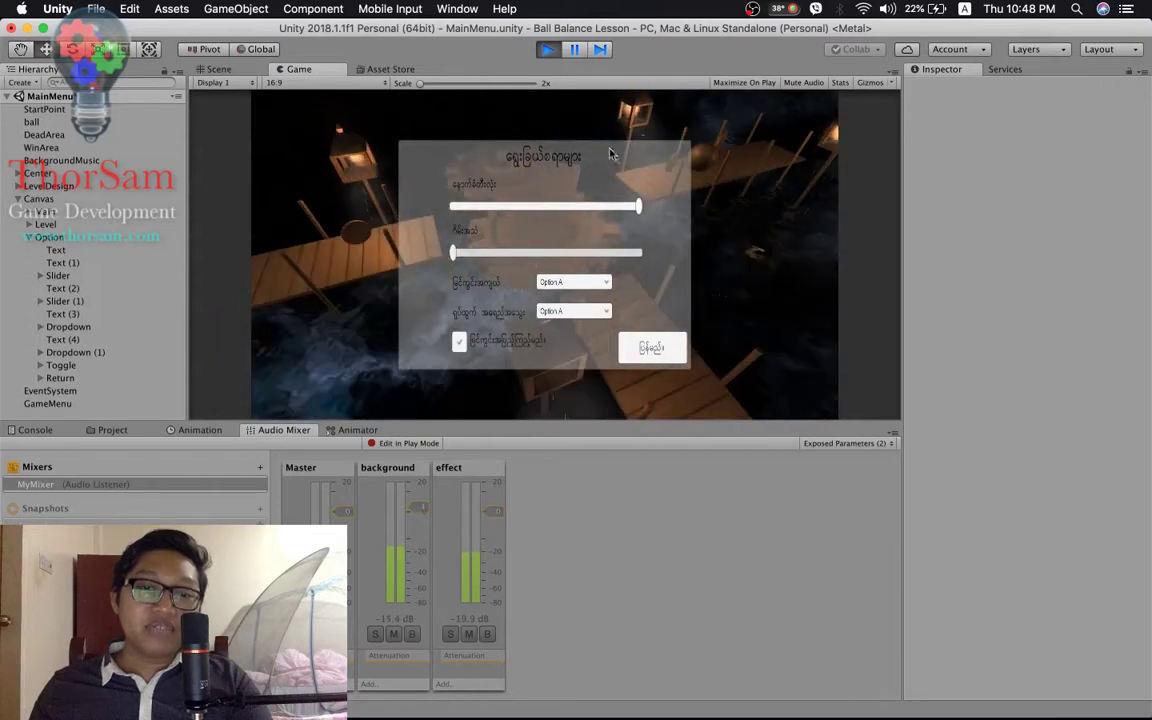
{"action": "left_click", "coordinate": [549, 50]}
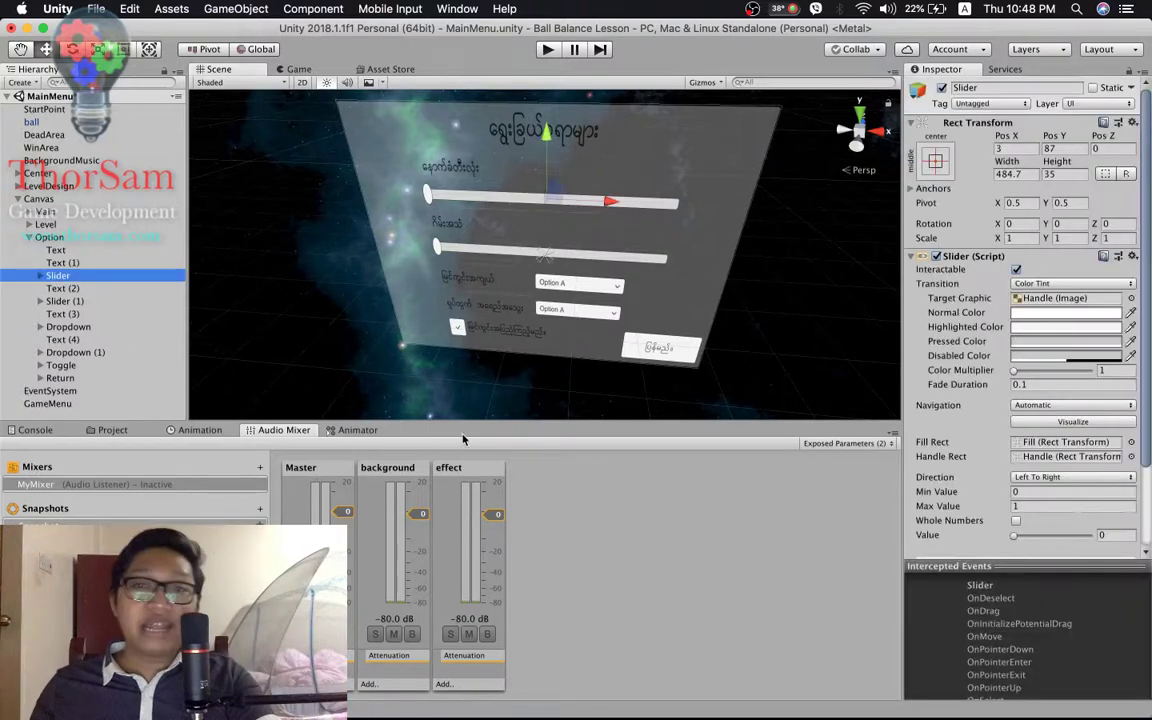
- Give Slider (1) a -40 to 0 range with value 0, then enter Play mode
{"action": "left_click_drag", "start_coordinate": [1148, 284], "coordinate": [1148, 391]}
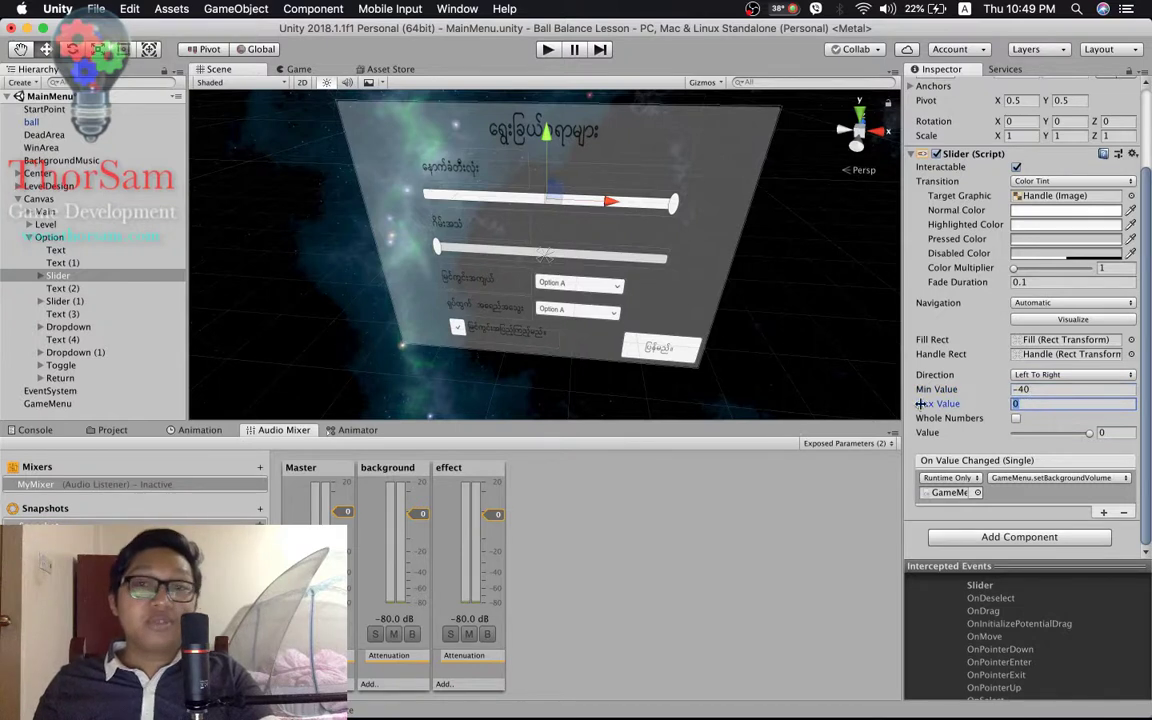
{"action": "left_click", "coordinate": [71, 303]}
{"action": "left_click", "coordinate": [1023, 390]}
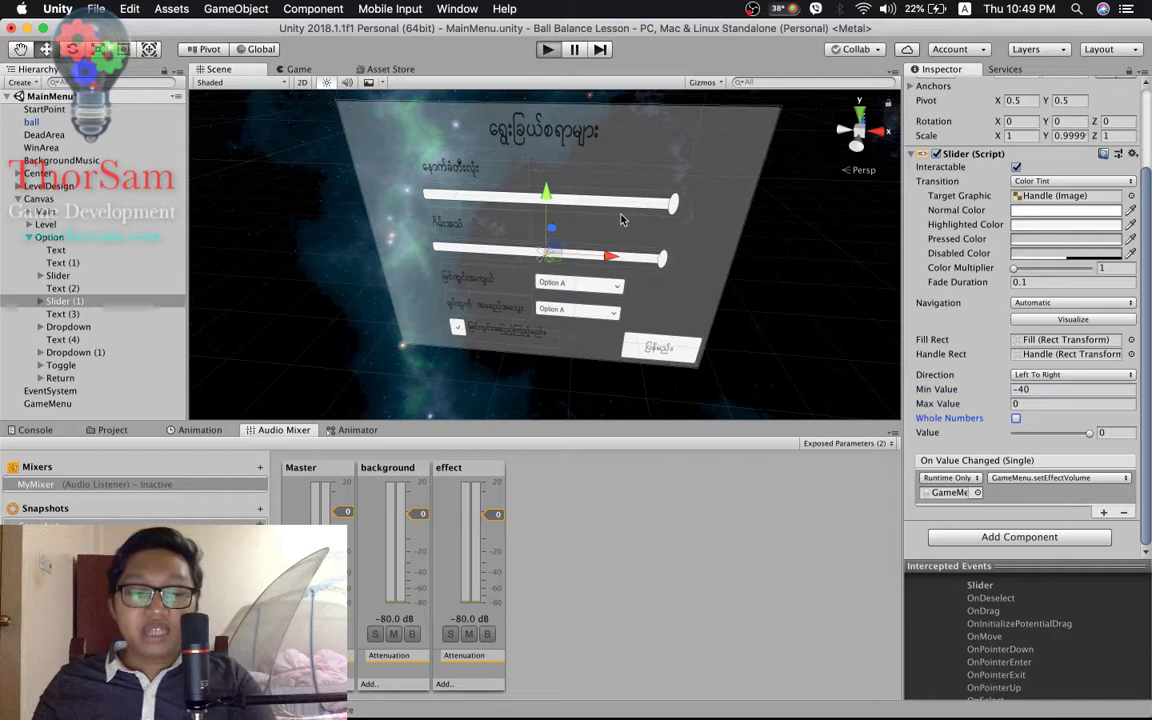
{"action": "key", "text": "super+p"}
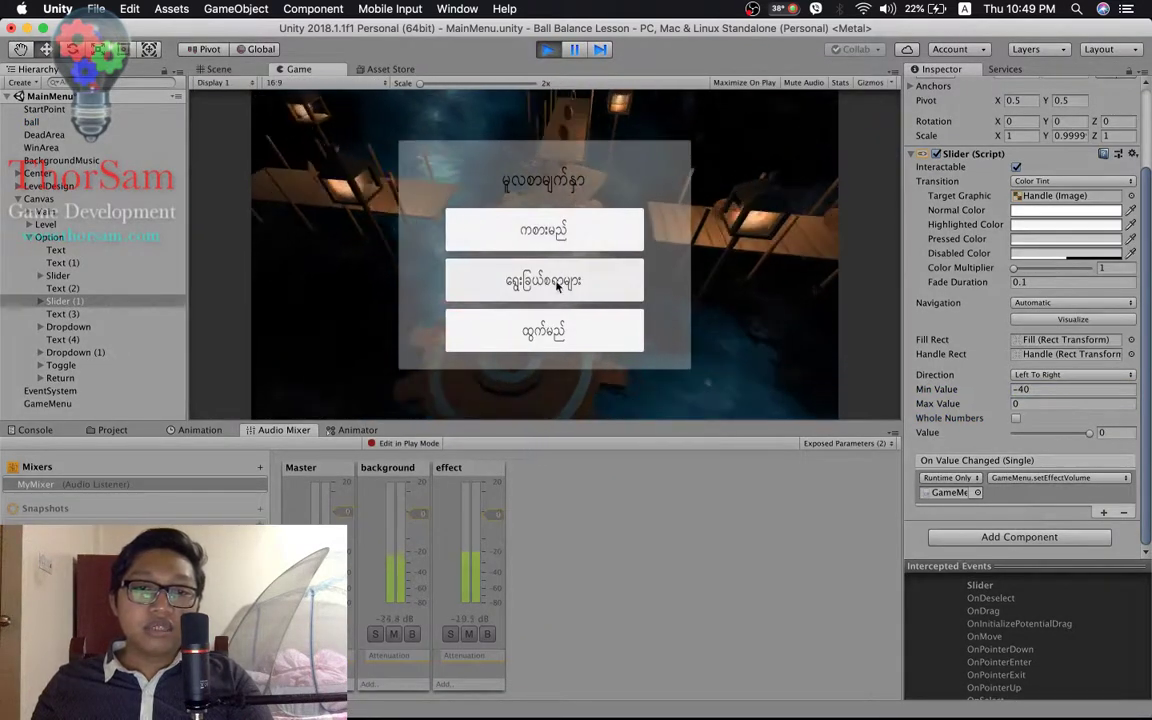
- In Options, lower the background volume and set effect volume partway between -40 and 0
{"action": "left_click", "coordinate": [561, 284]}
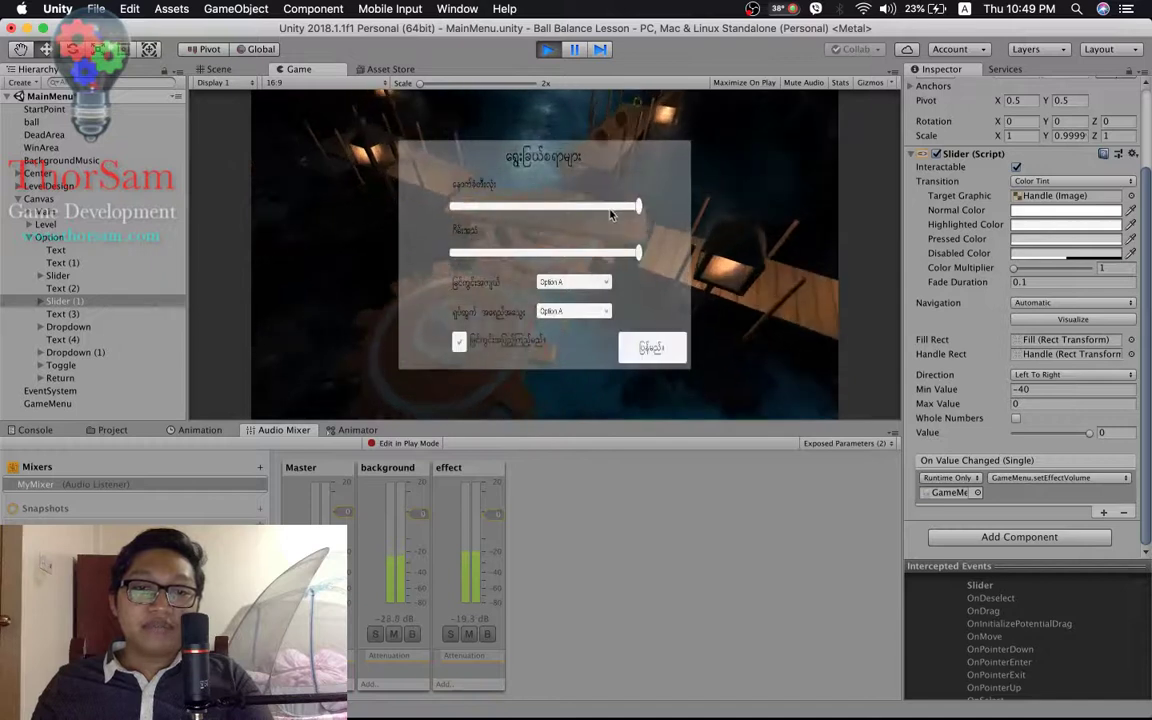
{"action": "left_click_drag", "start_coordinate": [597, 212], "coordinate": [600, 210]}
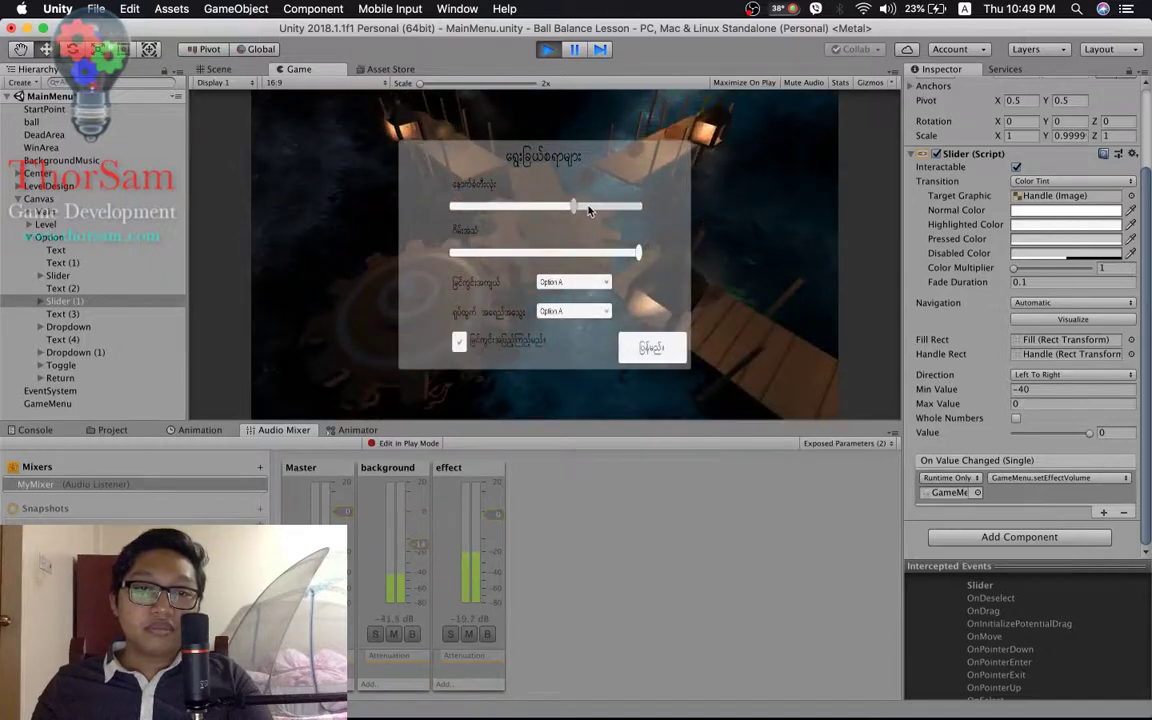
{"action": "left_click_drag", "start_coordinate": [637, 252], "coordinate": [584, 253]}
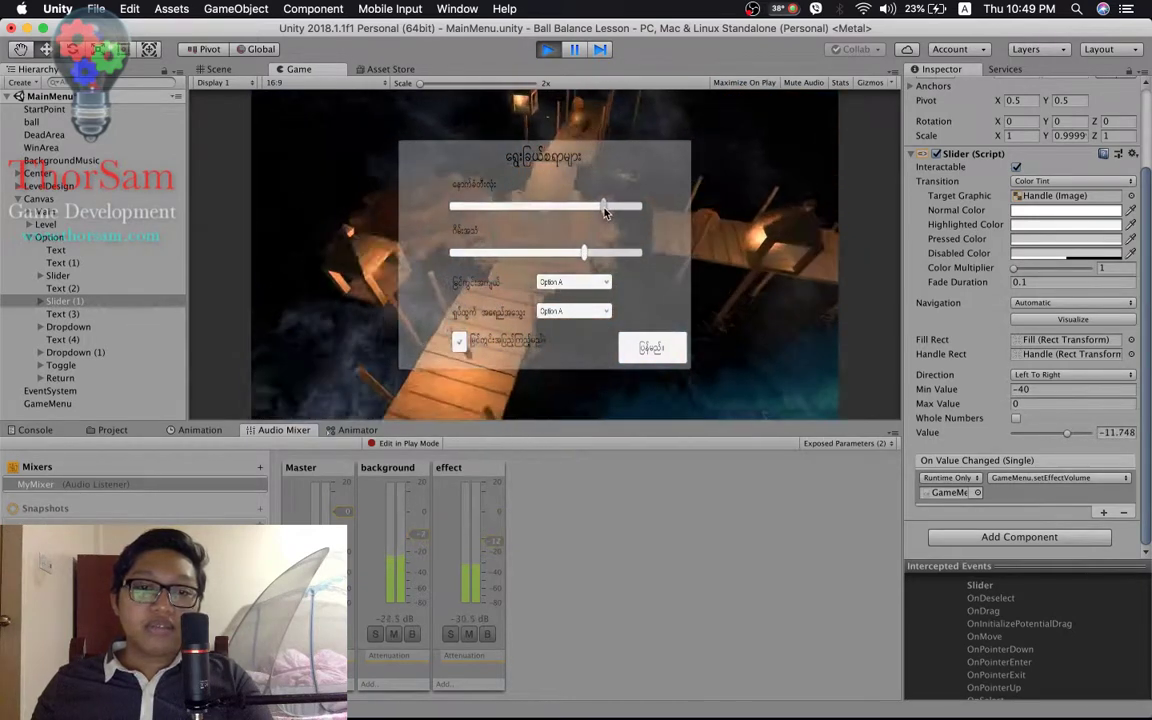
{"action": "left_click_drag", "start_coordinate": [584, 252], "coordinate": [429, 260]}
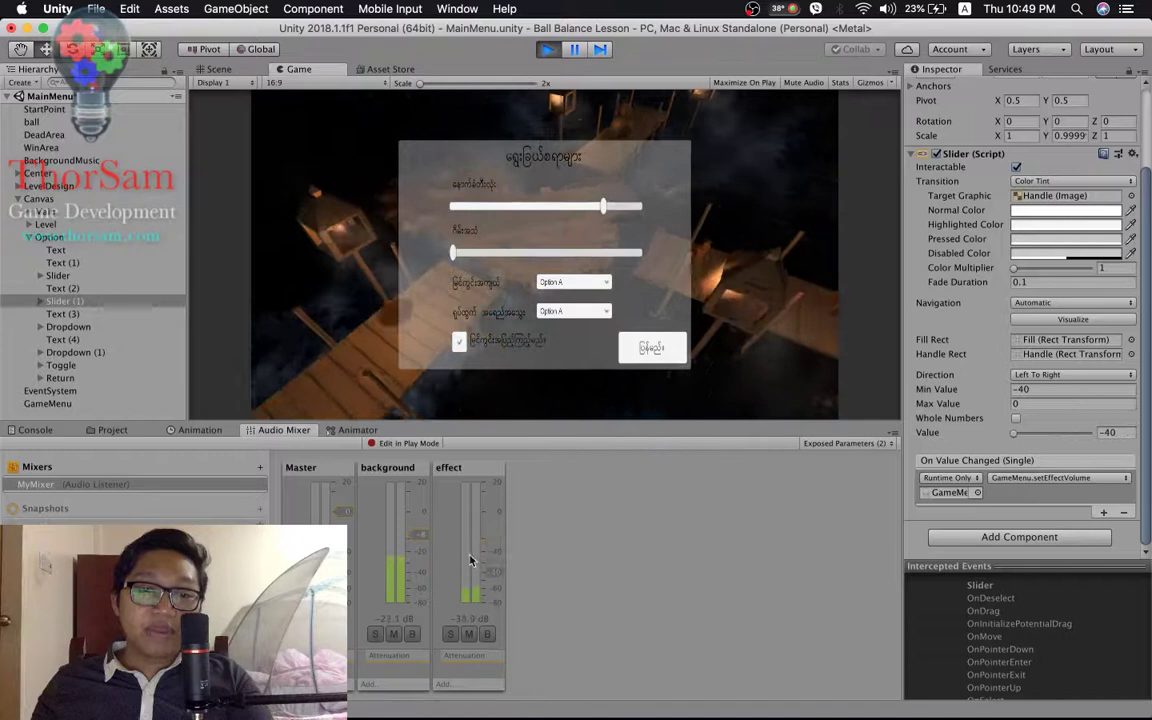
{"action": "mouse_move", "coordinate": [453, 253]}
{"action": "left_mouse_down"}
{"action": "mouse_move", "coordinate": [670, 257]}
{"action": "mouse_move", "coordinate": [590, 256]}
{"action": "left_mouse_up"}
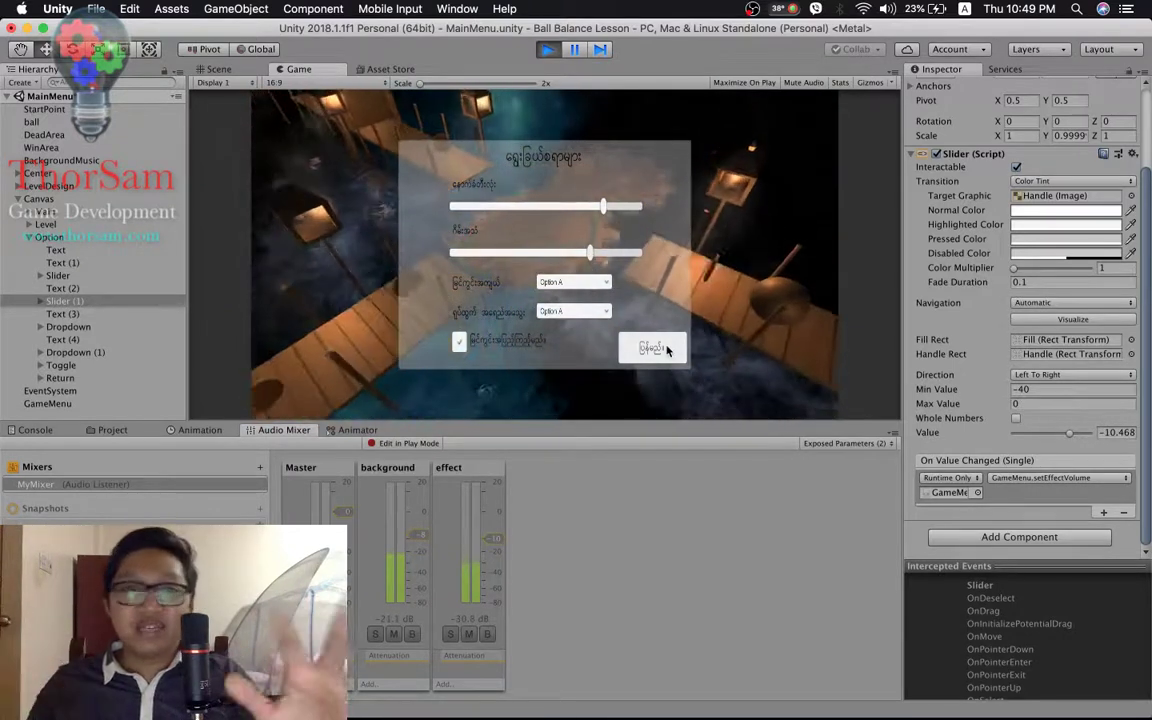
{"action": "left_click", "coordinate": [582, 209]}
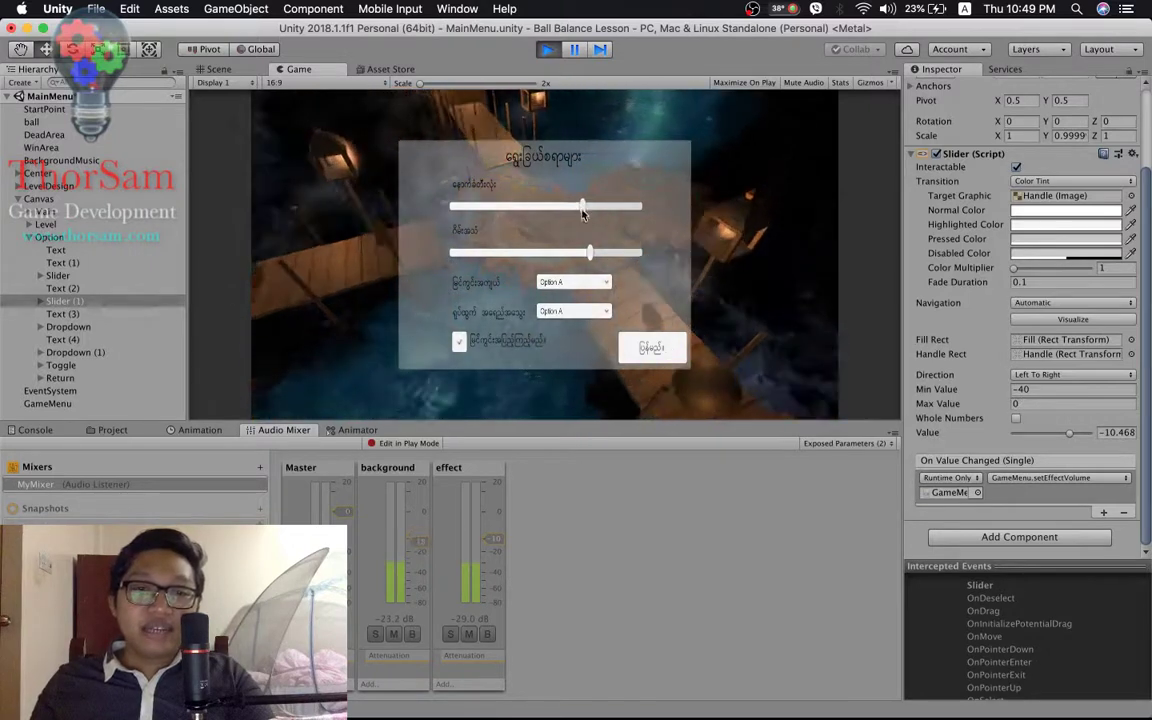
- Return to the main menu and load Level 1 from level select
{"action": "left_click", "coordinate": [653, 350]}
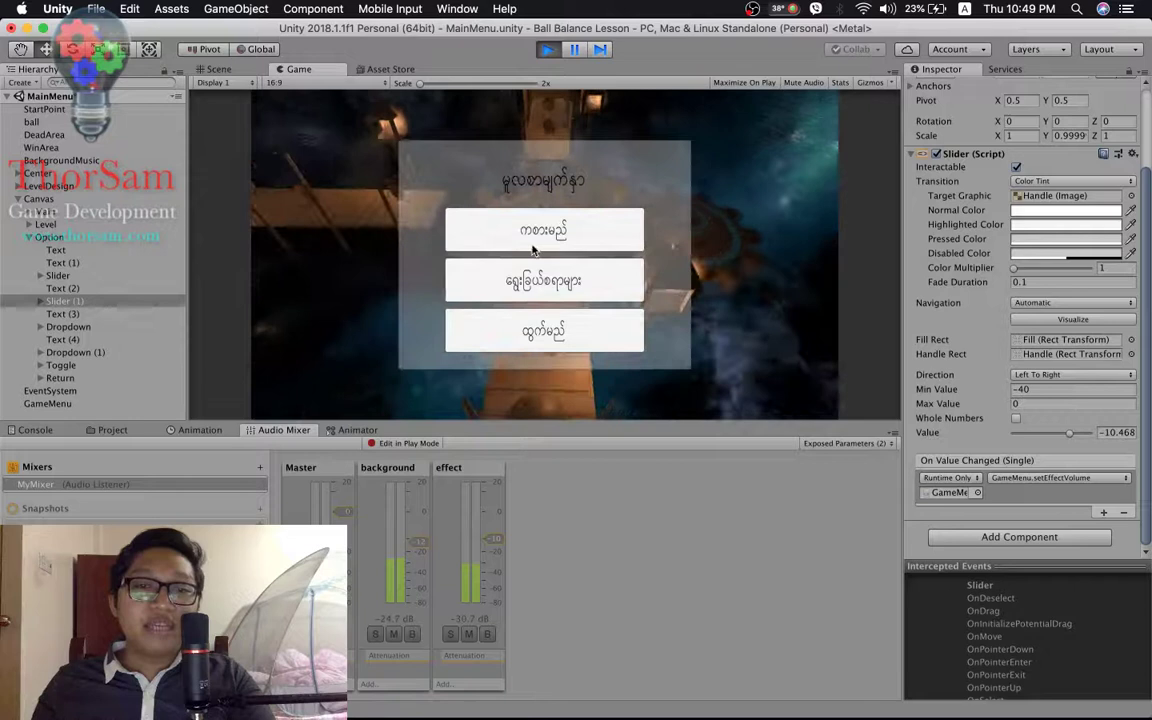
{"action": "left_click", "coordinate": [545, 232]}
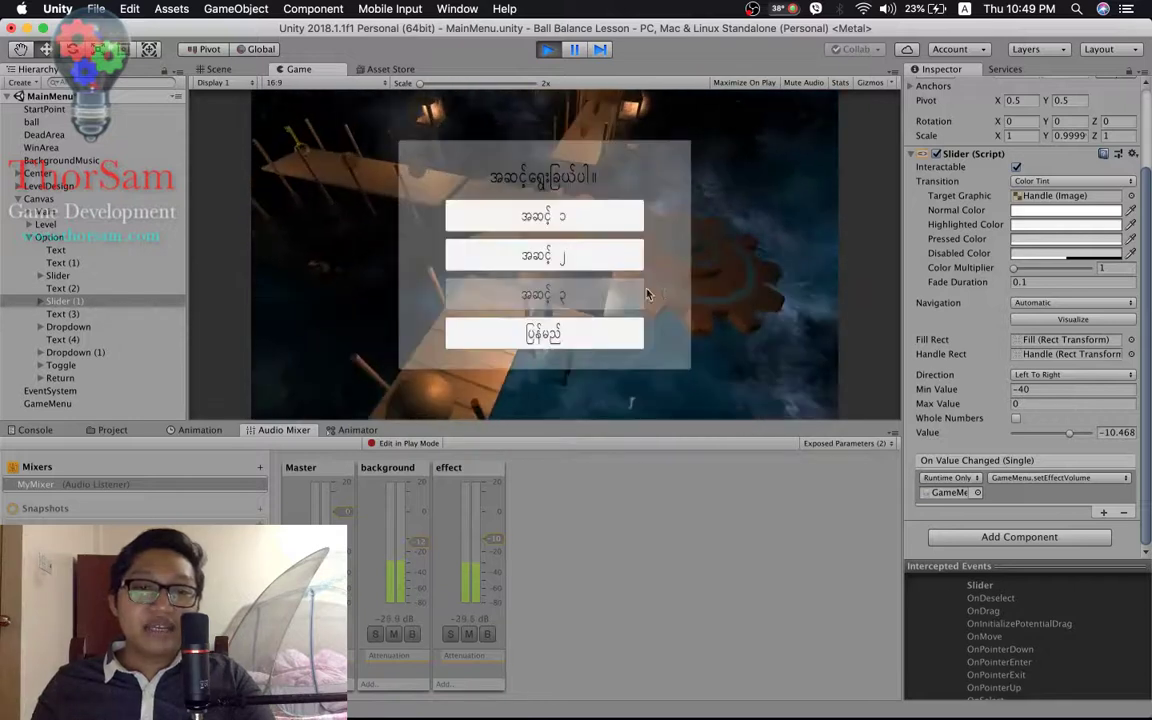
{"action": "left_click", "coordinate": [561, 217]}
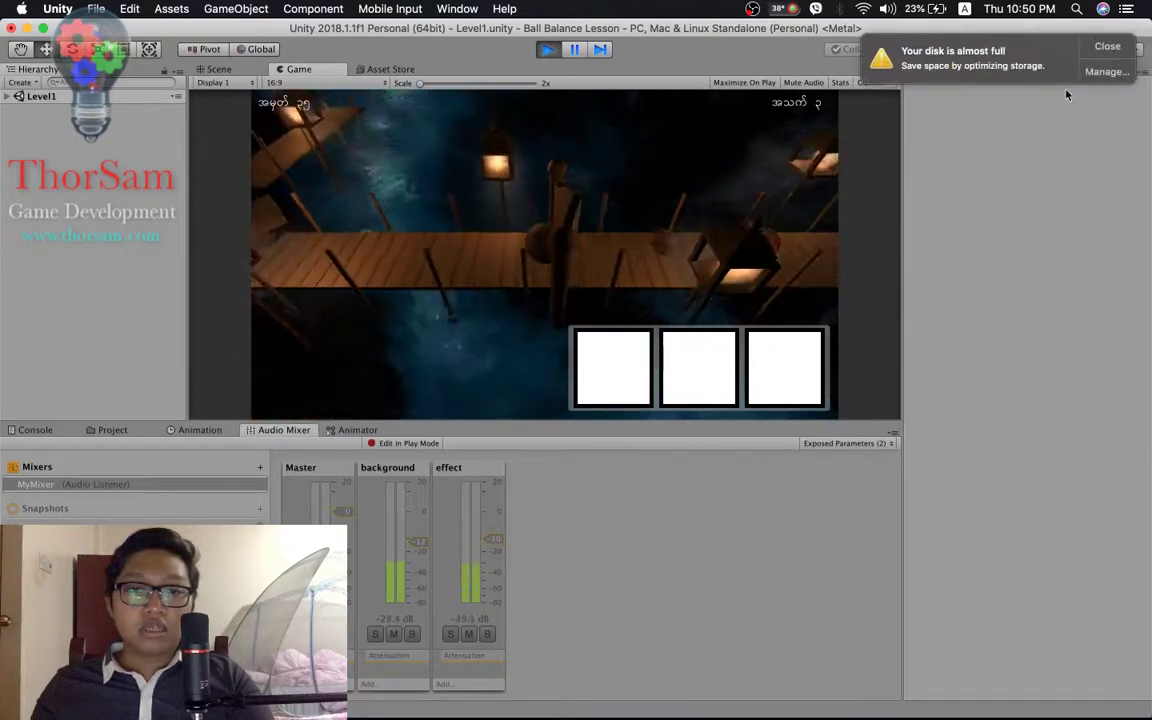
- Dismiss the disk-space notification and stop Play mode, returning to the MainMenu scene
{"action": "left_click", "coordinate": [1107, 47]}
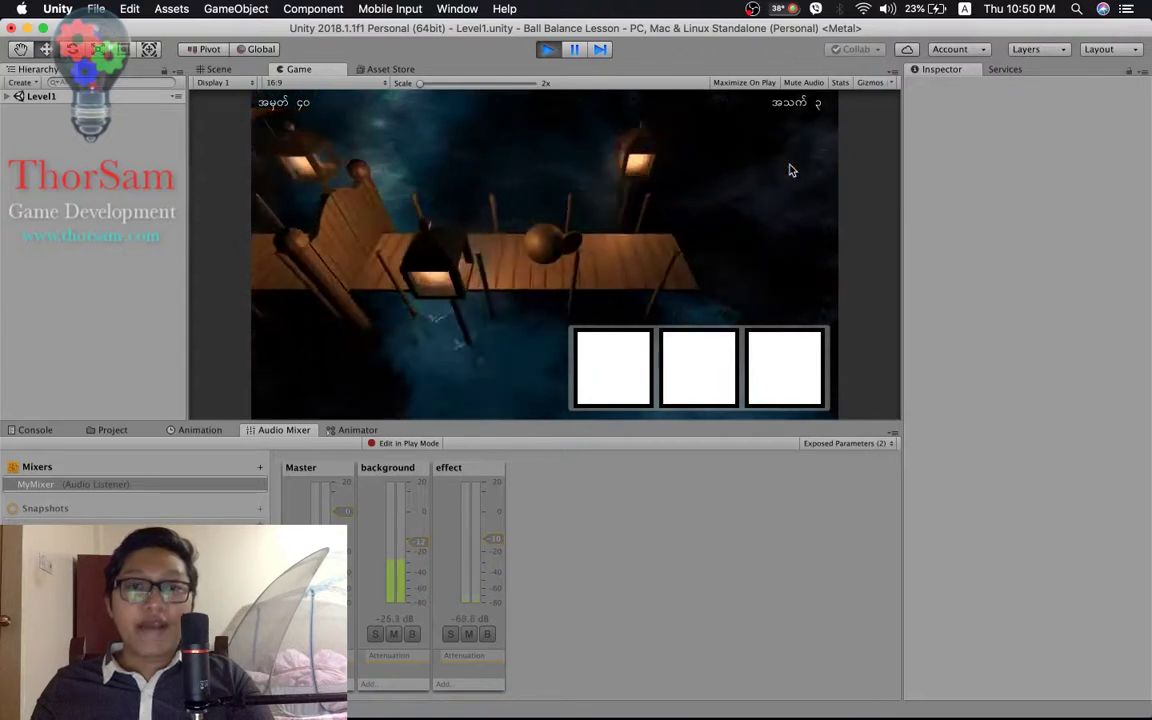
{"action": "left_click", "coordinate": [543, 50]}
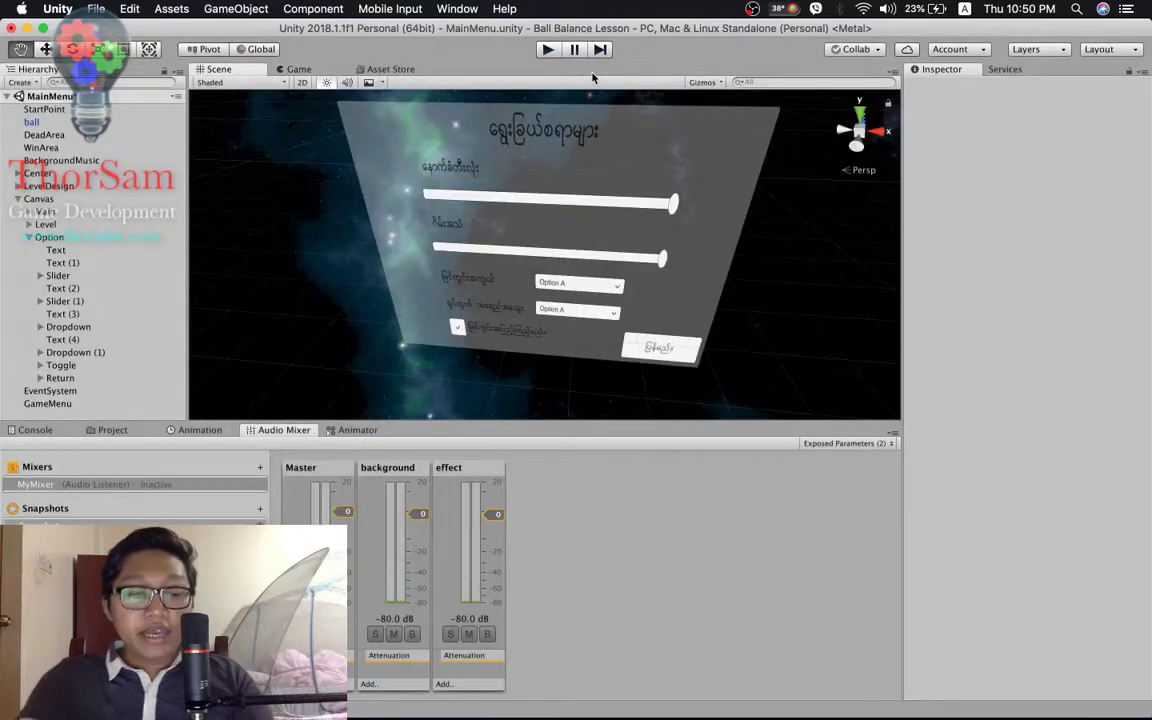